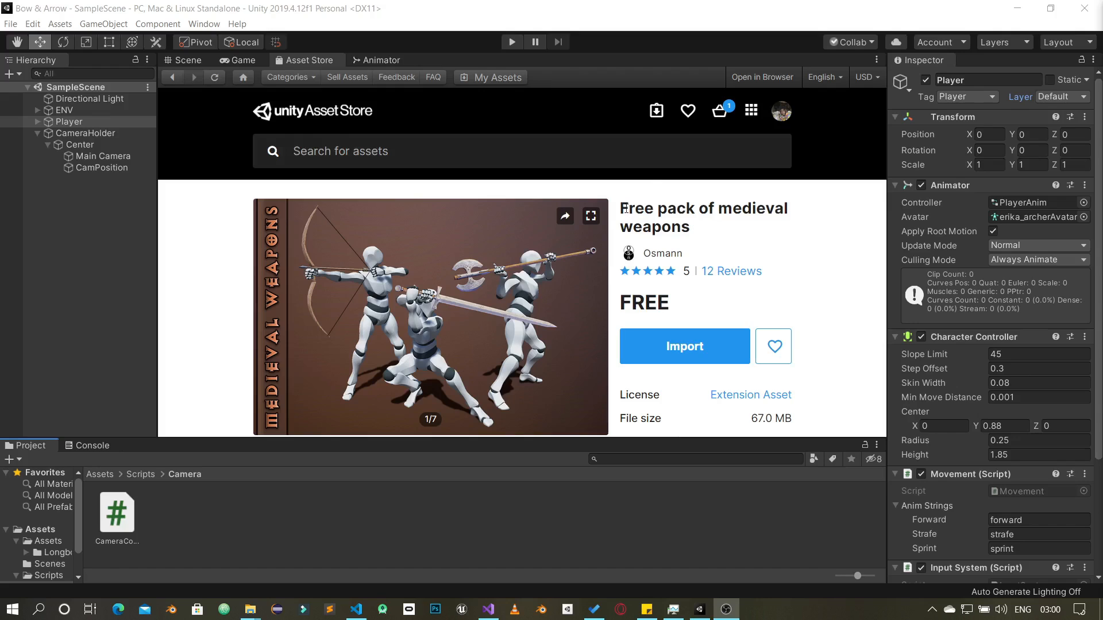
Browse the preview images of the Free pack of medieval weapons and return to the first one
drag(624, 209, 719, 235)
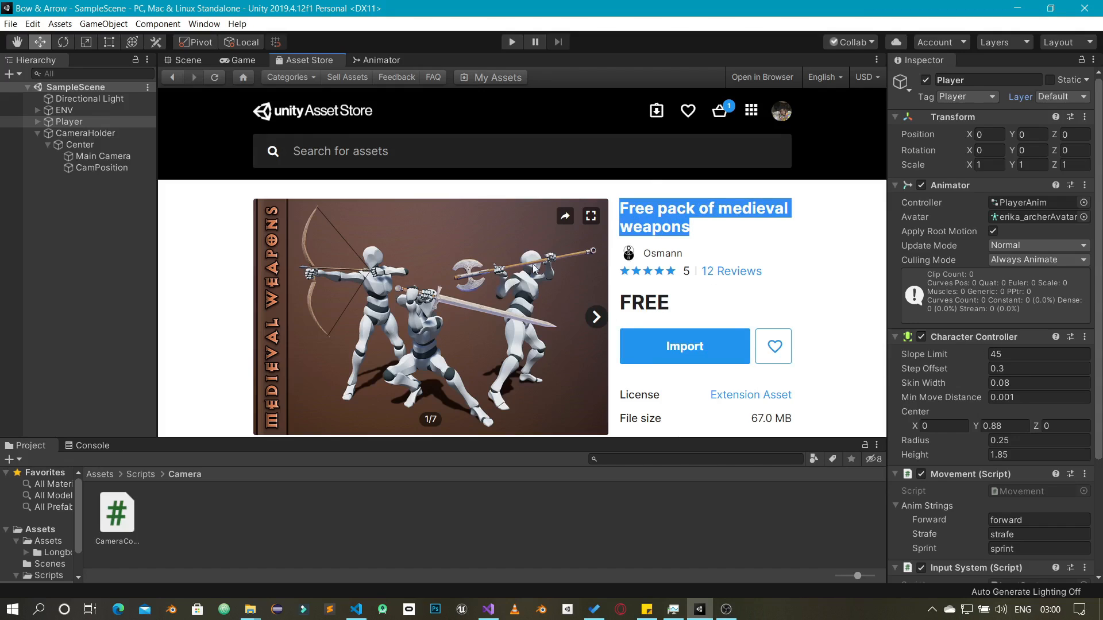
click(596, 317)
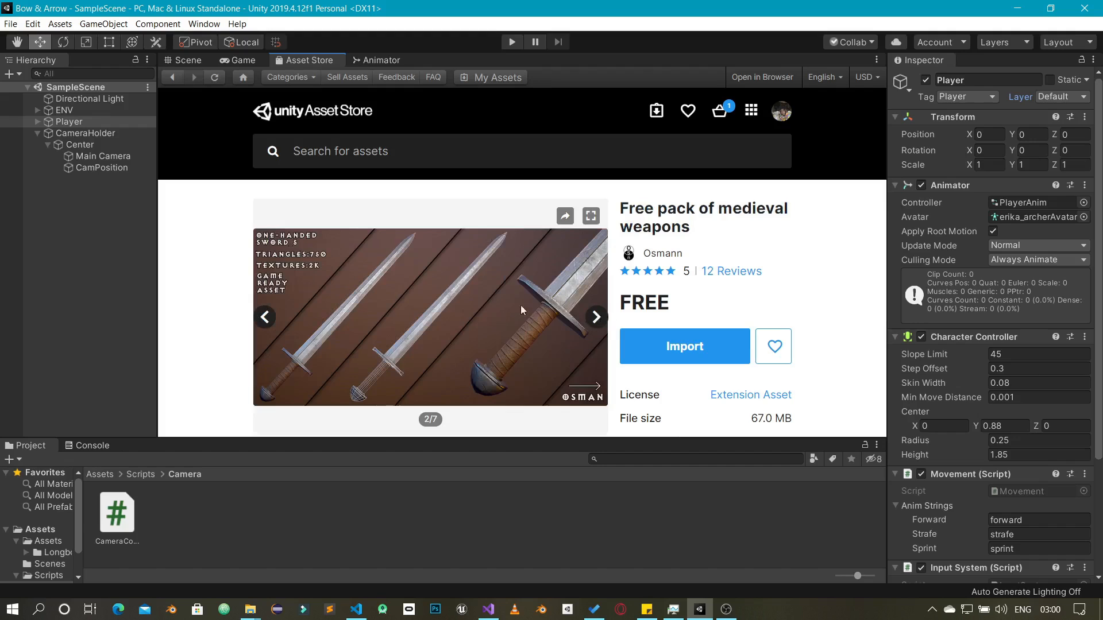
click(596, 320)
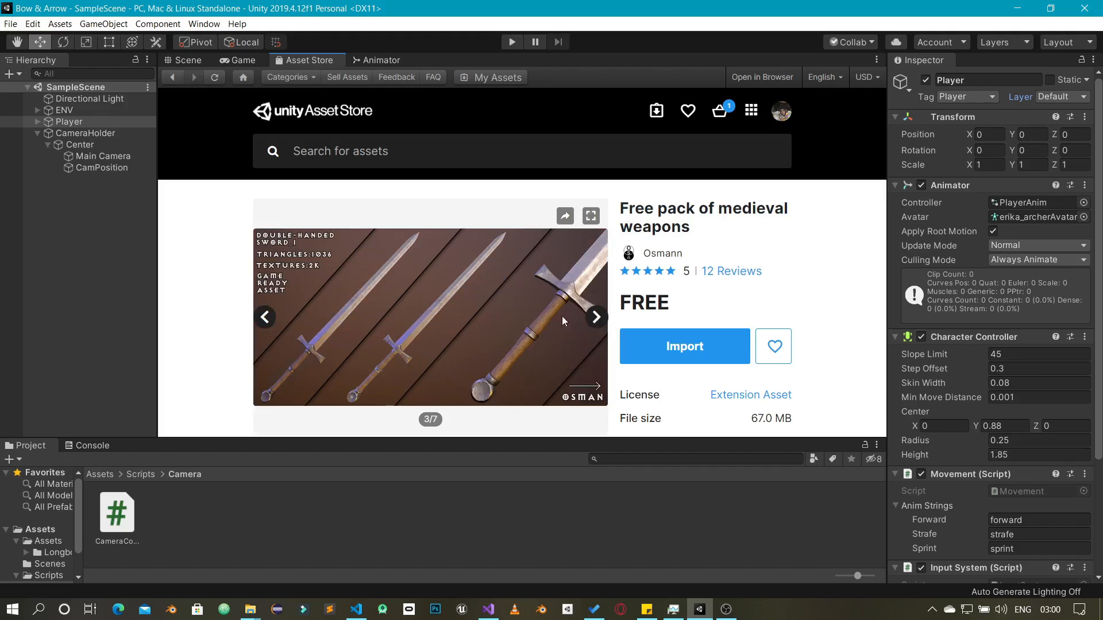
click(596, 319)
click(596, 319)
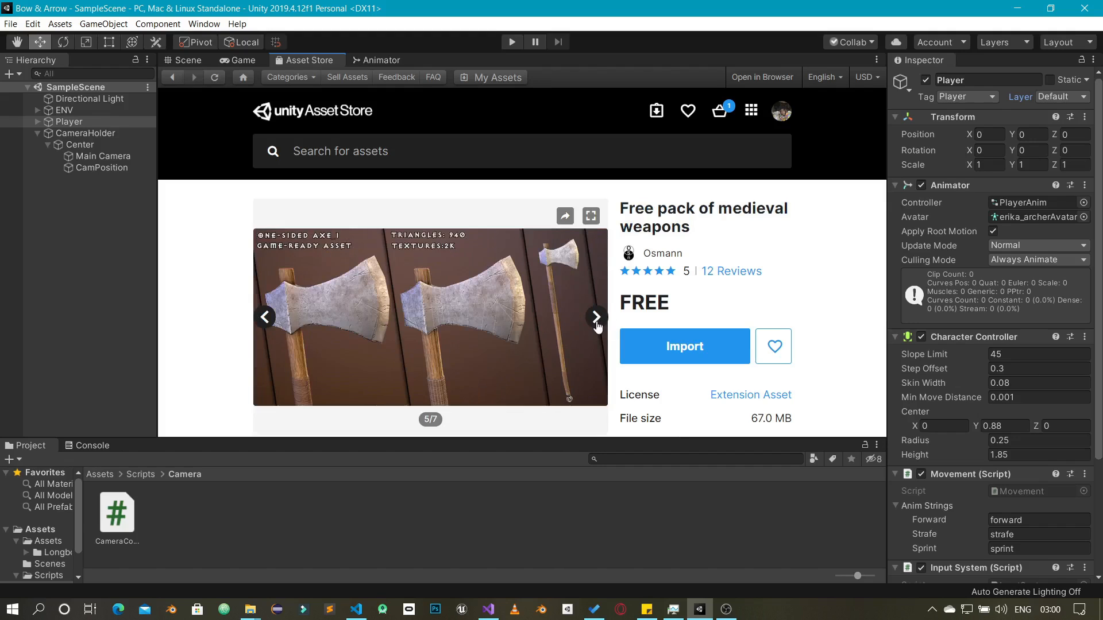
click(596, 322)
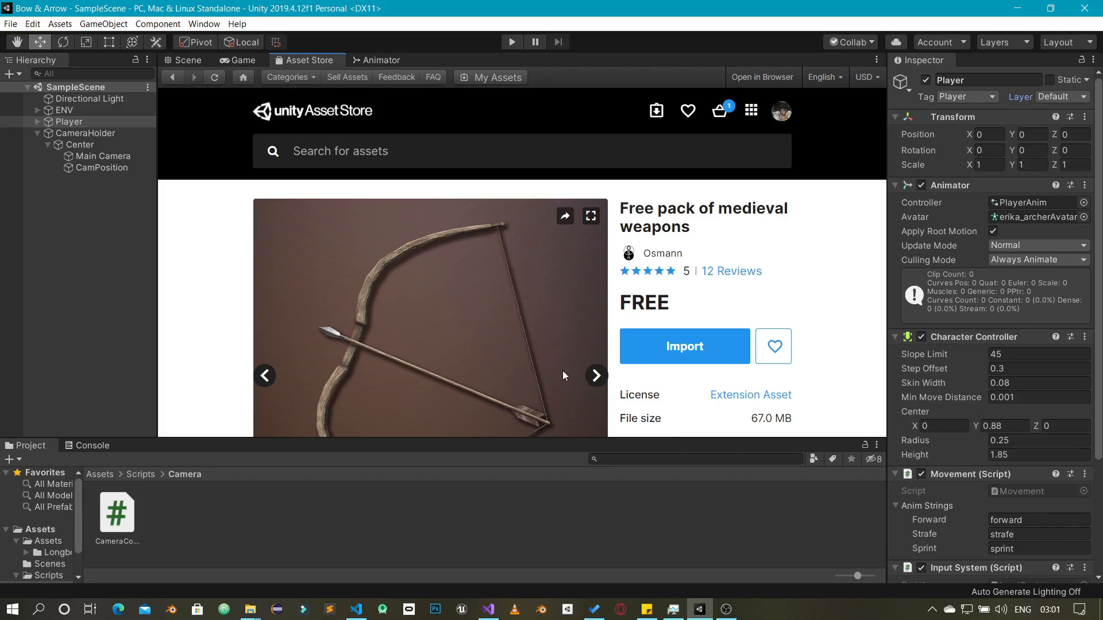
click(593, 376)
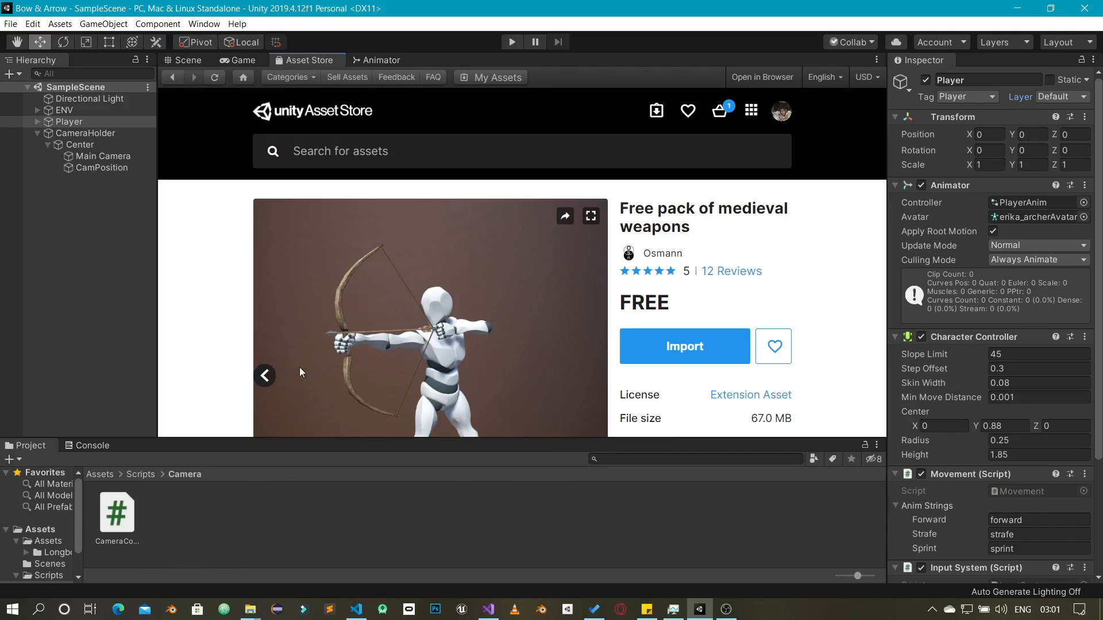
click(265, 375)
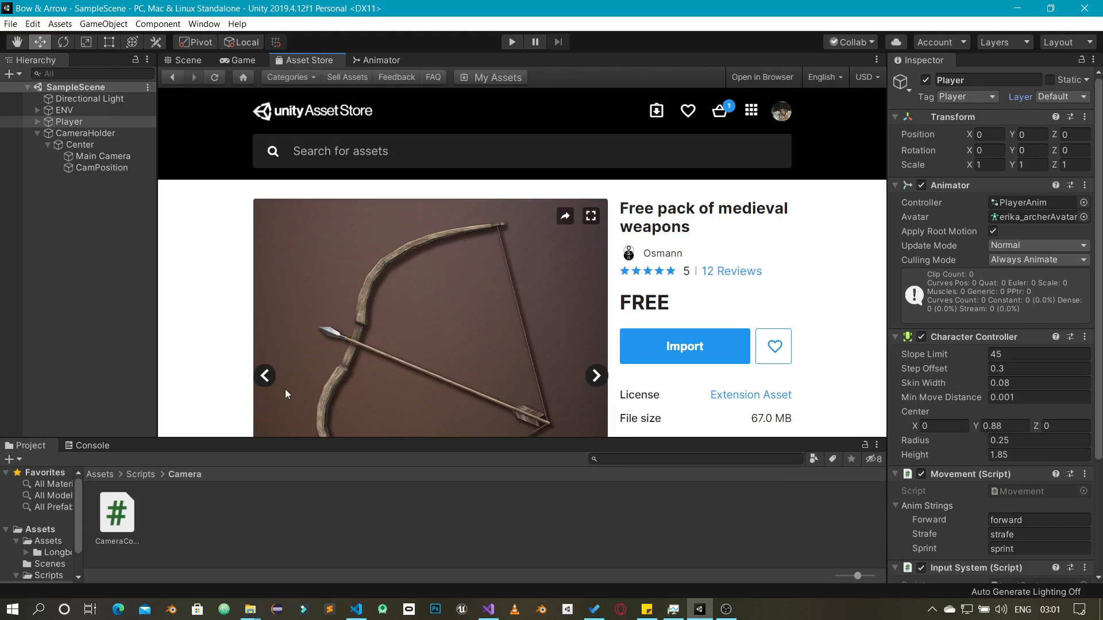
click(264, 377)
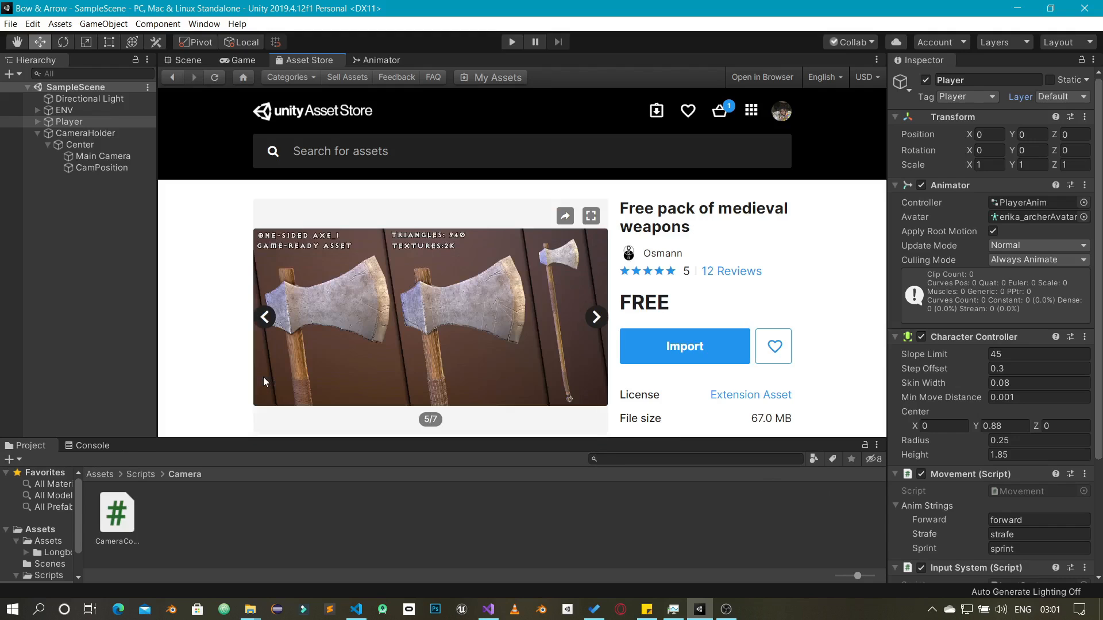
click(258, 327)
click(261, 325)
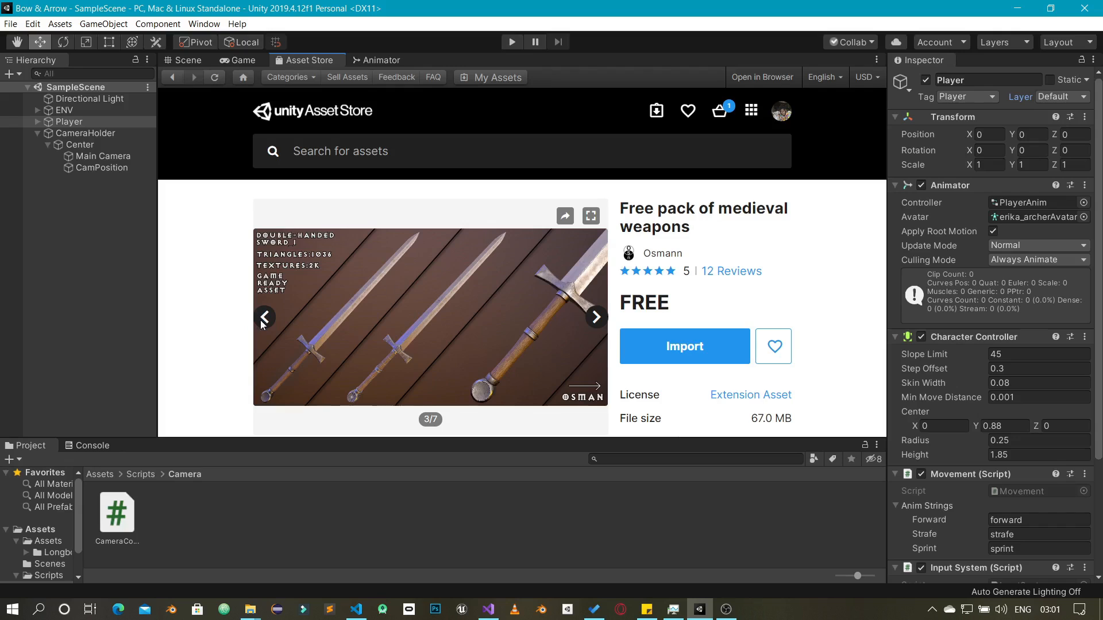
click(262, 322)
click(263, 320)
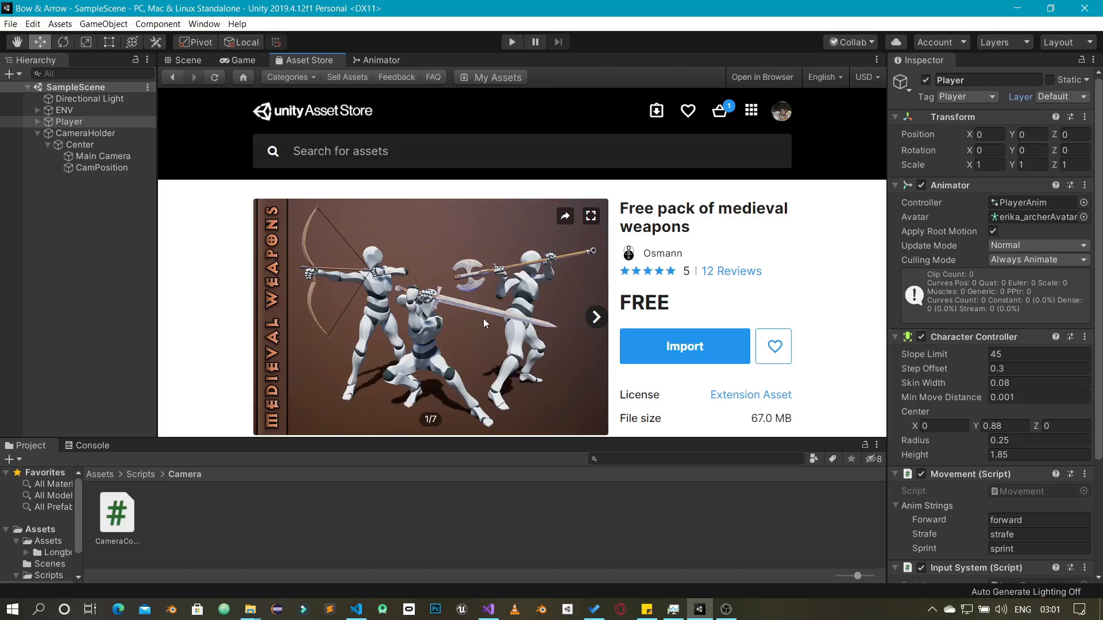
Import the complete Free pack of medieval weapons package into the project
scroll(494, 295, down, 1)
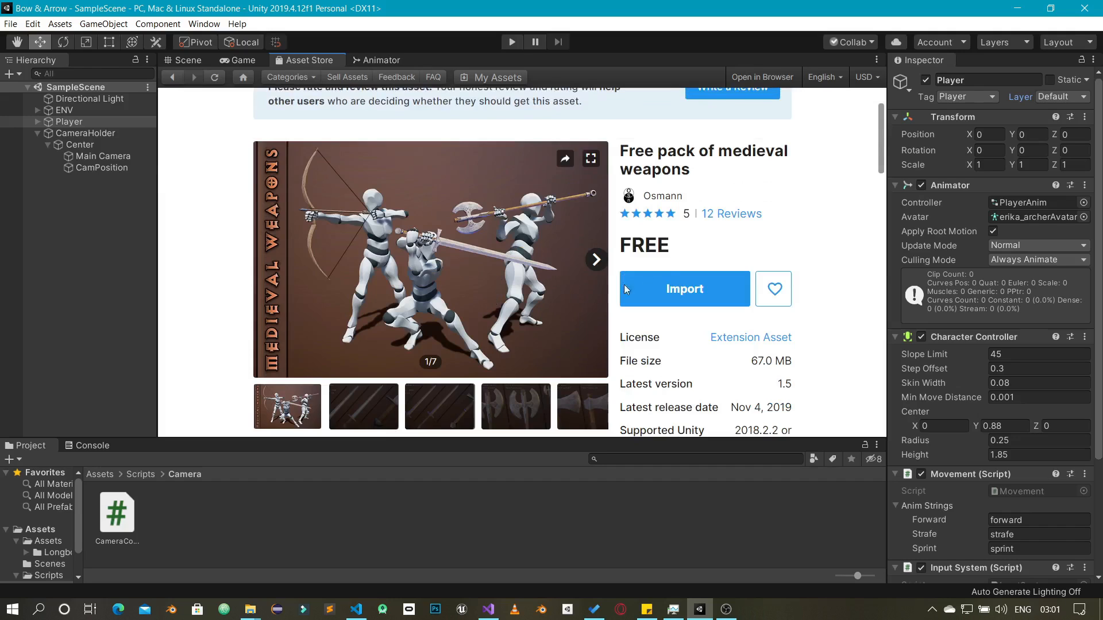
click(687, 289)
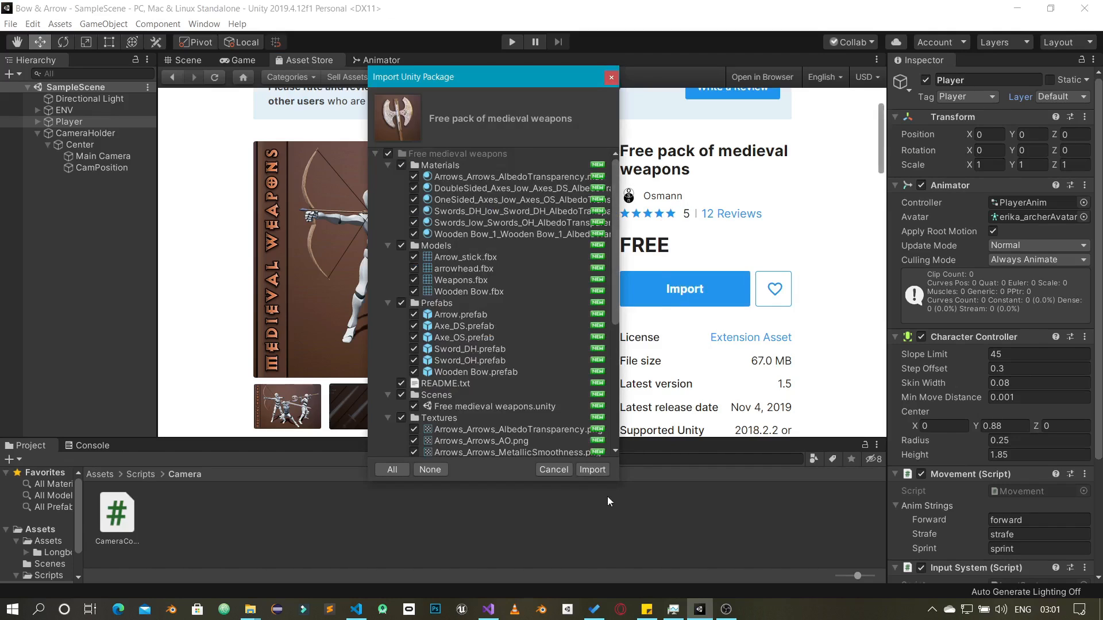
click(591, 470)
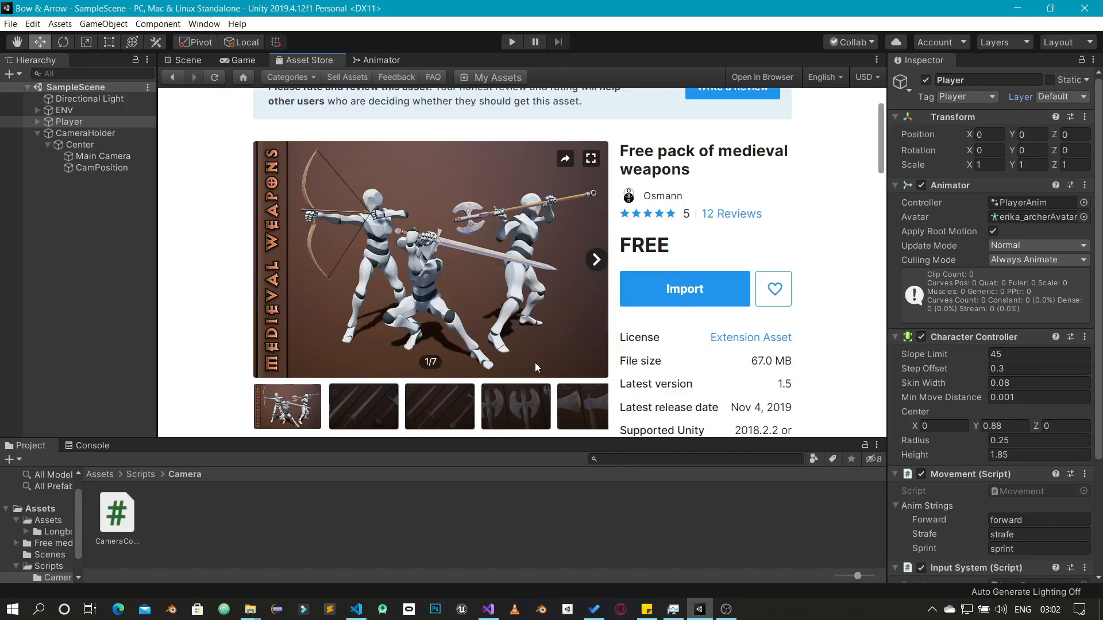
Enlarge the project browser in the scene layout and inspect the Wooden Bow and Arrow prefabs in Free medieval weapons/Prefabs
click(188, 59)
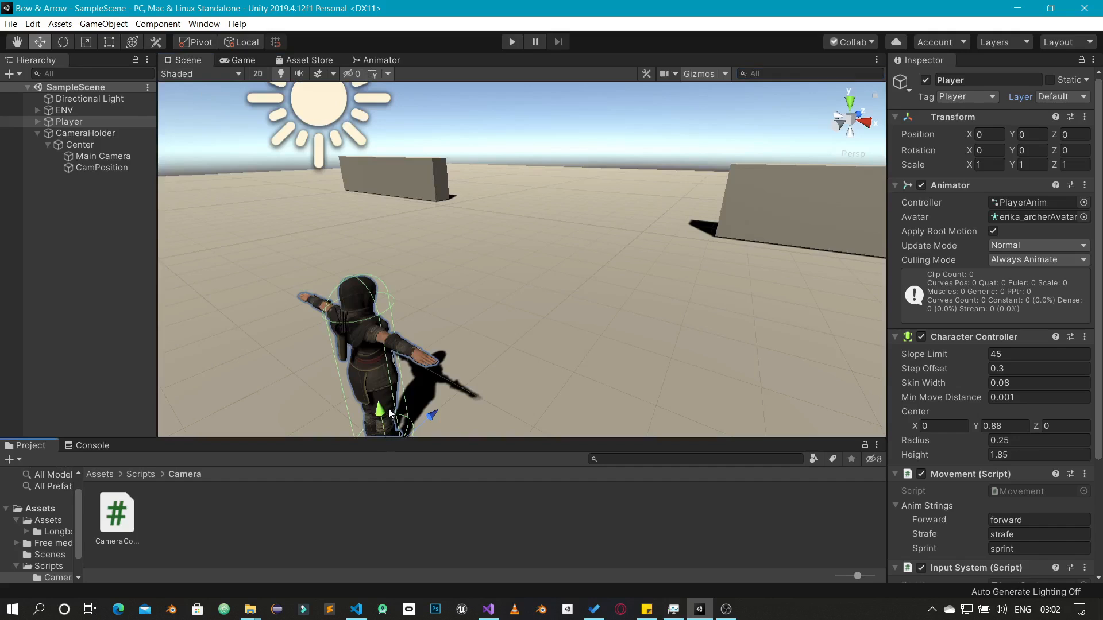
drag(403, 438, 405, 389)
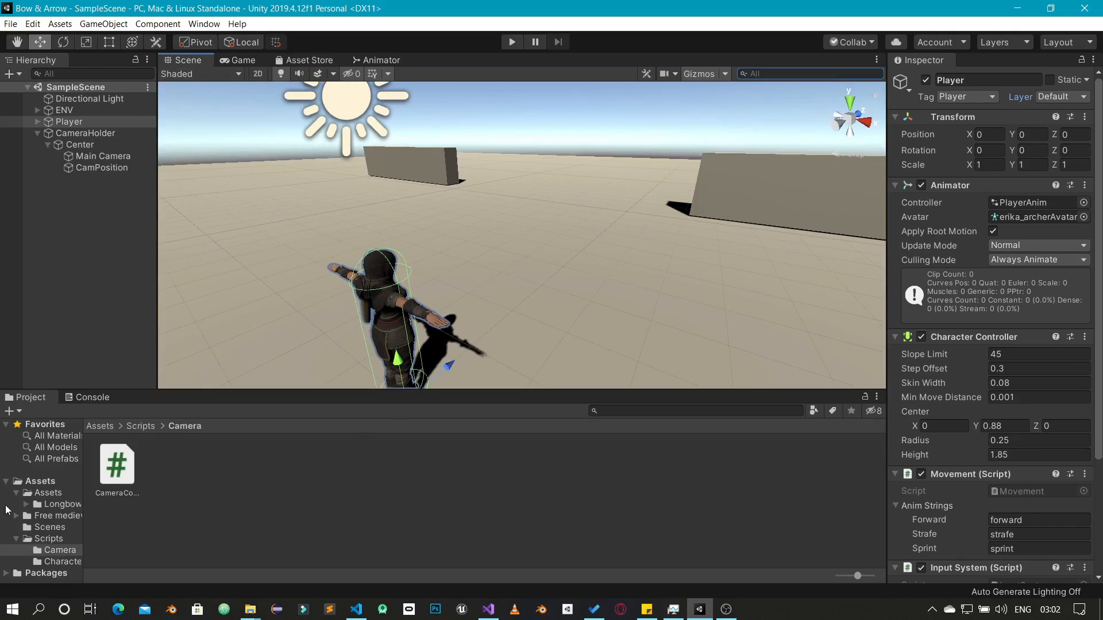
click(51, 517)
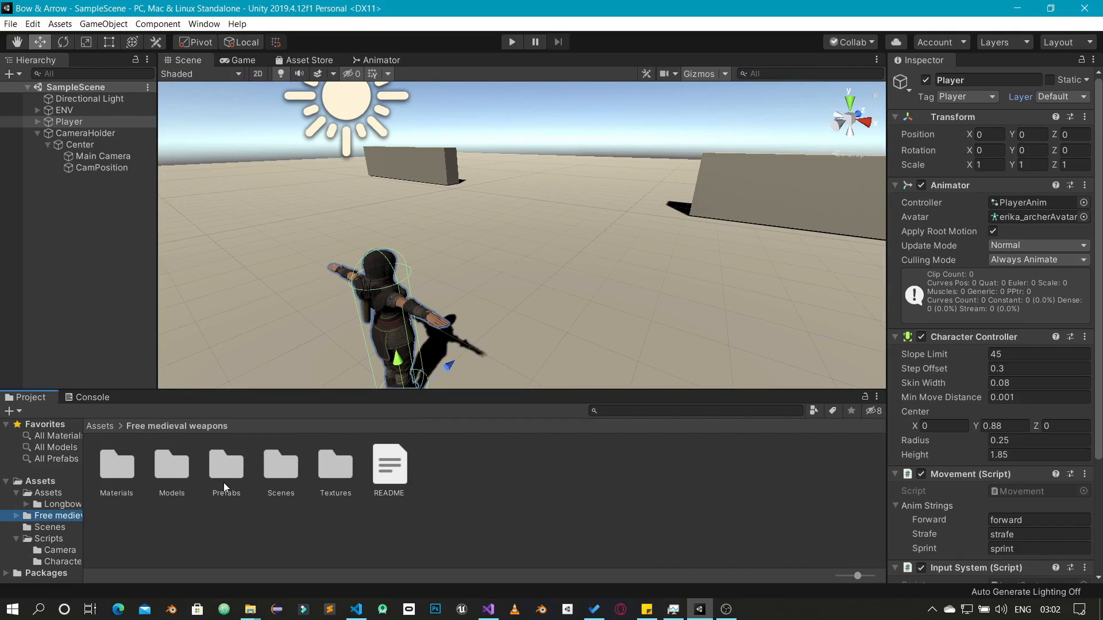
double_click(215, 466)
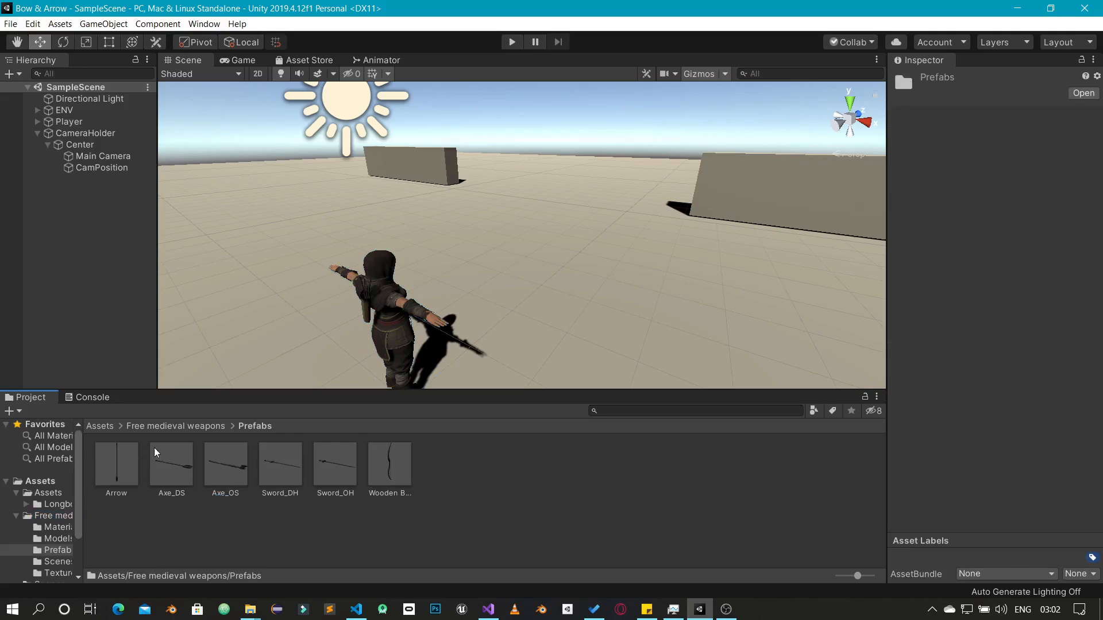
click(395, 467)
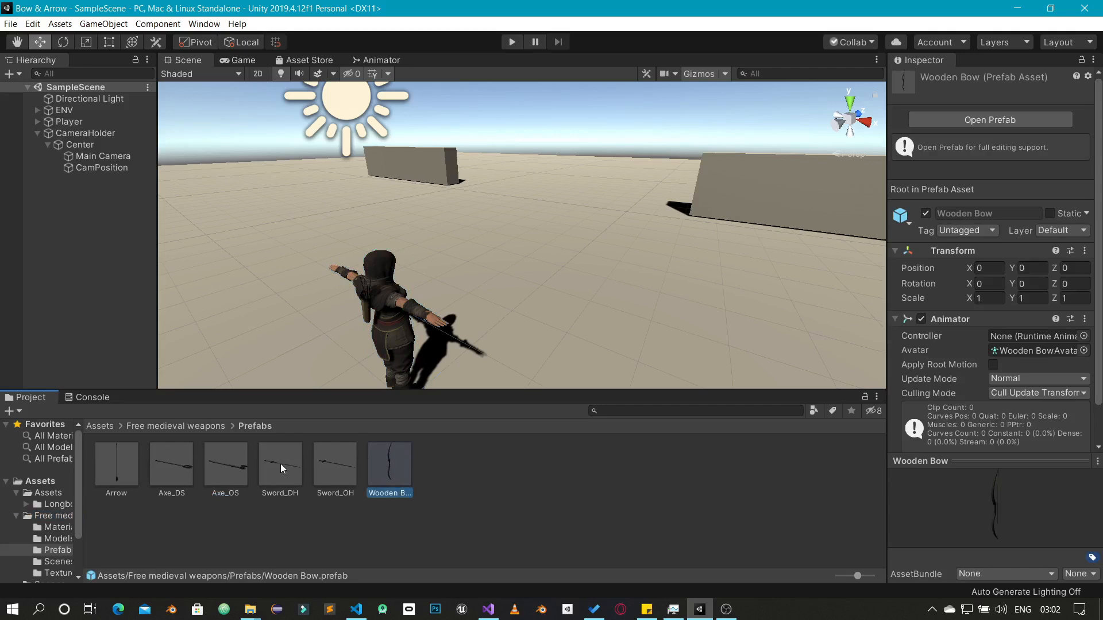
click(129, 474)
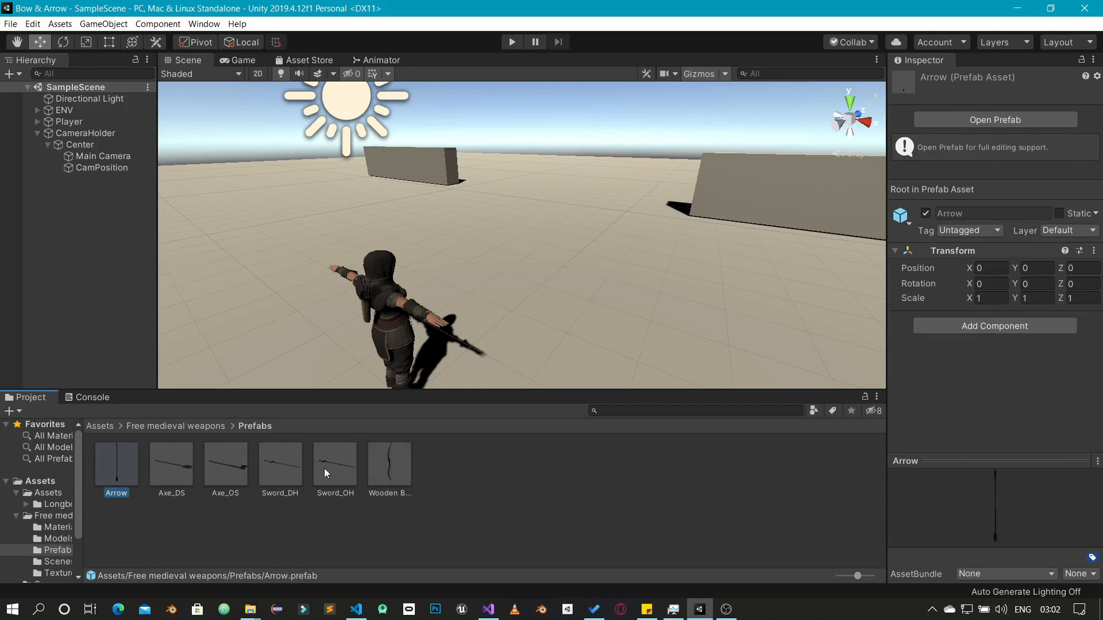
Place the Wooden Bow prefab beside the player at about X -0.21, Y 0.75, Z 0.83 and examine it up close
drag(393, 463, 452, 353)
drag(445, 299, 446, 273)
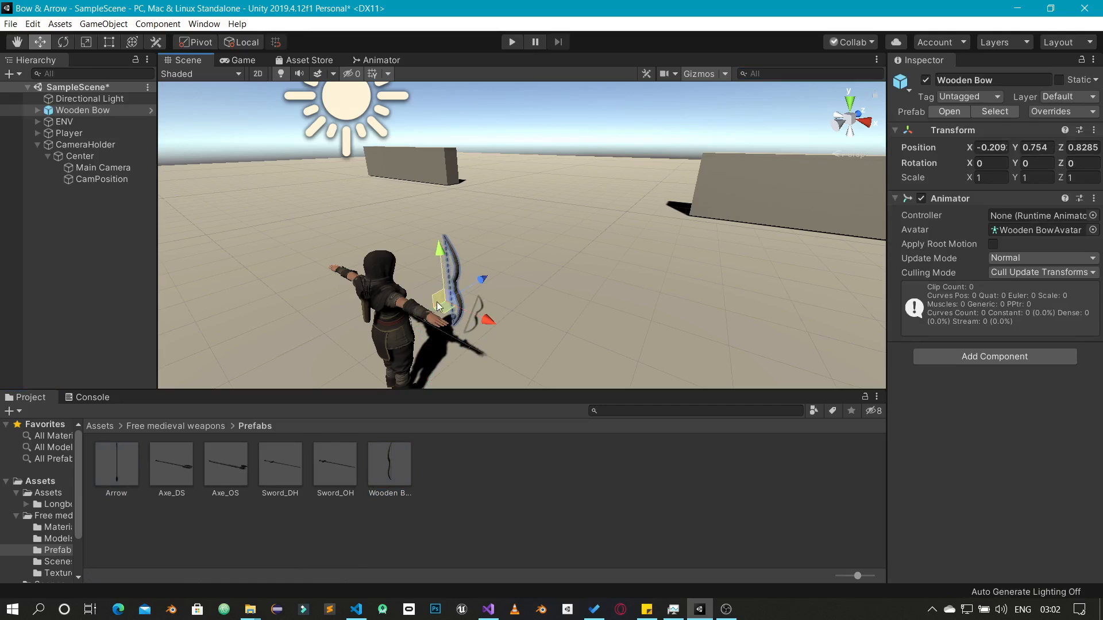
scroll(437, 302, up, 2)
scroll(433, 302, up, 3)
scroll(433, 304, down, 1)
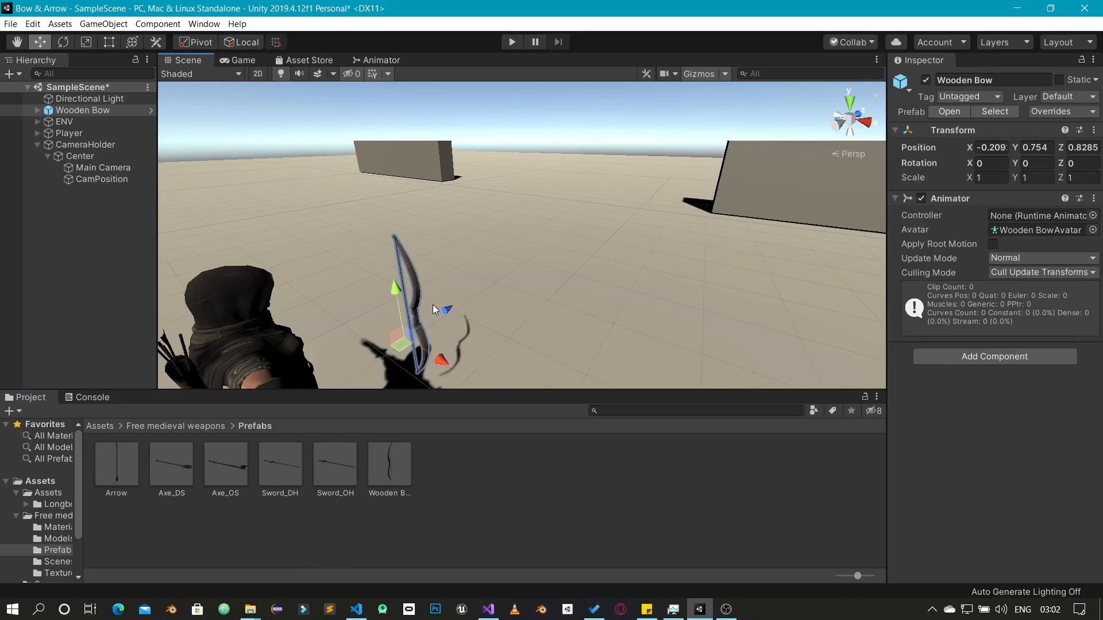
scroll(432, 304, up, 4)
click(560, 291)
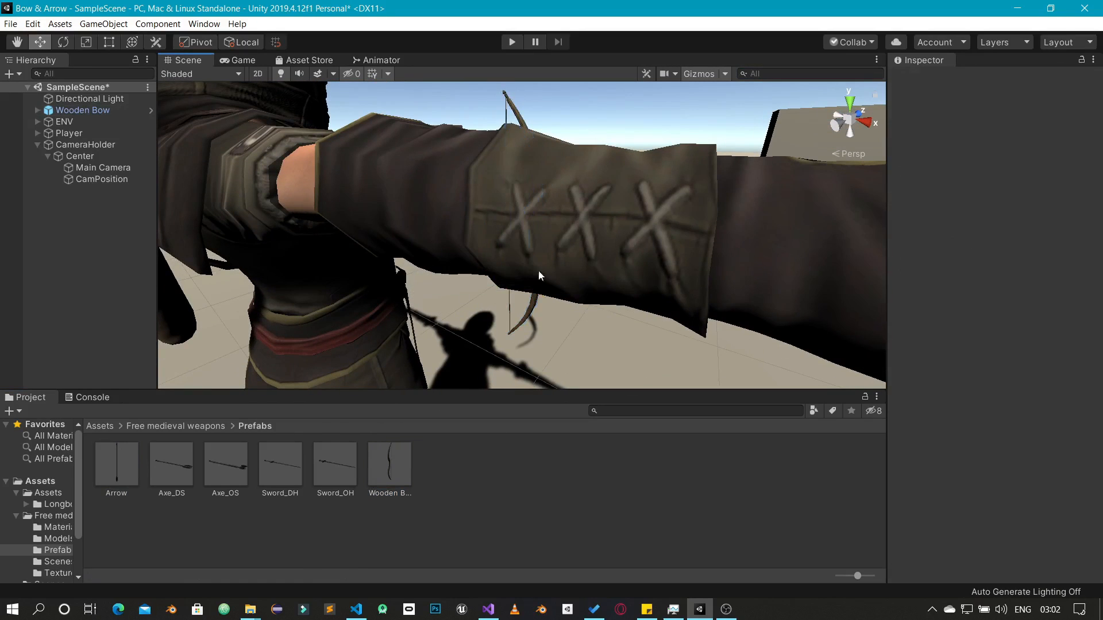
alt+drag(464, 263, 259, 228)
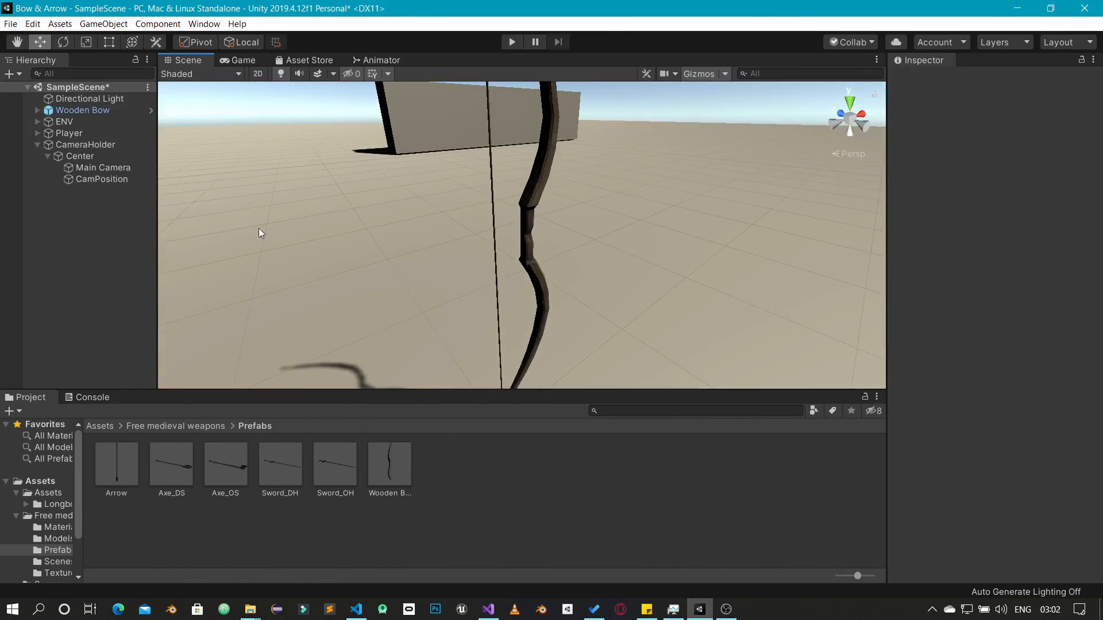
Expand the Wooden Bow hierarchy down to WB.main's bones and test pulling the WB.string bone
click(75, 110)
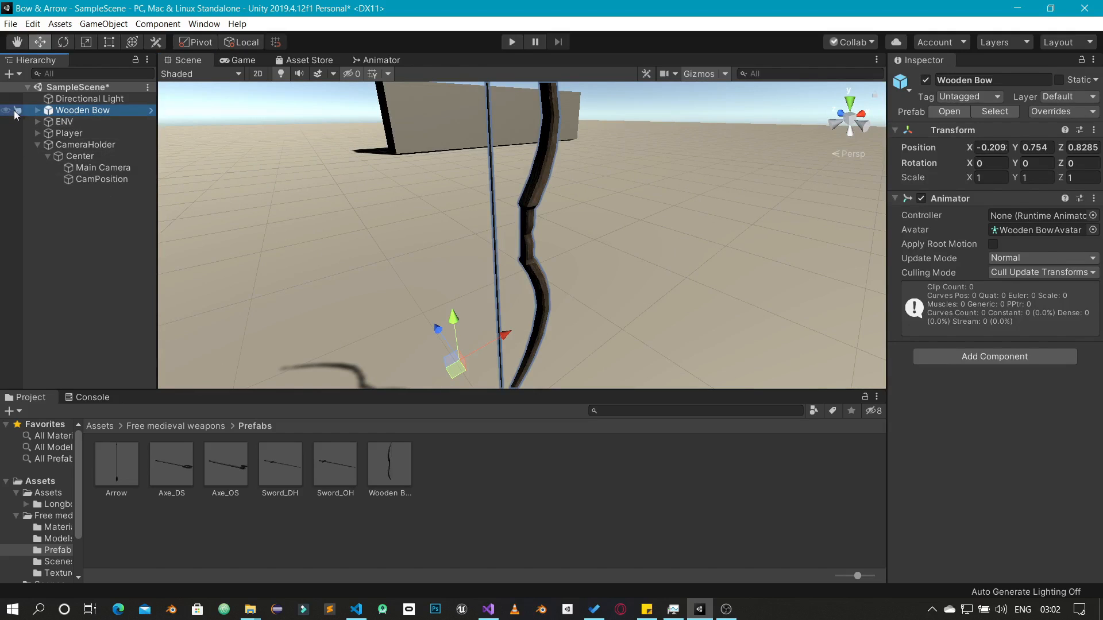
click(37, 110)
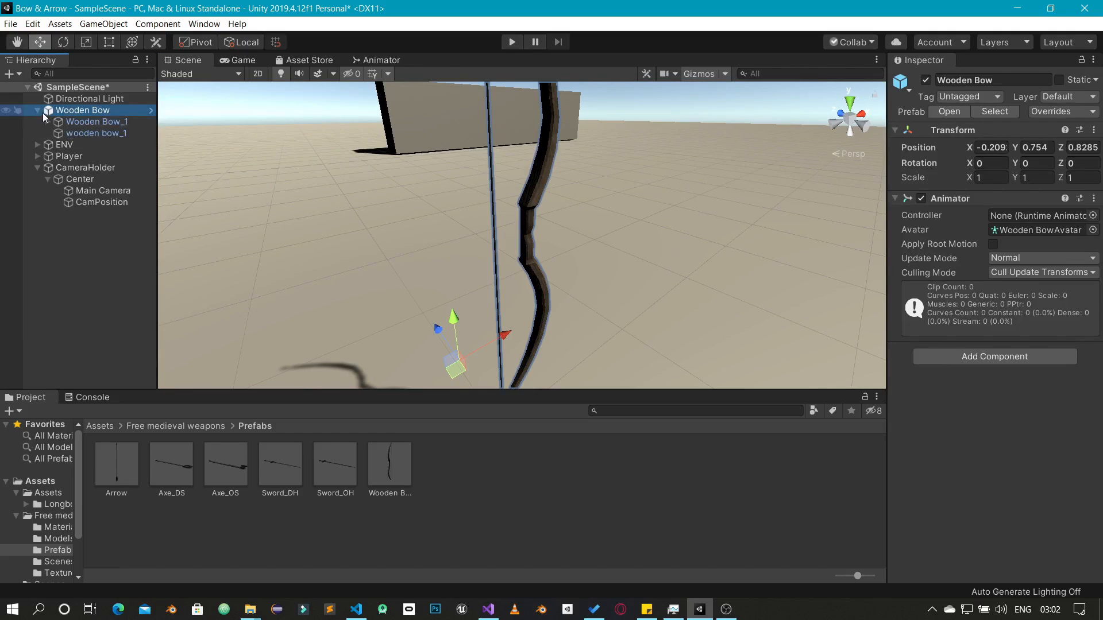
click(44, 120)
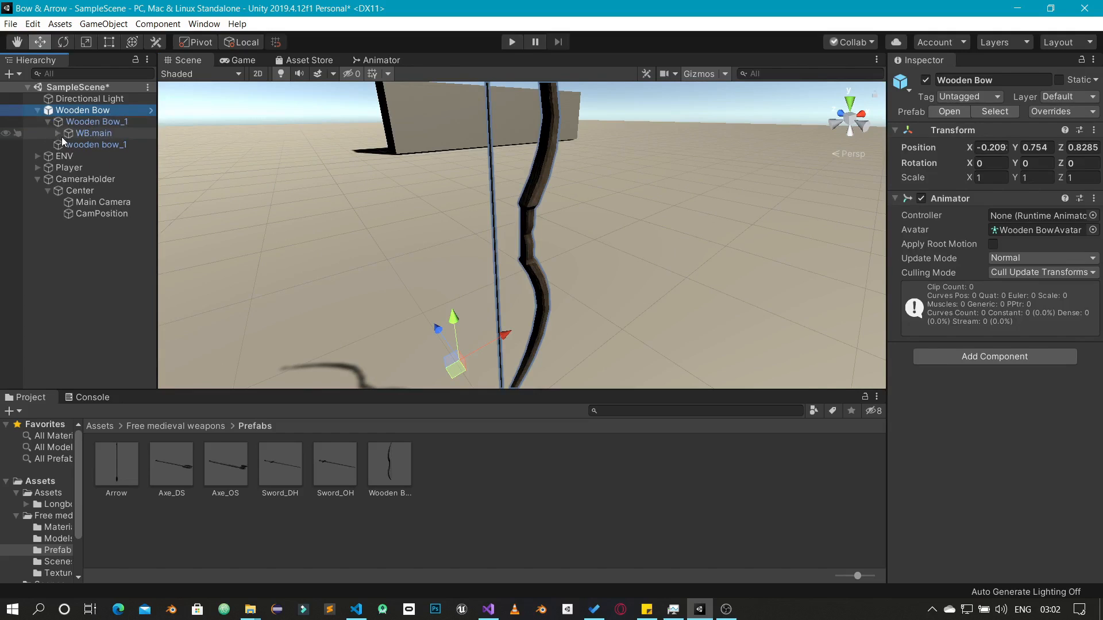
click(86, 133)
click(58, 134)
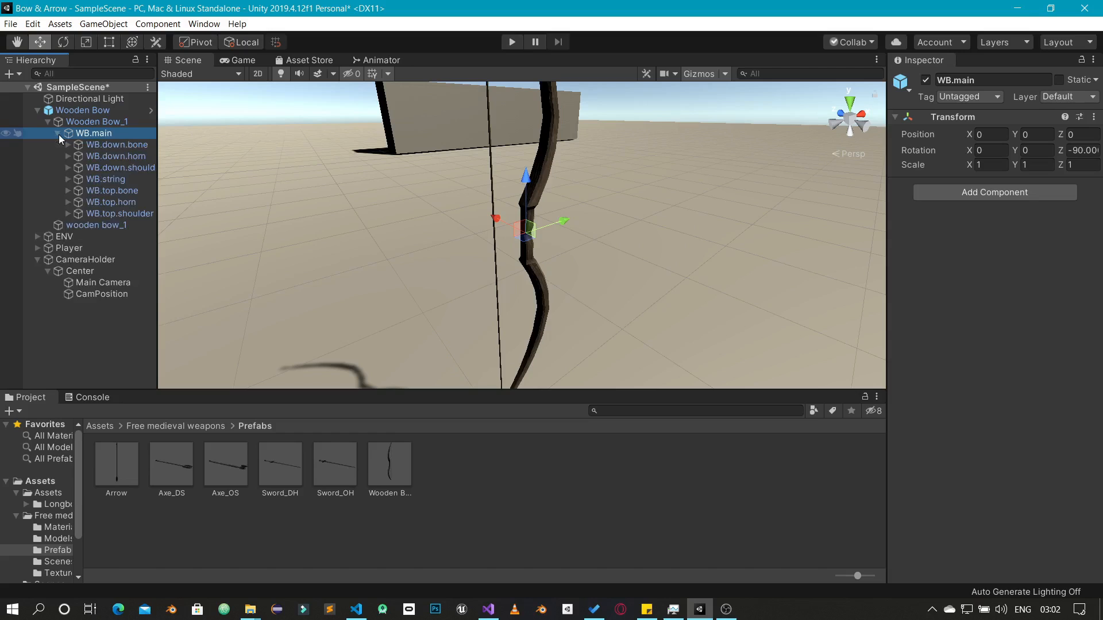
click(90, 180)
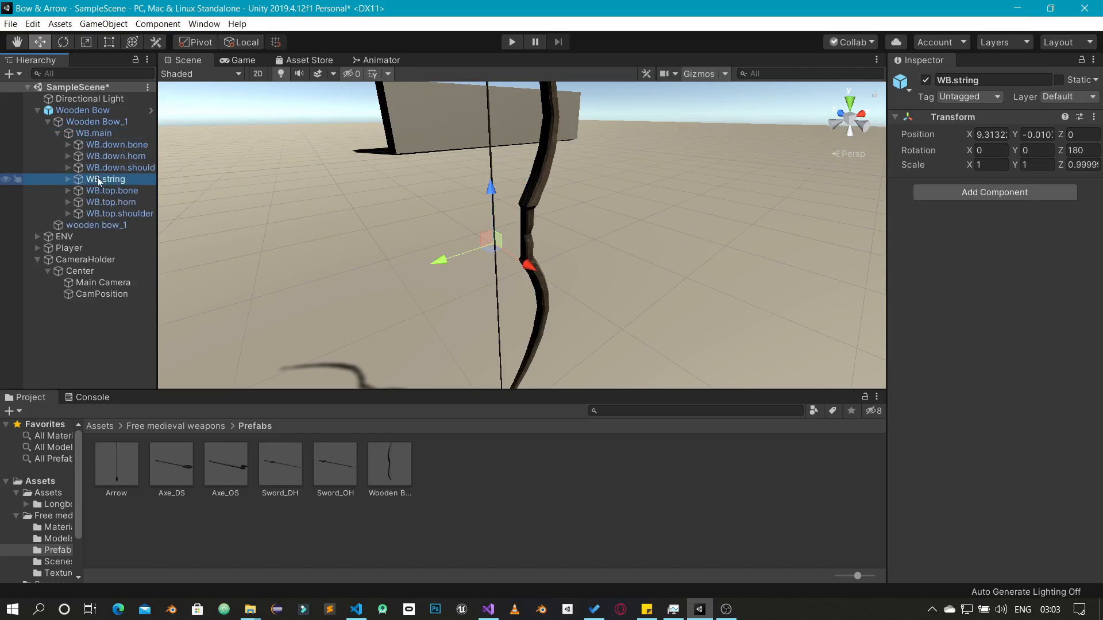
mouse_move(440, 262)
mouse_down()
mouse_move(334, 264)
mouse_move(451, 248)
mouse_move(378, 261)
mouse_move(435, 256)
mouse_move(325, 296)
mouse_move(480, 233)
mouse_move(442, 258)
mouse_move(221, 326)
mouse_move(448, 262)
mouse_move(343, 277)
mouse_move(440, 254)
mouse_move(392, 264)
mouse_move(433, 246)
mouse_up()
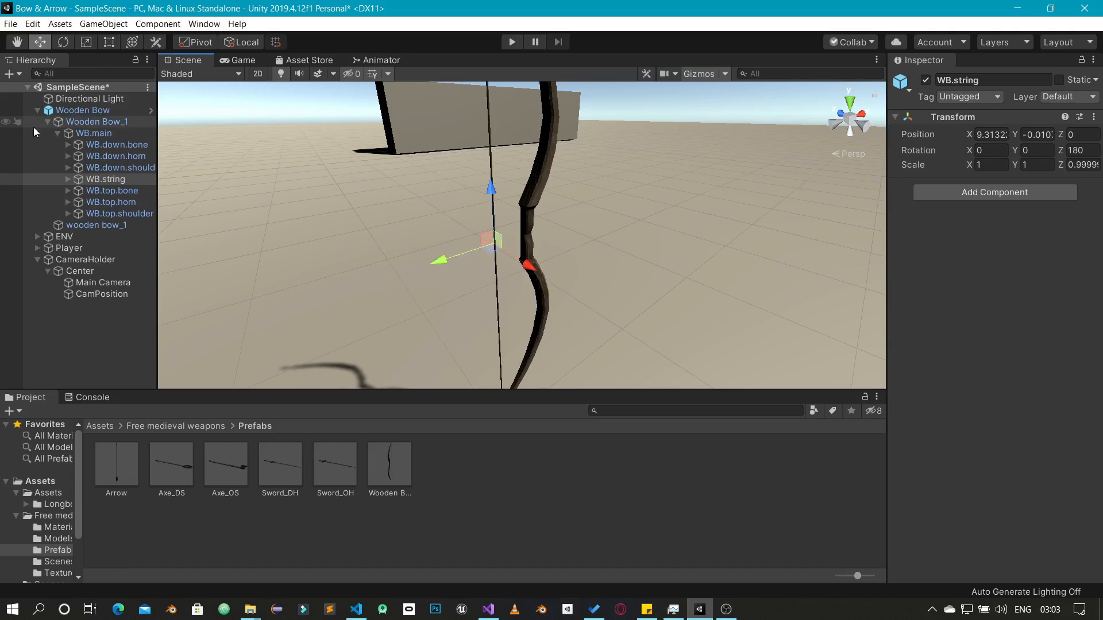
Collapse the Wooden Bow hierarchy and delete the bow from the scene
click(38, 112)
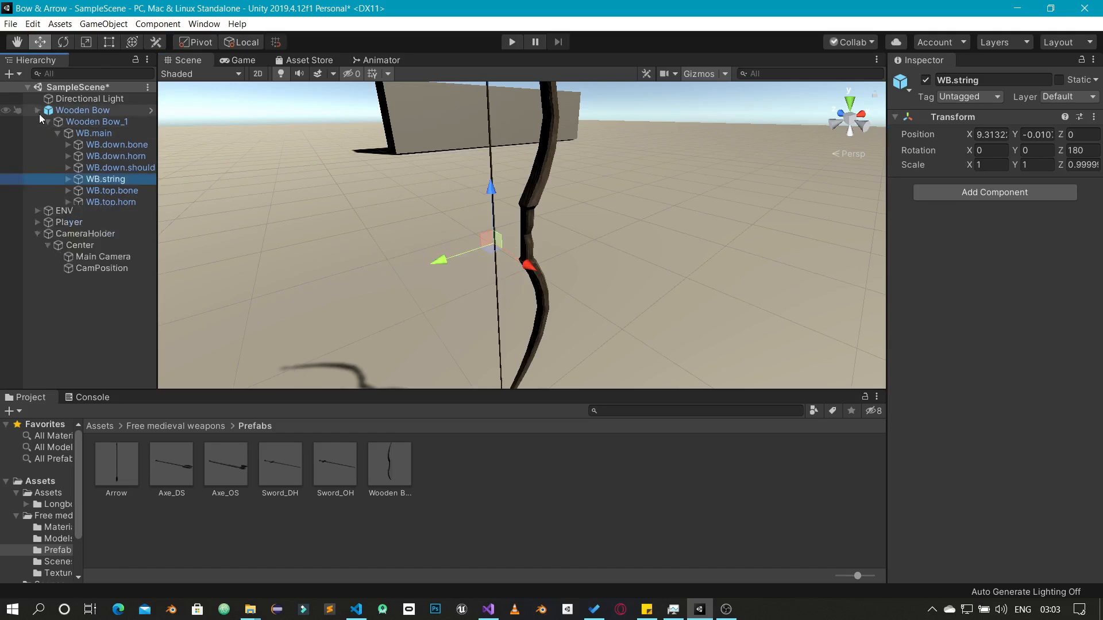
click(85, 112)
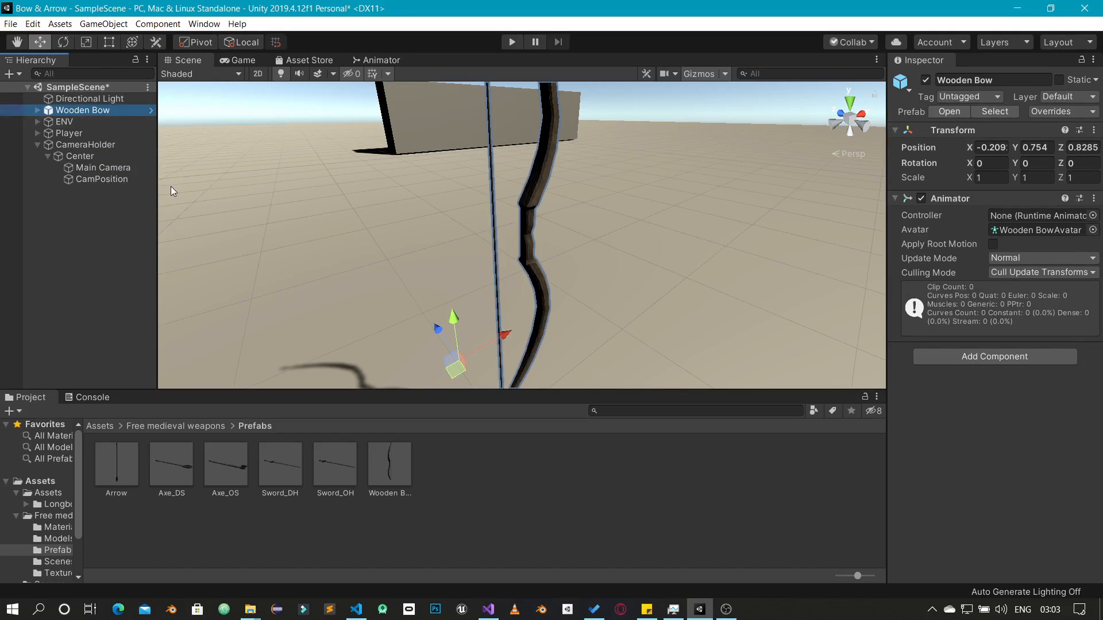
key(Delete)
Place the Arrow prefab in the scene to view it, and delete it again
drag(128, 468, 385, 261)
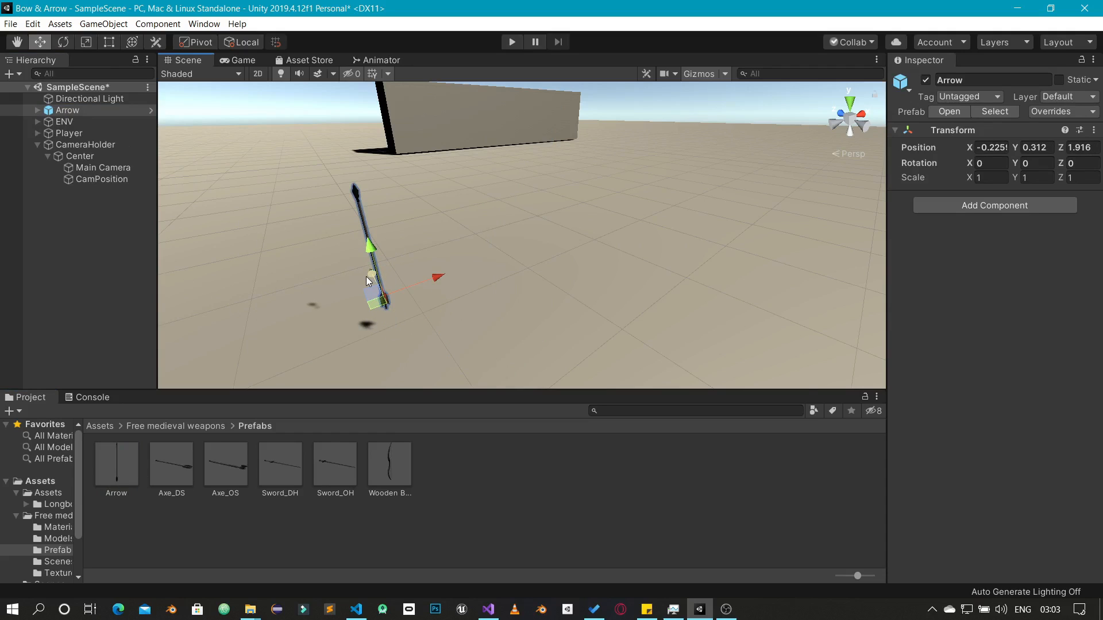
key(Delete)
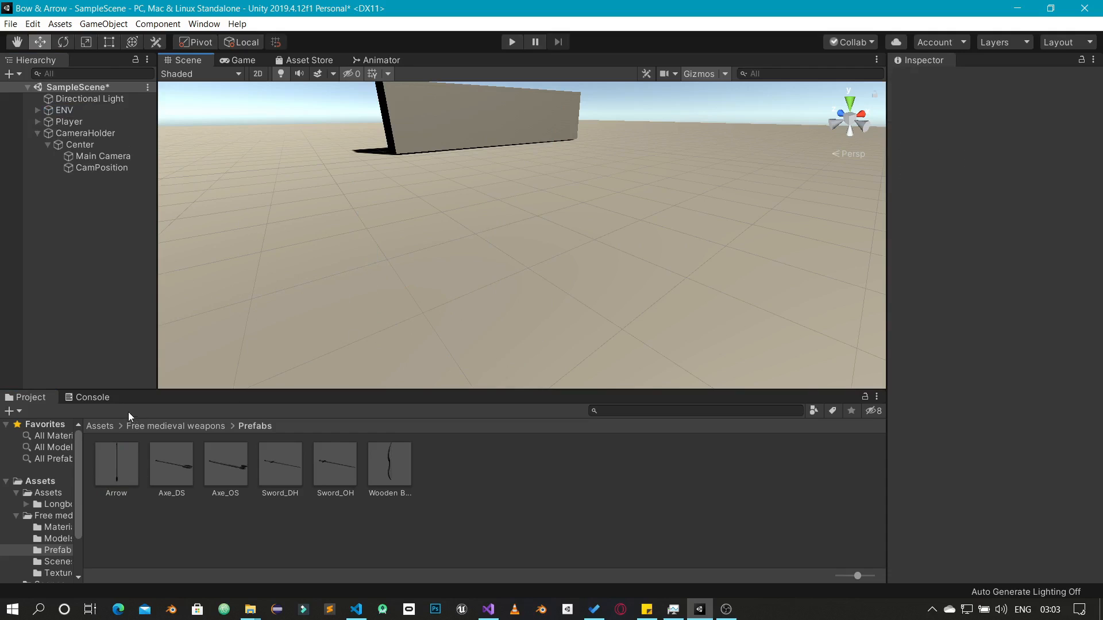
Return to the project's root Assets folder and bring up the PlayerAnim controller's animator graph
click(99, 426)
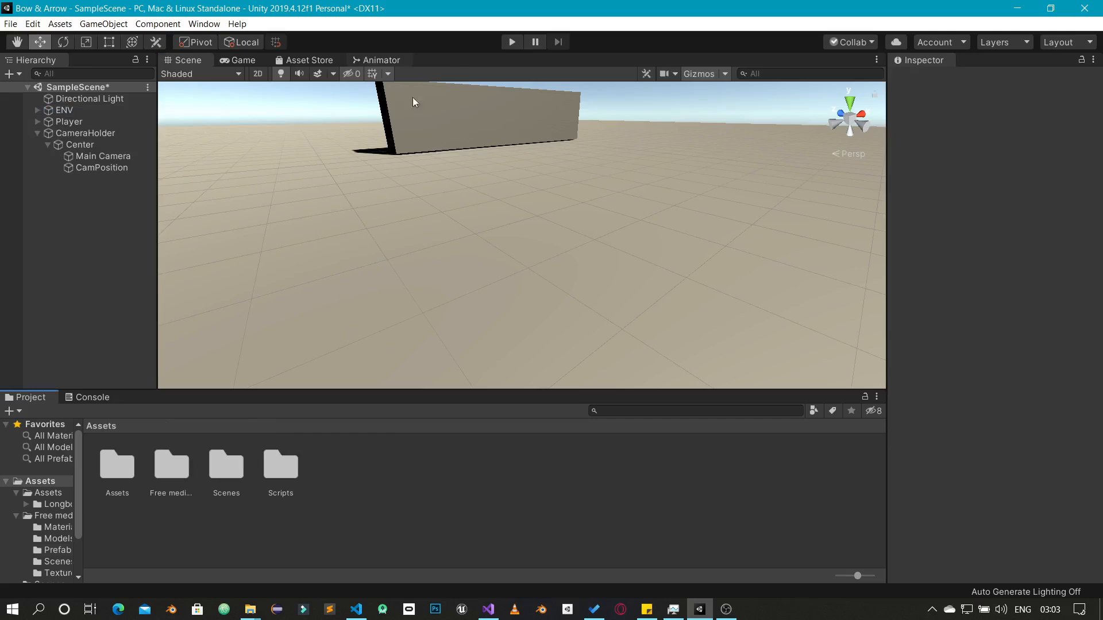
click(376, 60)
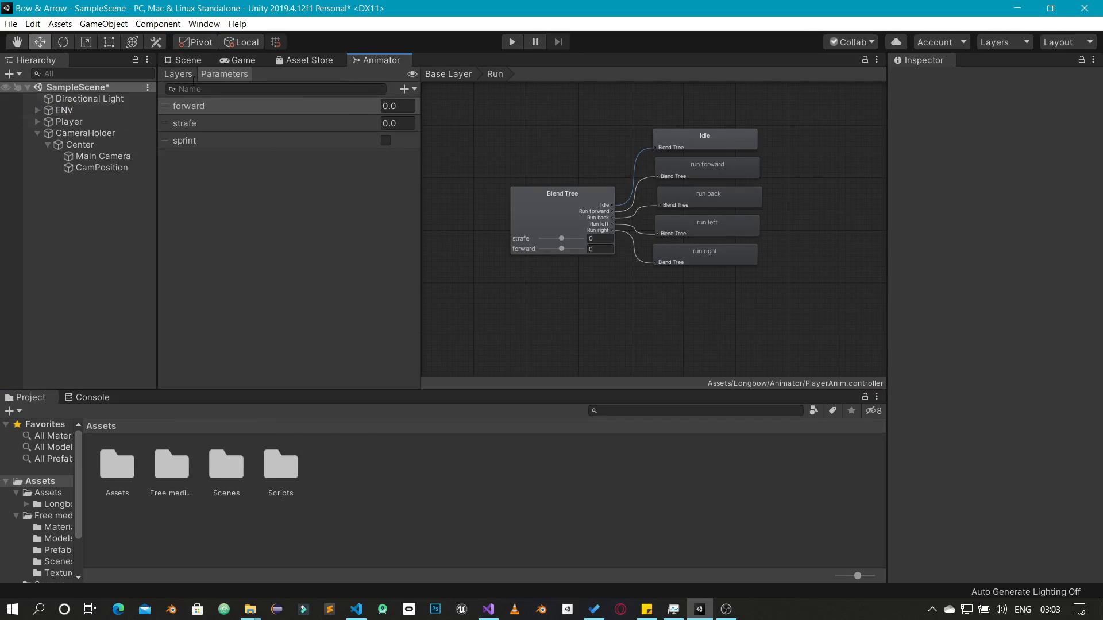
Add a Bool parameter named aim to the PlayerAnim controller
click(406, 89)
click(409, 91)
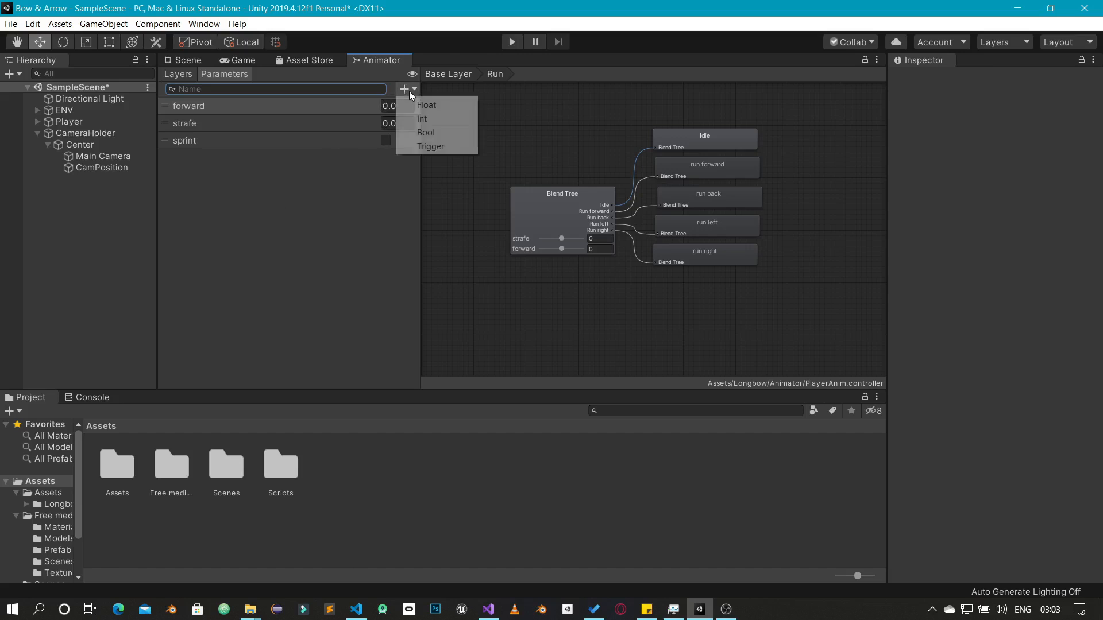
click(438, 132)
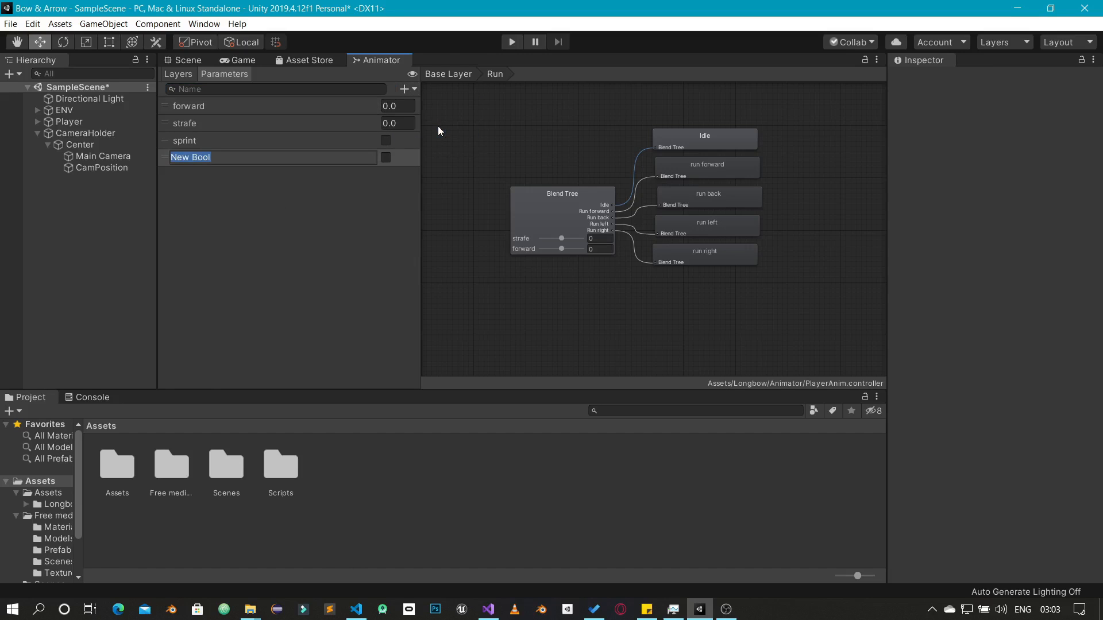
text(aim)
key(Return)
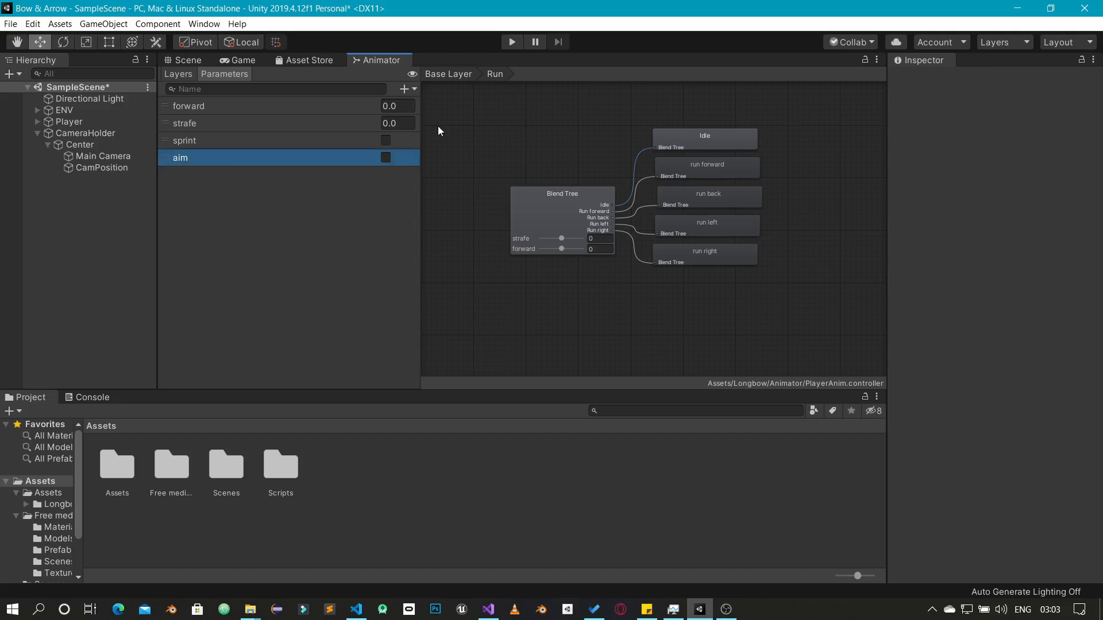
Add a second Bool parameter named fire and return the animator graph to the Base Layer
click(412, 90)
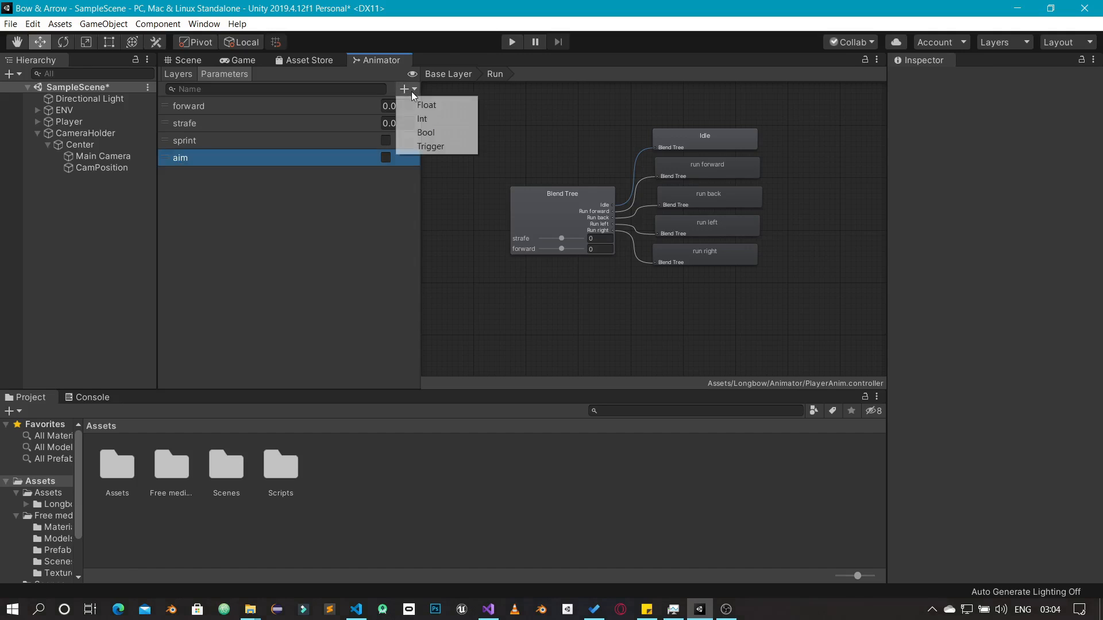
click(408, 132)
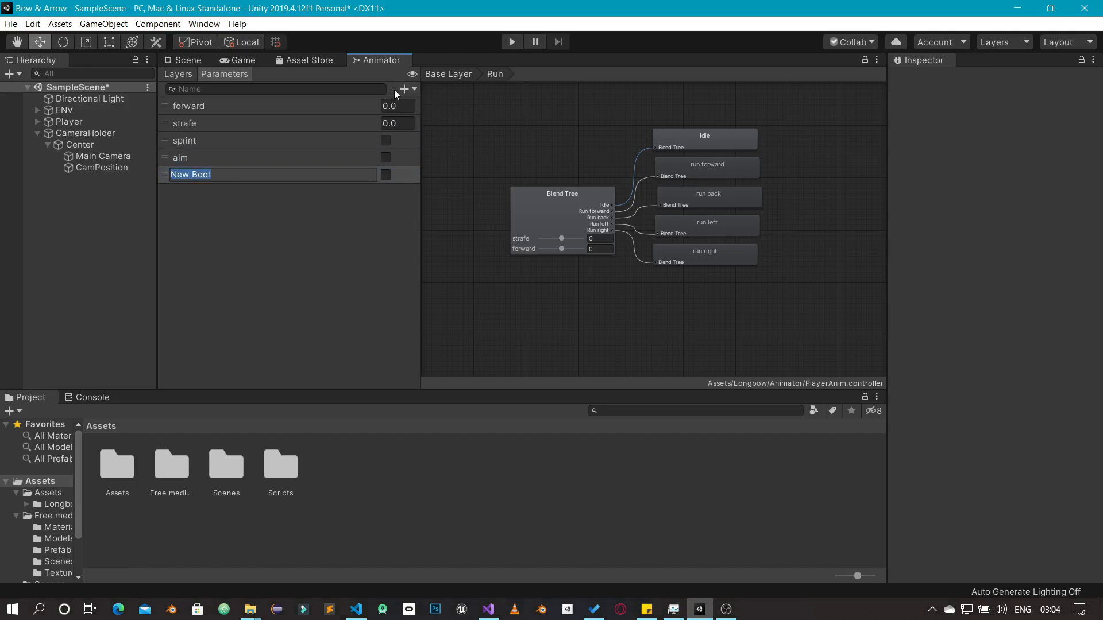
text(fire)
key(Return)
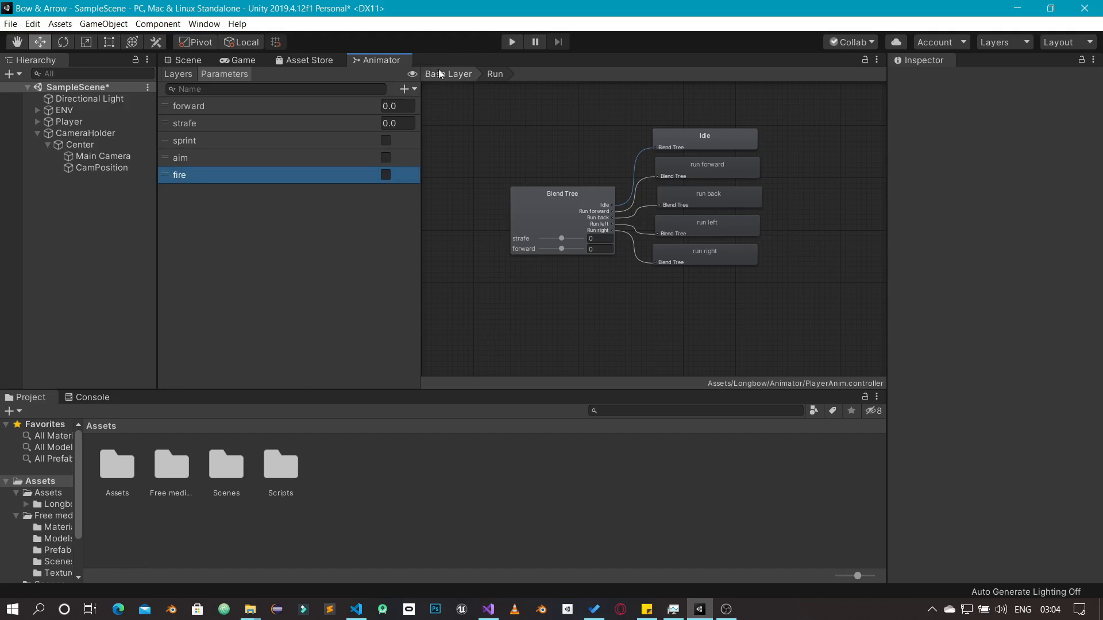
click(457, 76)
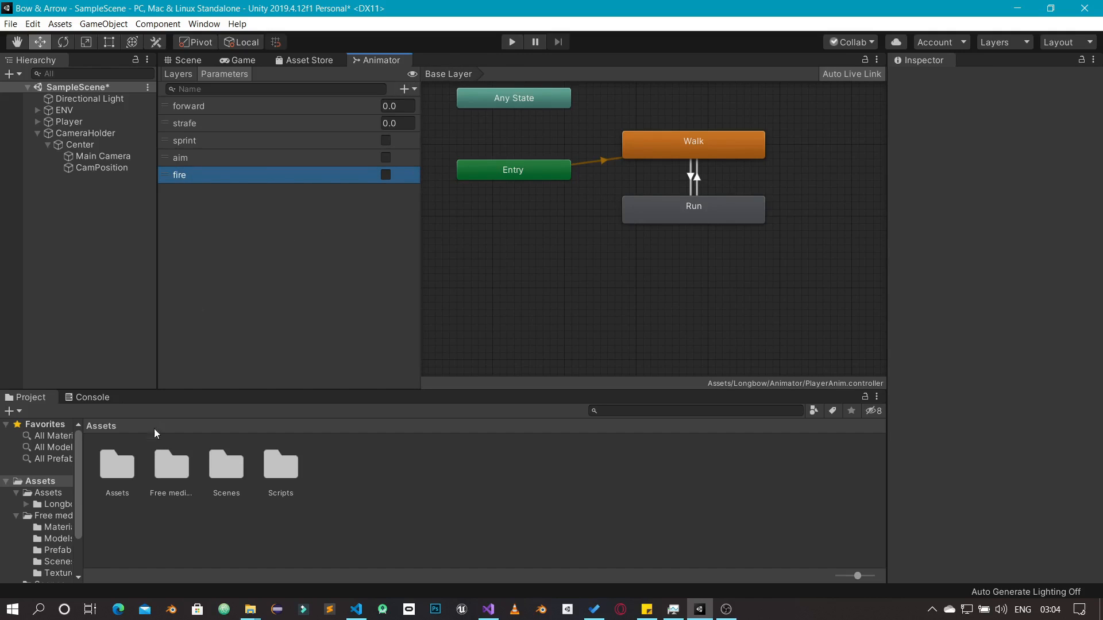
Move the Free medieval weapons folder from the project root into the Assets subfolder
click(50, 493)
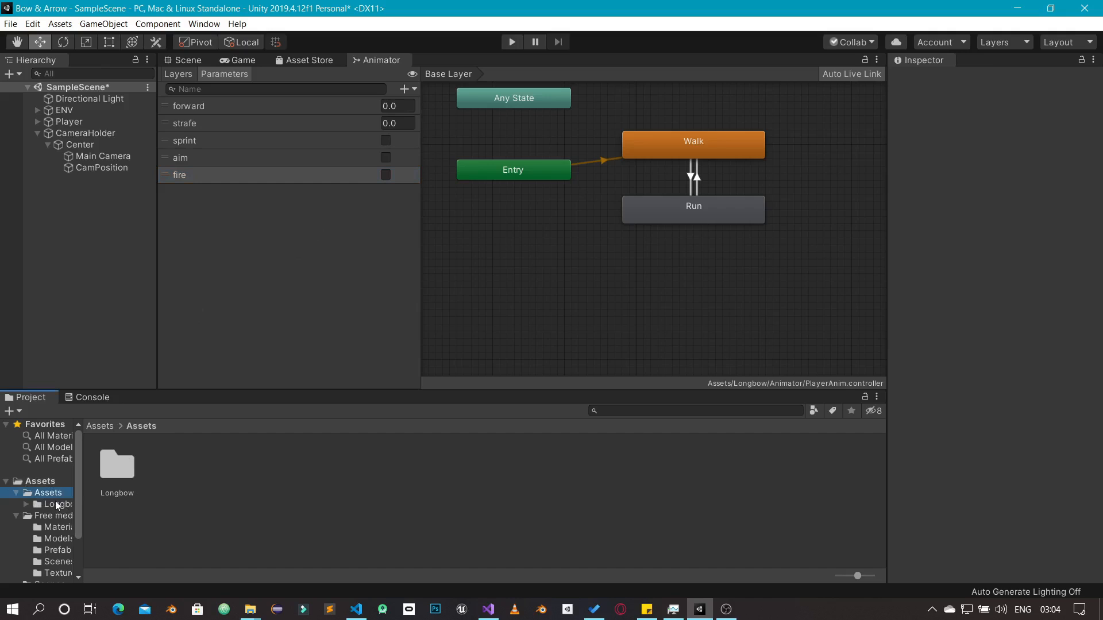
click(53, 482)
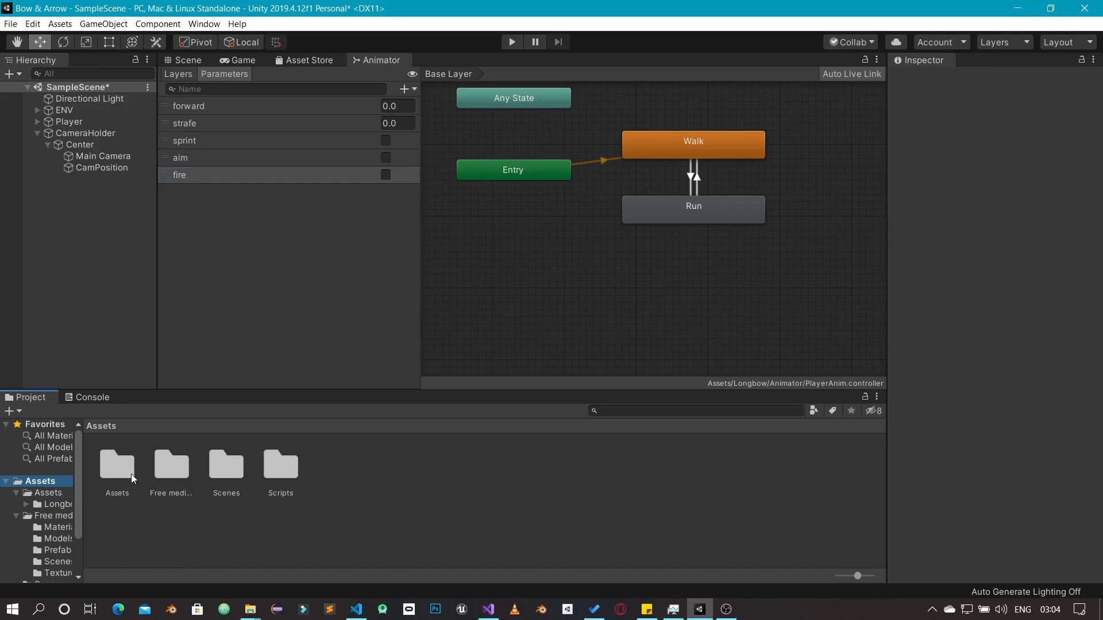
click(174, 468)
drag(170, 468, 105, 465)
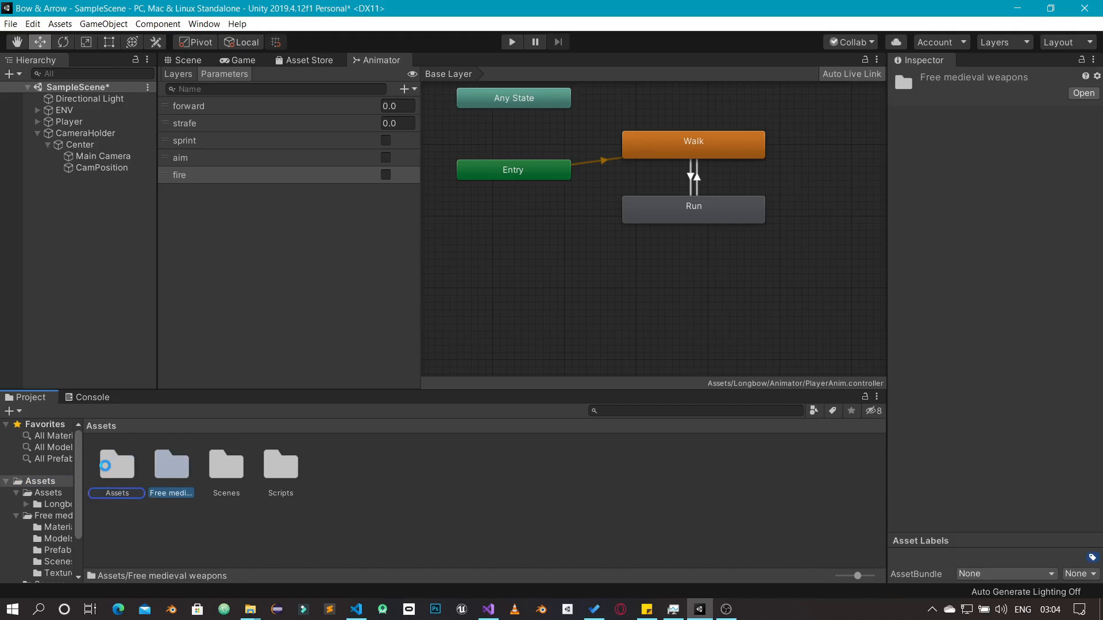
Open the Longbow folder inside the Assets subfolder and show its files as a compact list
double_click(105, 469)
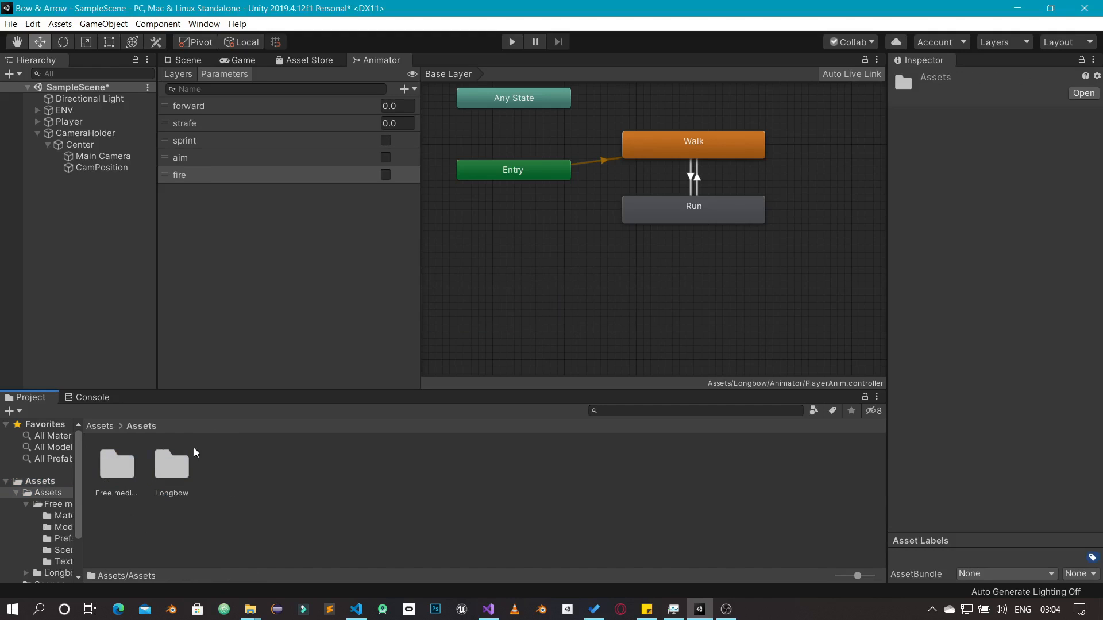
double_click(162, 470)
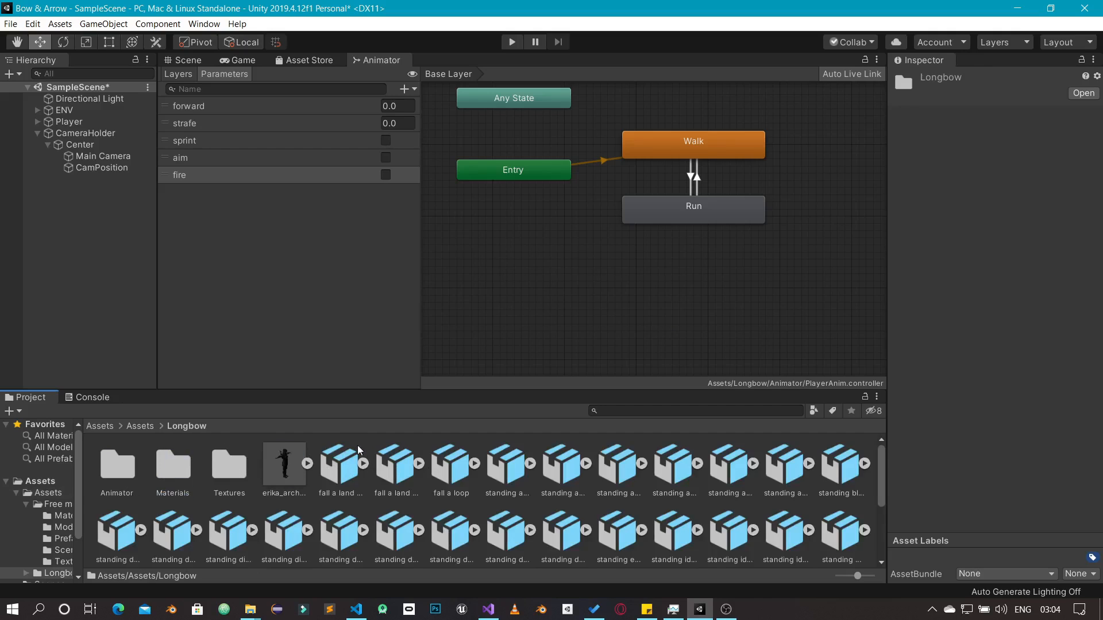
drag(855, 575, 813, 578)
scroll(219, 454, down, 2)
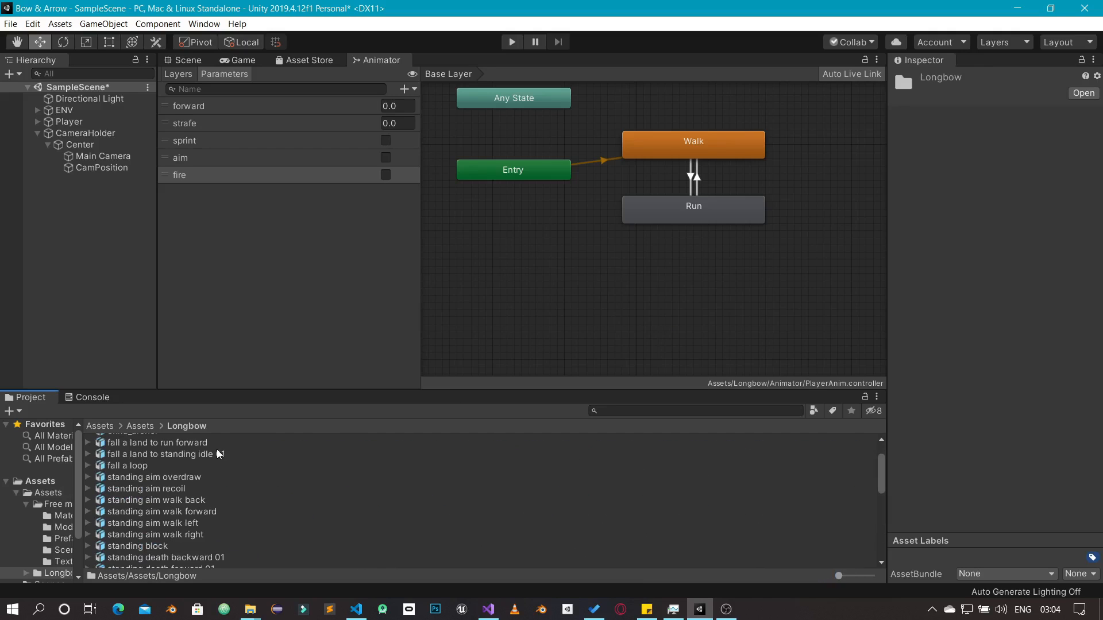
Play the standing aim overdraw animation in an enlarged preview and view it from different angles
click(192, 478)
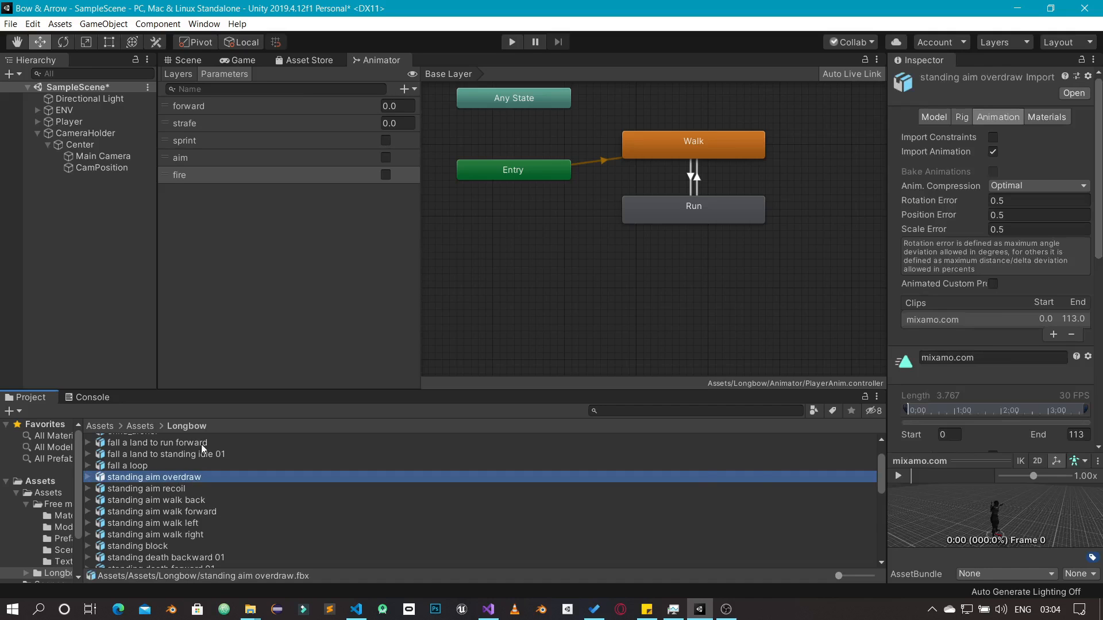
drag(990, 463, 987, 383)
click(904, 395)
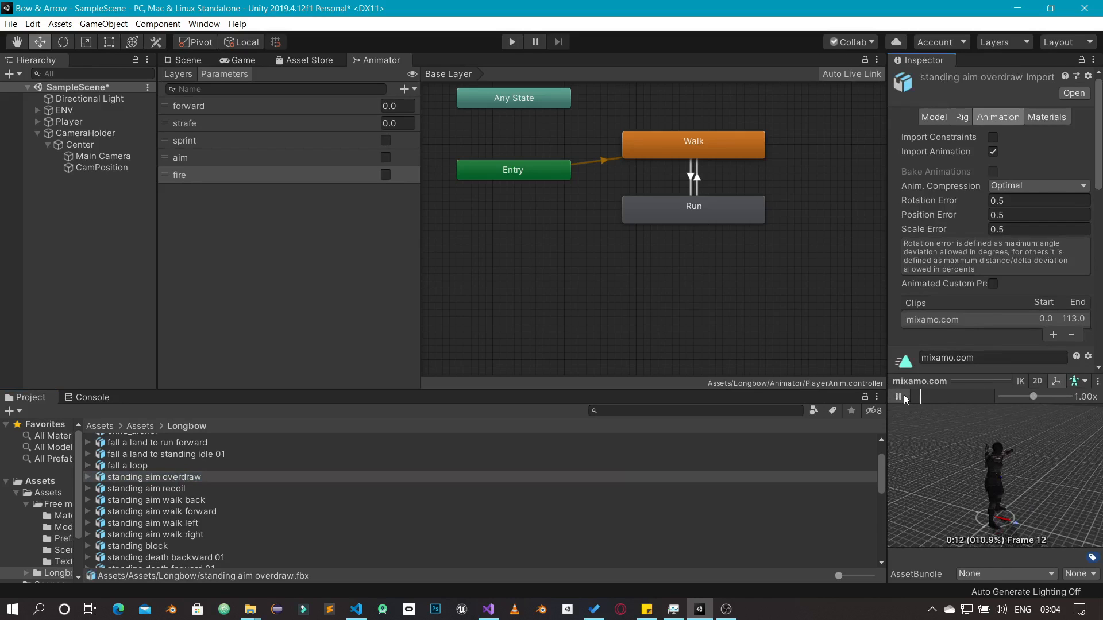
drag(995, 466, 1039, 504)
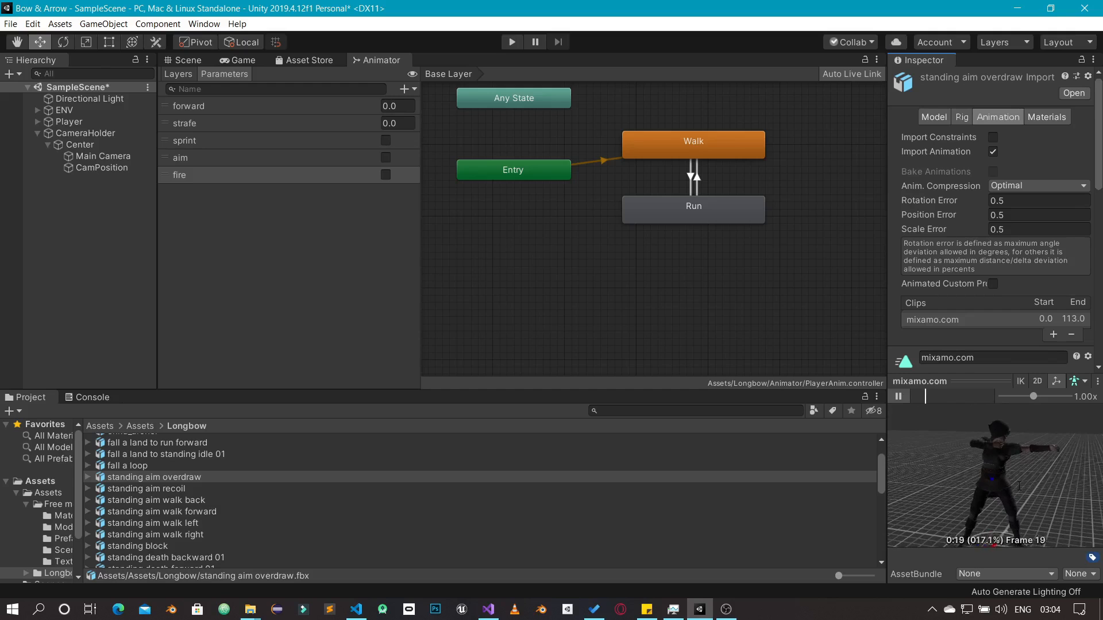
drag(1040, 504, 1005, 459)
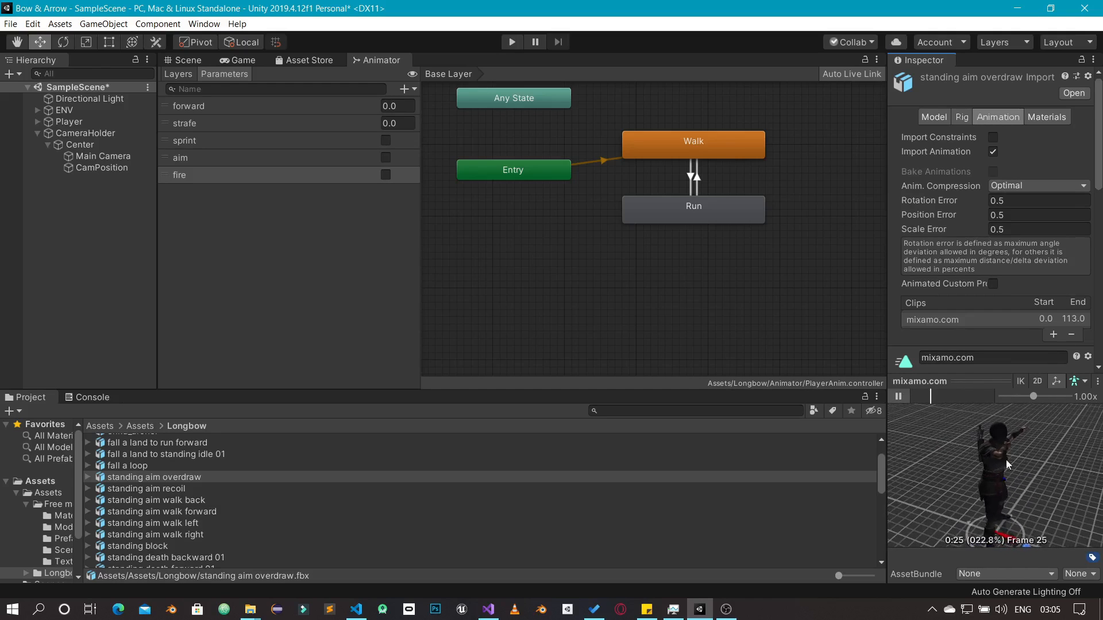
Rename the standing aim overdraw file's animation clip to Pull String
scroll(966, 340, down, 5)
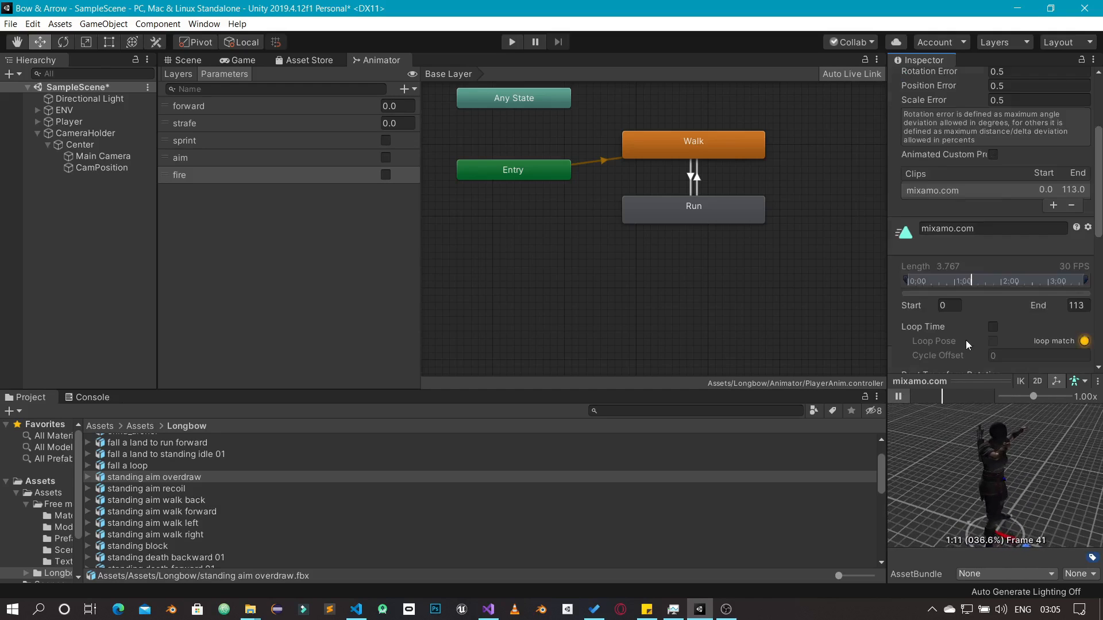
double_click(989, 230)
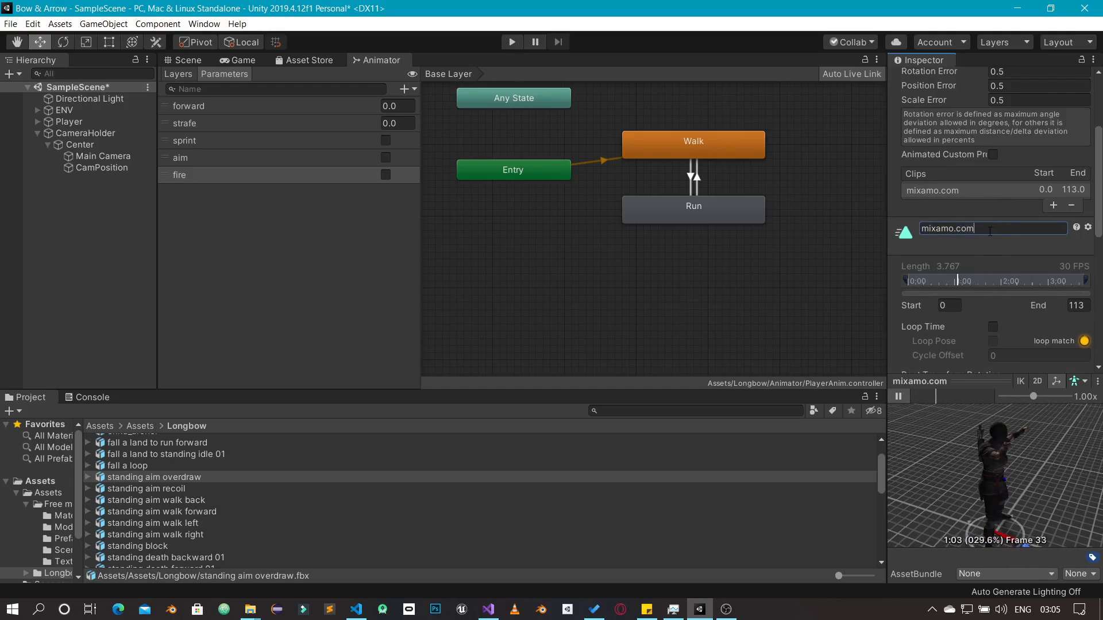
drag(995, 229, 918, 232)
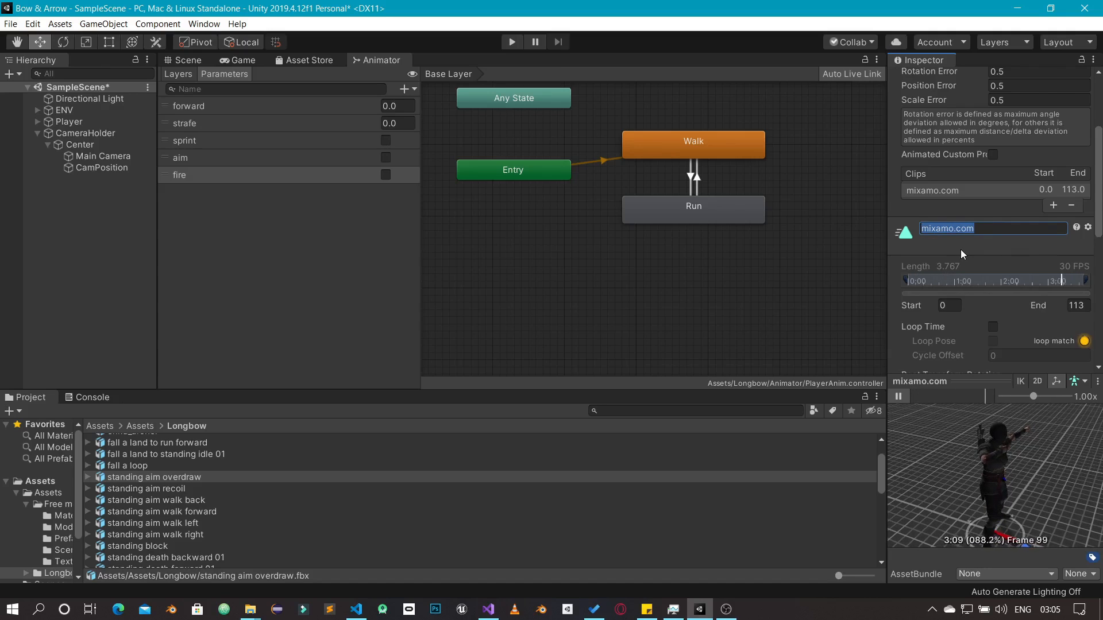
text(Pull)
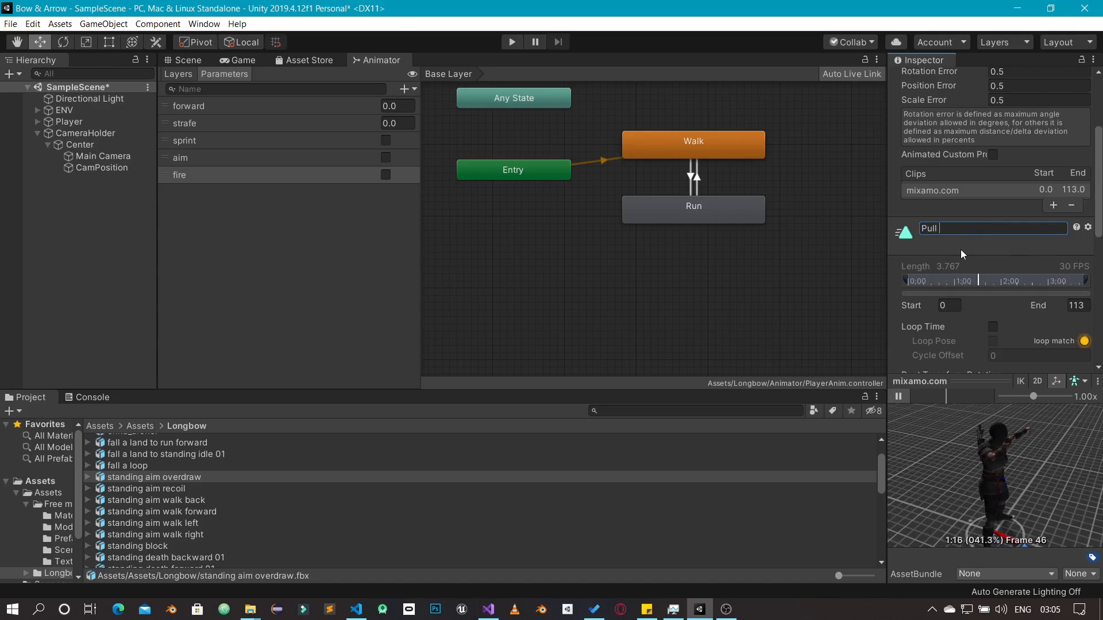
text( String)
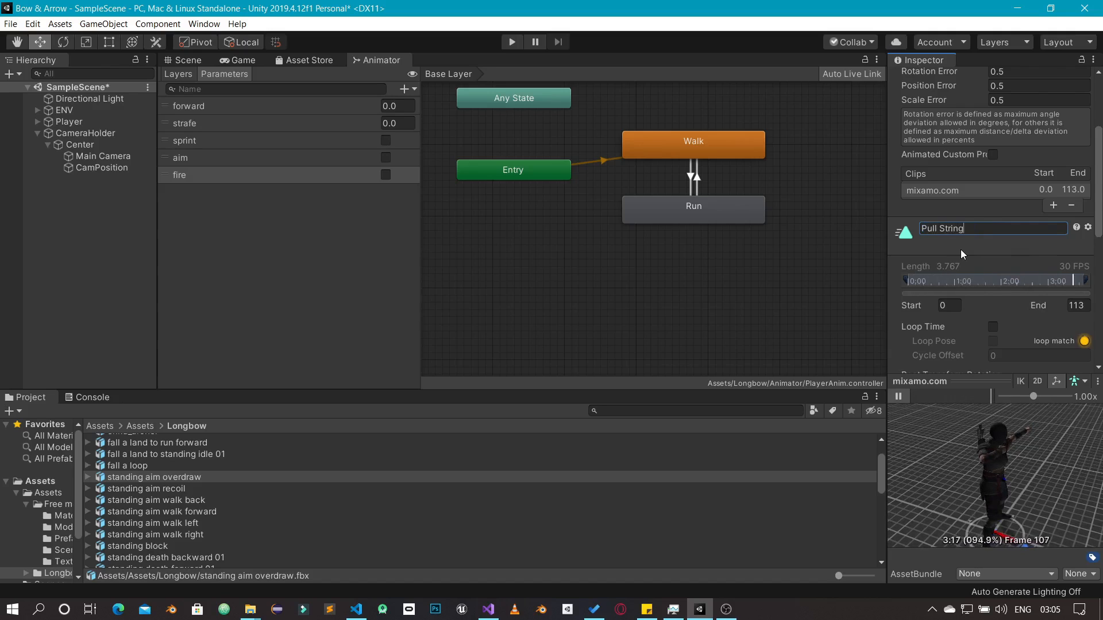
key(Return)
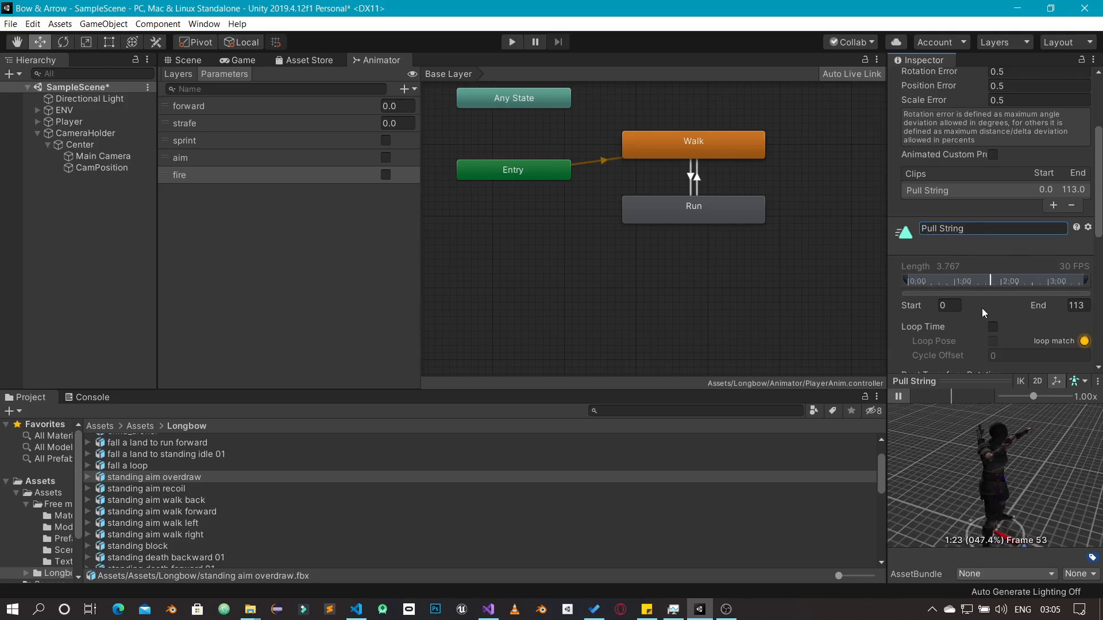
Bake the Pull String clip's root rotation based on Original and its Y position based on Feet, and apply the import settings
scroll(998, 314, down, 5)
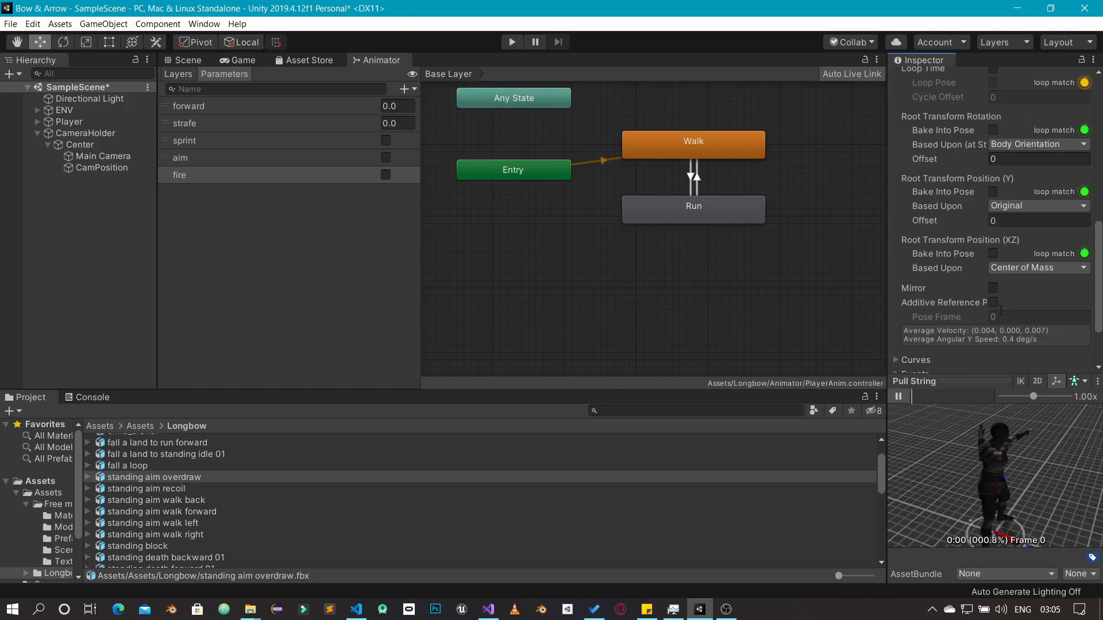
click(1021, 143)
click(1006, 156)
click(993, 130)
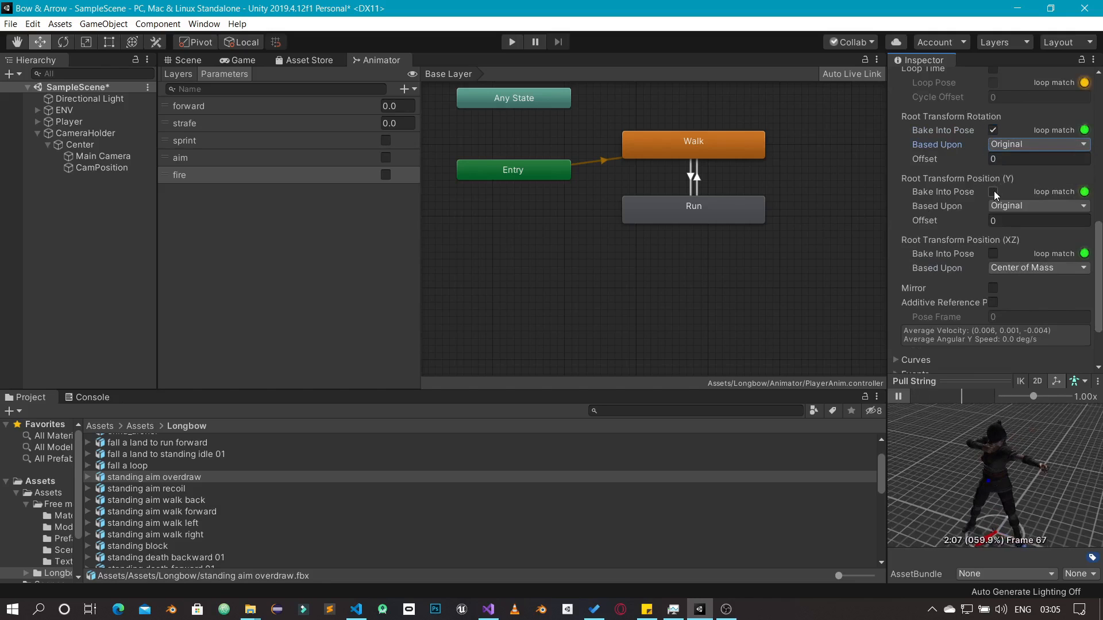
click(994, 191)
click(1011, 206)
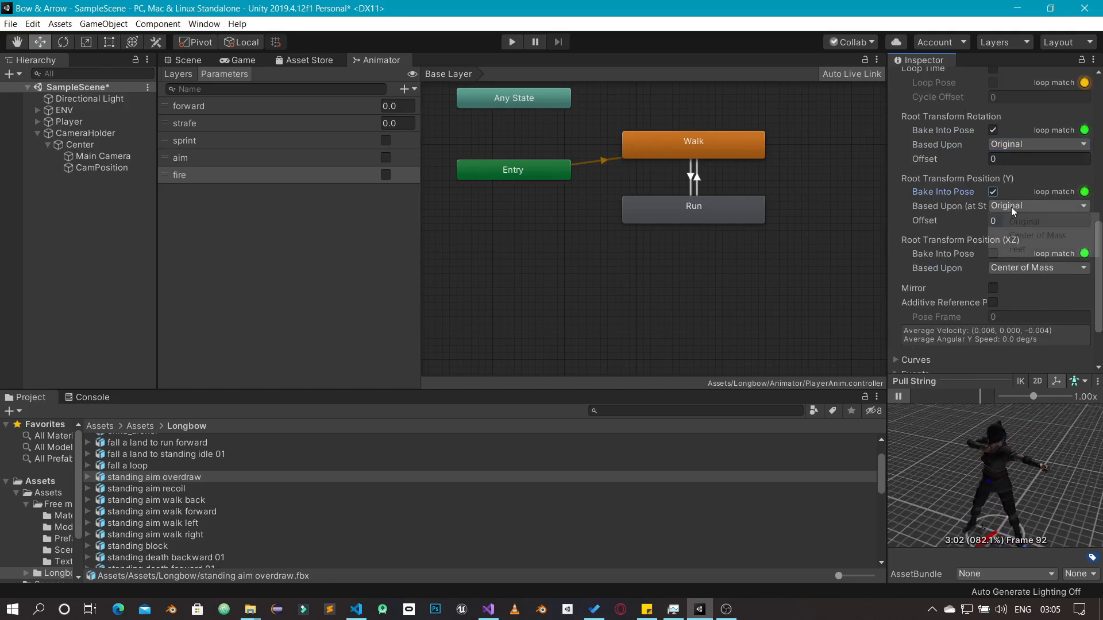
click(1024, 250)
scroll(1045, 310, down, 3)
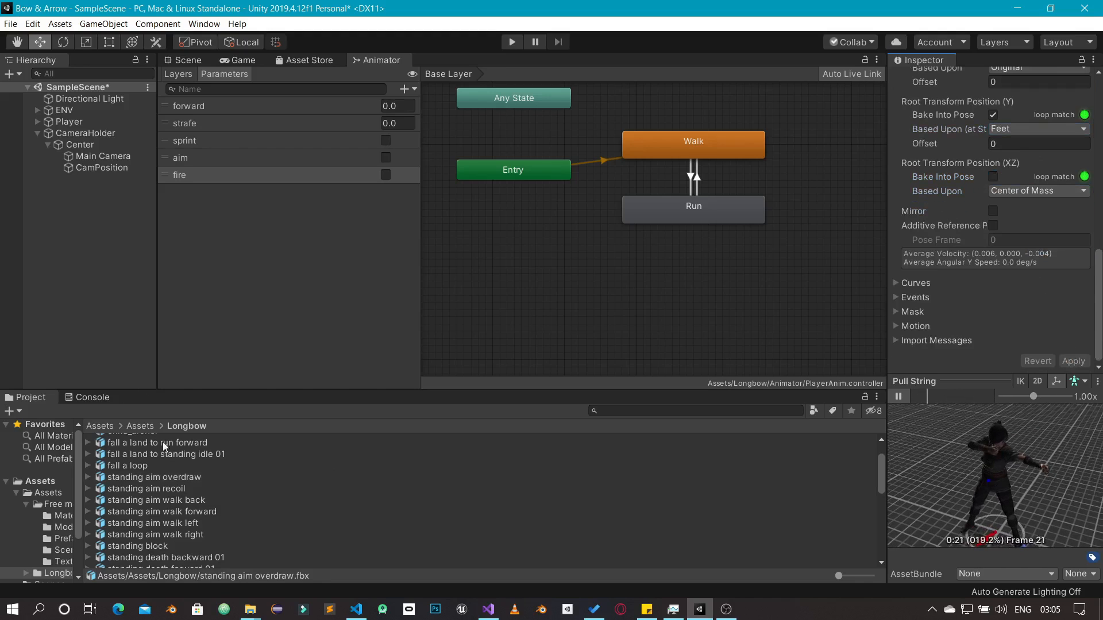
Play the standing aim recoil animation in the preview and view it up close from different angles
click(172, 489)
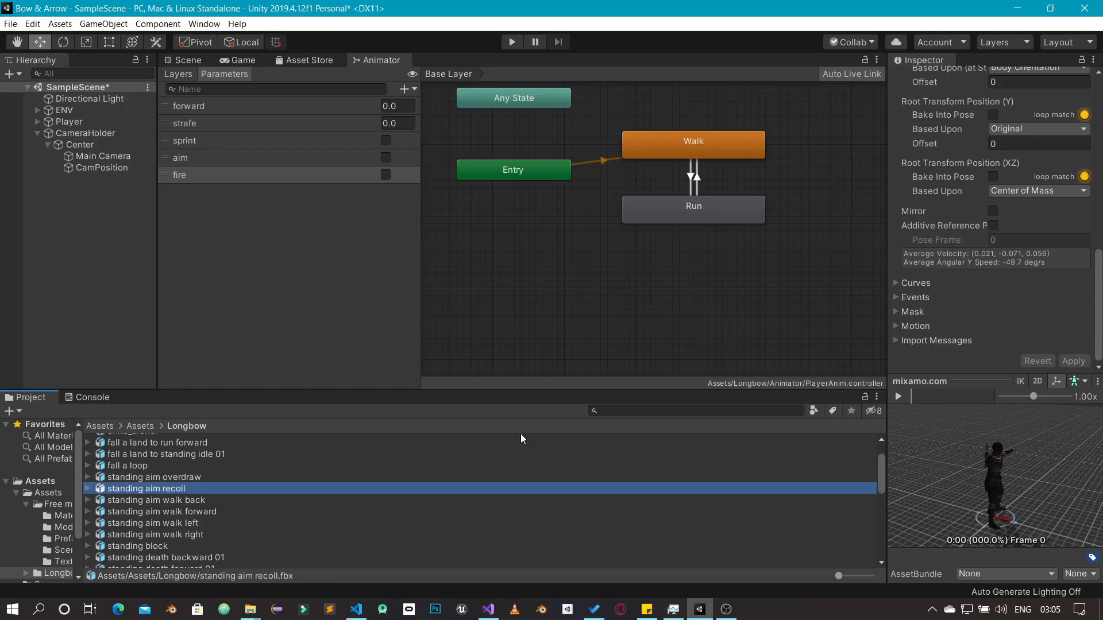
click(898, 397)
drag(974, 472, 929, 468)
right_drag(929, 469, 950, 459)
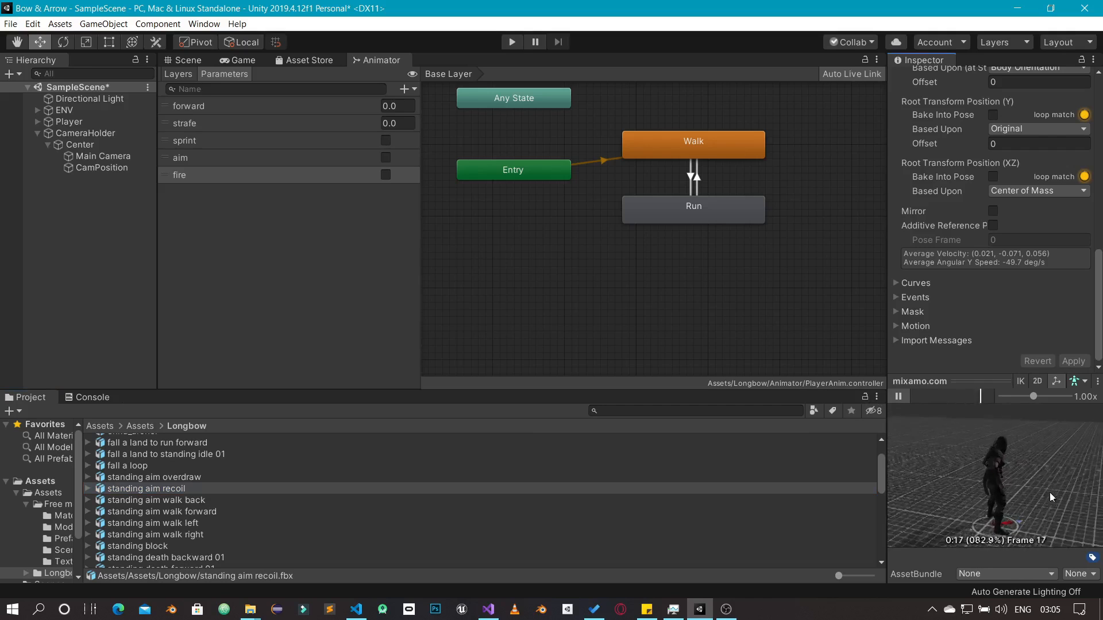
scroll(1034, 487, up, 4)
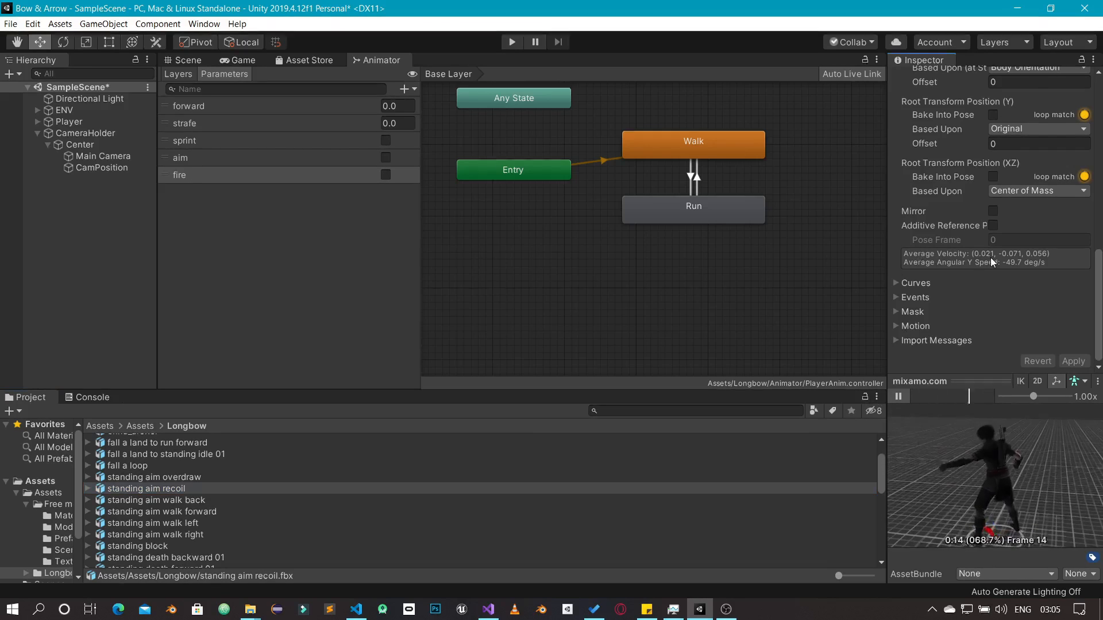
Rename the standing aim recoil file's animation clip to Fire Arrow
scroll(990, 257, up, 4)
scroll(982, 184, up, 5)
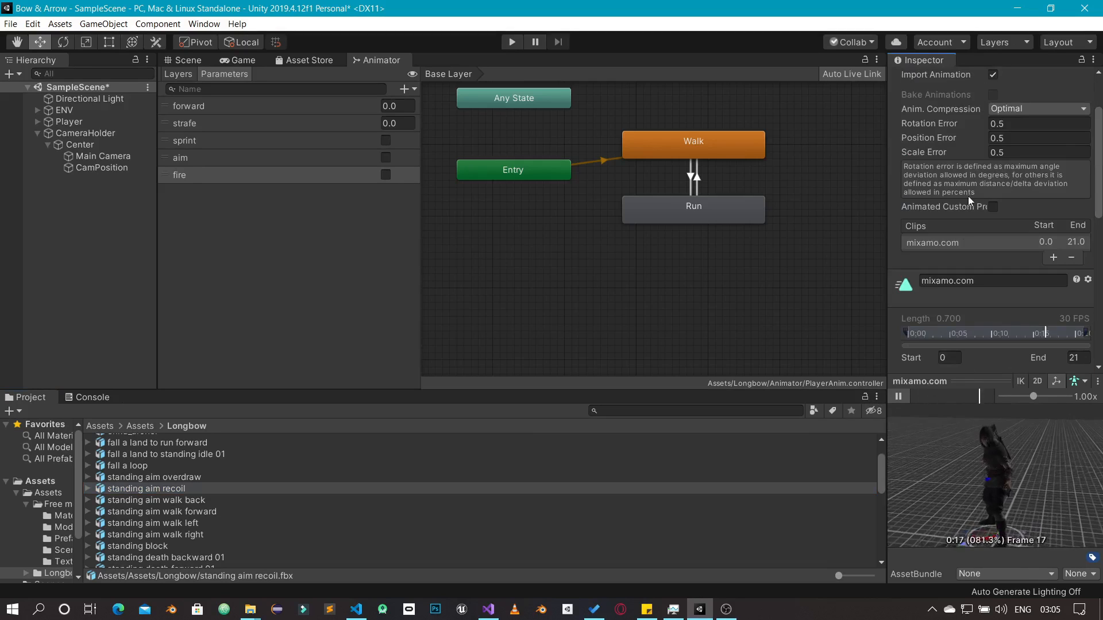
click(971, 281)
text(Fi)
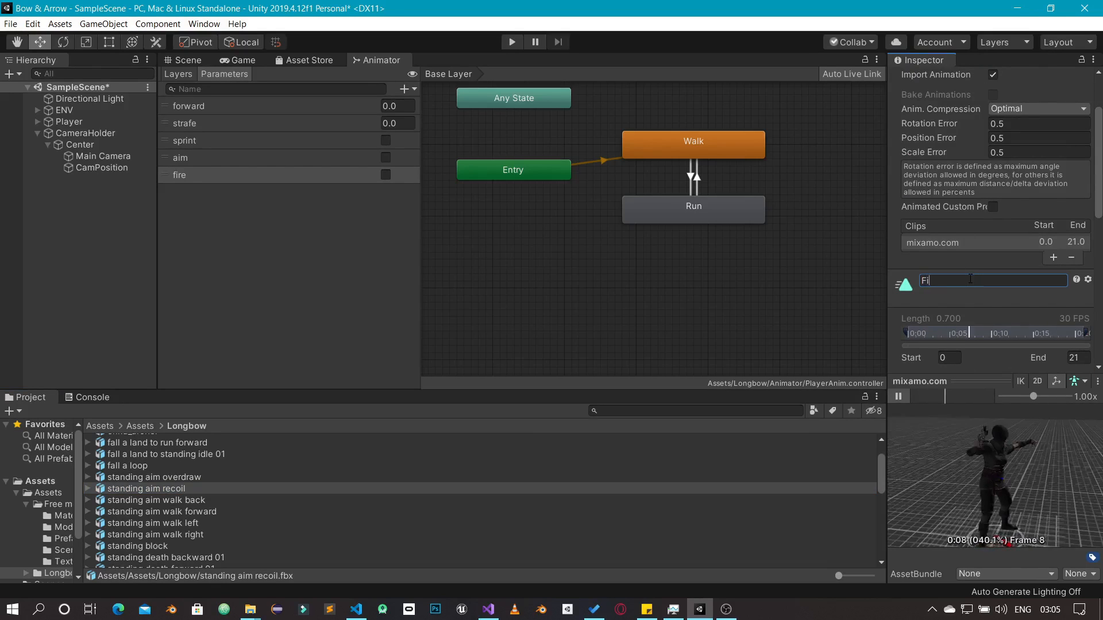
text(re Ar)
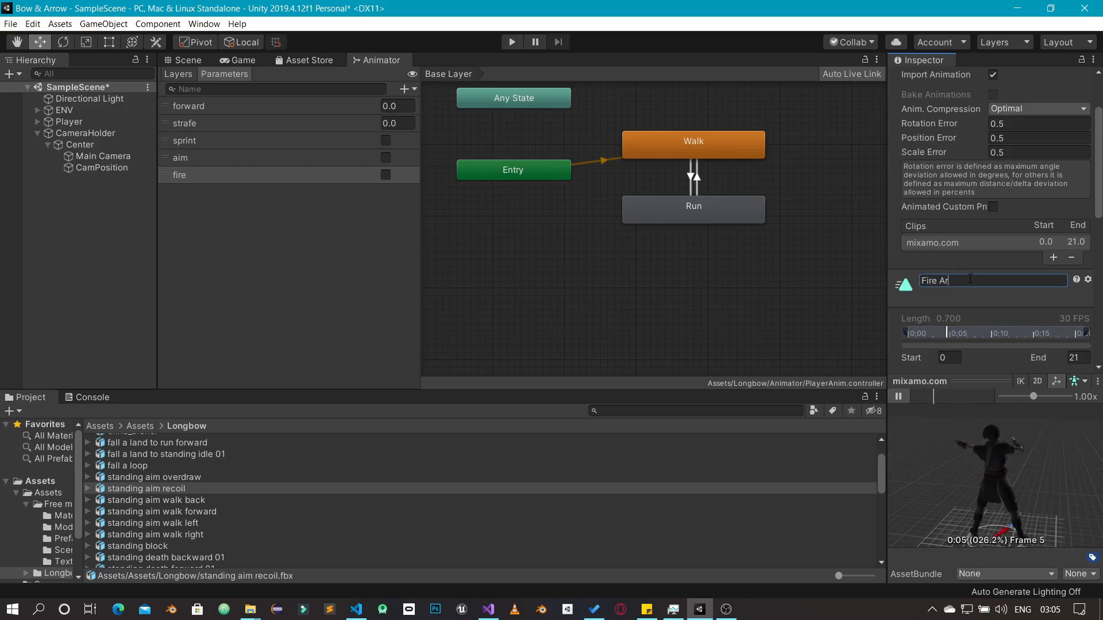
text(row)
key(Return)
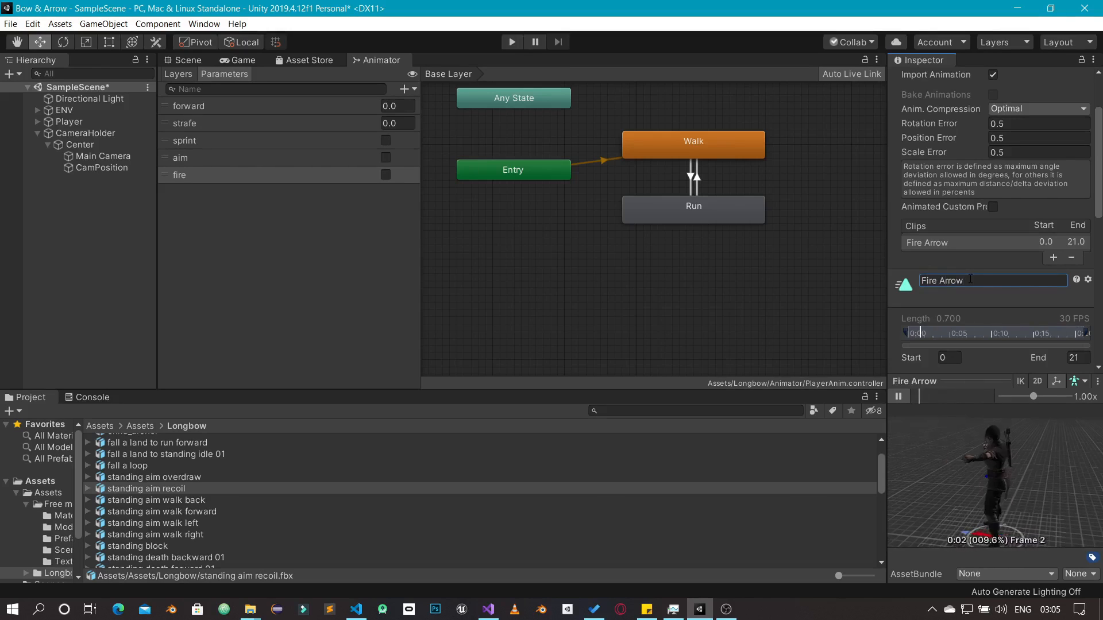
scroll(985, 299, down, 3)
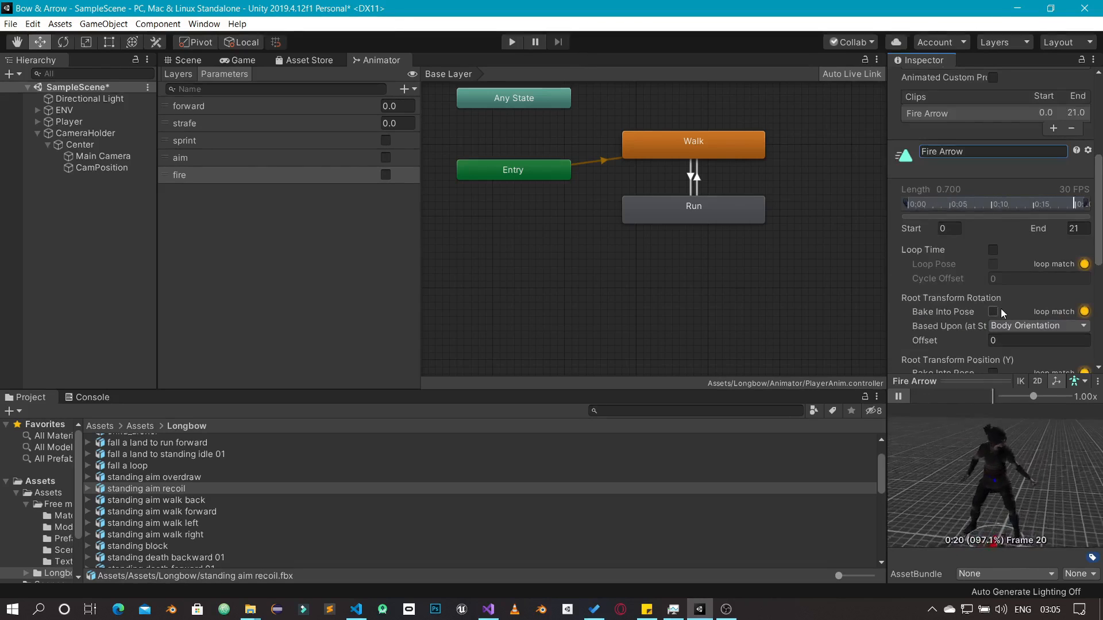
Bake the Fire Arrow clip's root rotation based on Original and its Y position based on Feet, and apply the import settings
scroll(1004, 267, down, 3)
click(1028, 197)
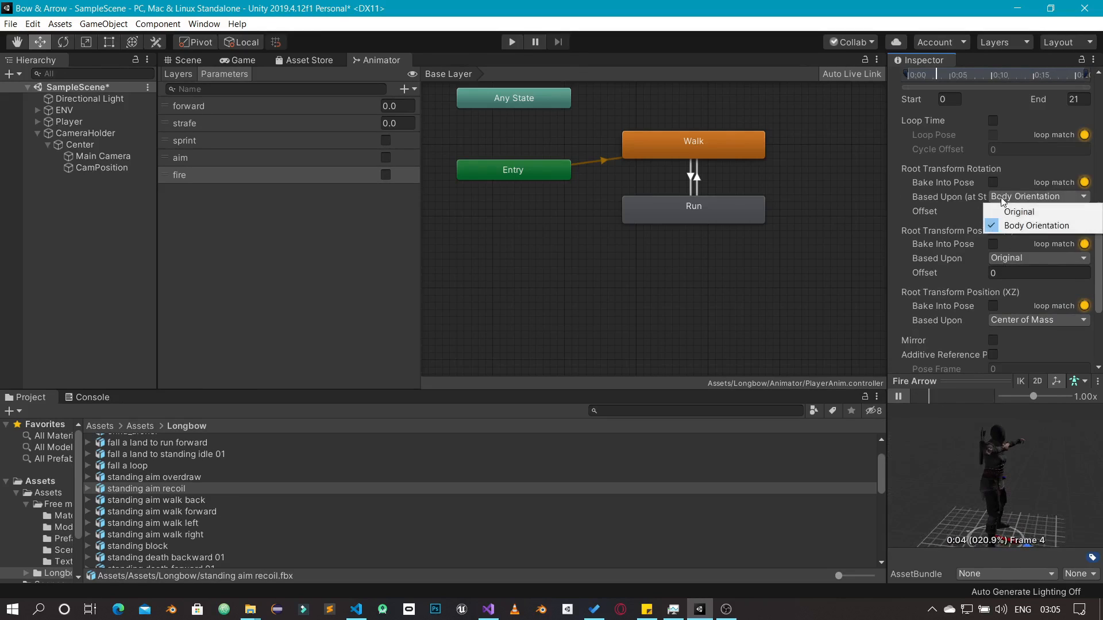
click(1009, 212)
click(993, 182)
click(992, 243)
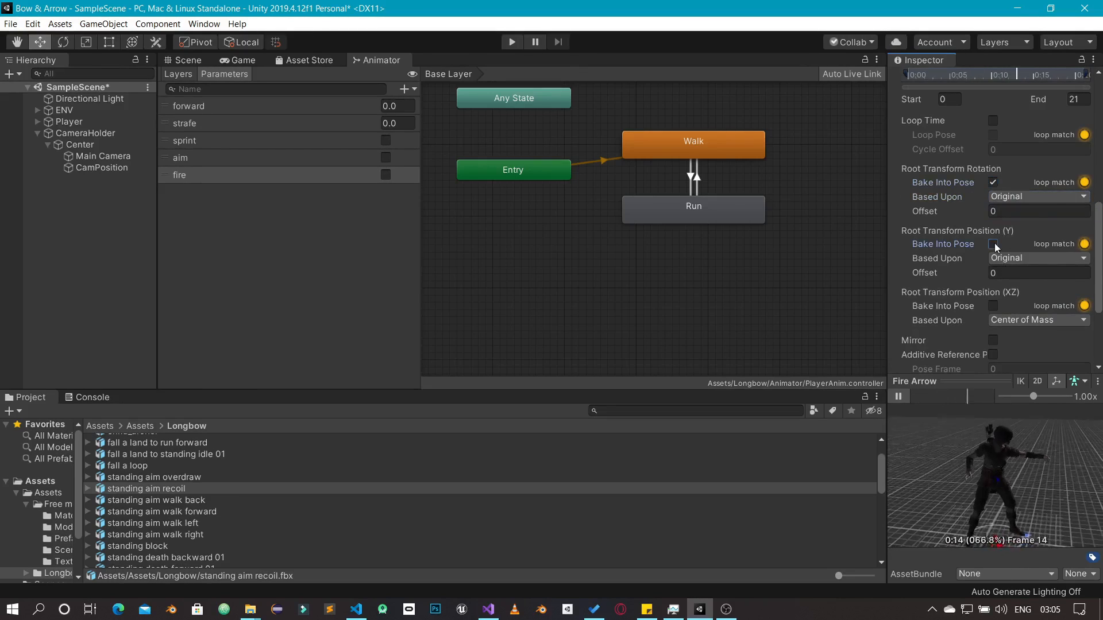
click(1005, 258)
click(1016, 305)
scroll(1037, 301, down, 3)
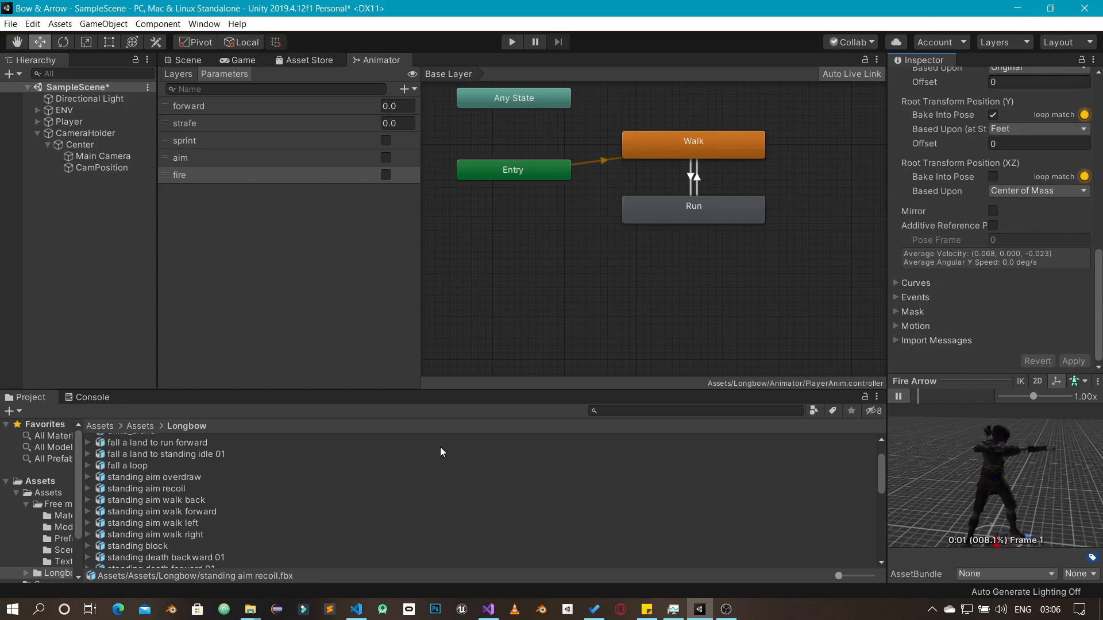
Play the standing aim walk back animation in the preview
scroll(413, 467, down, 3)
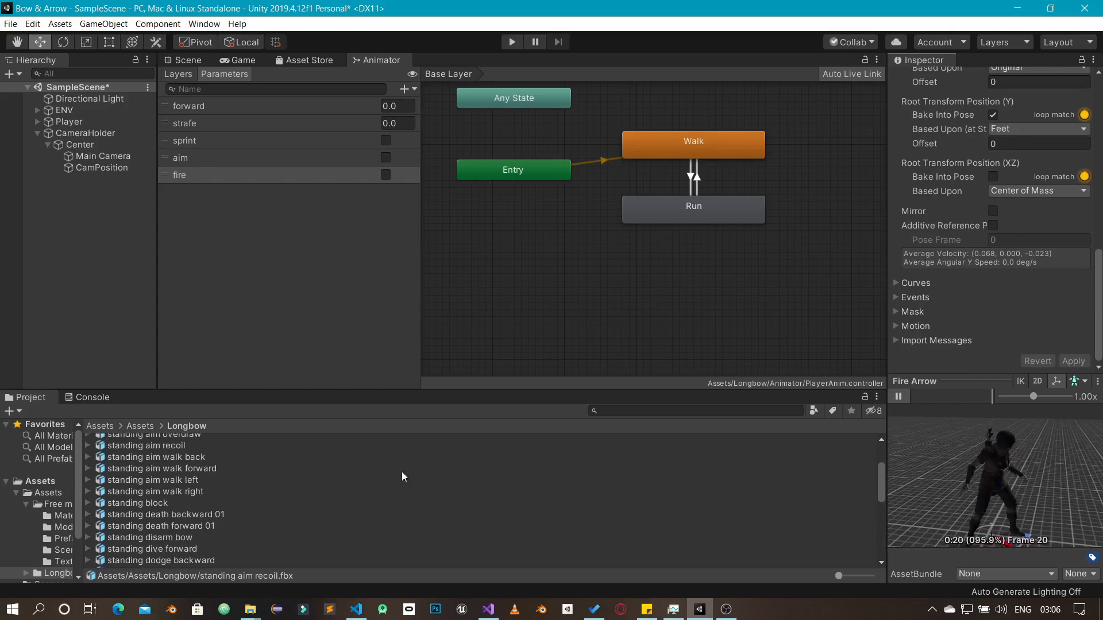
scroll(310, 482, up, 3)
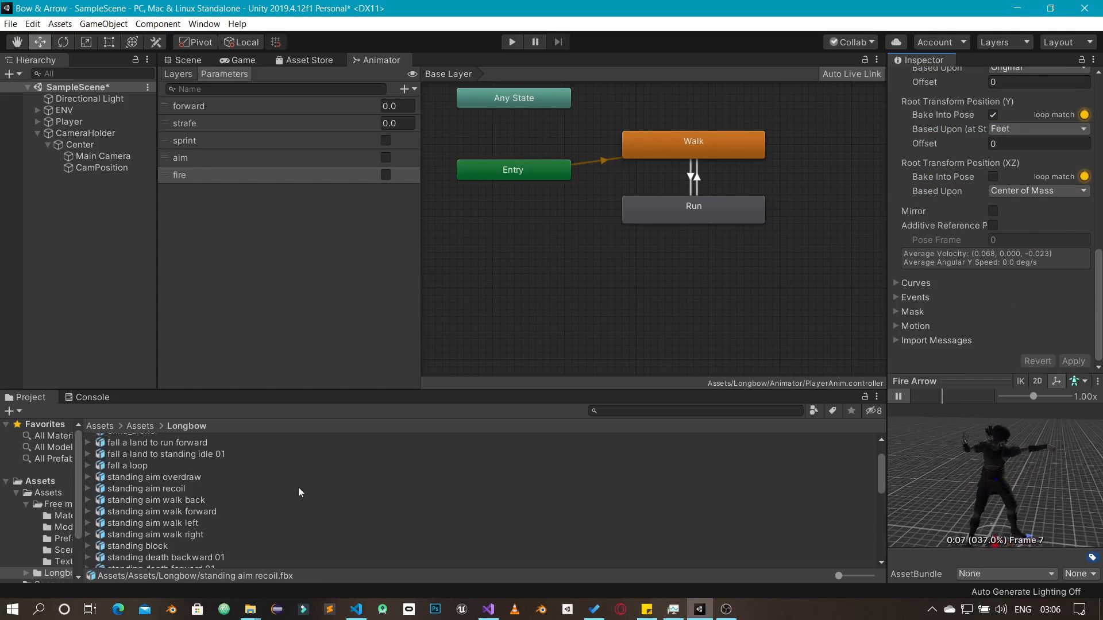
click(172, 499)
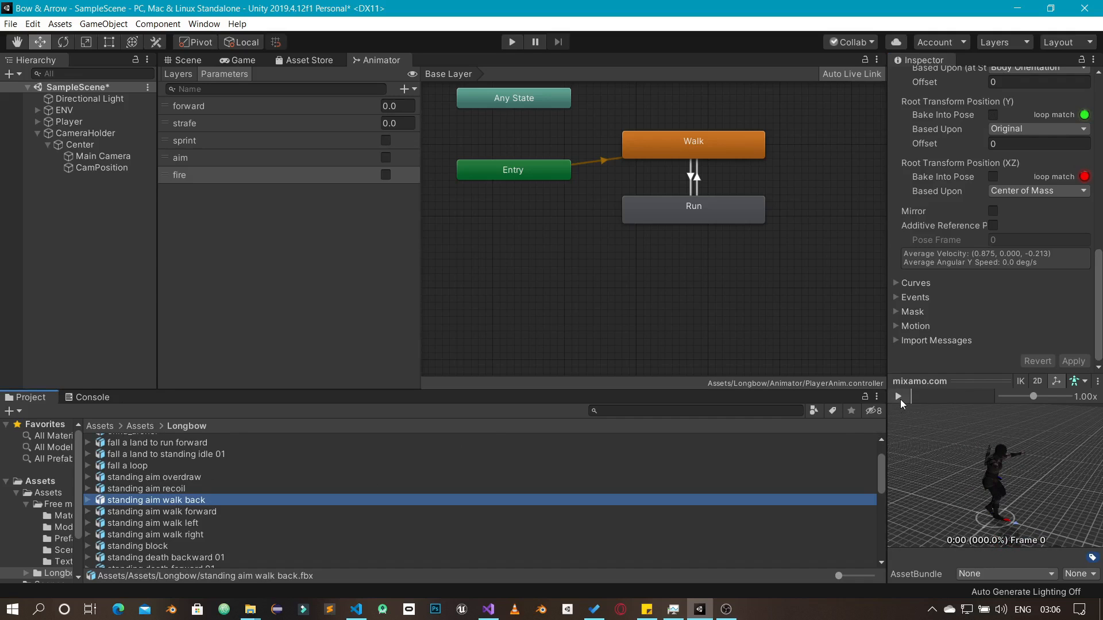
click(899, 397)
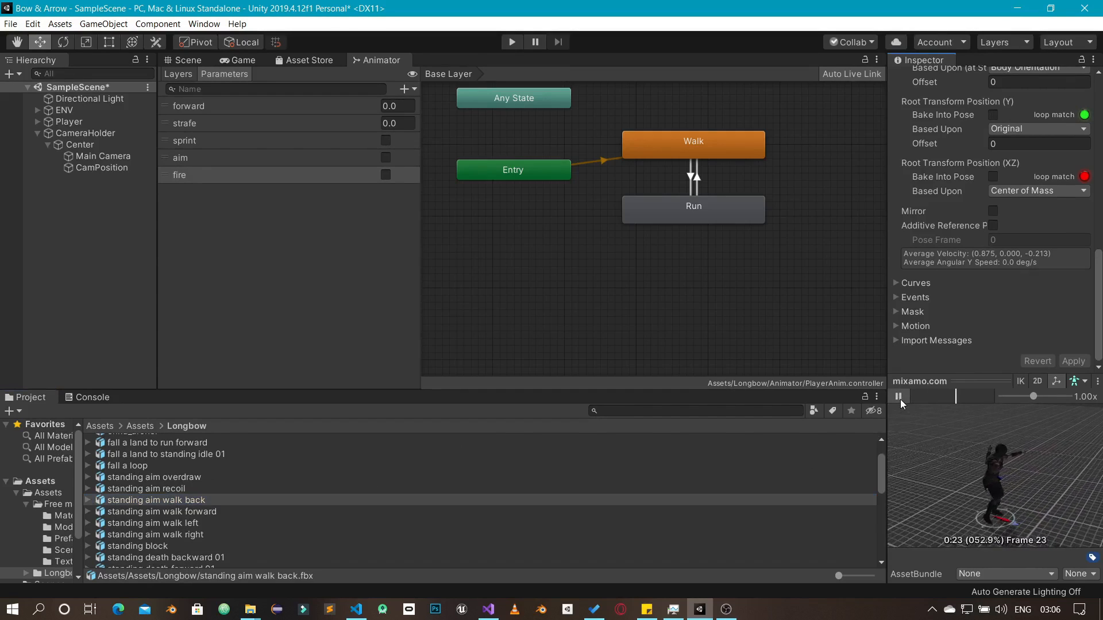
click(900, 397)
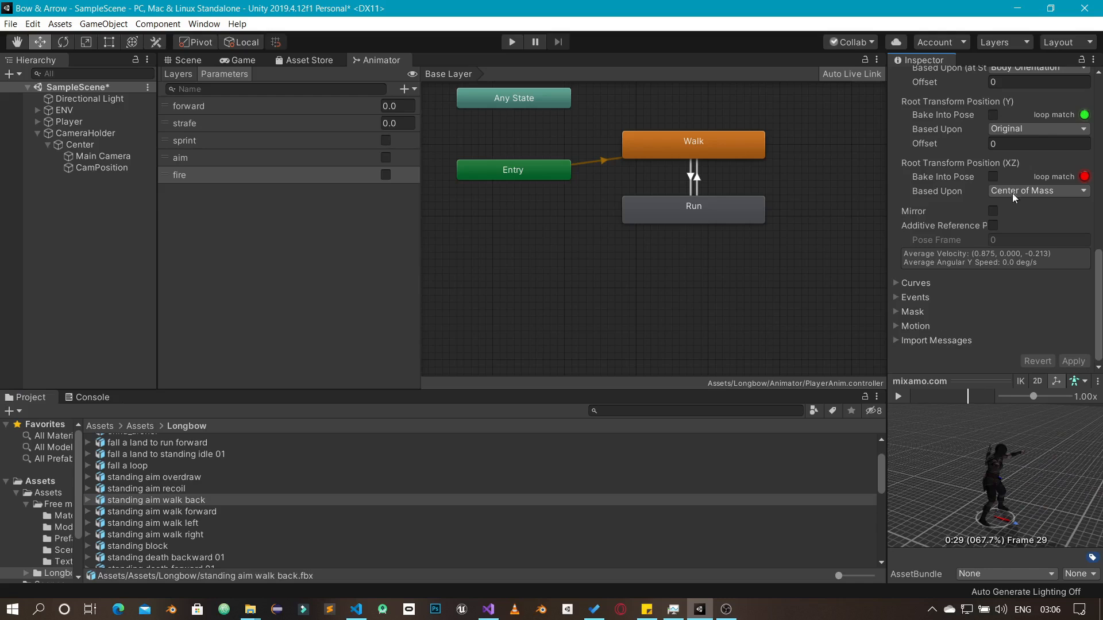
Enable Loop Time and Loop Pose for the standing aim walk back clip and bake its root rotation based on Original
scroll(1032, 164, up, 5)
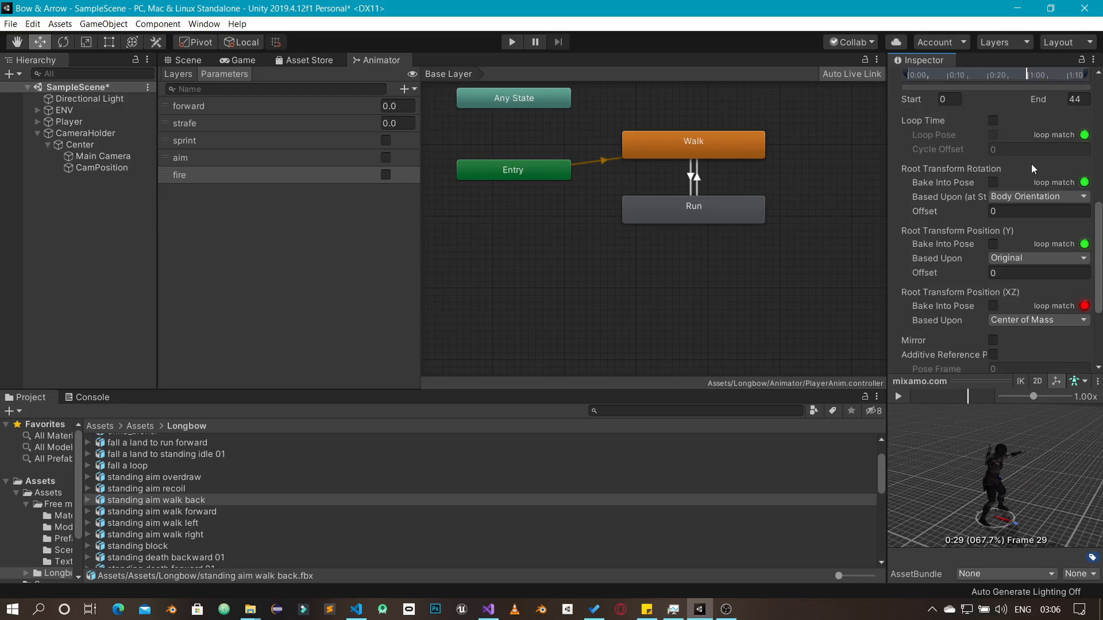
click(993, 121)
click(993, 134)
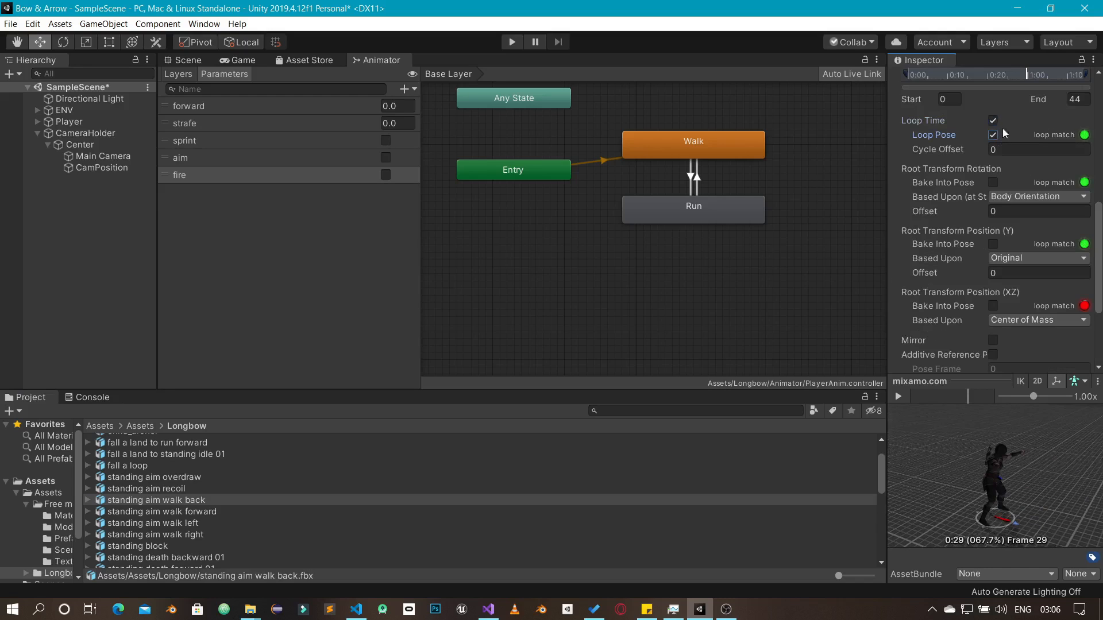
click(1008, 199)
click(1004, 211)
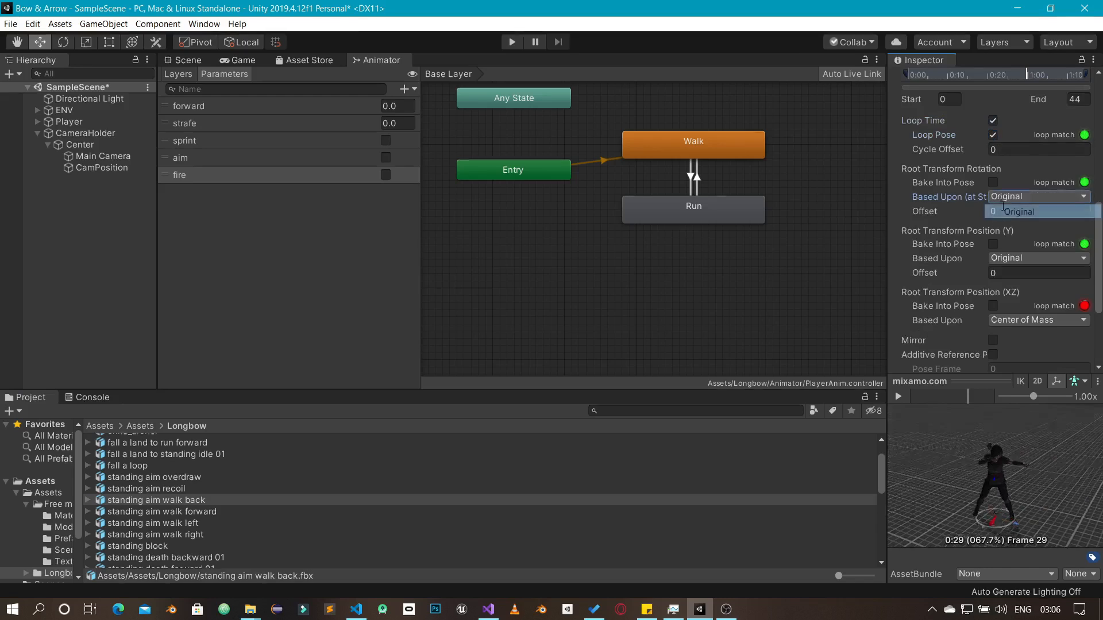
click(993, 182)
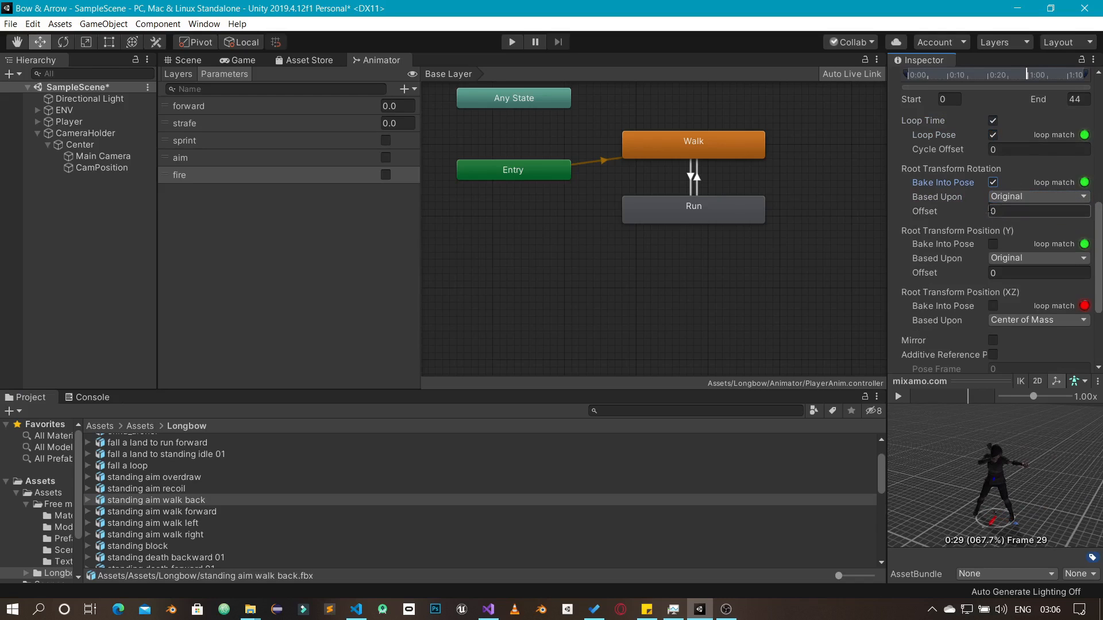
Bake the standing aim walk back clip's root Y position based on Feet and apply the import settings
click(993, 244)
click(1003, 258)
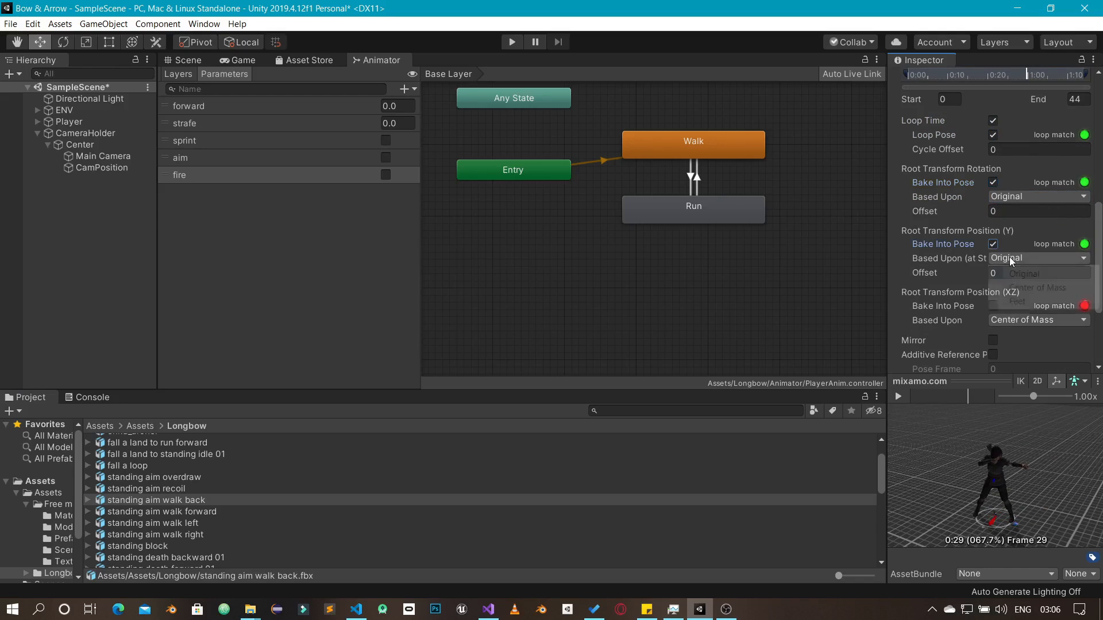
click(1031, 293)
scroll(1033, 288, down, 3)
click(1071, 361)
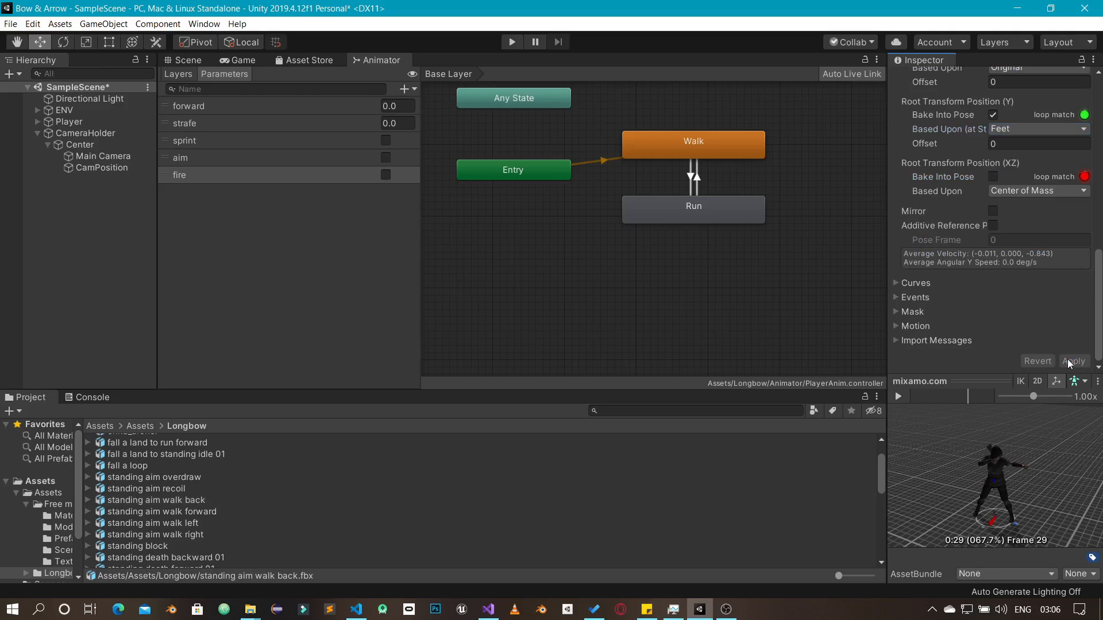
Rename the standing aim walk back file's animation clip to Aim walk back and apply the change
click(984, 282)
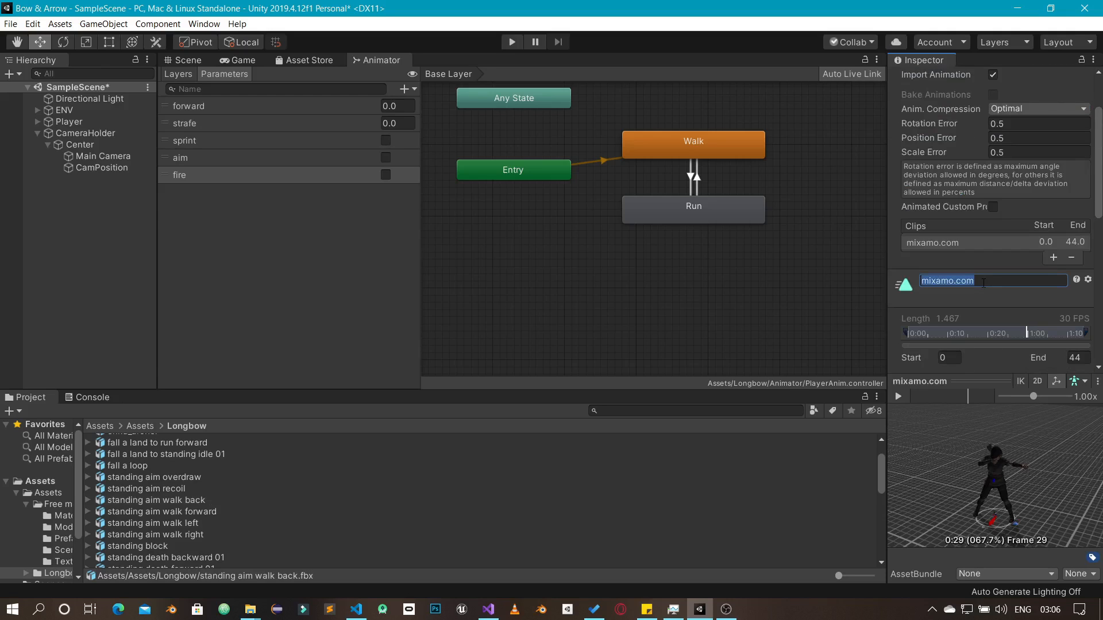
text(Aim walk back)
key(Return)
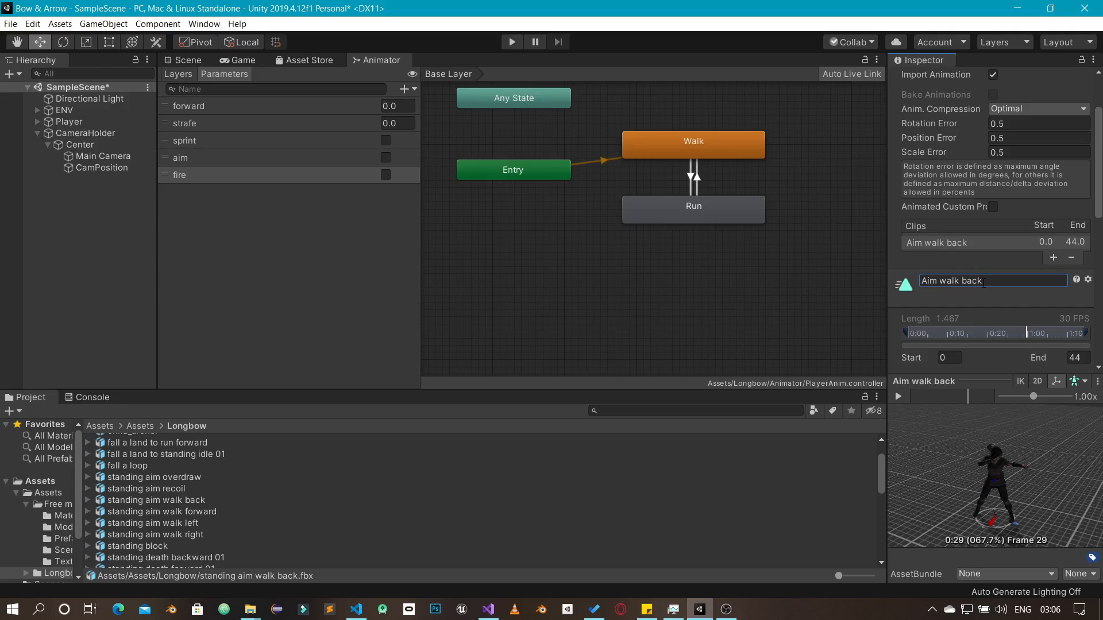
scroll(983, 285, down, 10)
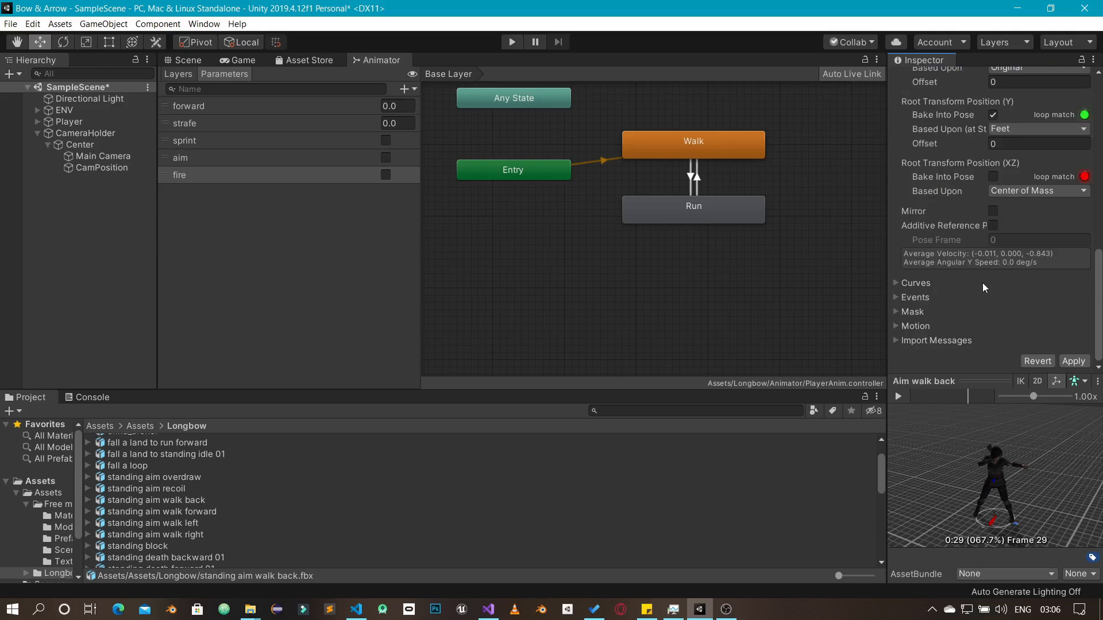
click(1074, 361)
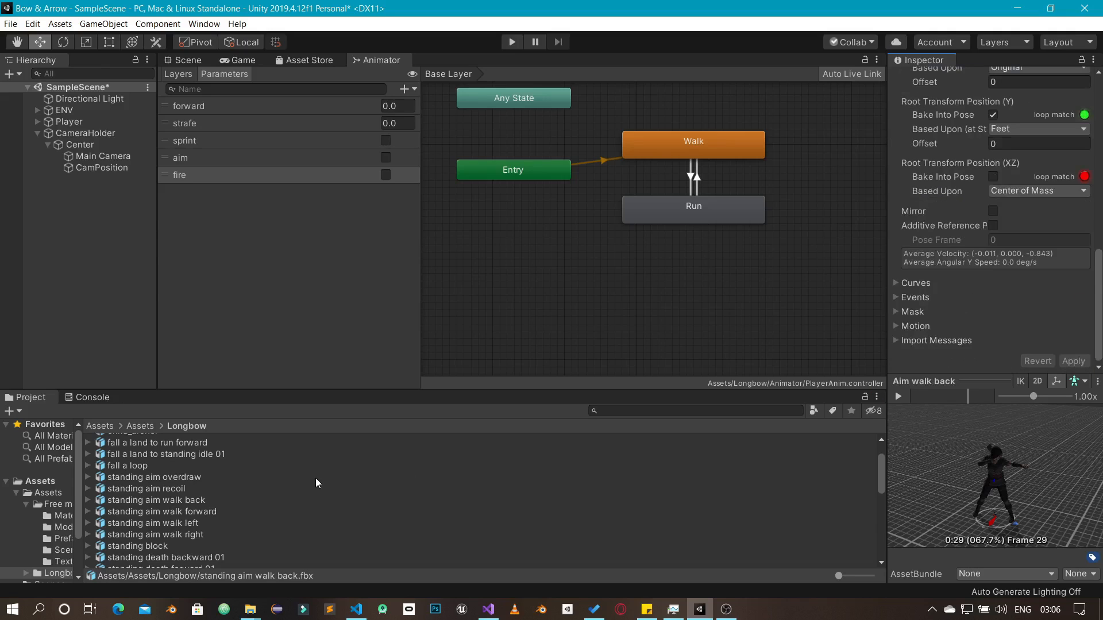
Rename the standing aim walk forward file's animation clip to Aim walk forward
click(216, 510)
scroll(1037, 249, up, 5)
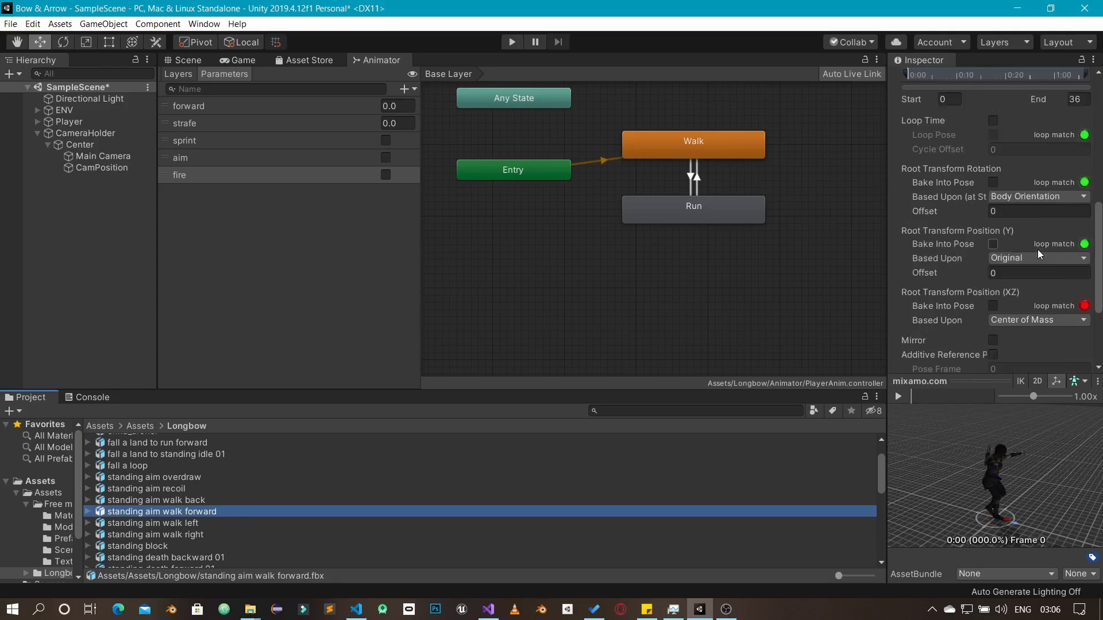
click(985, 151)
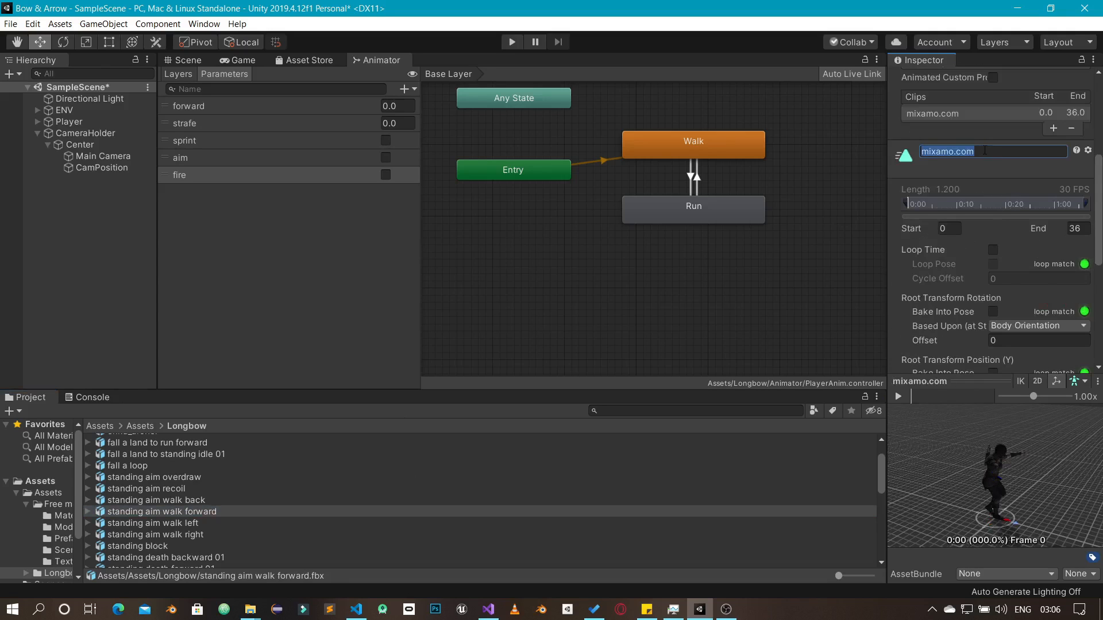
text(alk forward)
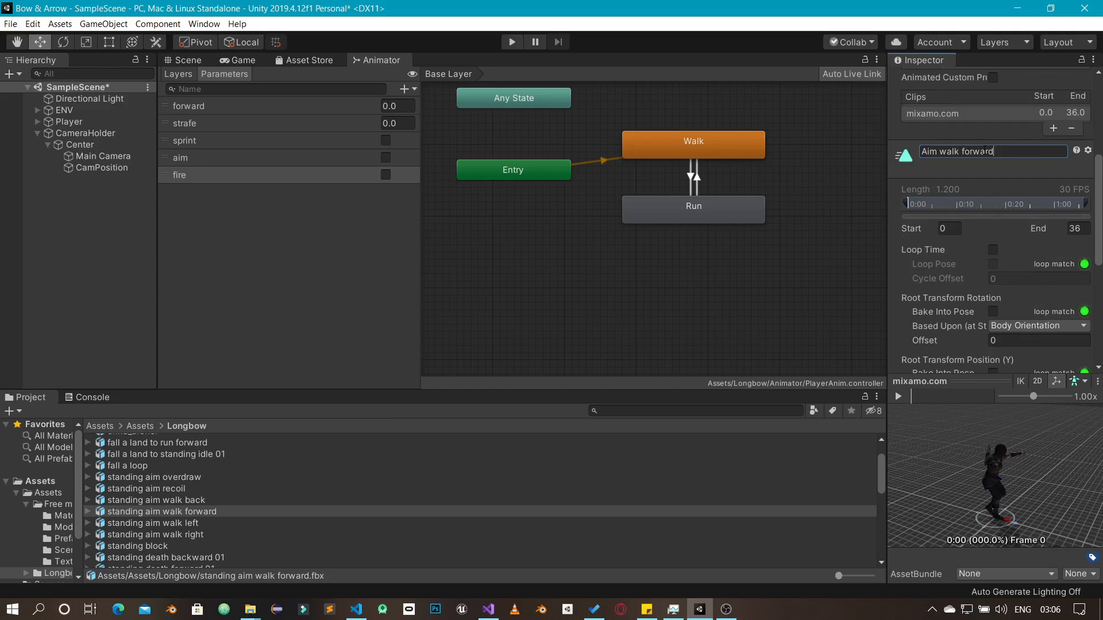
key(Return)
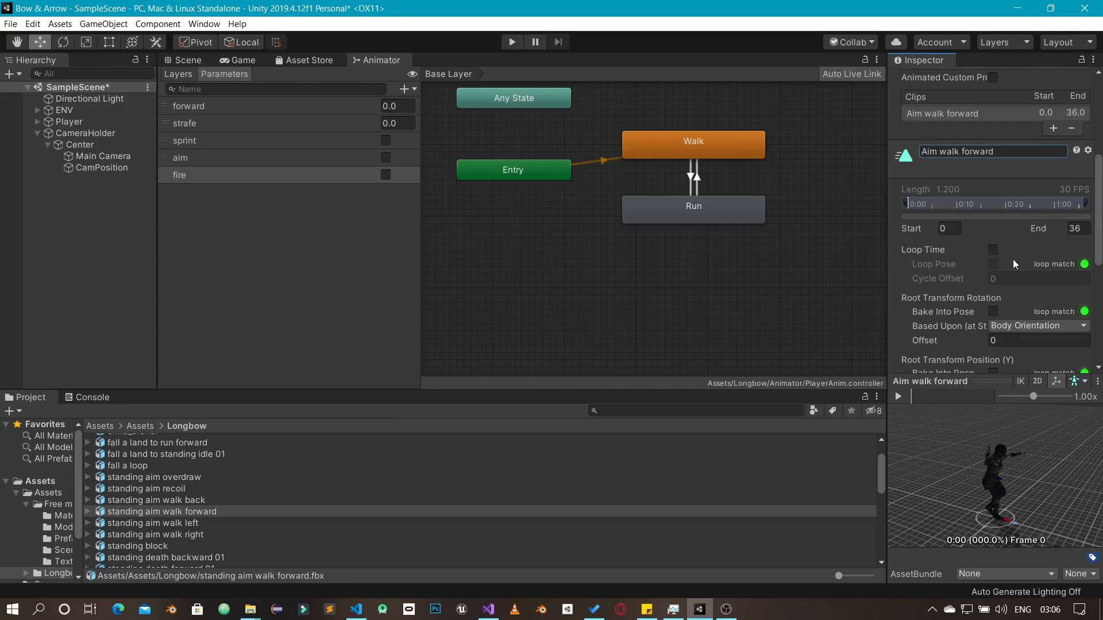
Enable Loop Time and Loop Pose for the Aim walk forward clip and bake its root rotation based on Original
click(993, 249)
click(993, 263)
click(993, 310)
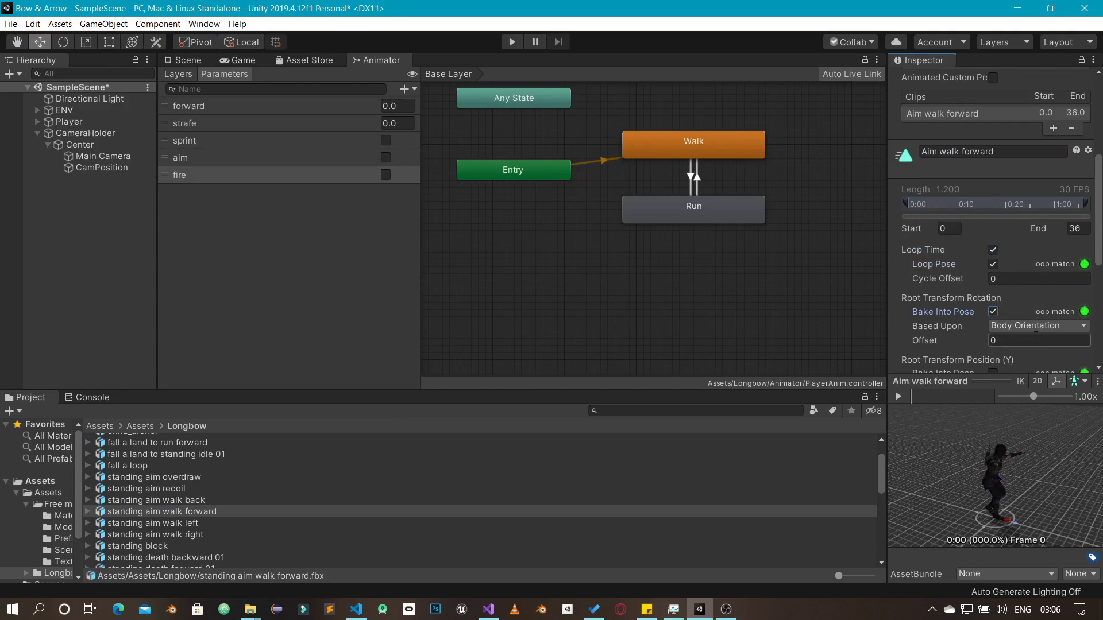
click(1026, 326)
click(1011, 341)
scroll(1029, 317, down, 3)
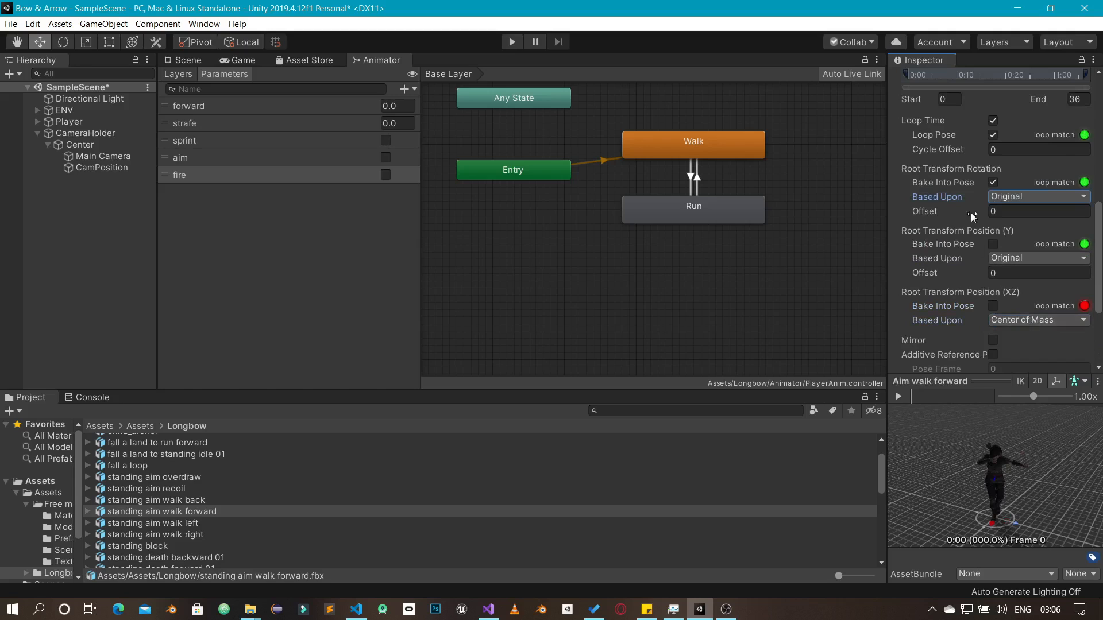
Bake the Aim walk forward clip's root Y position based on Feet and apply the import settings
click(994, 244)
click(1008, 260)
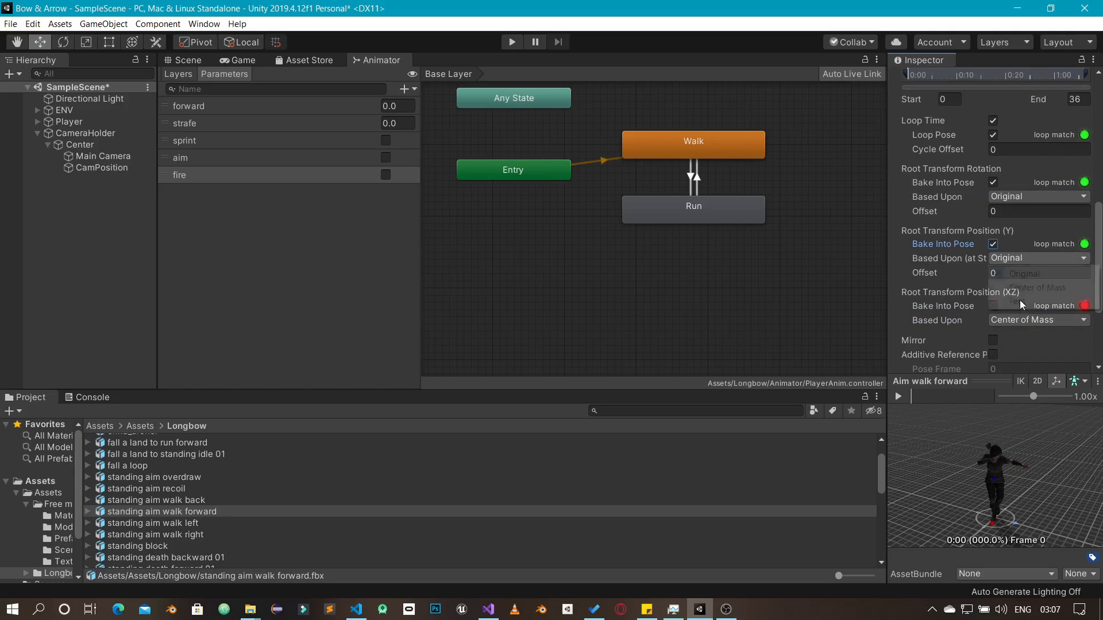
click(1025, 303)
scroll(1057, 342, down, 3)
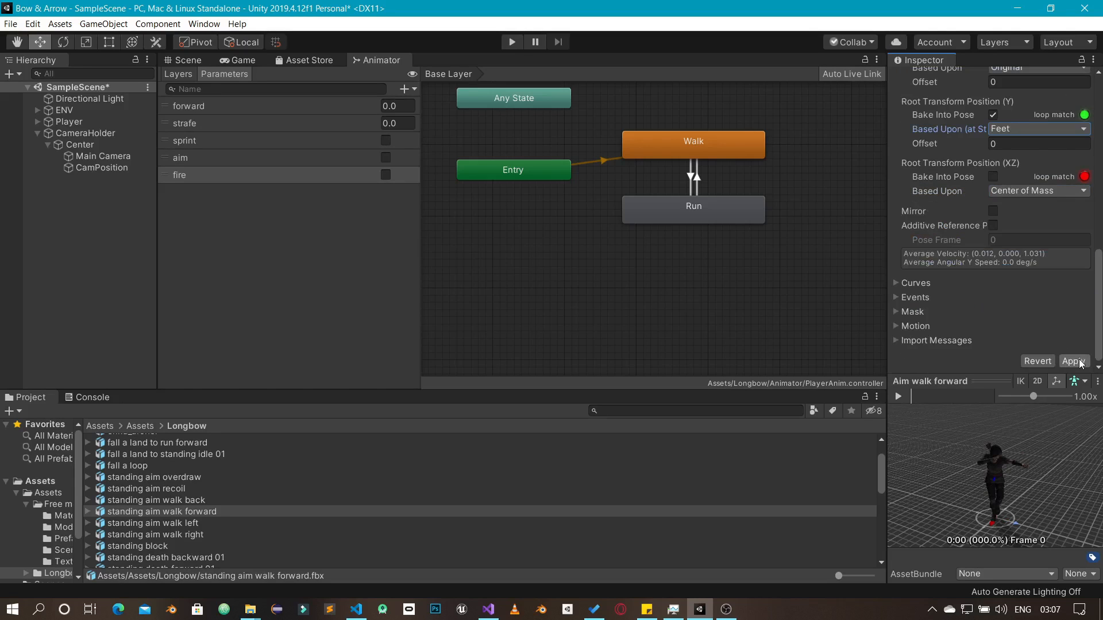
click(1074, 360)
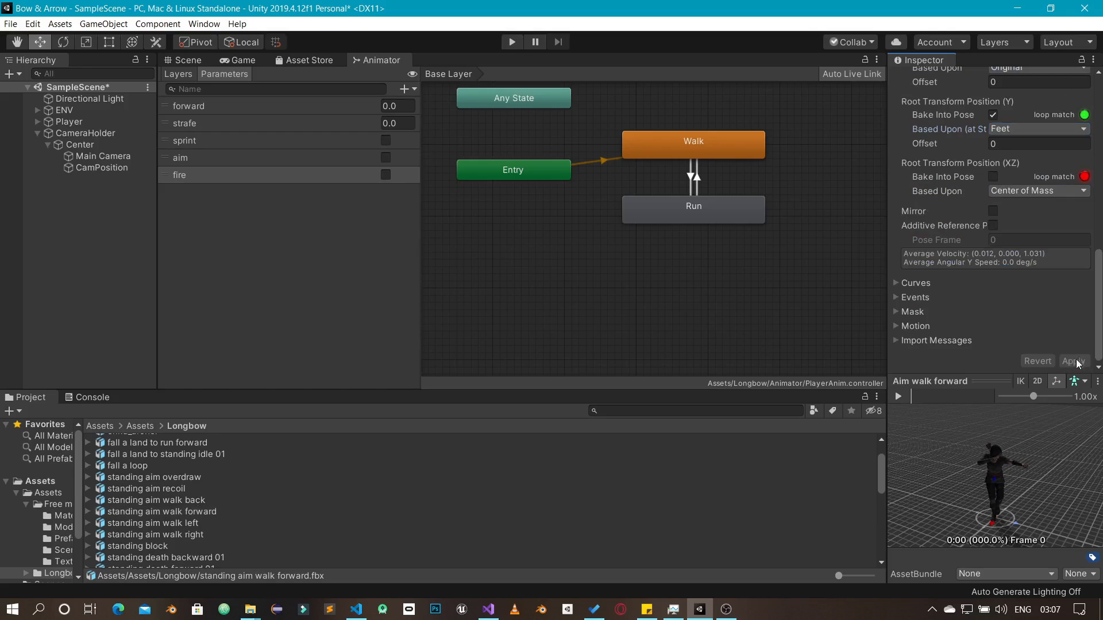
Rename the standing aim walk left file's animation clip to Aim walk left
click(214, 525)
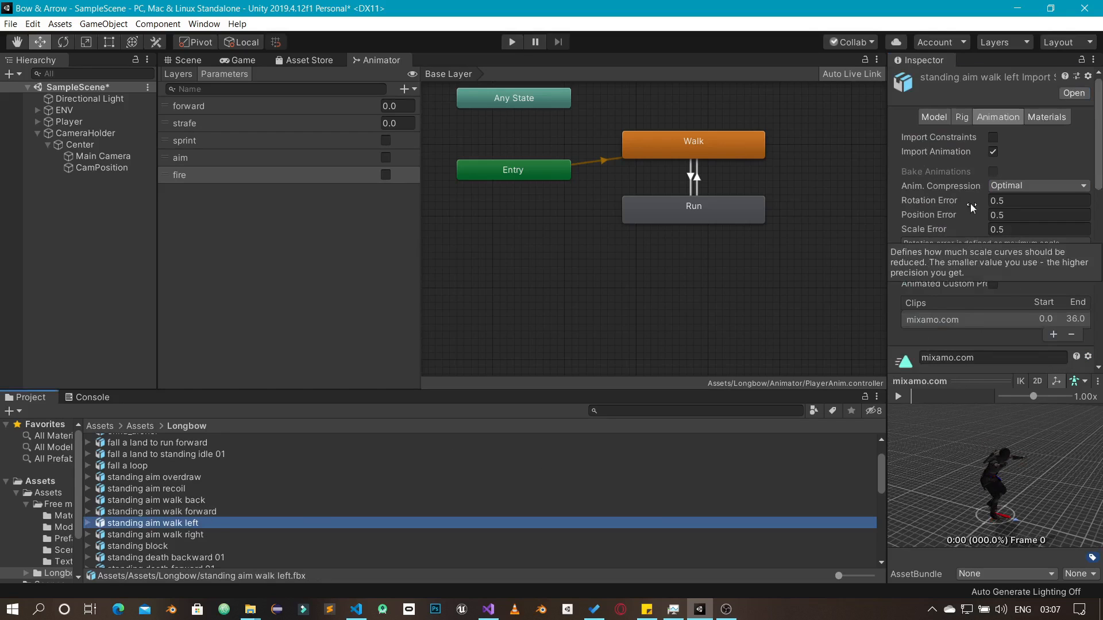
click(971, 358)
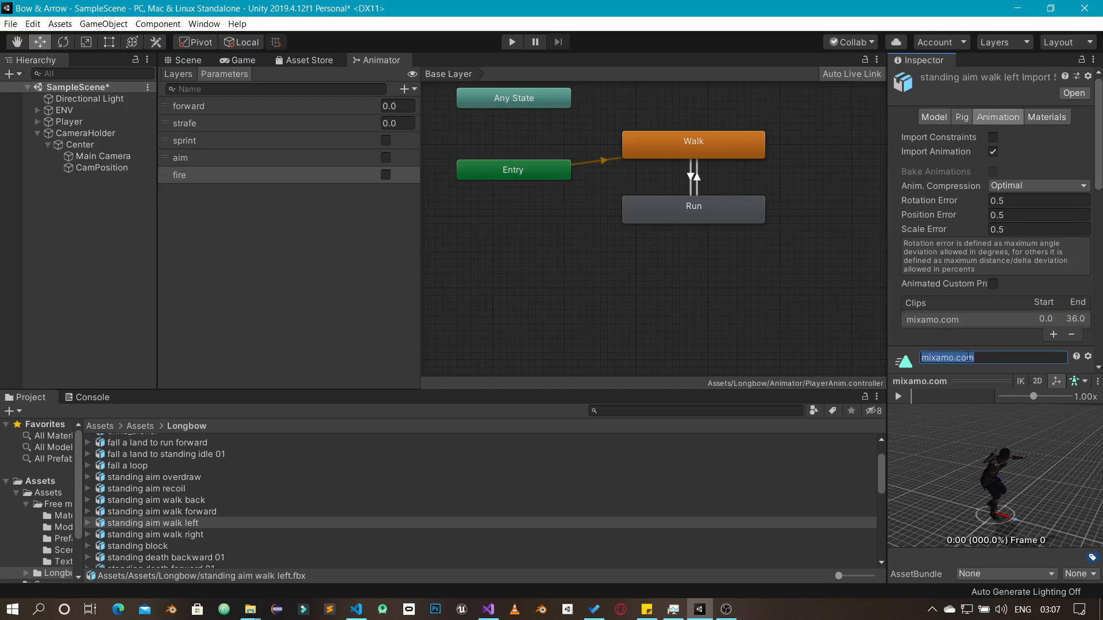
text(Aim walk left)
Enable Loop Time and Loop Pose for the Aim walk left clip and bake its root rotation based on Original
scroll(1011, 82, down, 10)
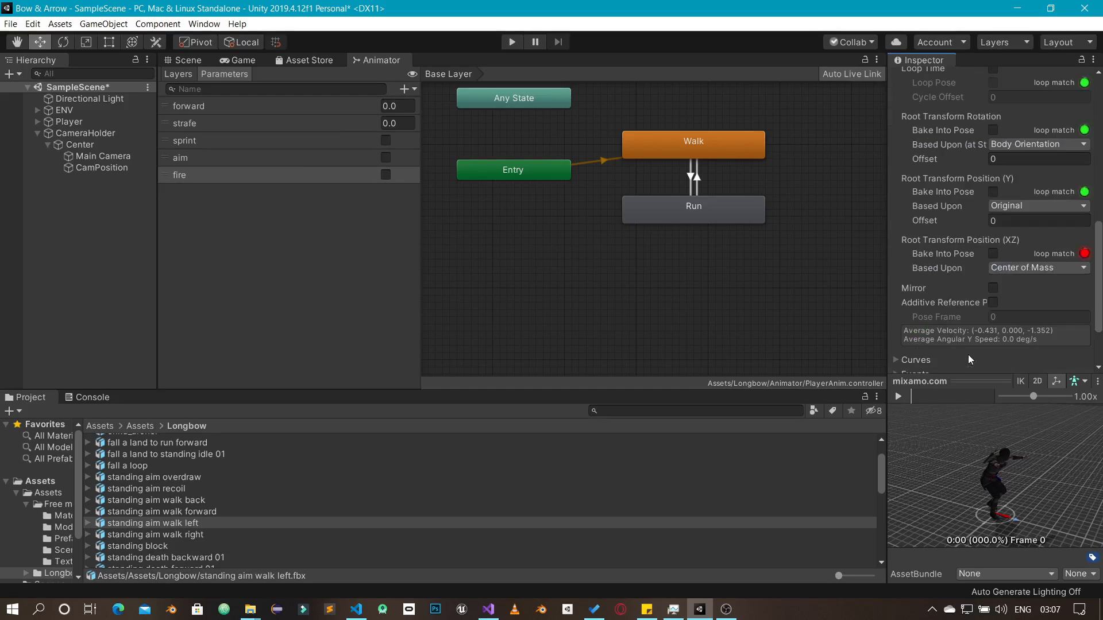
click(993, 70)
click(993, 129)
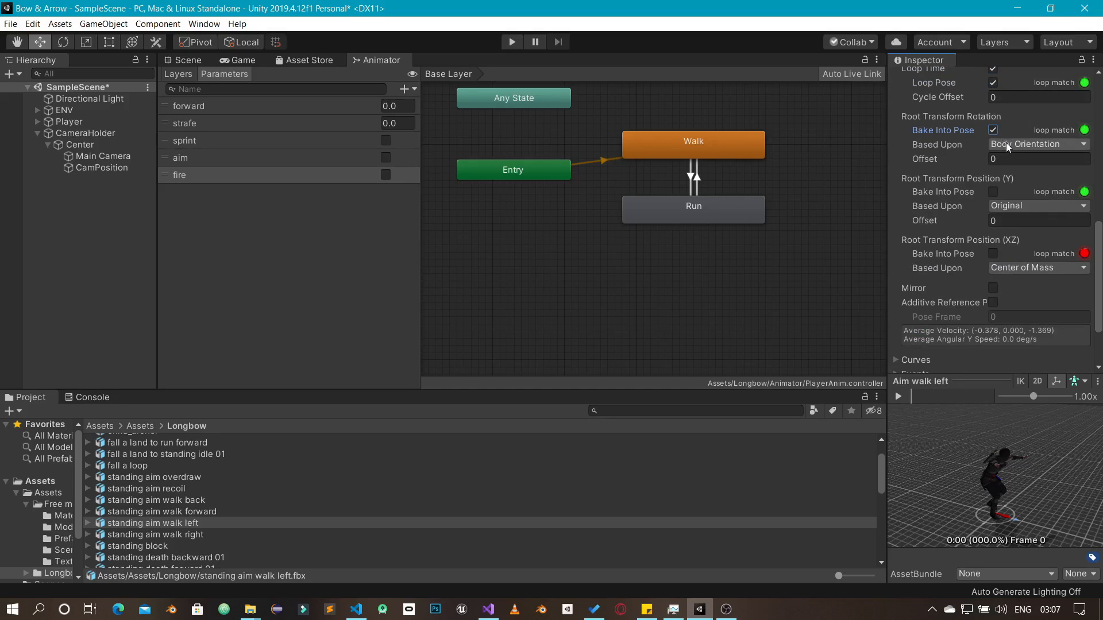
click(1023, 144)
click(1017, 158)
Bake the Aim walk left clip's root Y position based on Feet and apply the import settings
click(993, 191)
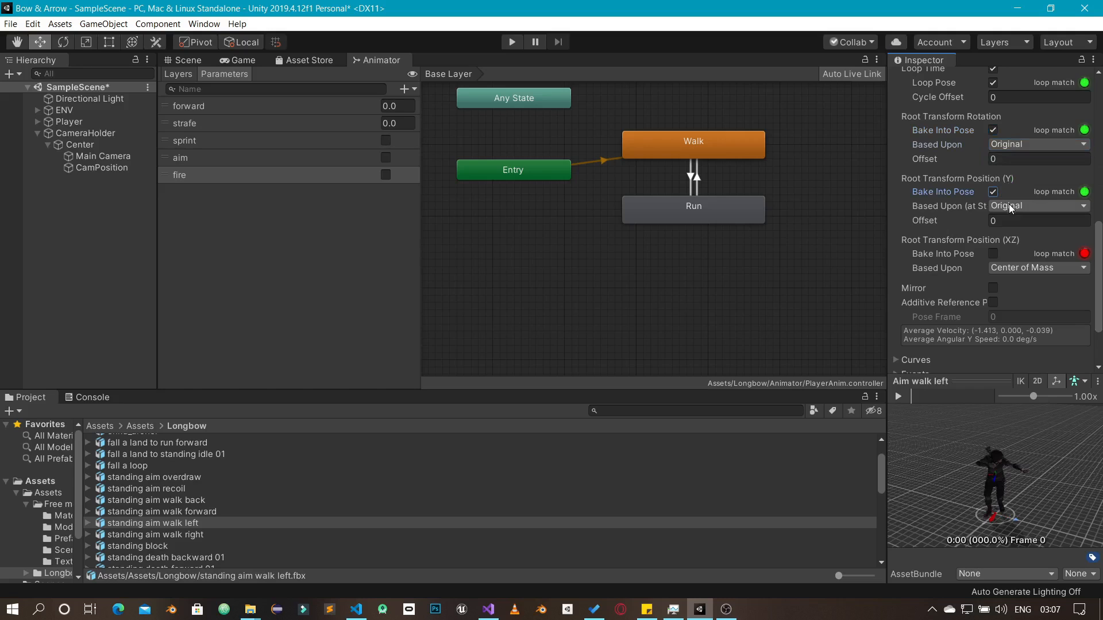
click(1028, 206)
click(1011, 246)
scroll(1011, 246, down, 3)
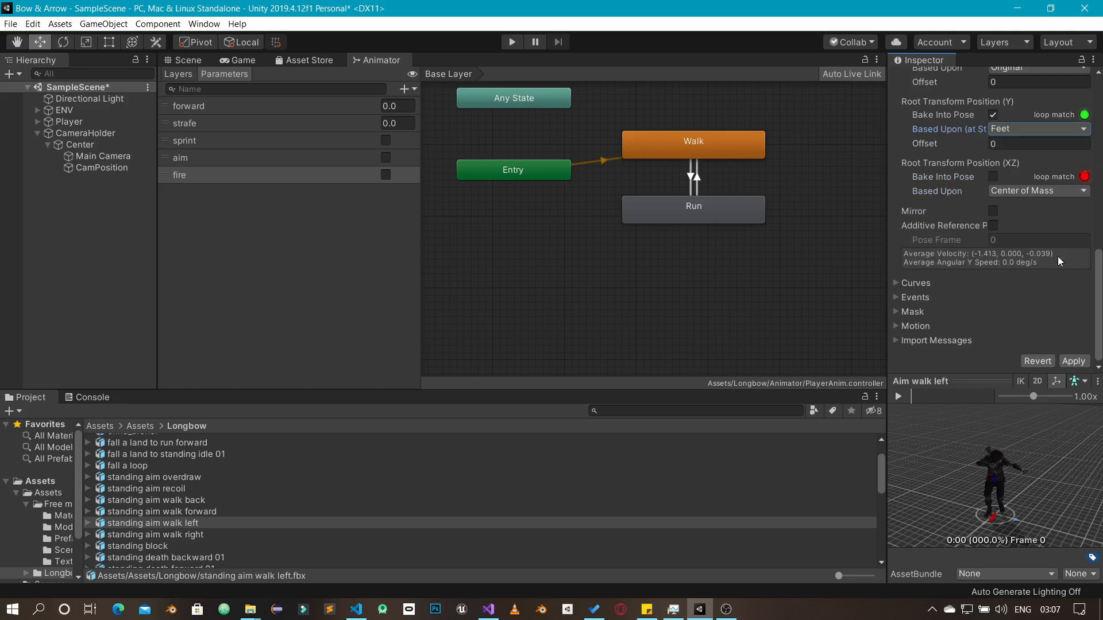
click(1073, 362)
Rename the standing aim walk right file's animation clip to Aim walk right
click(179, 538)
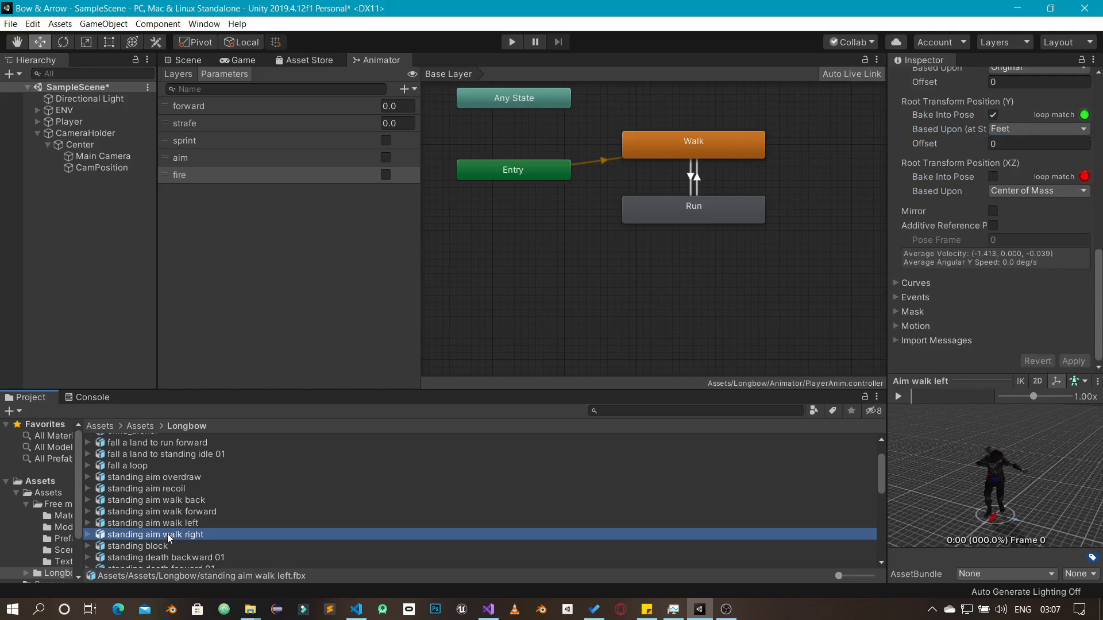
scroll(937, 282, down, 5)
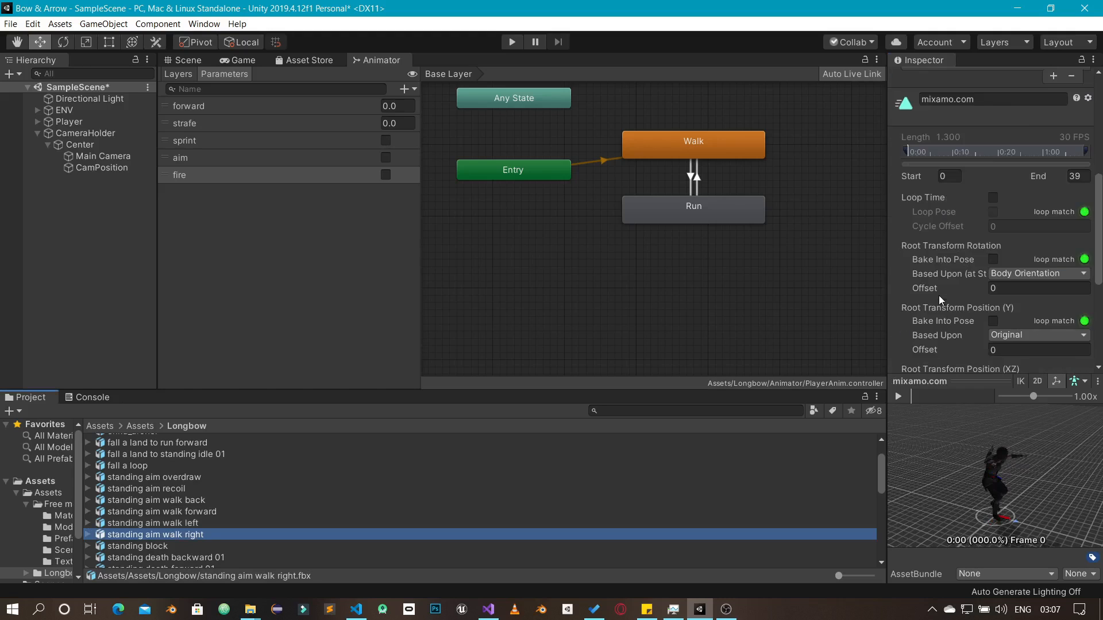
scroll(965, 230, up, 3)
click(982, 228)
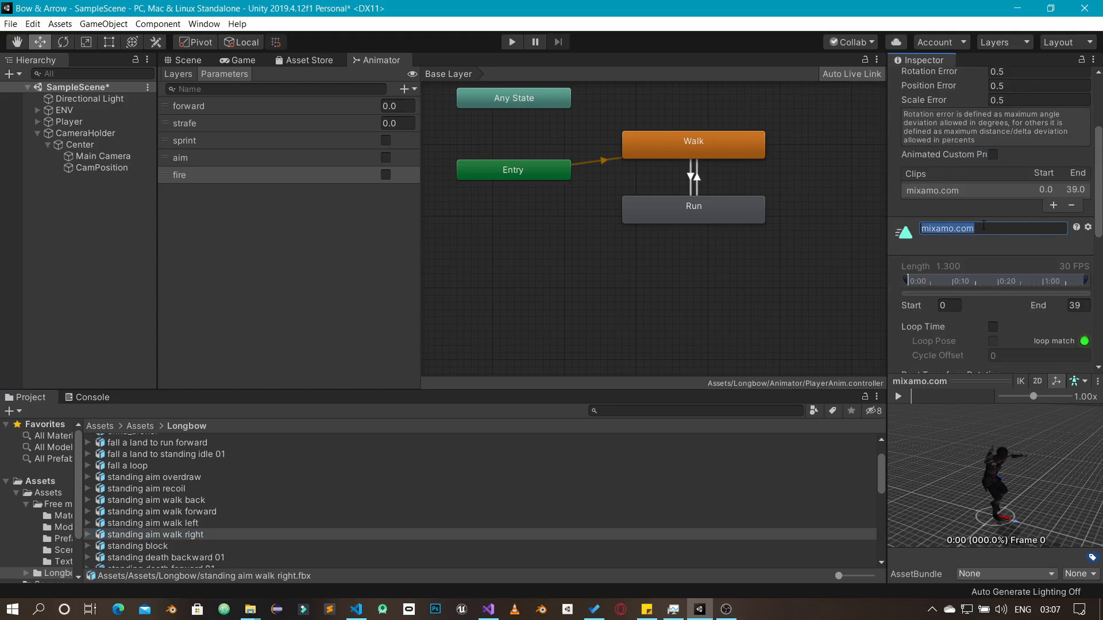
text(Aim walk right)
key(Return)
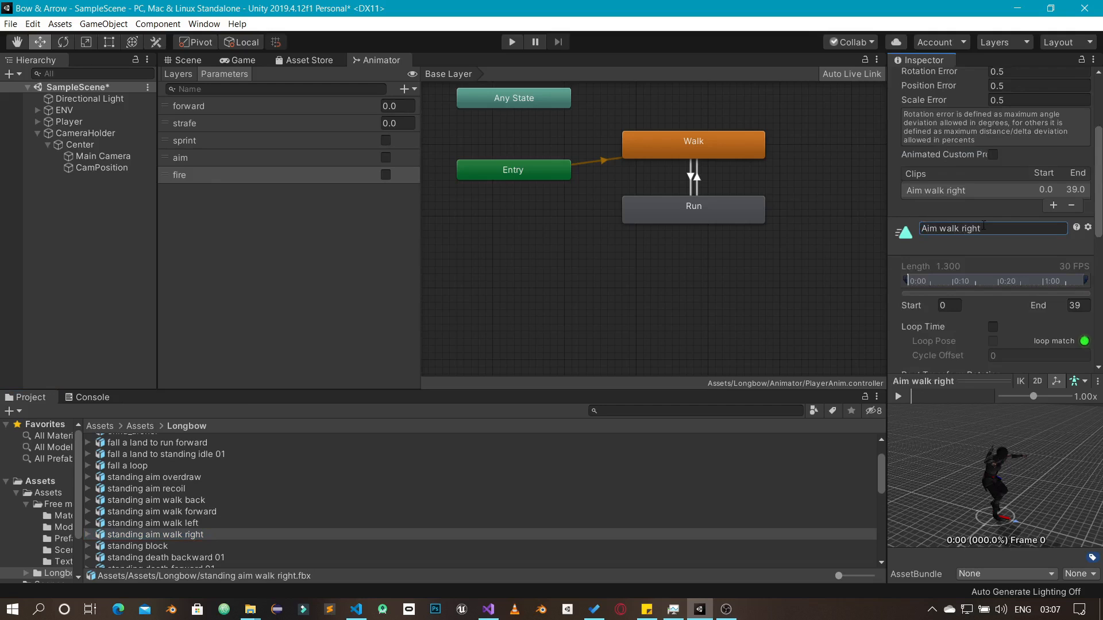
Enable Loop Time and Loop Pose for the Aim walk right clip and bake its root rotation based on Original
click(993, 327)
click(995, 341)
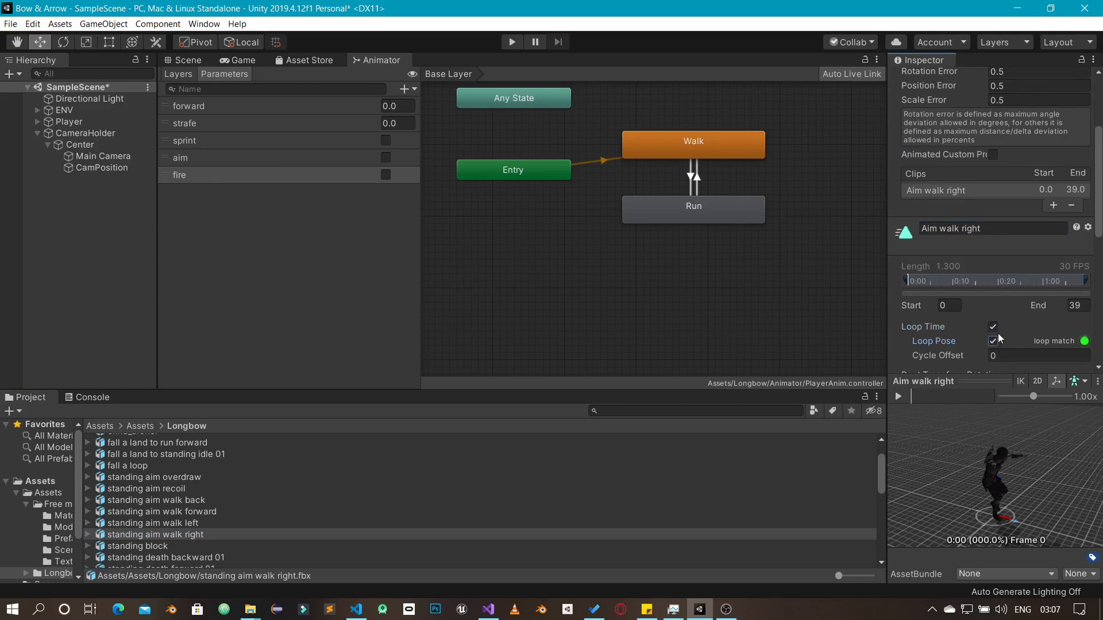
scroll(998, 333, down, 4)
click(994, 259)
click(1009, 271)
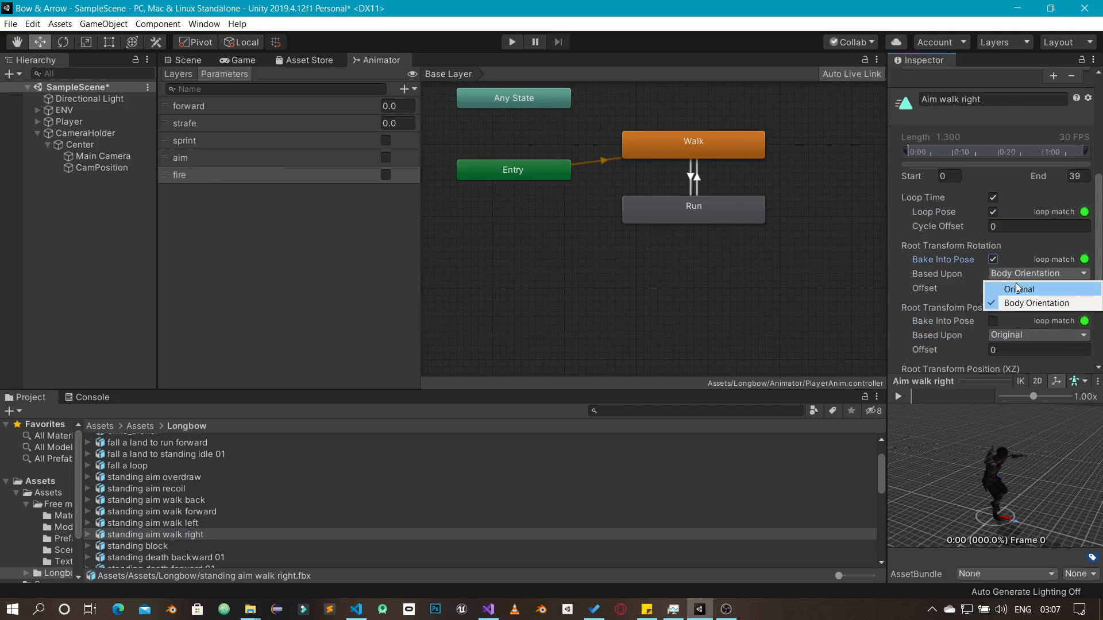
click(1011, 286)
Bake the Aim walk right clip's root Y position based on Feet and apply the import settings
click(993, 320)
click(1009, 332)
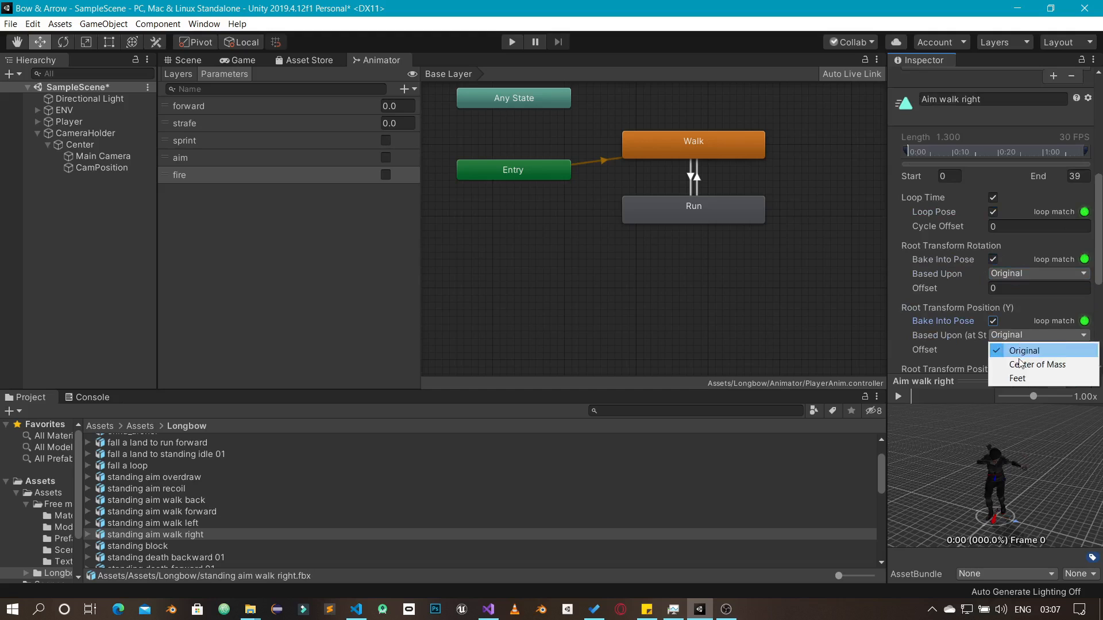
click(1025, 378)
scroll(1066, 343, down, 6)
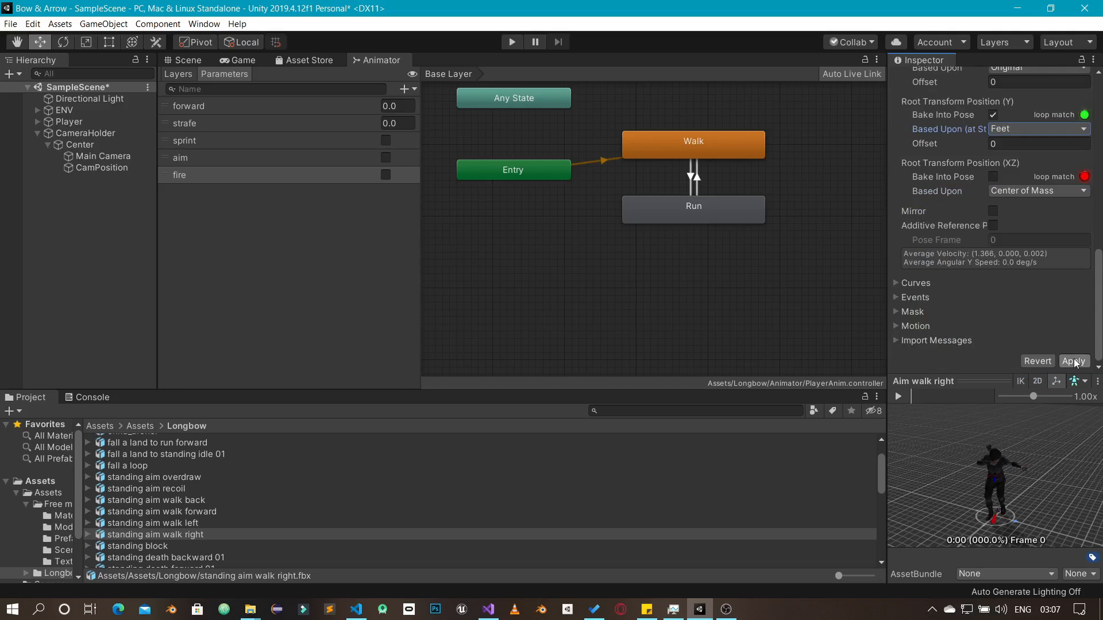
click(1072, 360)
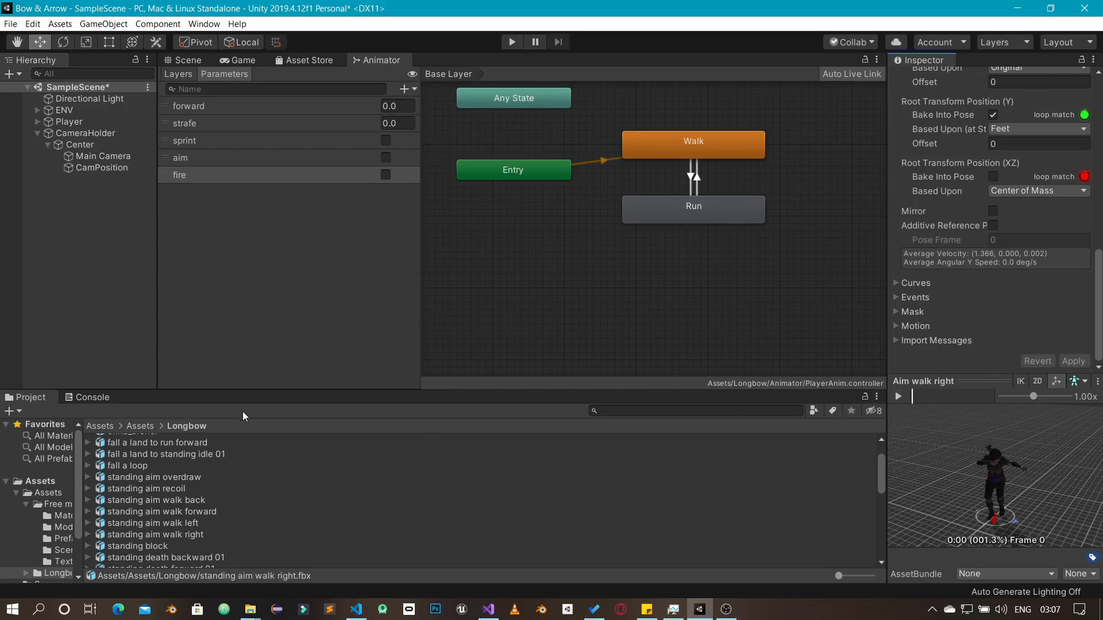
Preview the standing draw arrow file's animation and rename its clip to Draw Arrow
scroll(234, 506, down, 6)
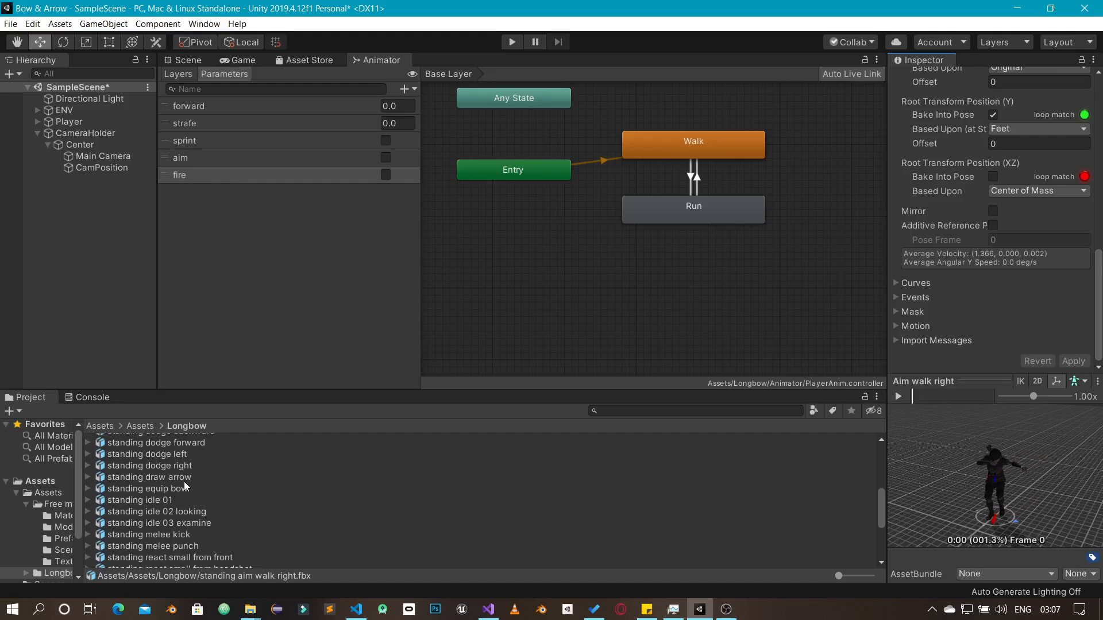
click(184, 480)
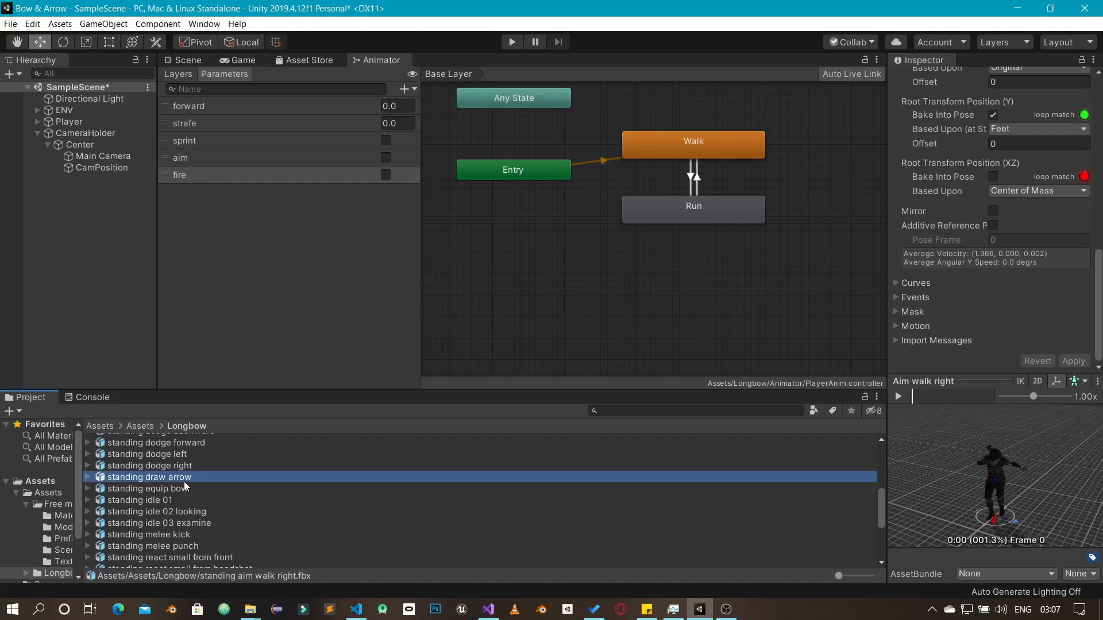
click(906, 398)
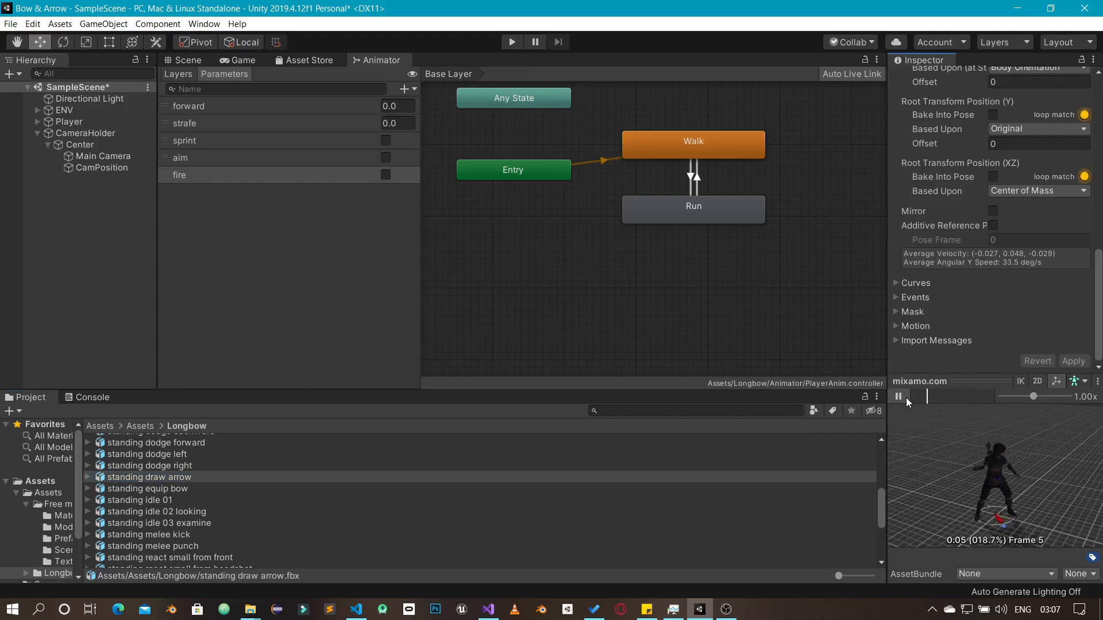
click(905, 397)
scroll(964, 348, up, 10)
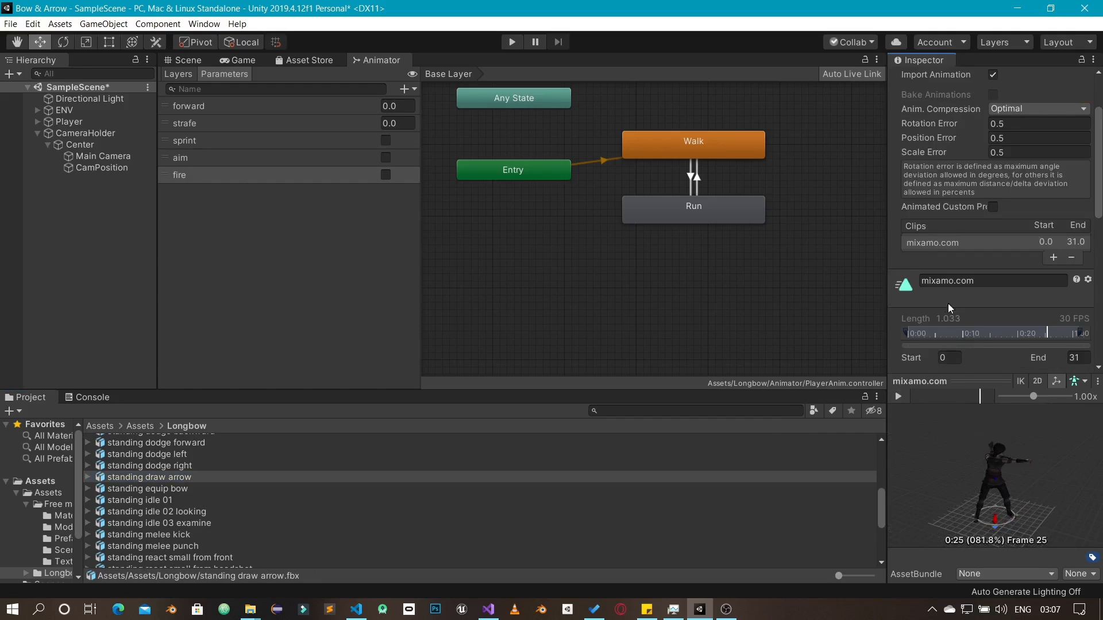
click(960, 281)
text(D)
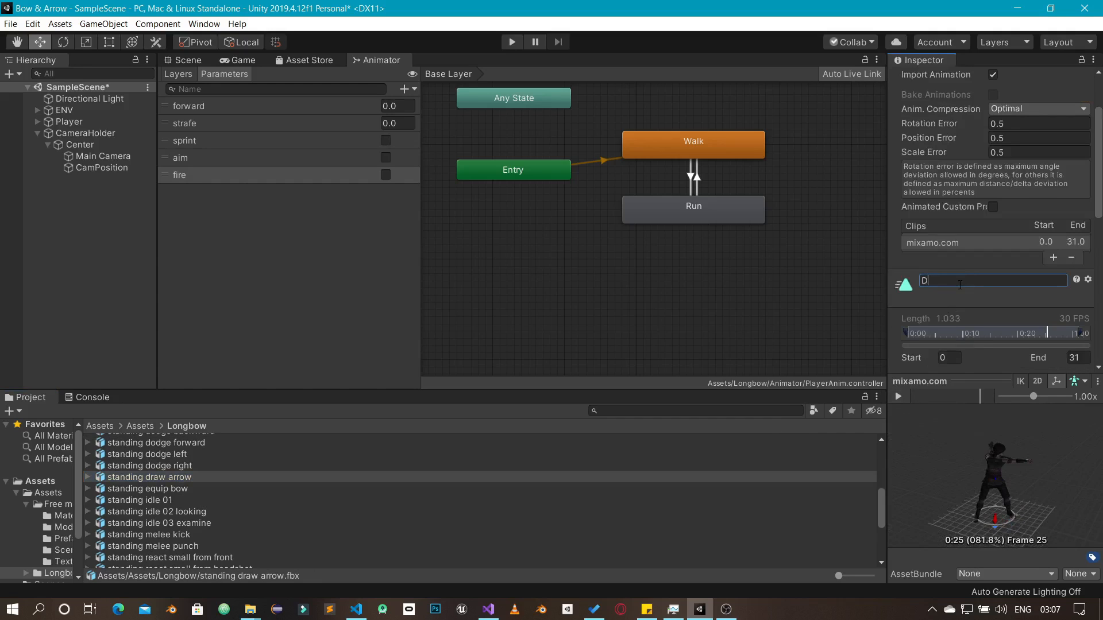
text(raw Arrow)
key(Return)
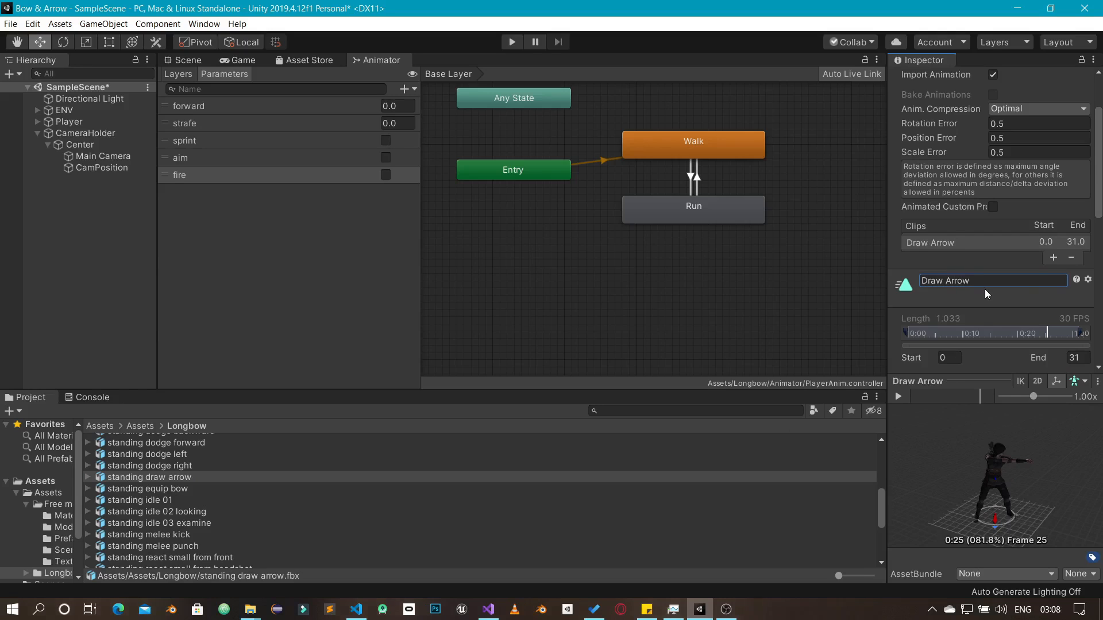
Bake the Draw Arrow clip's root rotation into the pose based on Original
scroll(984, 288, down, 3)
click(993, 312)
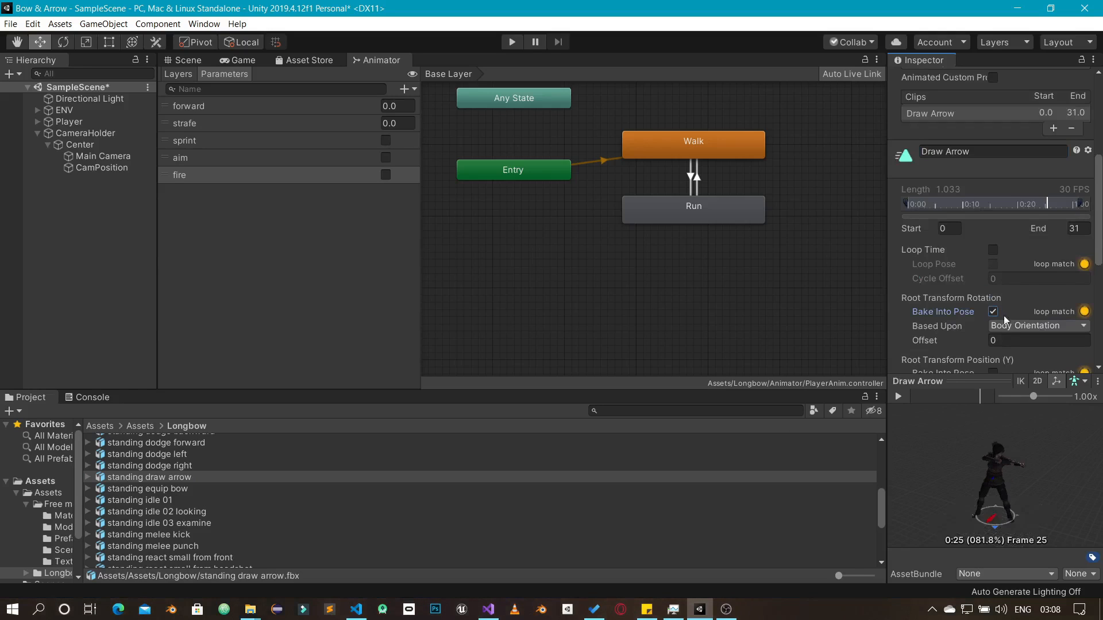
click(1014, 326)
click(1021, 341)
Bake the Draw Arrow clip's root Y position based on Feet and apply the import settings
scroll(1020, 339, down, 3)
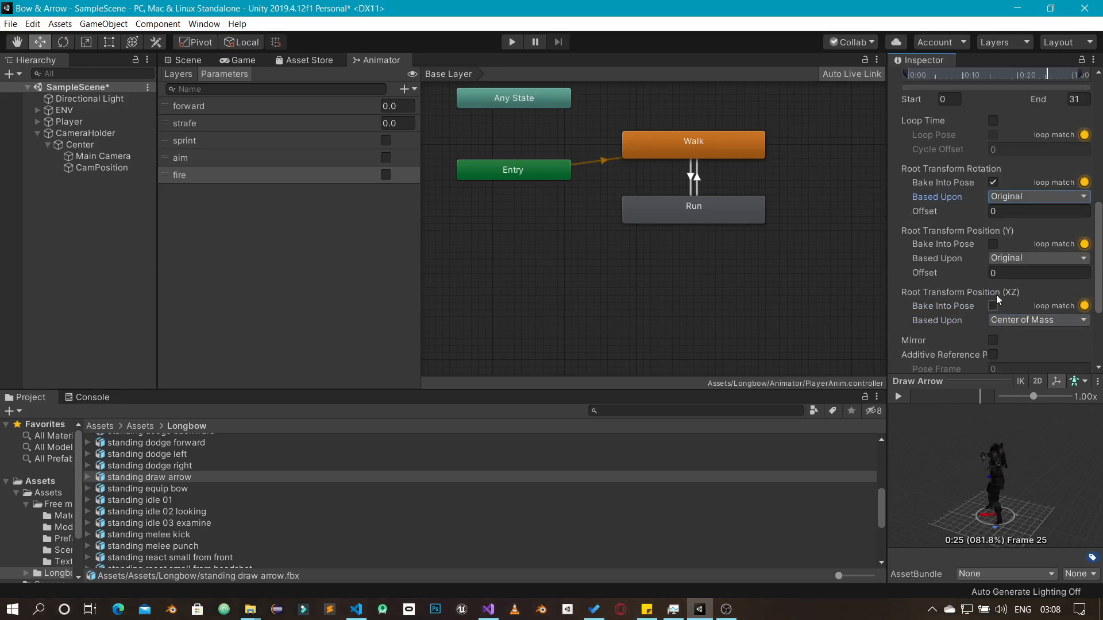
click(994, 243)
click(1012, 258)
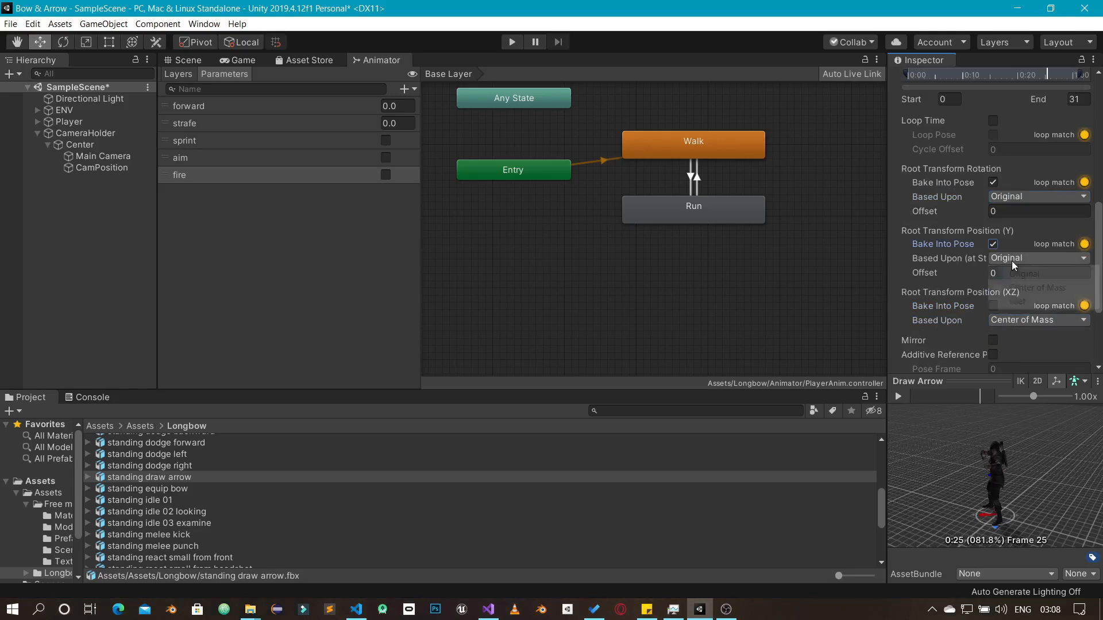
click(1017, 301)
scroll(1029, 297, down, 3)
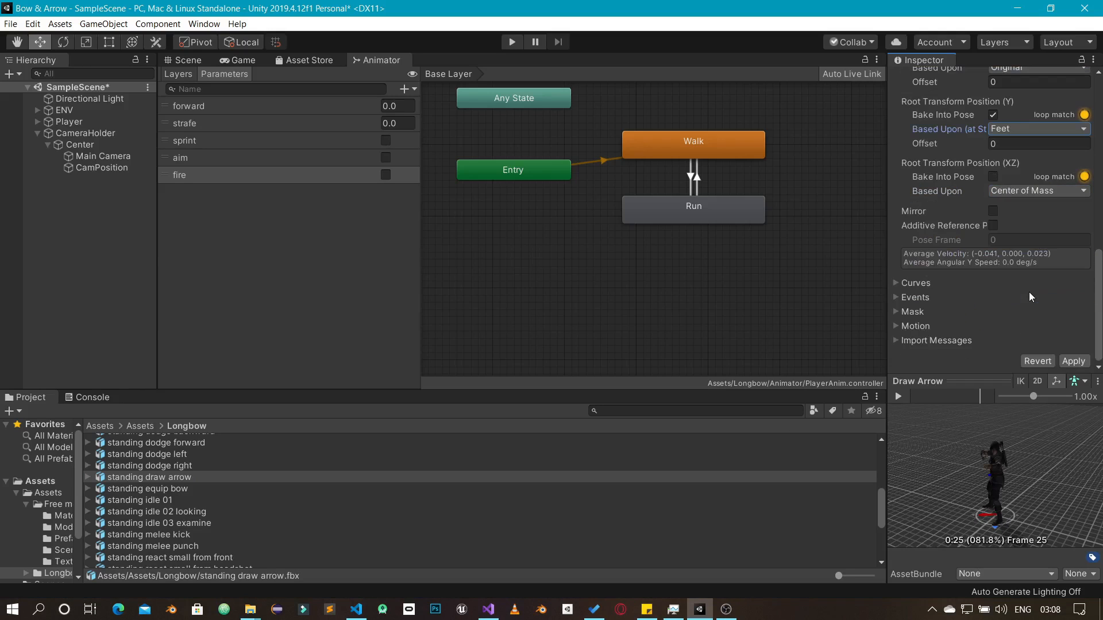
click(1072, 360)
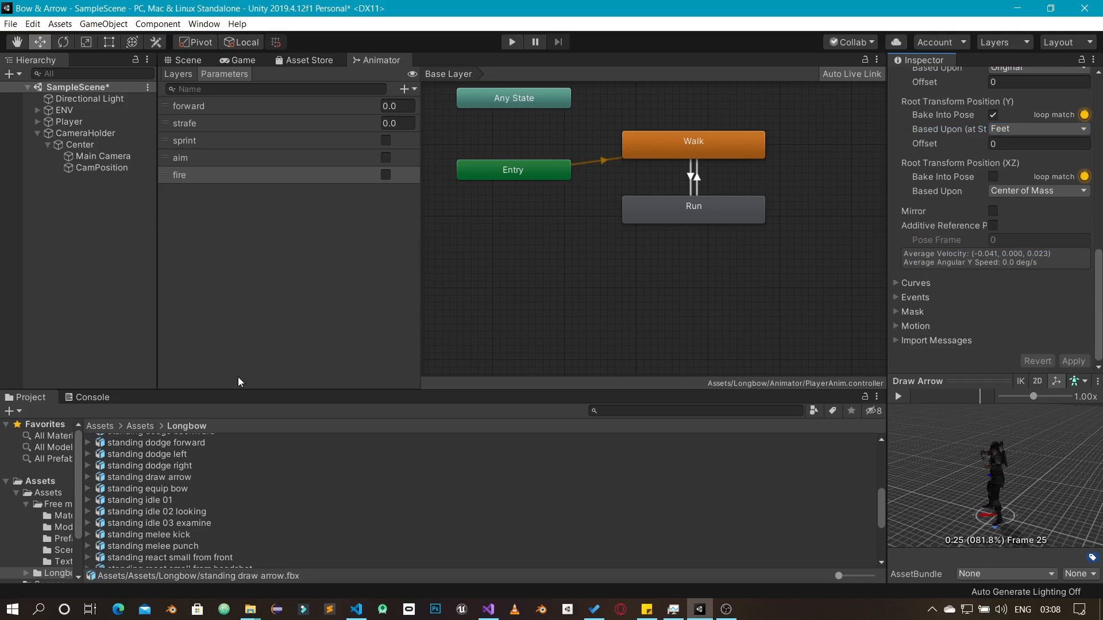
Preview the standing equip bow animation and scrub through it to examine its motion
scroll(220, 492, down, 1)
scroll(221, 492, up, 1)
click(189, 490)
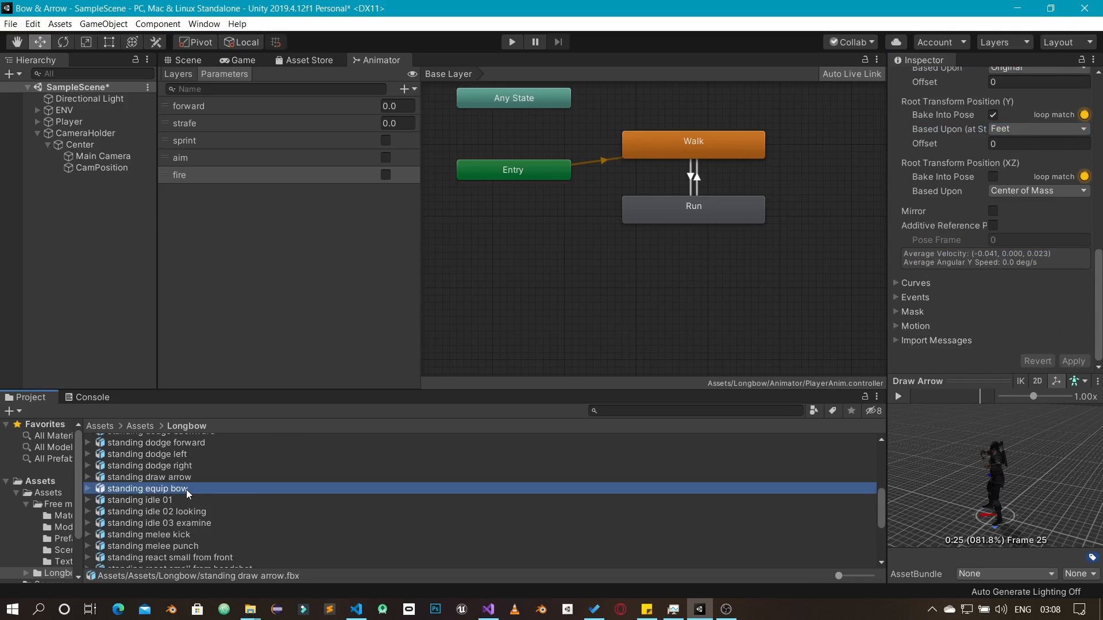
click(898, 397)
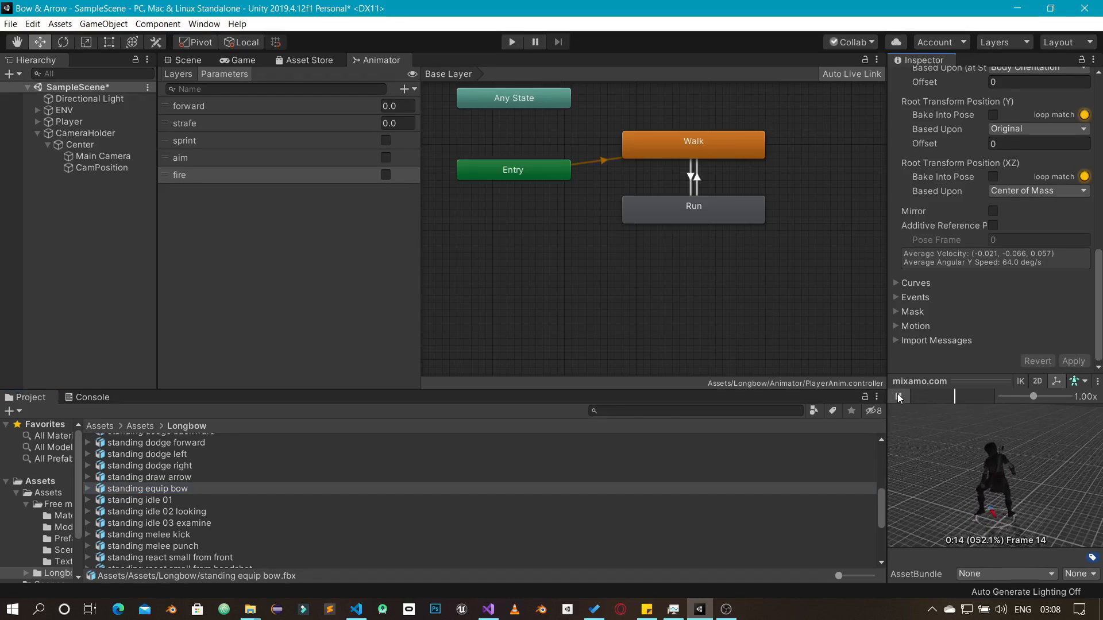
click(898, 397)
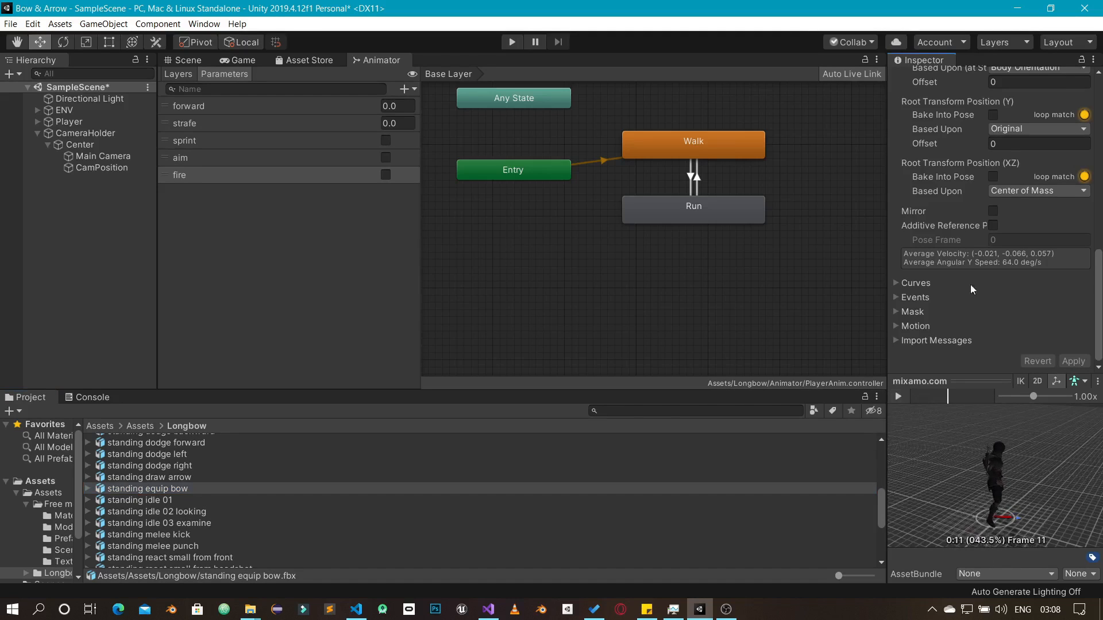
scroll(962, 283, up, 3)
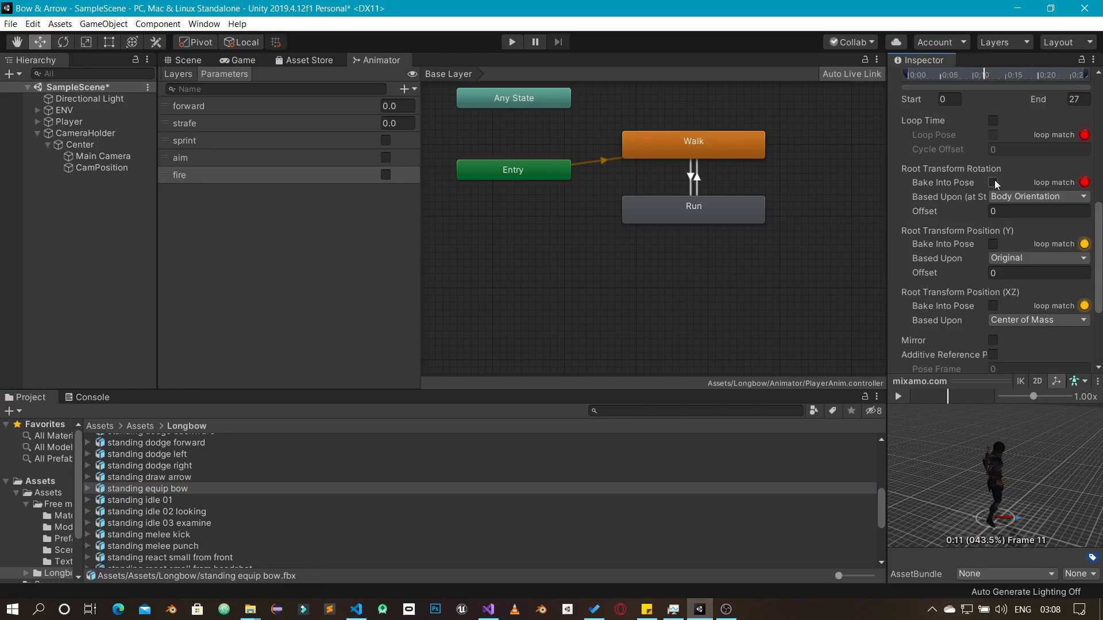
mouse_move(929, 399)
mouse_down()
mouse_move(915, 398)
mouse_move(994, 396)
mouse_move(908, 405)
mouse_move(992, 409)
mouse_up()
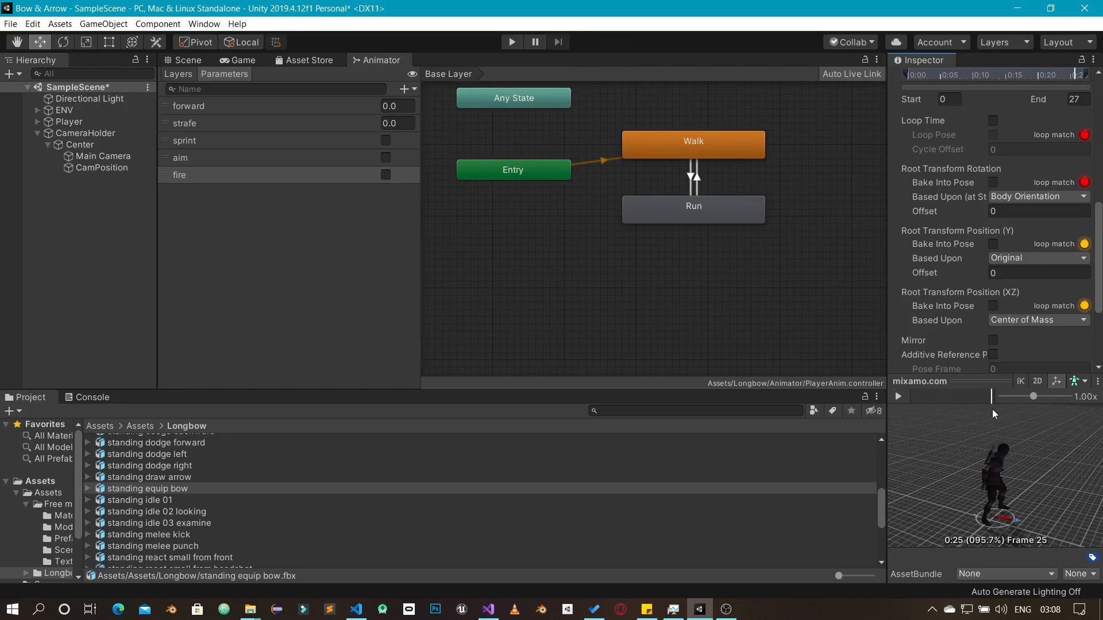
Bake the standing equip bow clip's root rotation into the pose based on Original
click(993, 183)
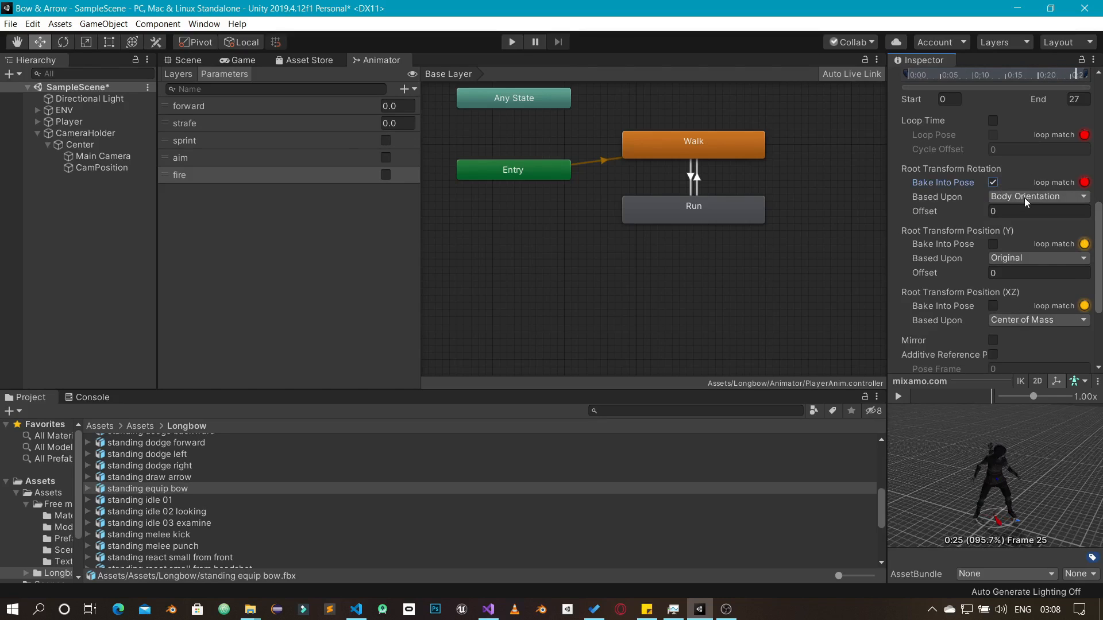
click(1025, 198)
click(1011, 210)
Bake the standing equip bow clip's root Y position based on Feet and apply the import settings
click(993, 244)
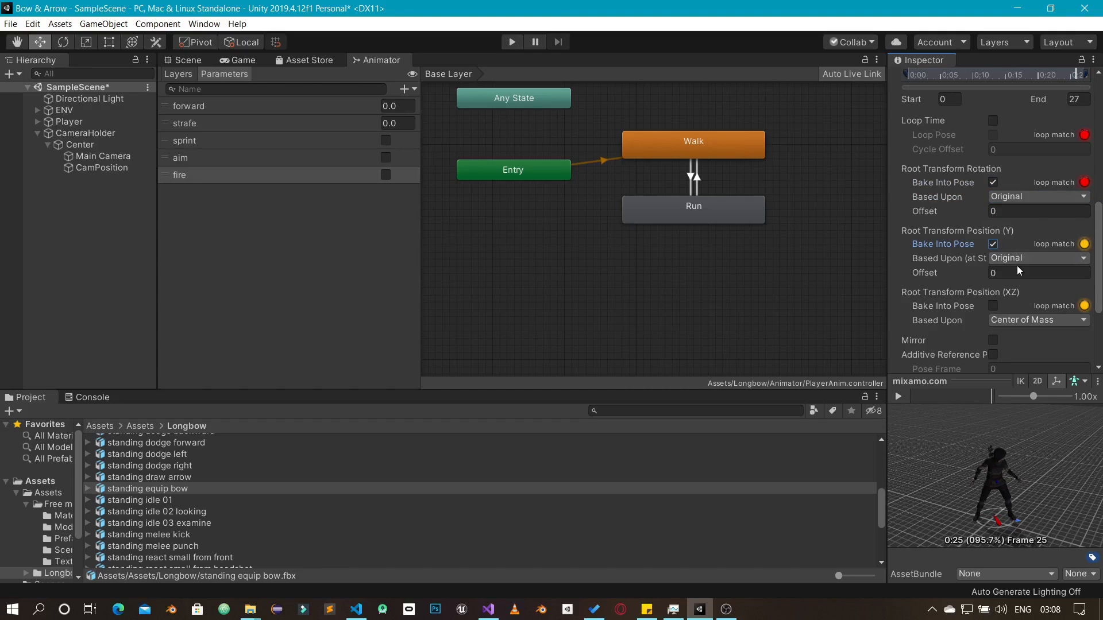
click(1019, 258)
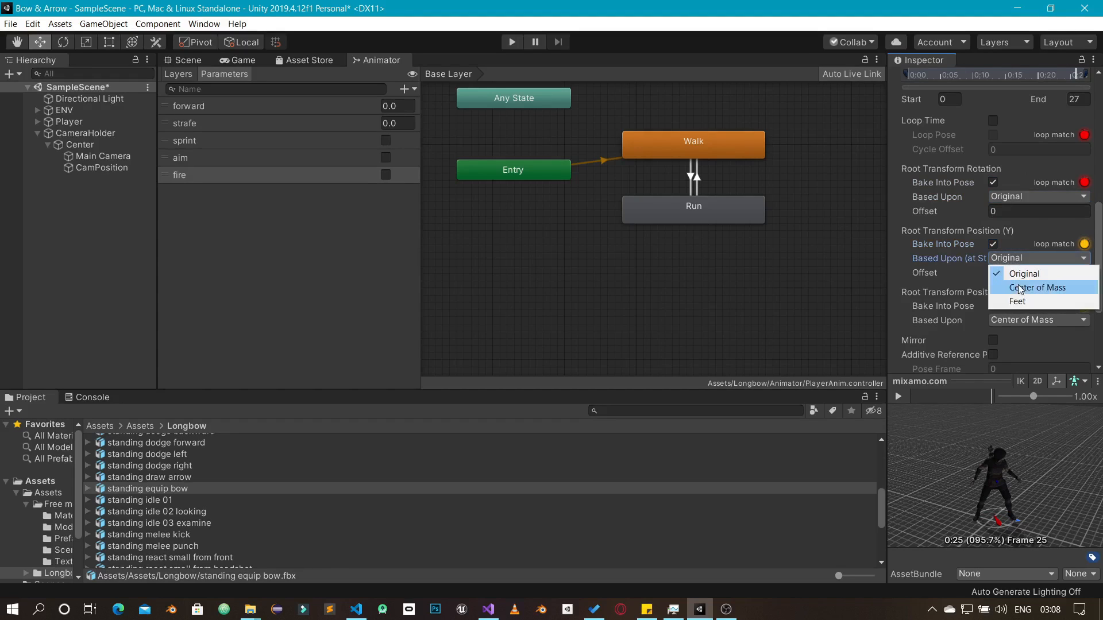
click(1017, 302)
scroll(1057, 327, down, 5)
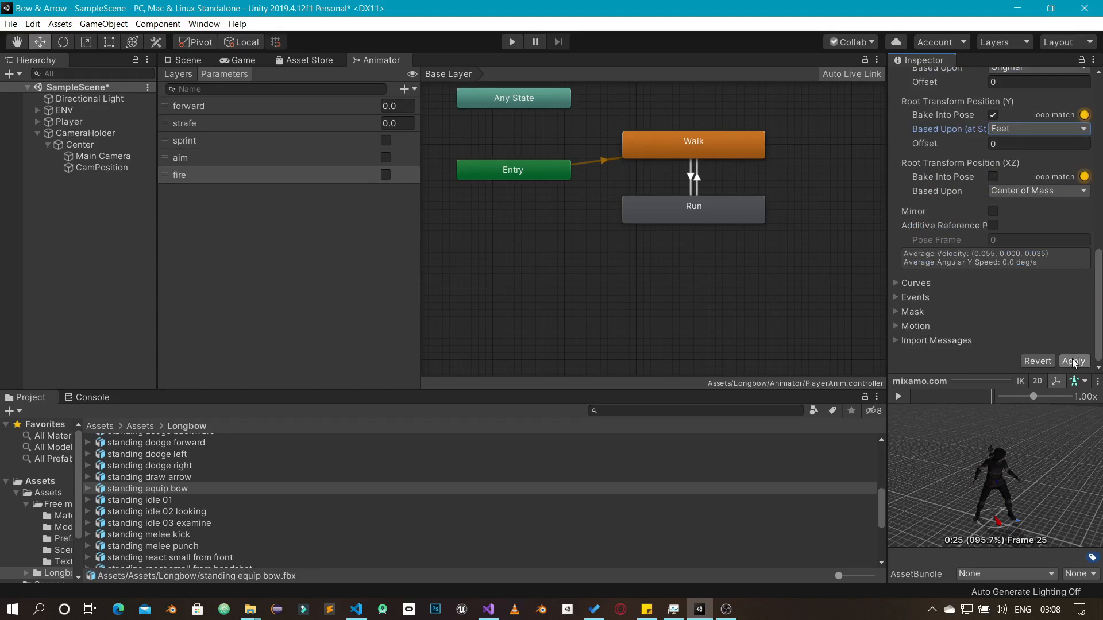
click(1073, 362)
Find the standing disarm bow animation in the Longbow folder and preview its motion
scroll(480, 459, down, 8)
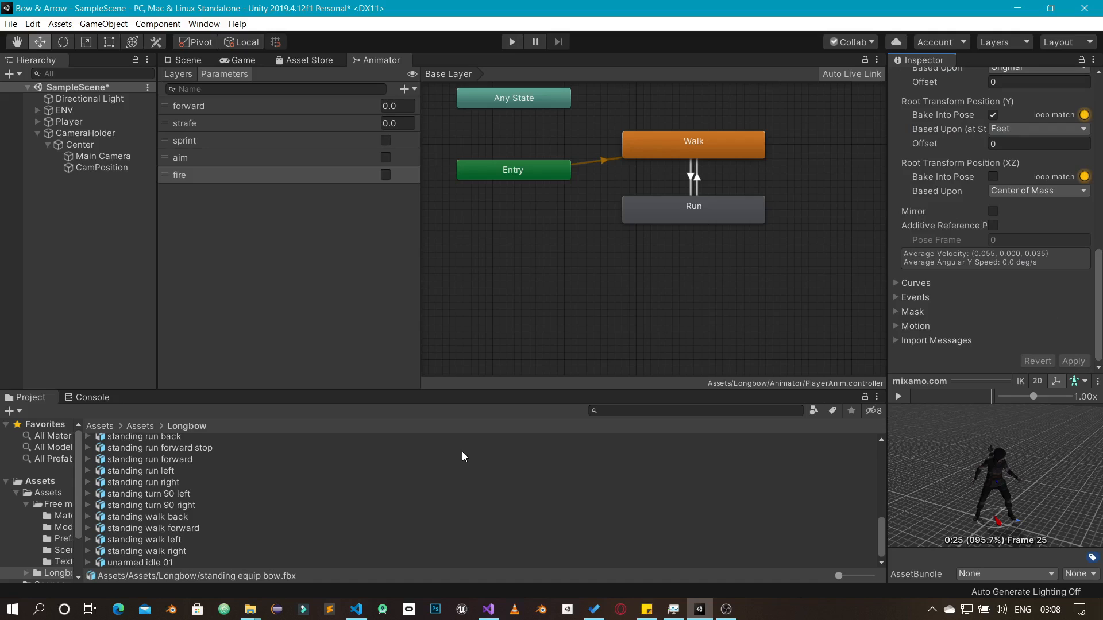
scroll(461, 452, up, 5)
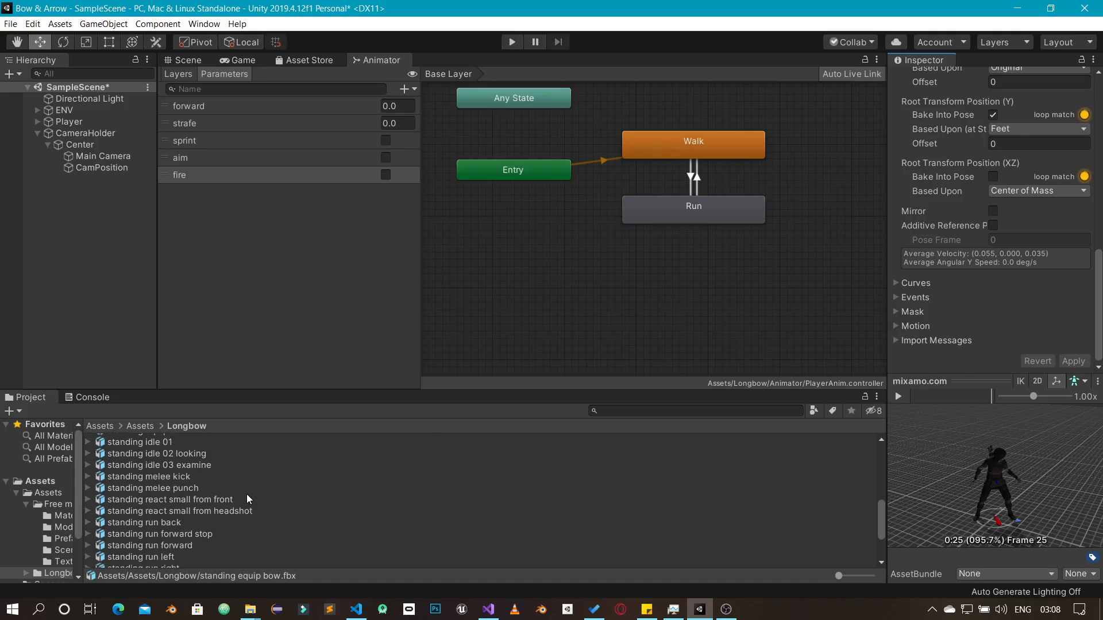
scroll(247, 499, up, 1)
scroll(267, 493, up, 1)
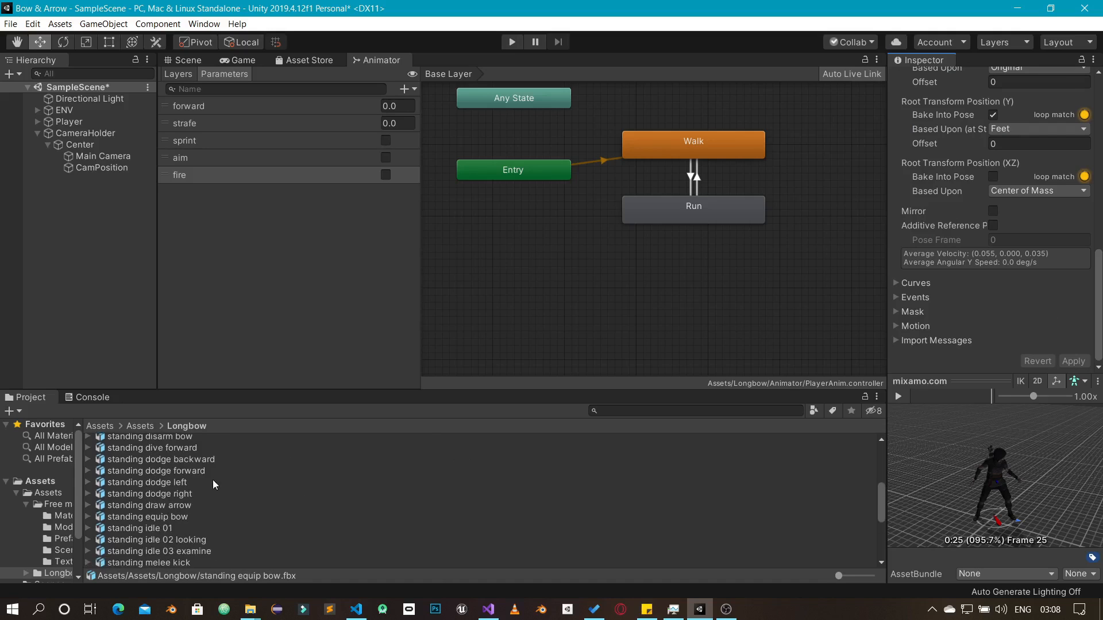
scroll(182, 502, up, 1)
click(182, 491)
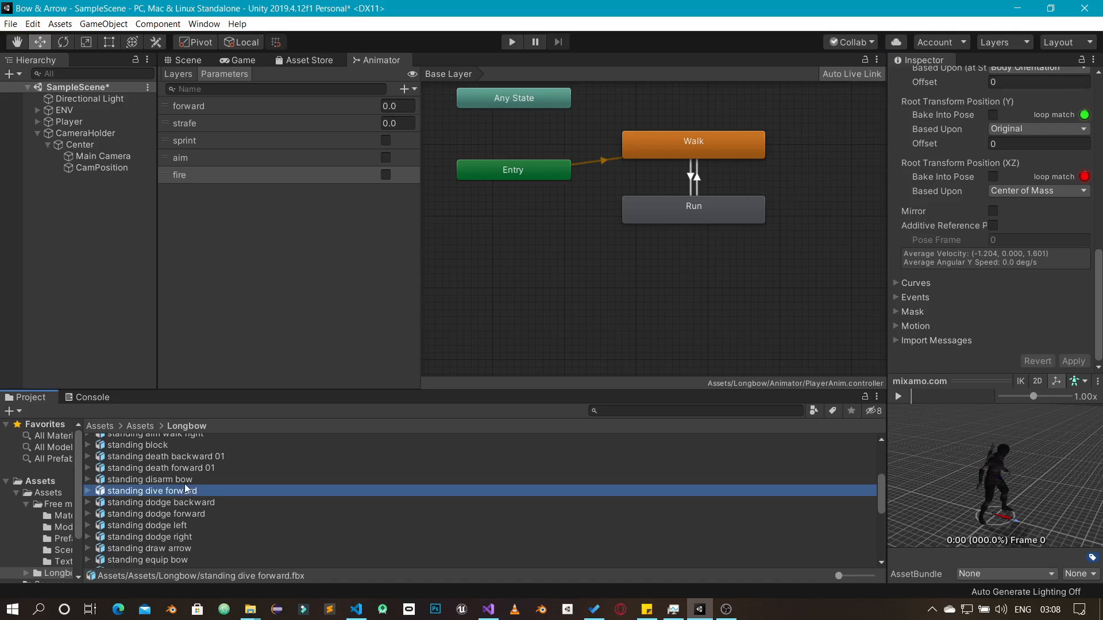
click(185, 482)
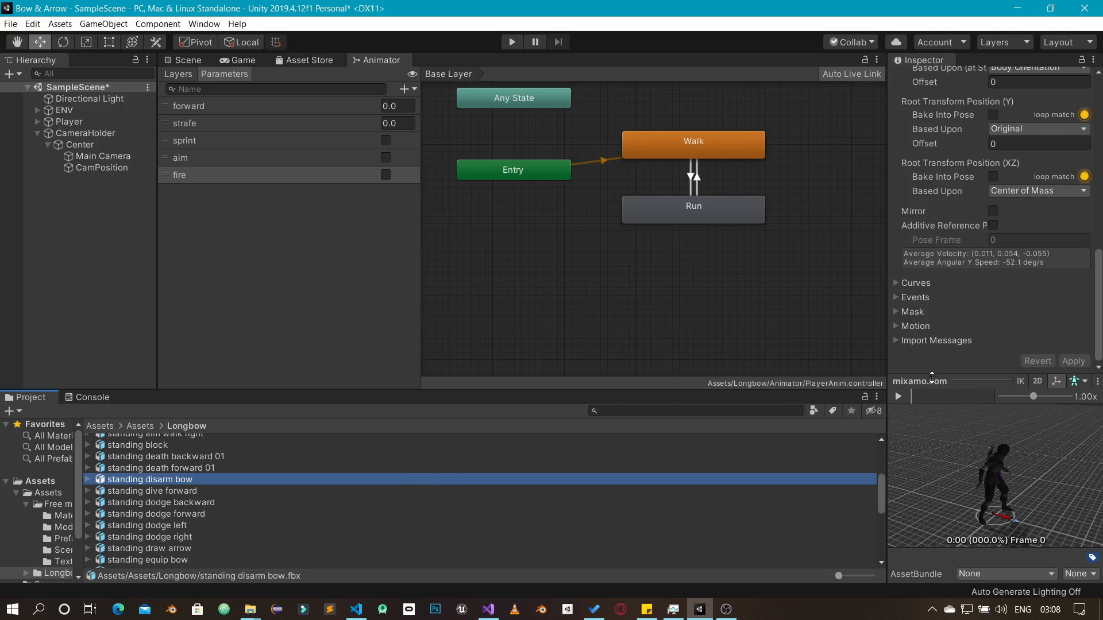
click(899, 398)
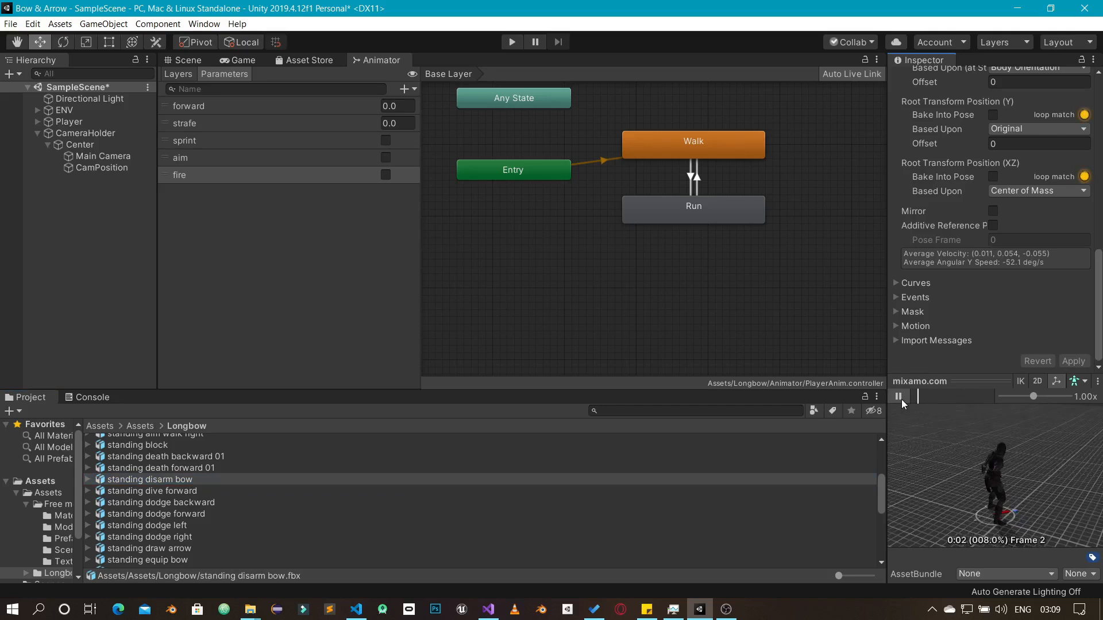
click(901, 398)
Bake the standing disarm bow clip's root rotation based on Original and its root Y position based on Feet
scroll(1021, 279, up, 5)
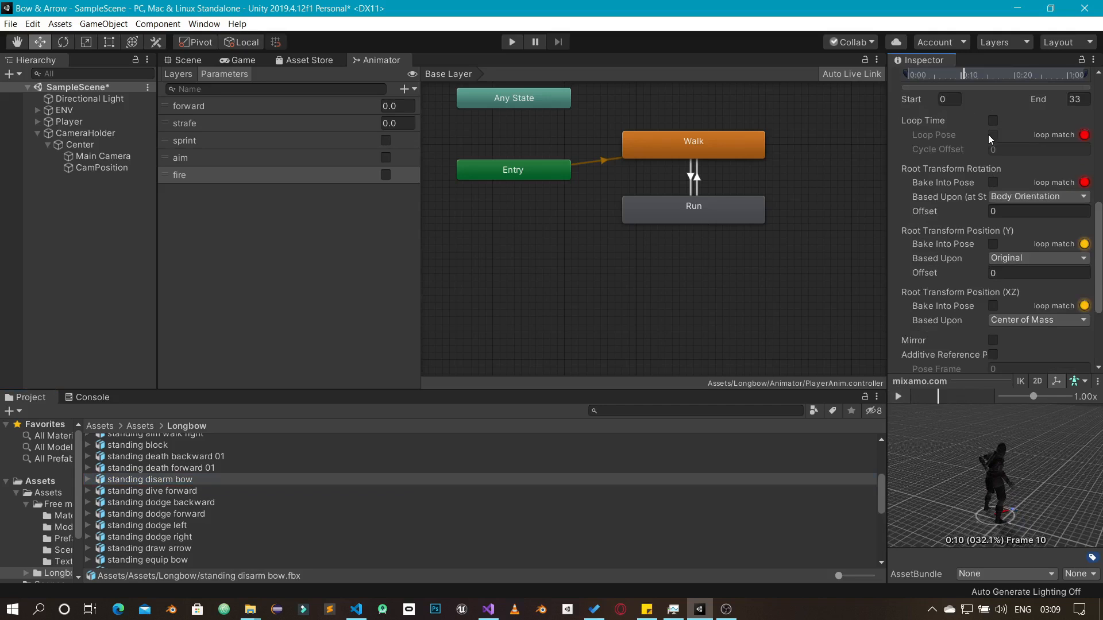
click(993, 183)
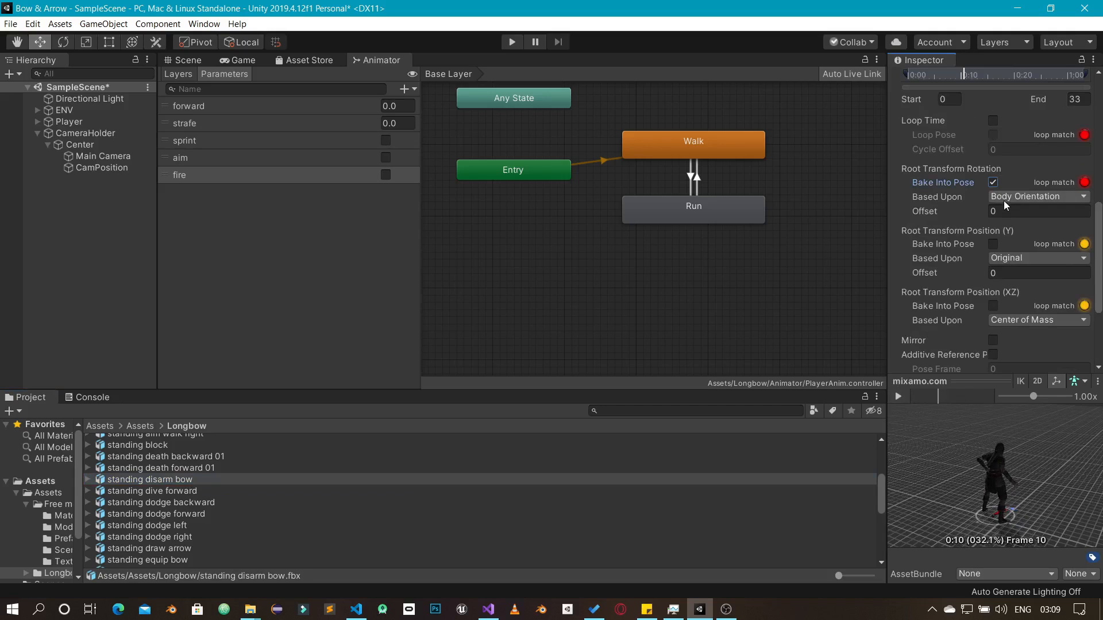
click(1004, 201)
click(1018, 211)
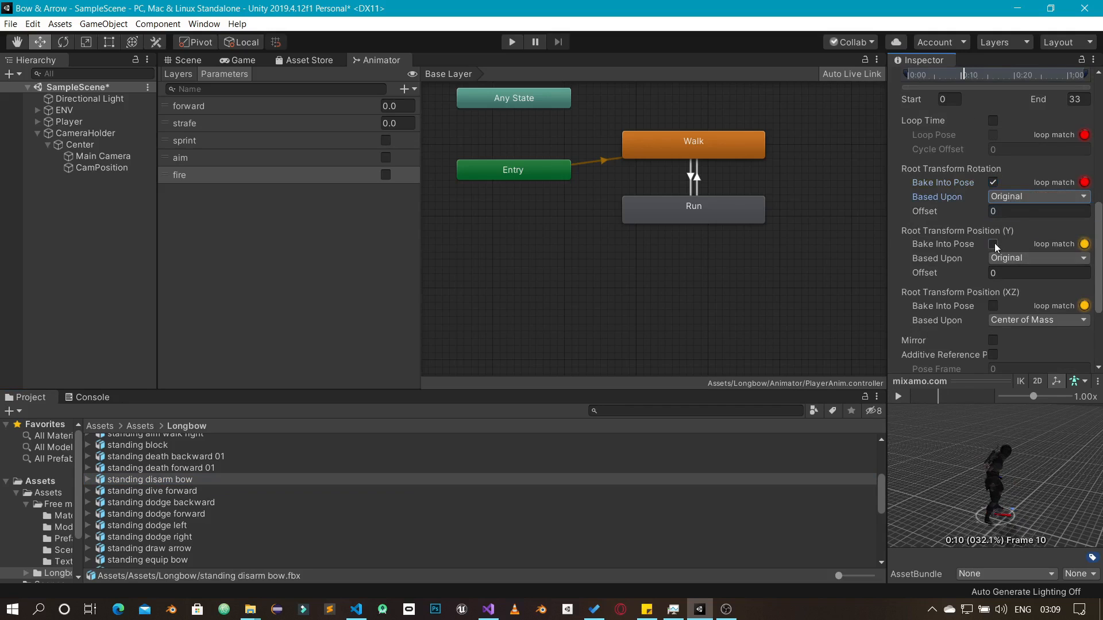
click(994, 246)
click(1002, 259)
click(1019, 301)
Rename the standing disarm bow clip as Disarm Bow and apply the import settings
scroll(1001, 252, up, 8)
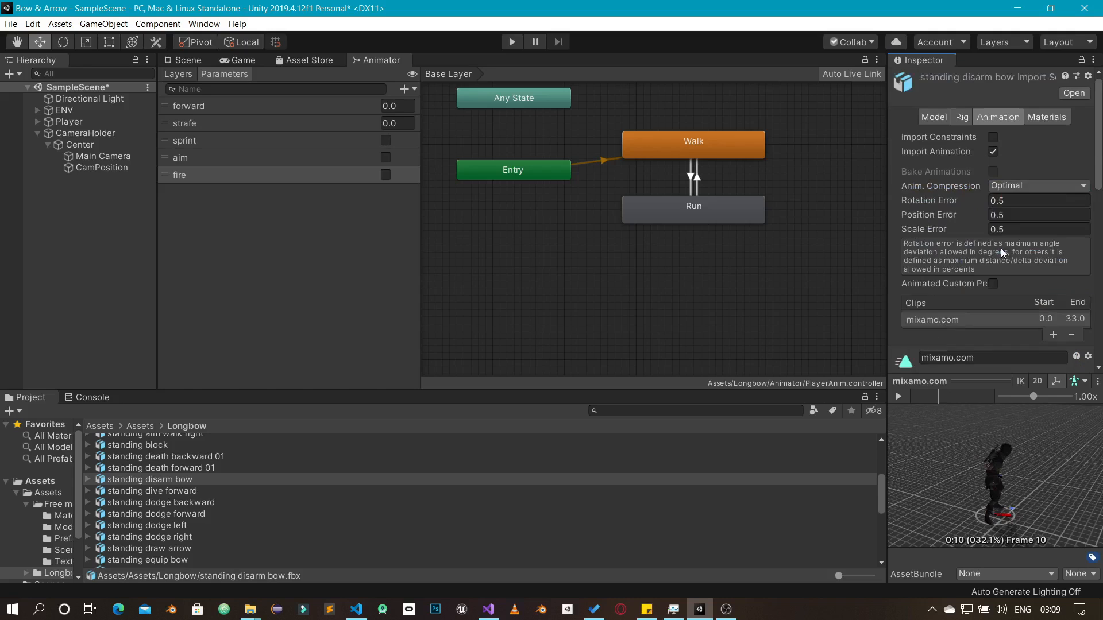
click(958, 357)
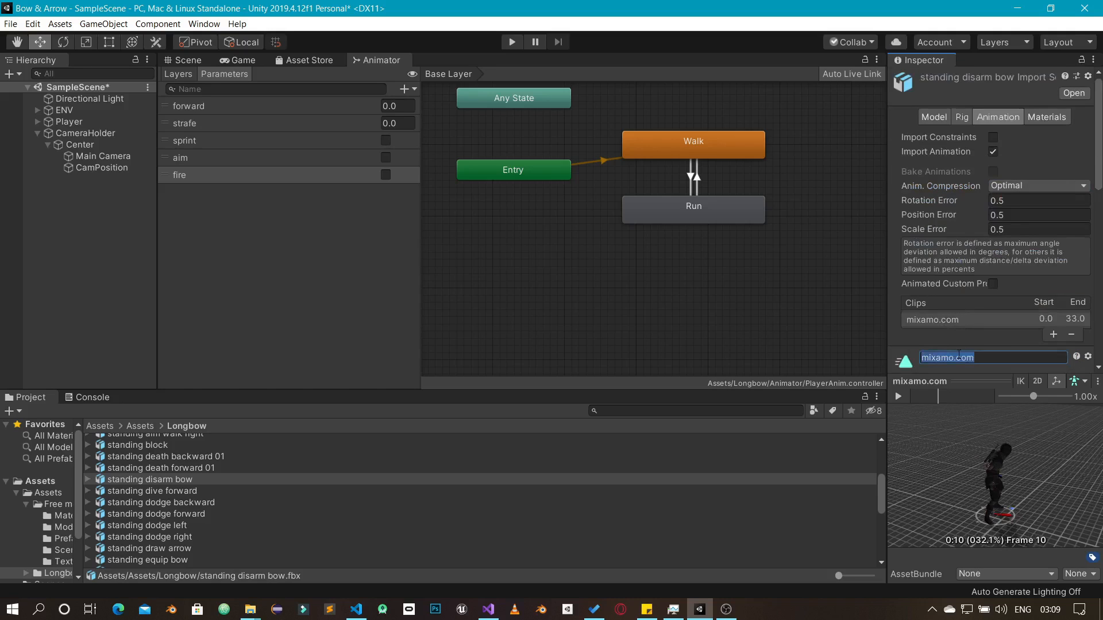
text(Disarn)
key(BackSpace)
text(m Bow)
key(Return)
scroll(959, 355, down, 10)
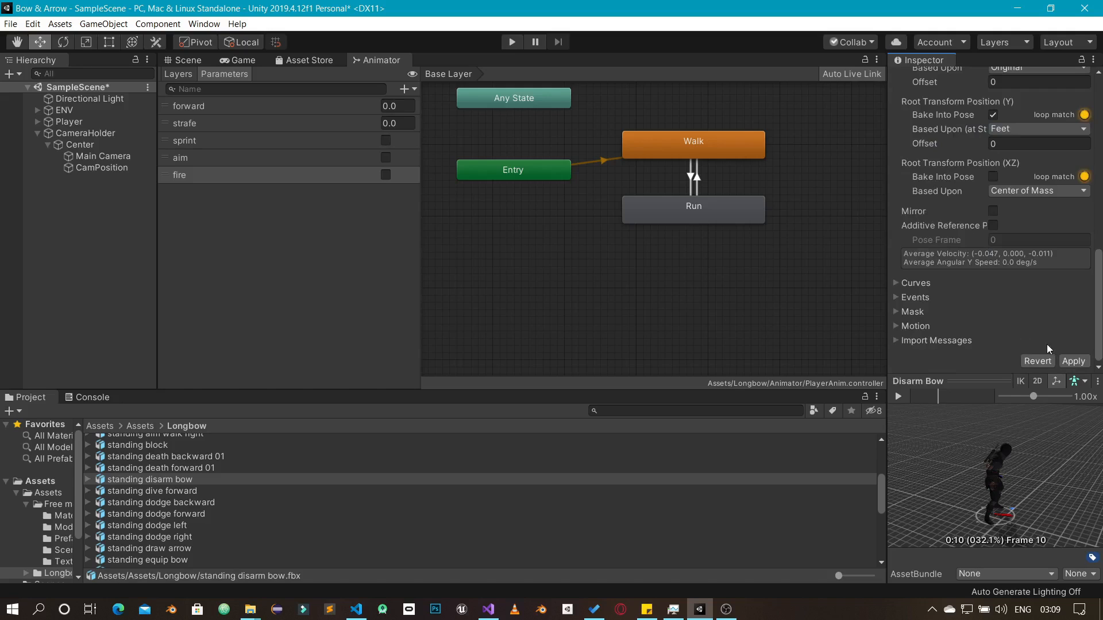
click(1072, 362)
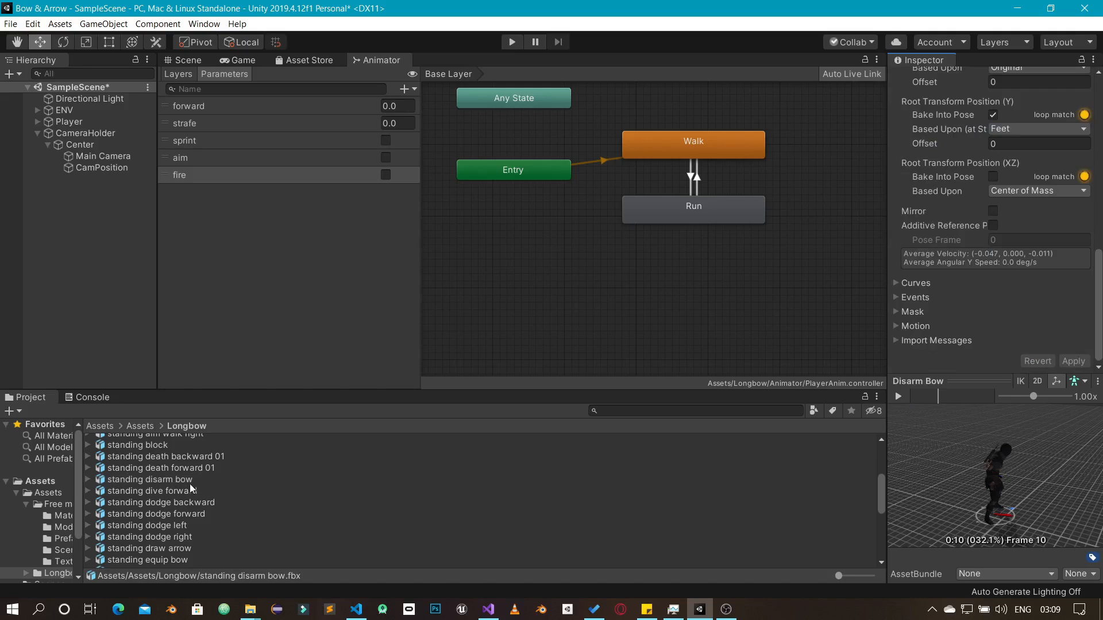
Rename the standing equip bow clip as Equip Bow and apply the import settings
scroll(181, 534, down, 3)
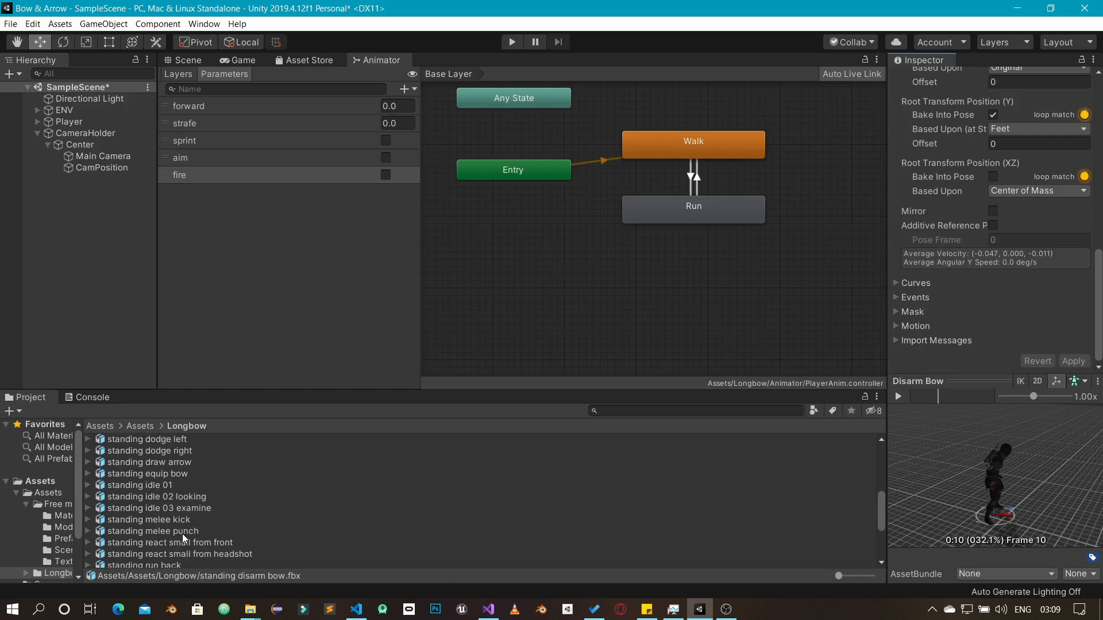
scroll(182, 533, down, 3)
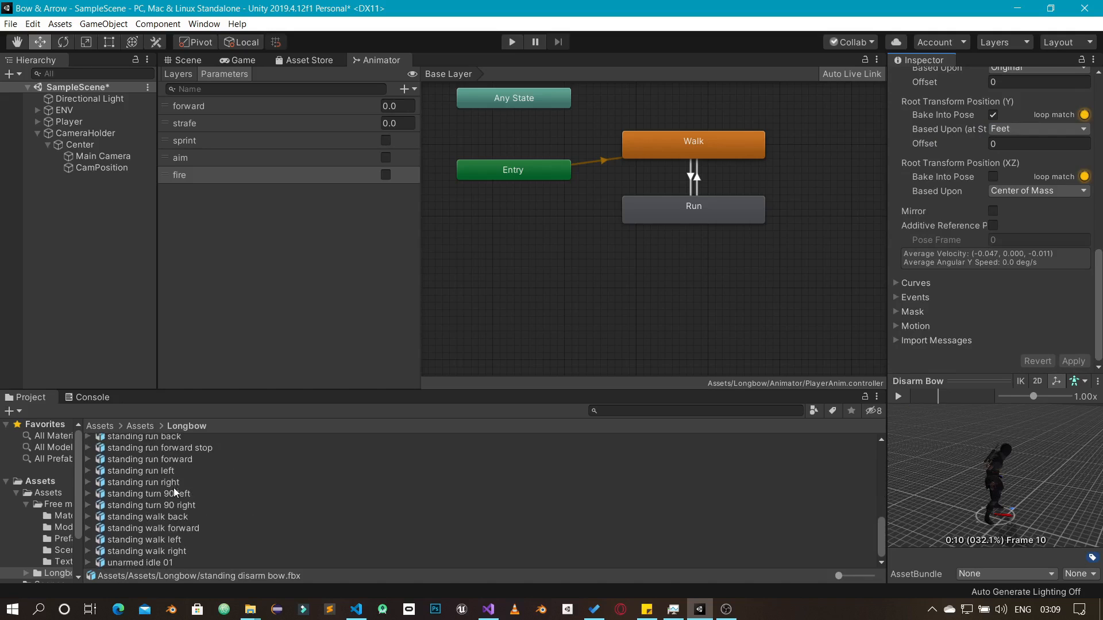
scroll(175, 491, up, 2)
scroll(174, 492, up, 2)
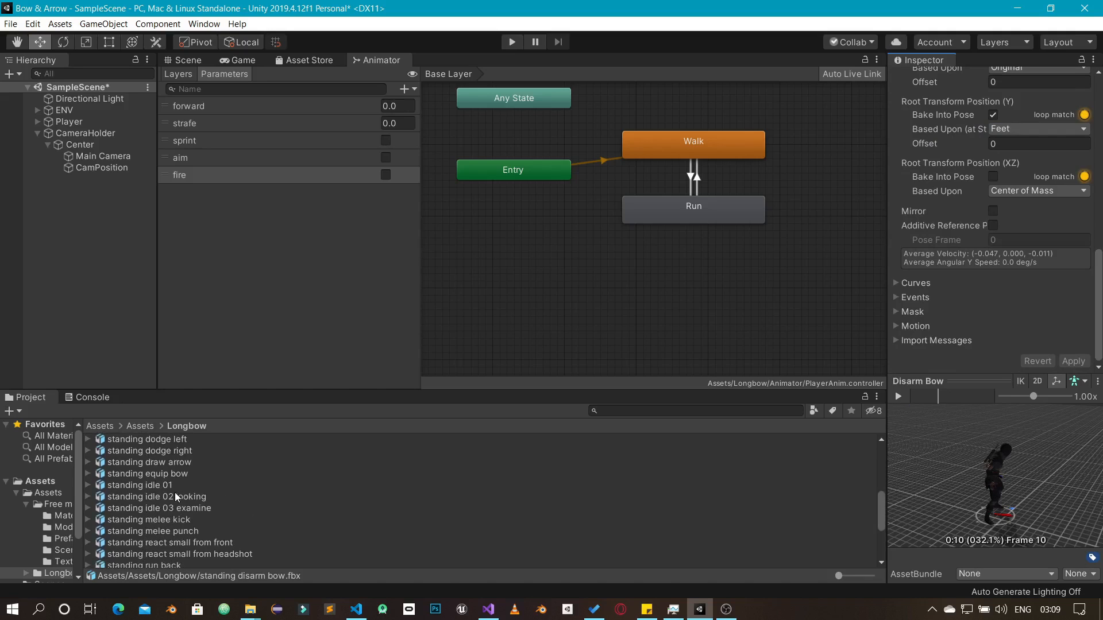
click(181, 472)
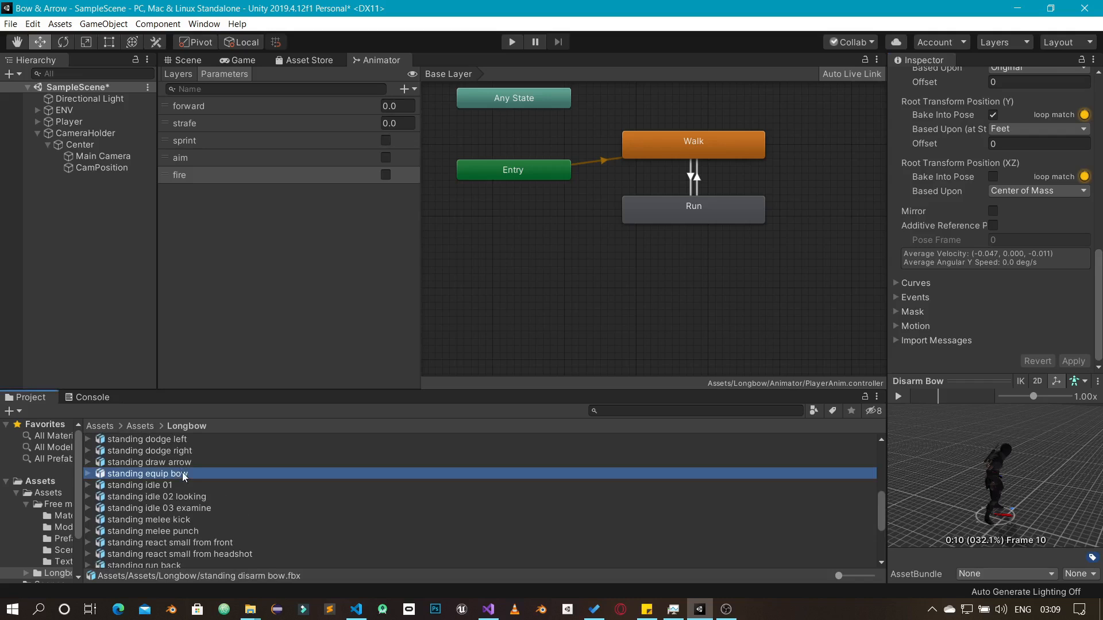
scroll(996, 312, up, 5)
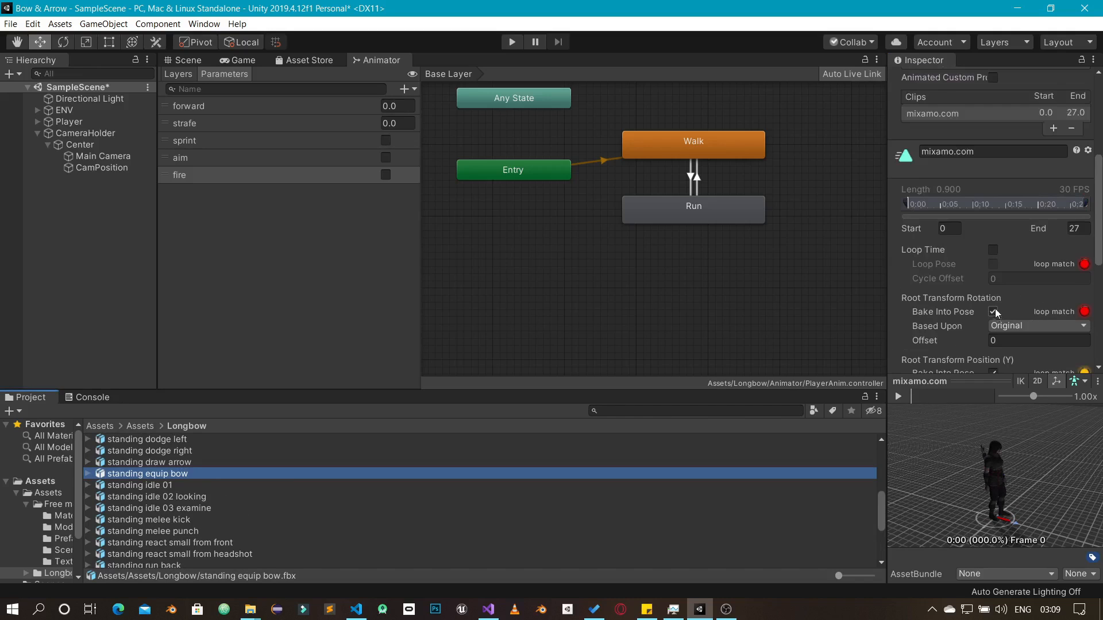
click(987, 153)
text(Equip)
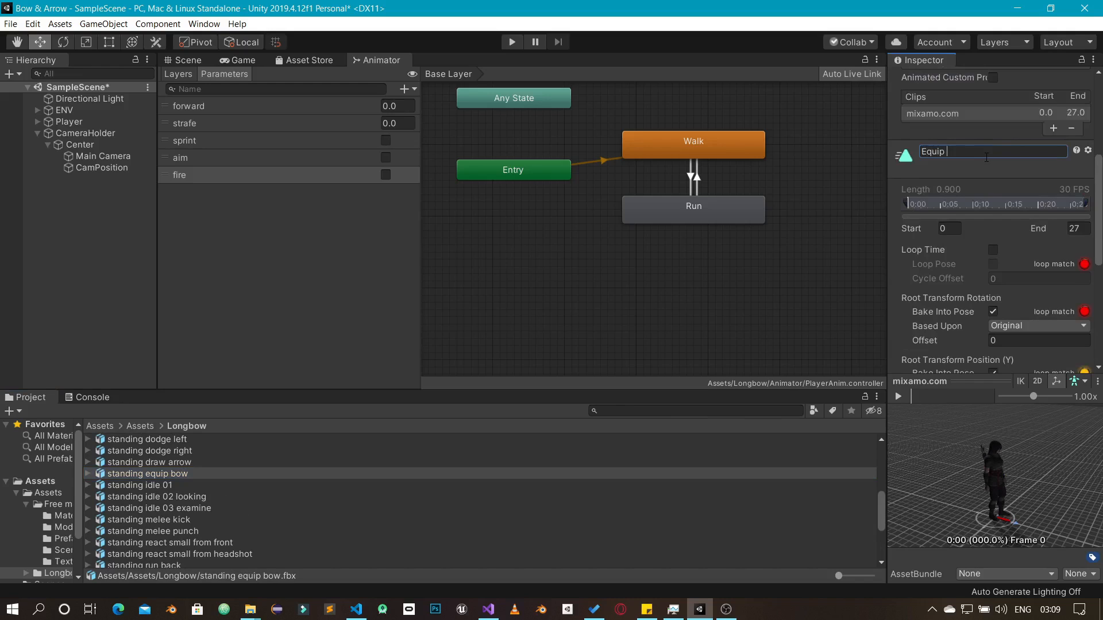
text( Bow)
key(Return)
scroll(985, 156, down, 5)
click(1073, 361)
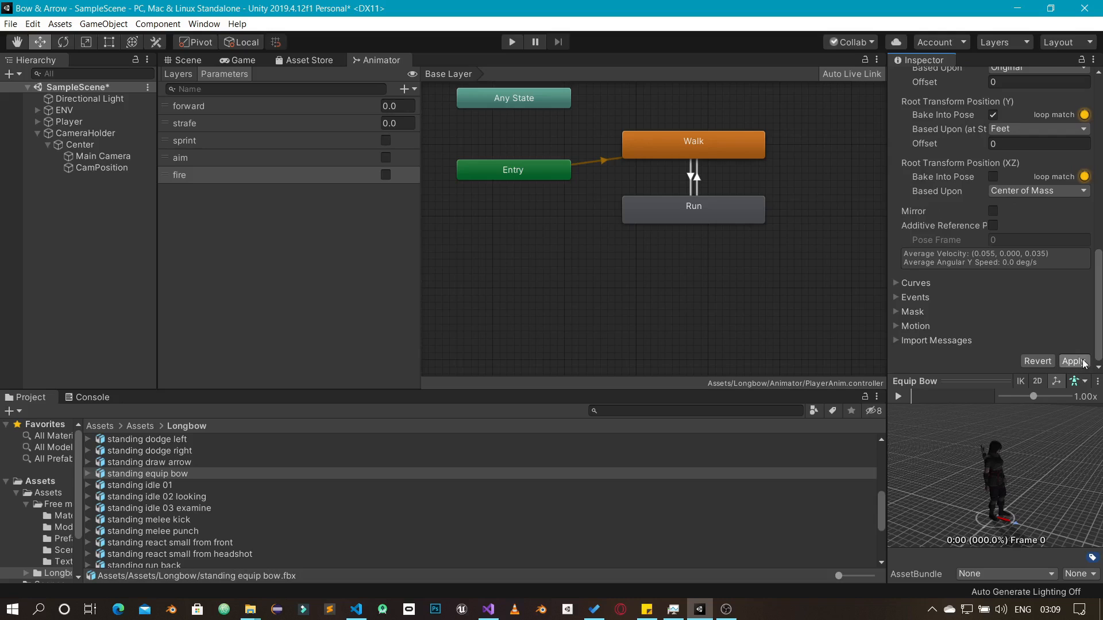
scroll(269, 510, up, 2)
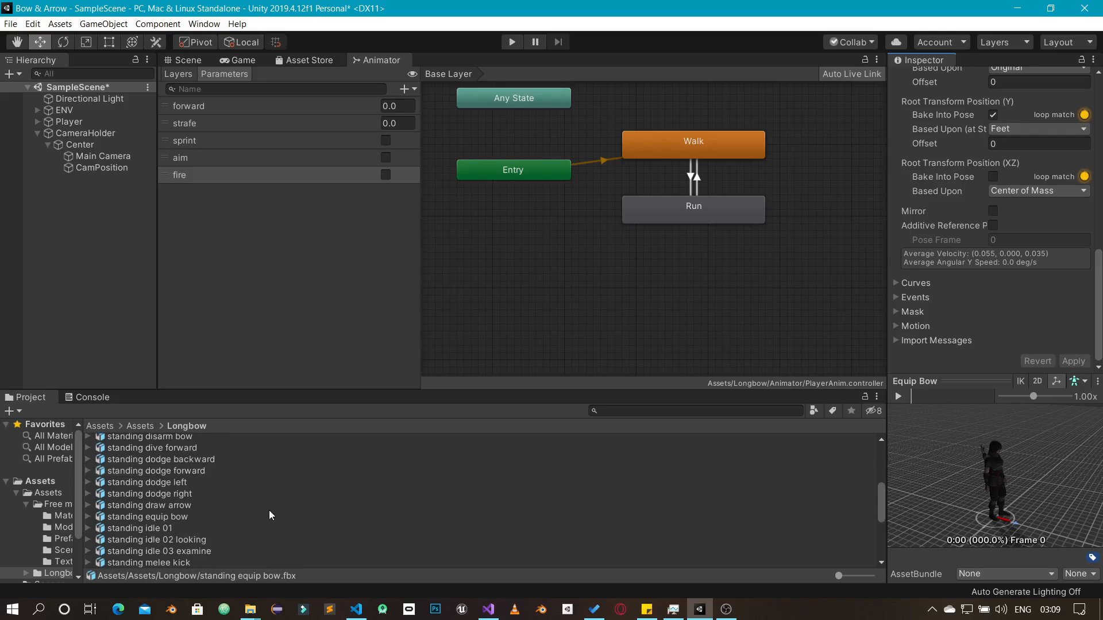
scroll(268, 510, up, 2)
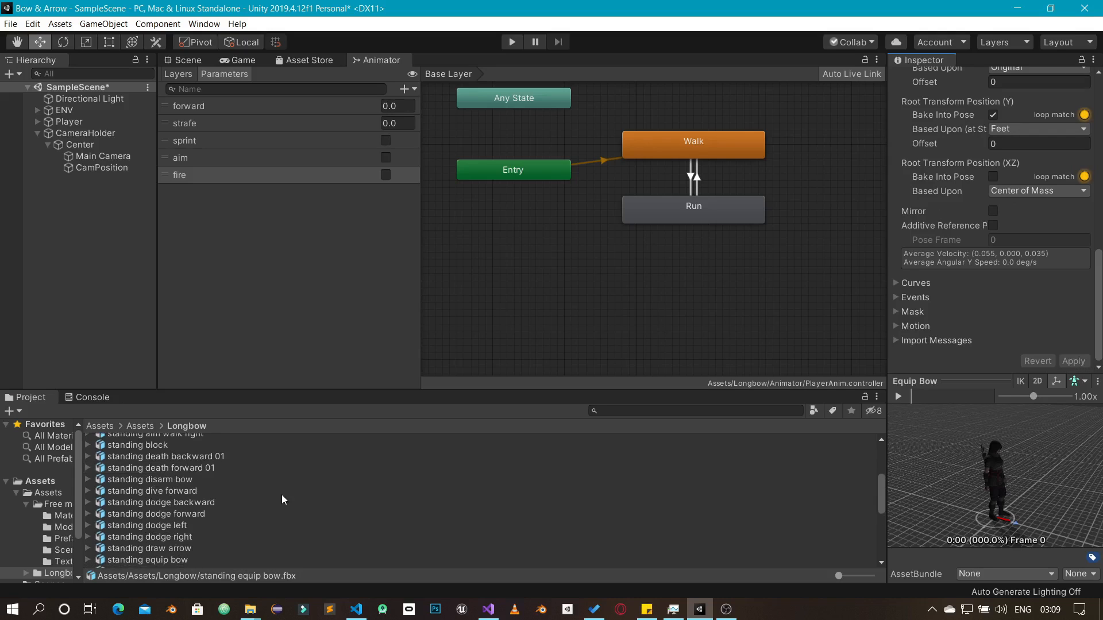
scroll(274, 503, up, 2)
scroll(270, 498, up, 4)
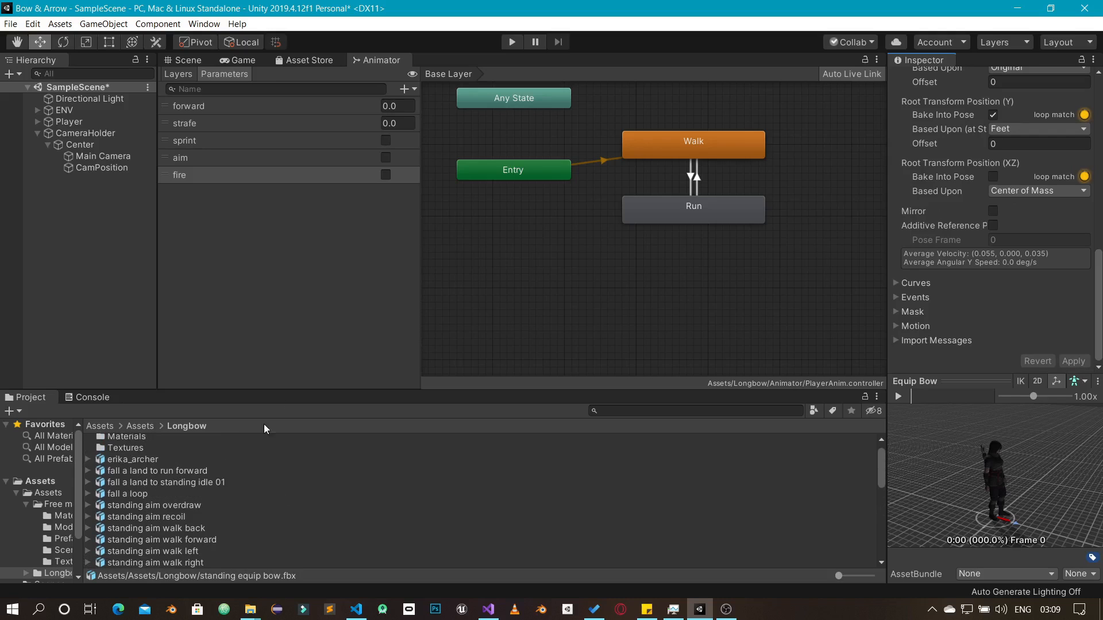
Copy the Run state, paste it into the Base Layer and place the copy below Run
right_click(565, 271)
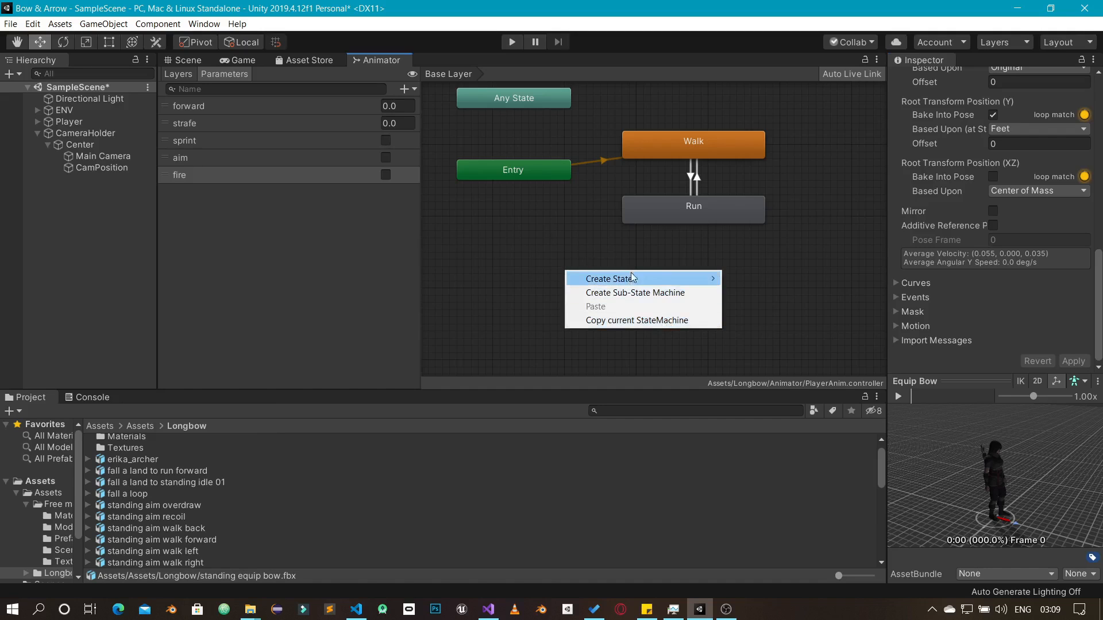
click(706, 216)
click(707, 214)
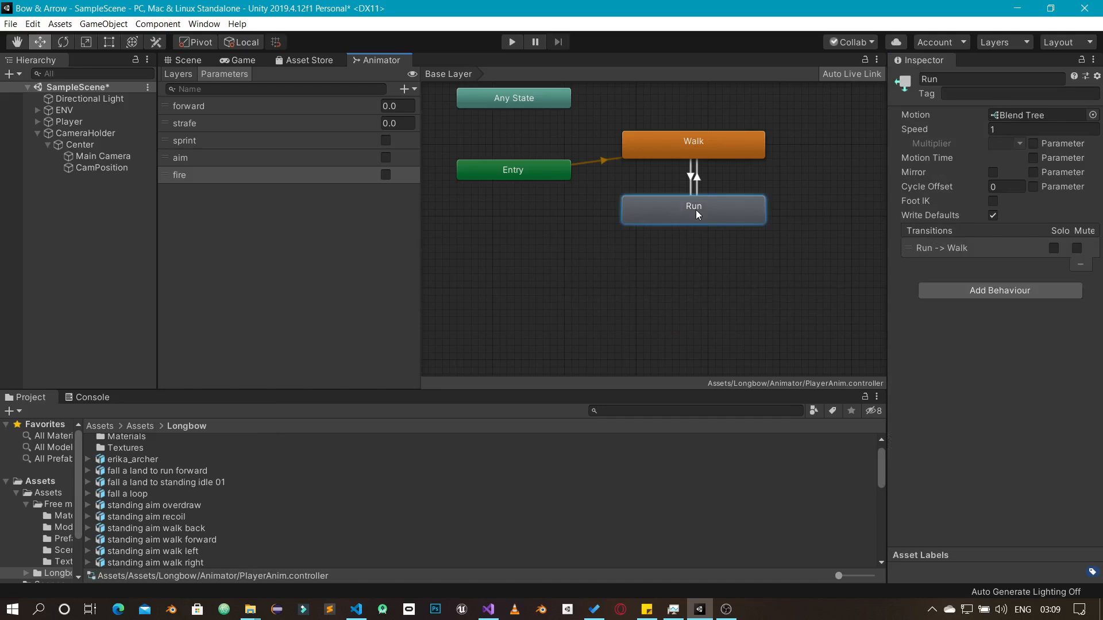
right_click(695, 209)
click(735, 246)
click(654, 289)
right_click(653, 288)
click(694, 320)
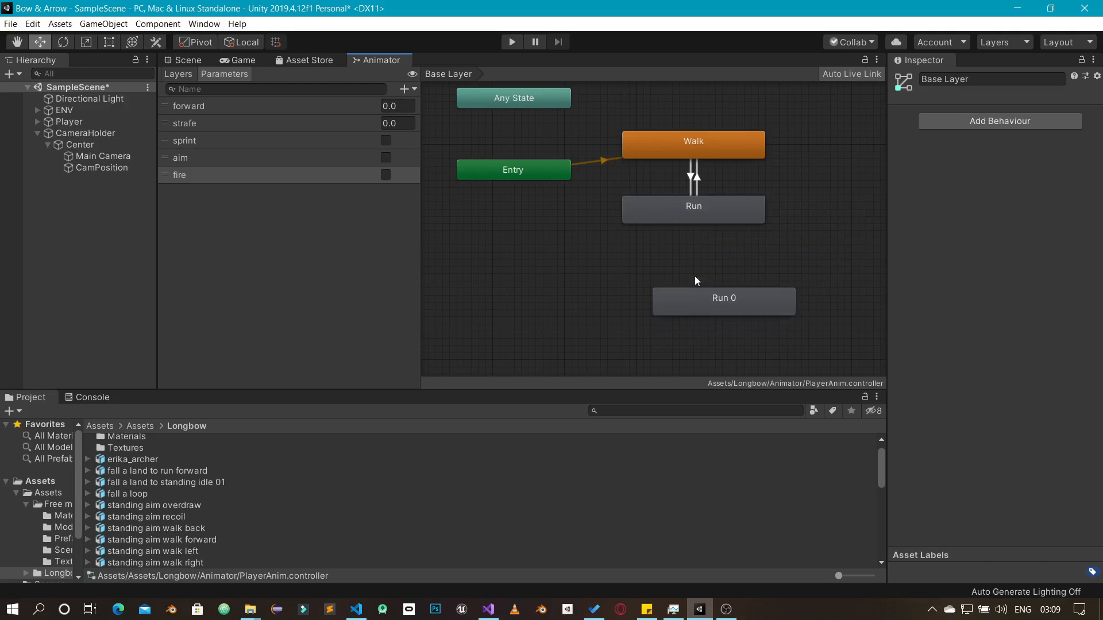
drag(704, 301, 661, 288)
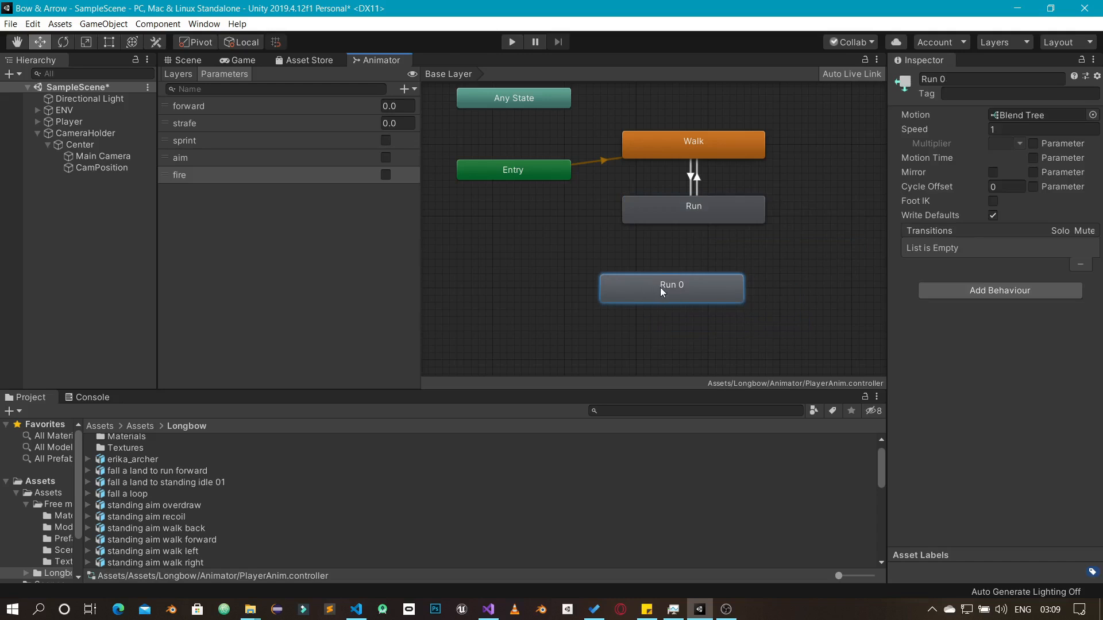
Rename the copied Run state as Aim Walk
click(969, 83)
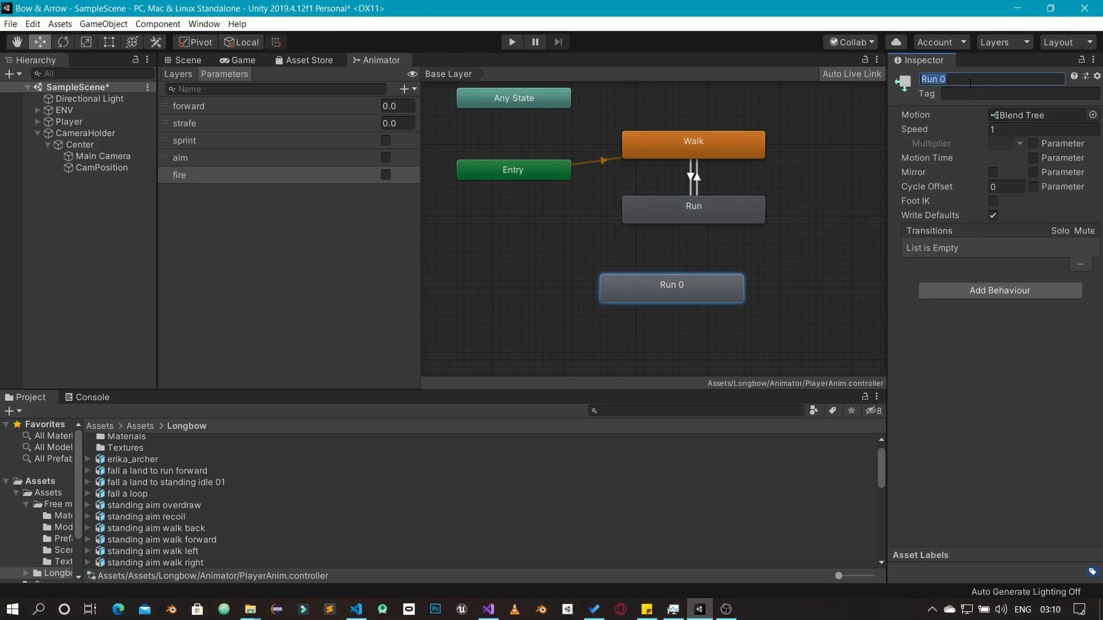
text(Aim )
text(MOve)
key(BackSpace)
key(BackSpace)
key(BackSpace)
key(BackSpace)
text(Walk)
key(Return)
Examine the Aim Walk state's blend tree and delete the Aim Walk state from the Base Layer
double_click(687, 287)
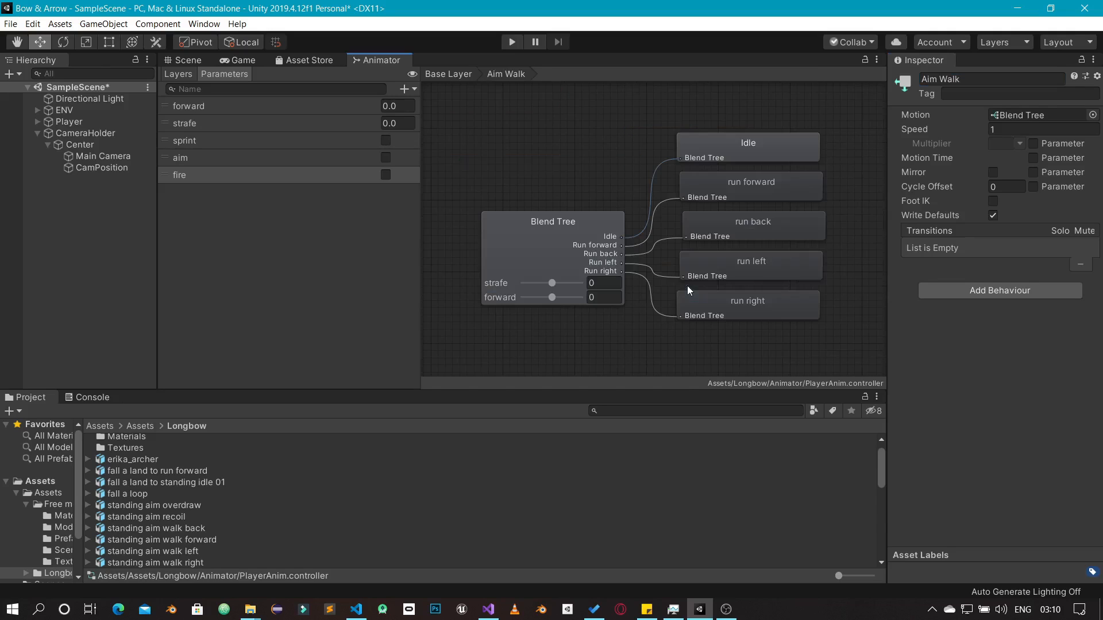
click(561, 239)
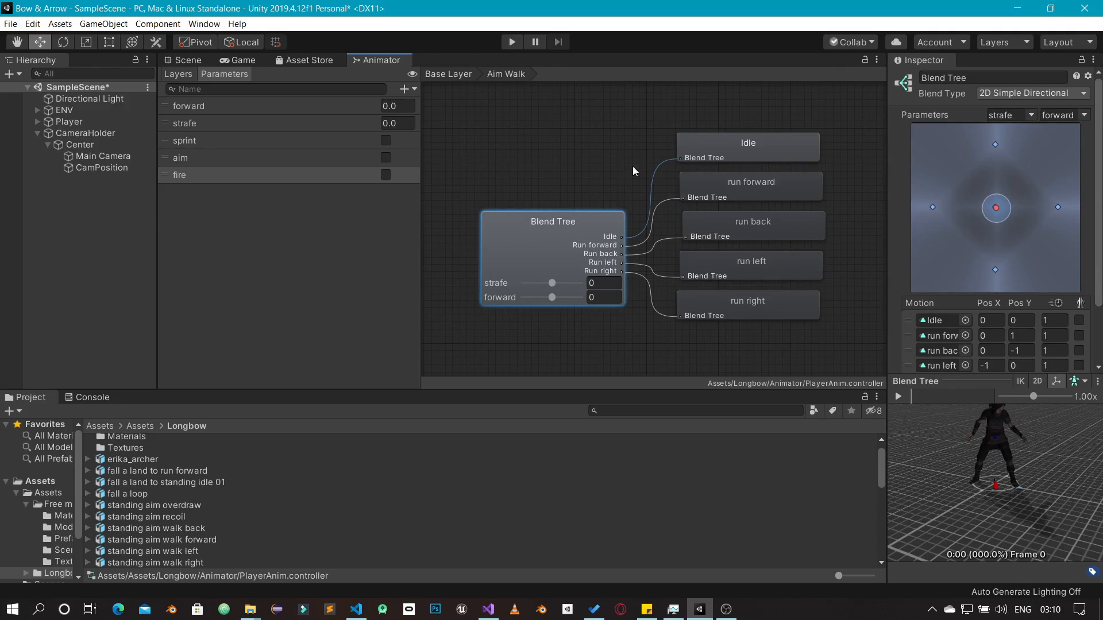
click(481, 74)
click(690, 284)
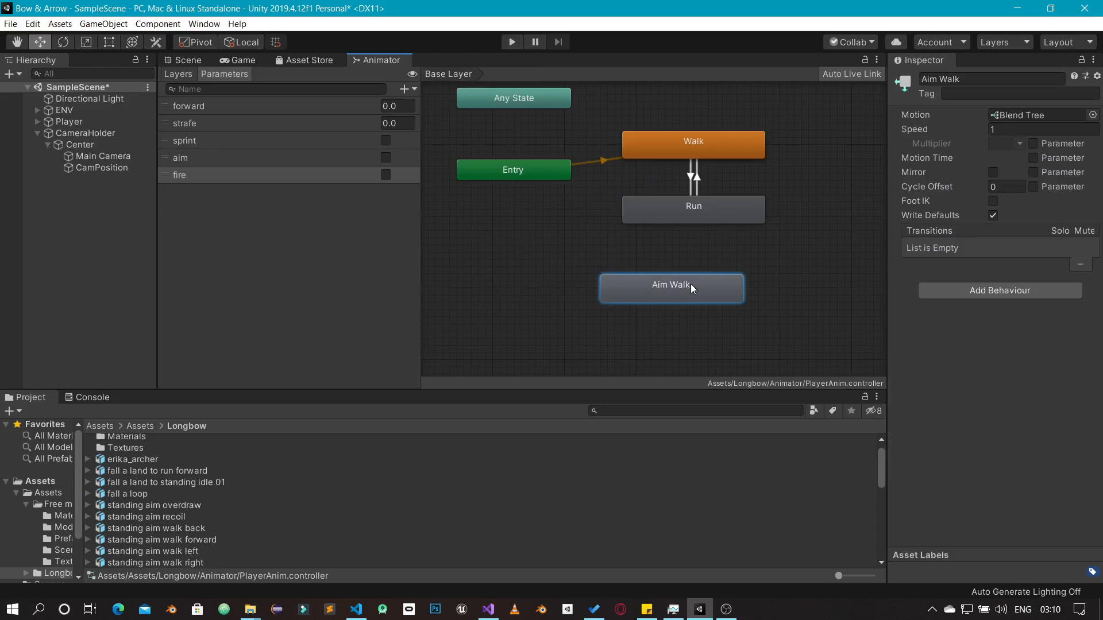
key(Delete)
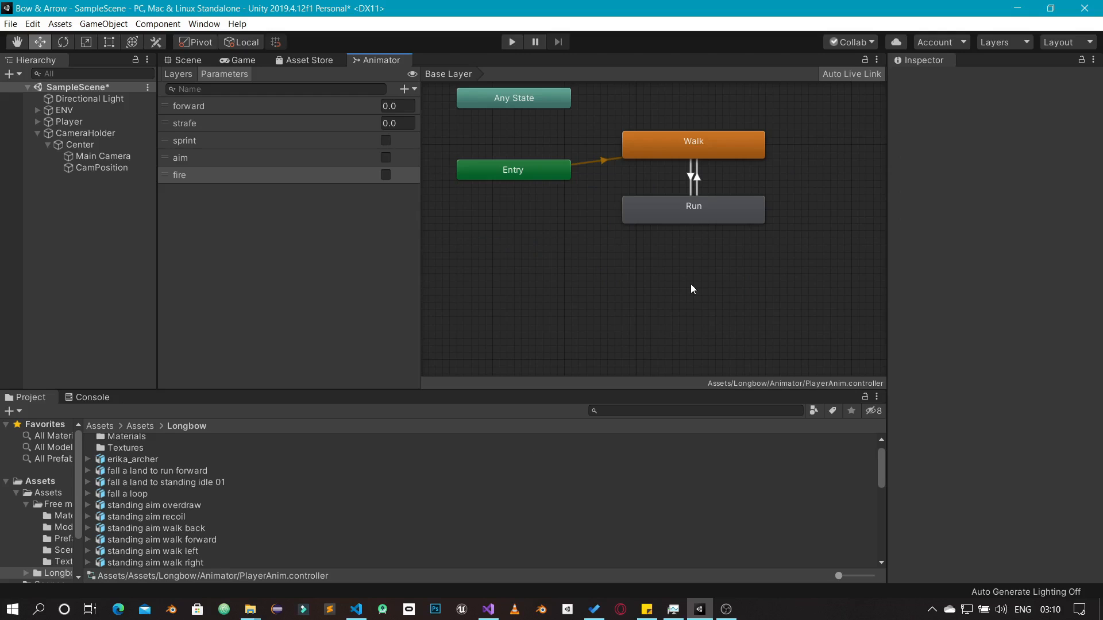
Show the animator's layers and reopen the Longbow folder with its assets displayed as larger thumbnails
click(188, 74)
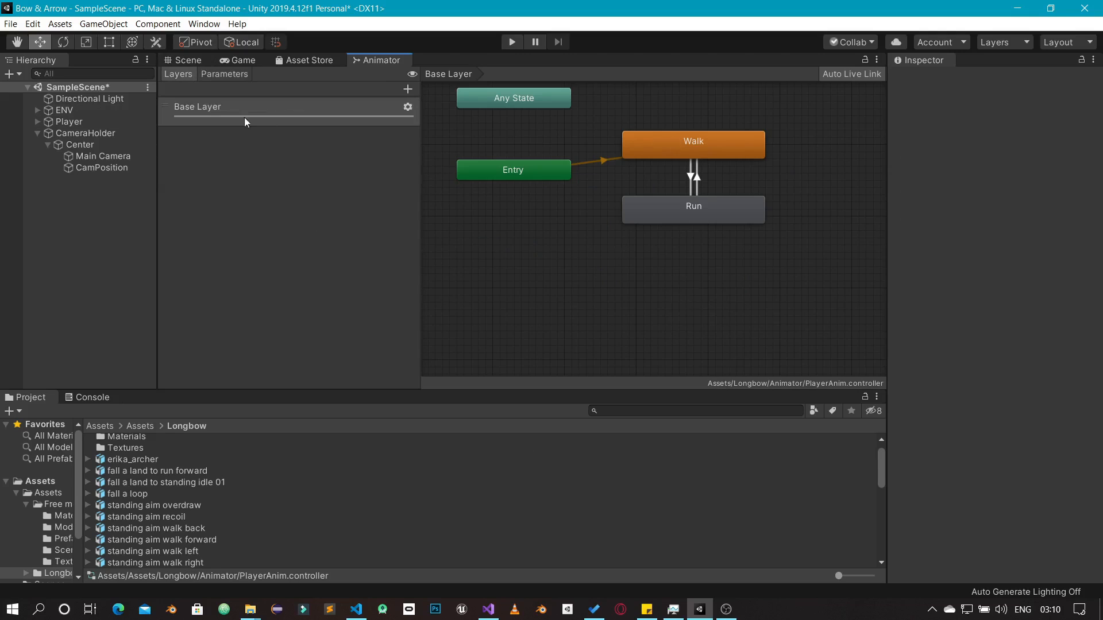
click(139, 426)
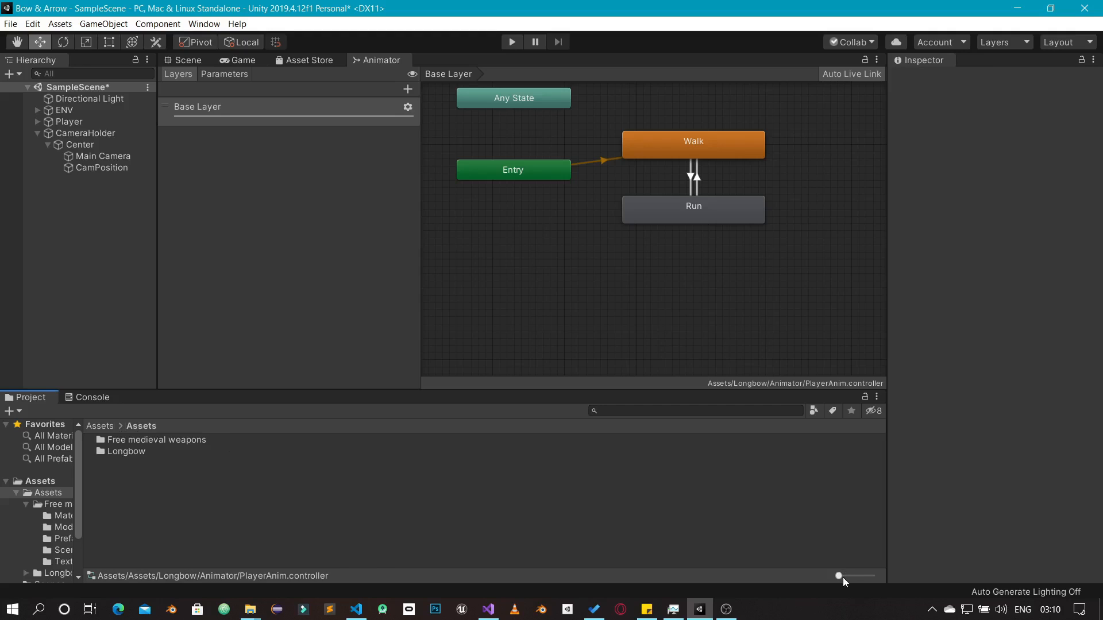
drag(840, 576, 855, 577)
double_click(174, 470)
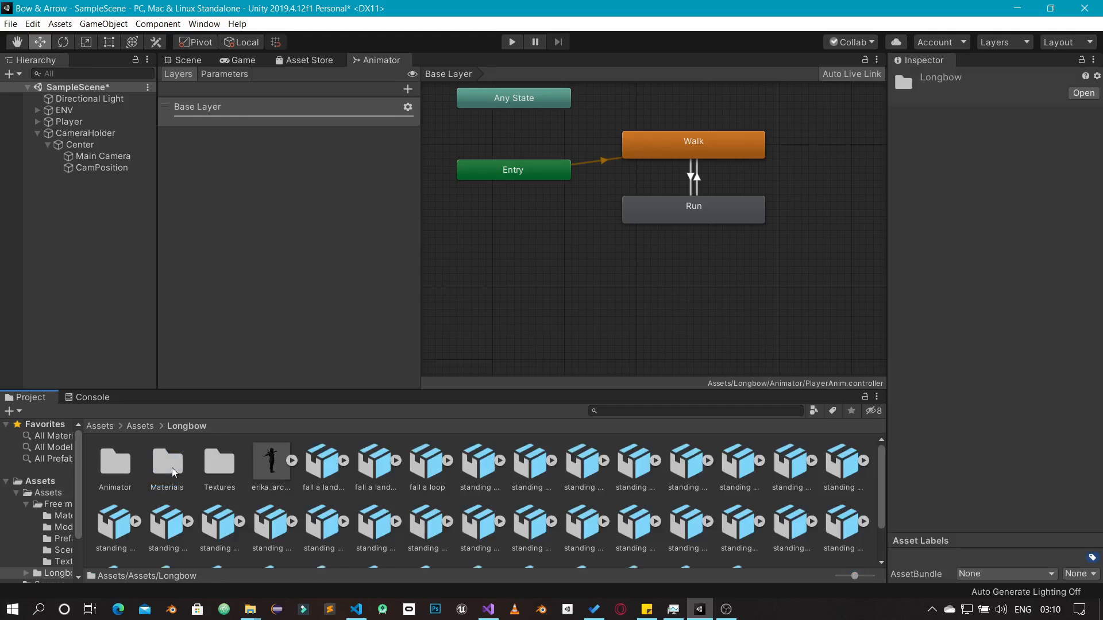
Create an avatar mask named UpperBody in the Longbow pack's Animator folder
double_click(108, 460)
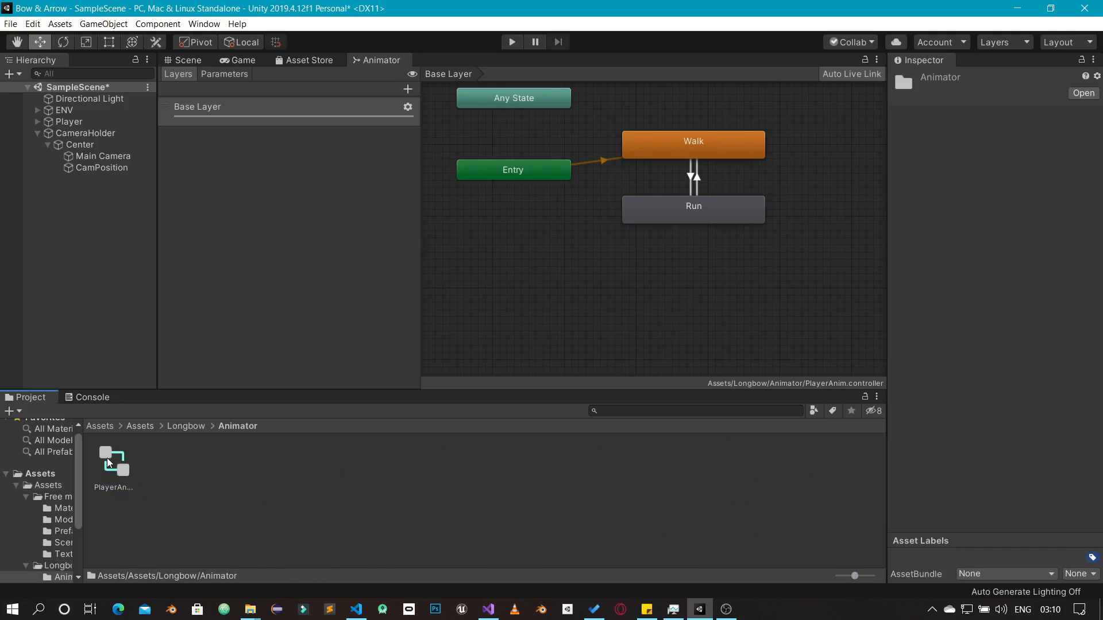
right_click(178, 465)
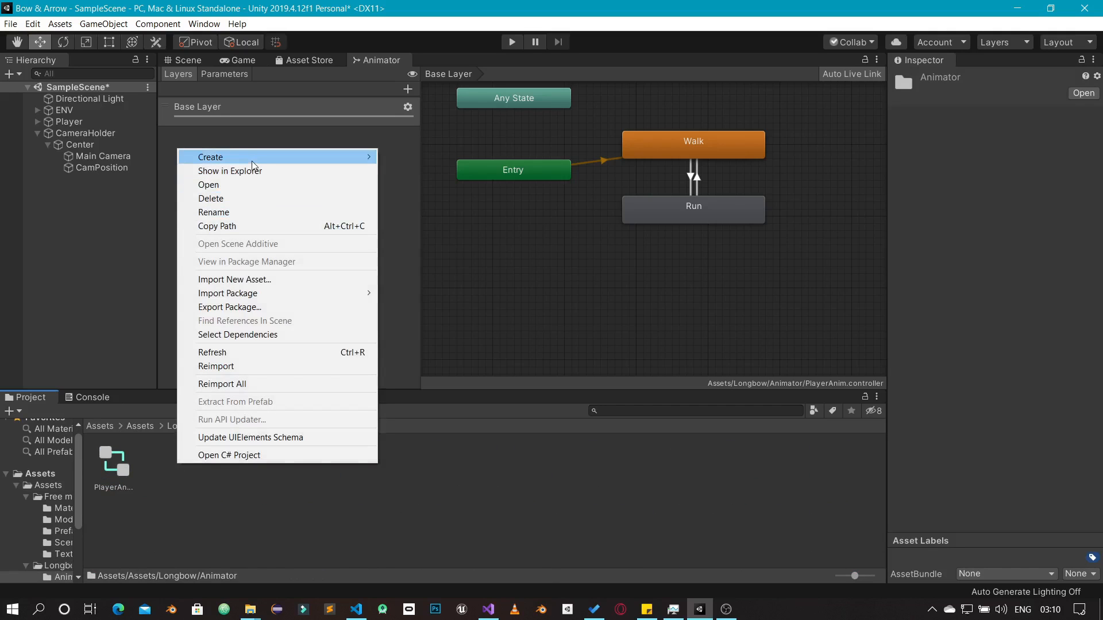
mouse_move(252, 165)
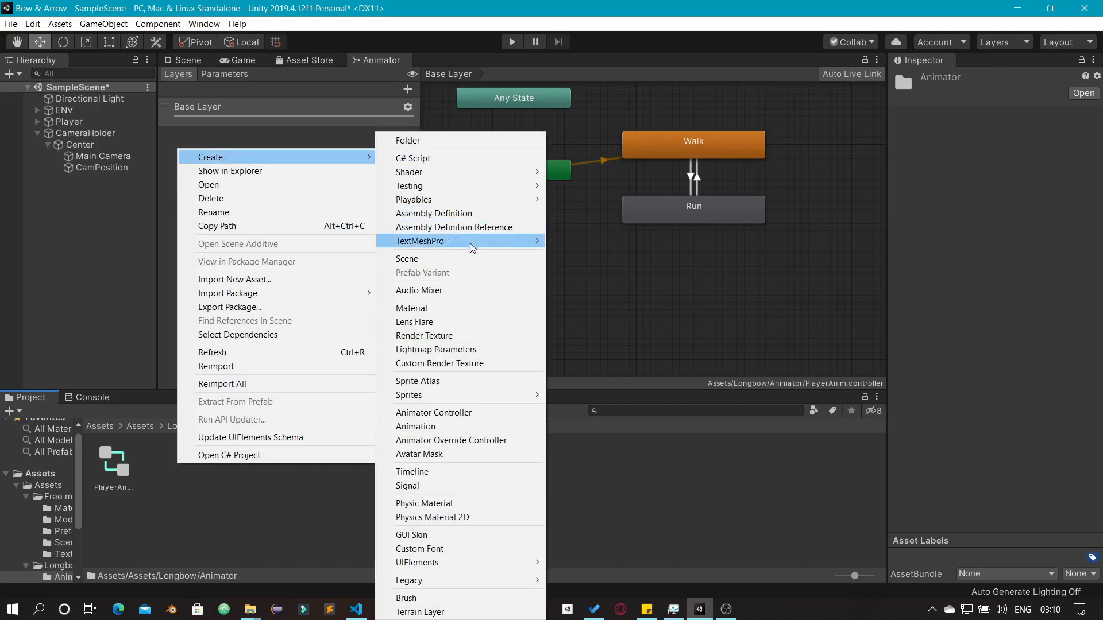
click(418, 455)
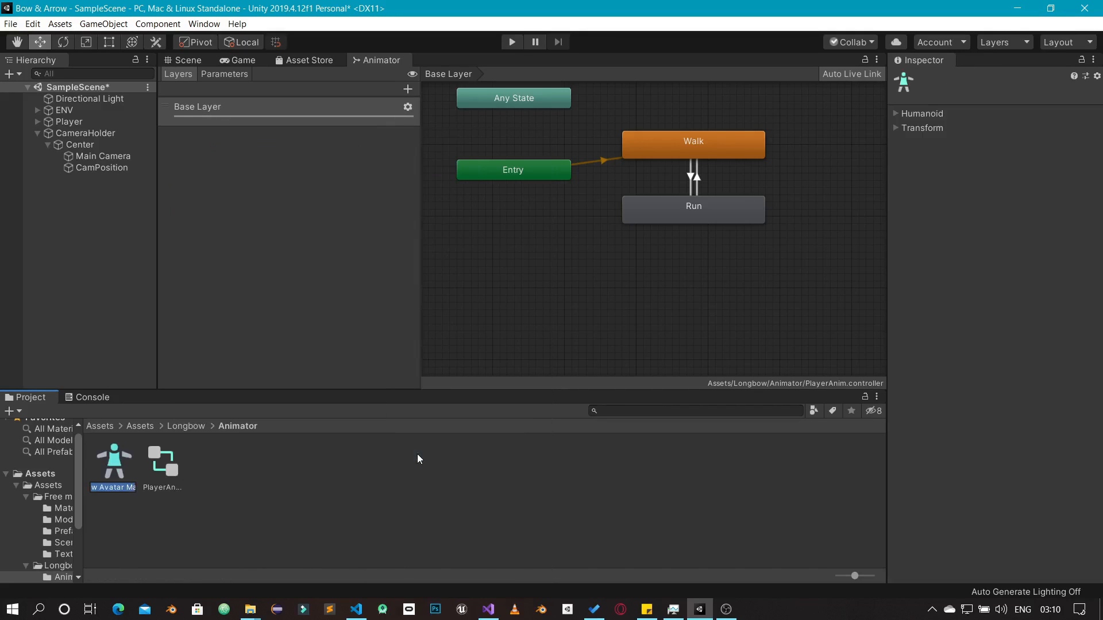
text(UpperBody)
key(Return)
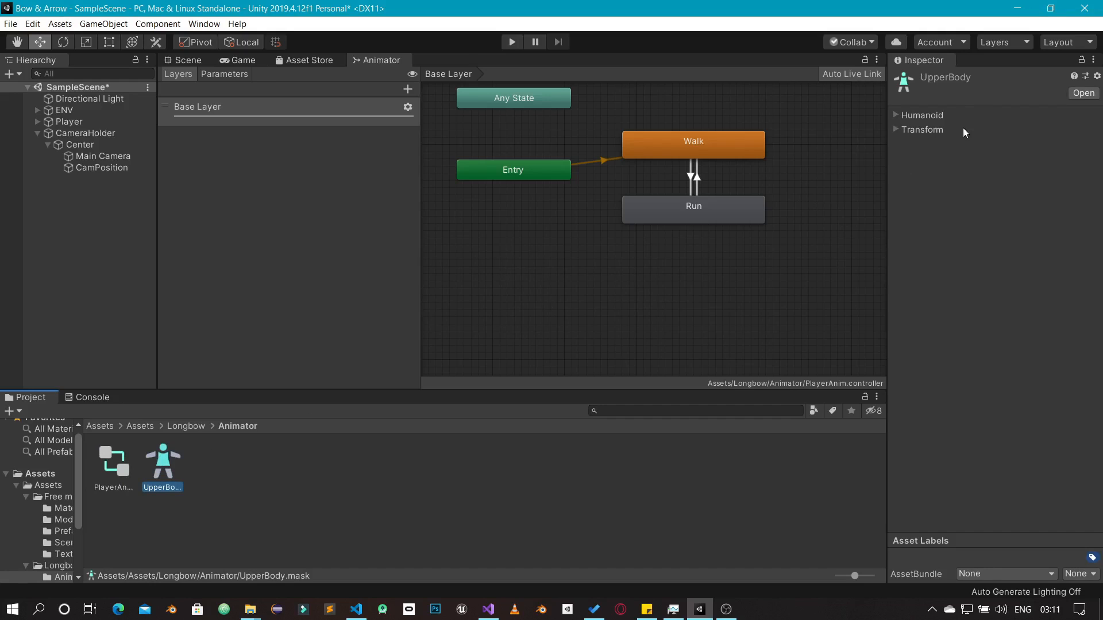
Exclude both legs, the foot IK and the ground root from the UpperBody mask's humanoid body
click(899, 115)
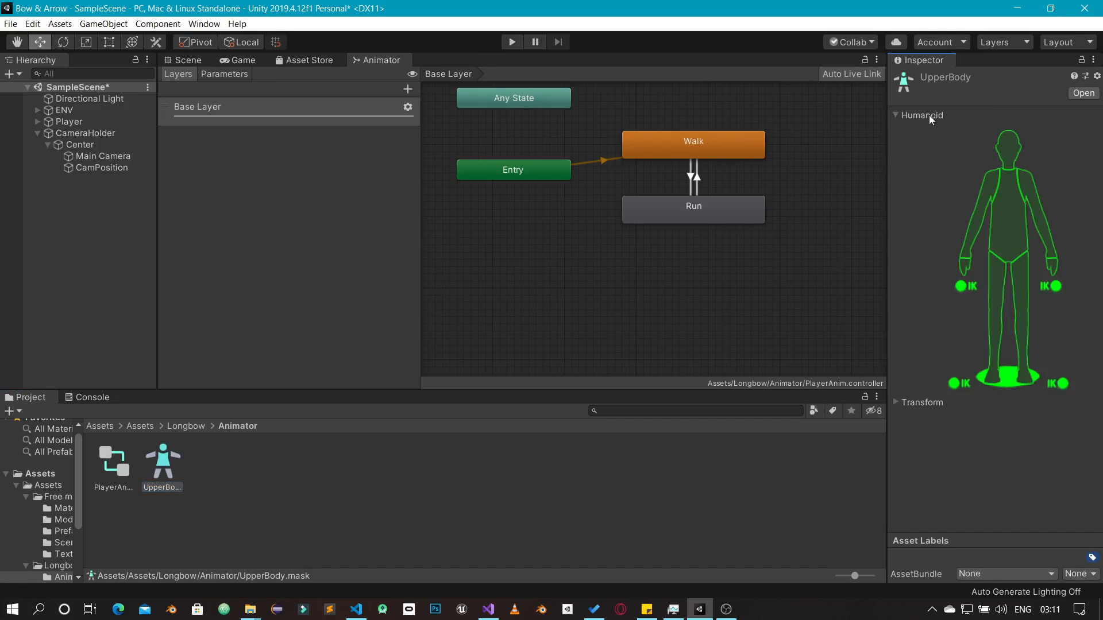
click(997, 285)
click(1019, 283)
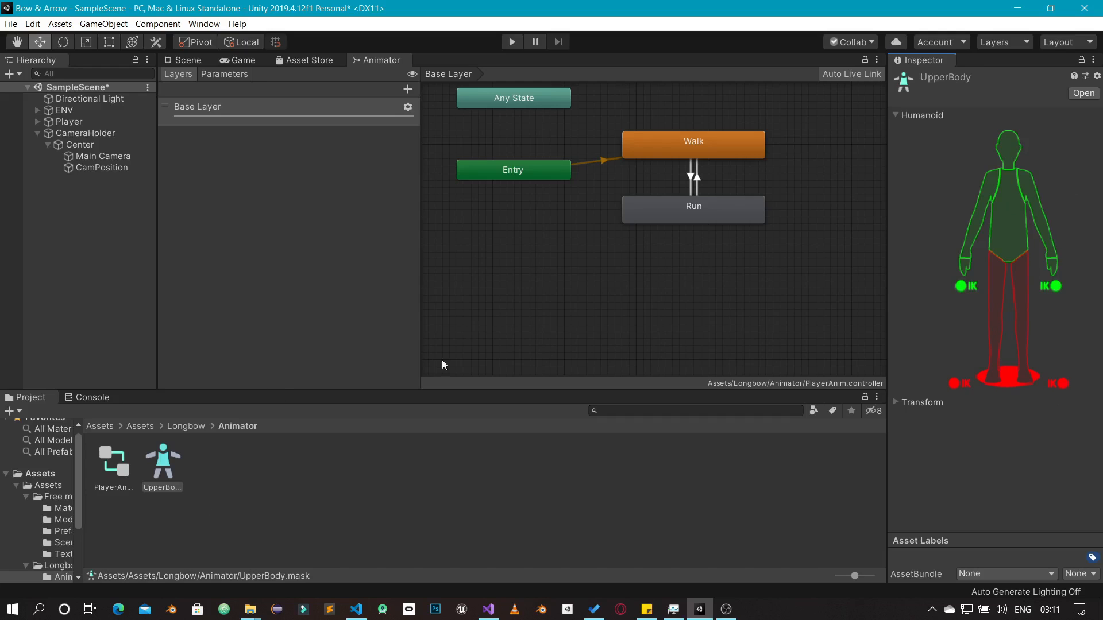
Add an animator layer named UpperBody, glance at the Base Layer's states and return to the new layer
click(406, 90)
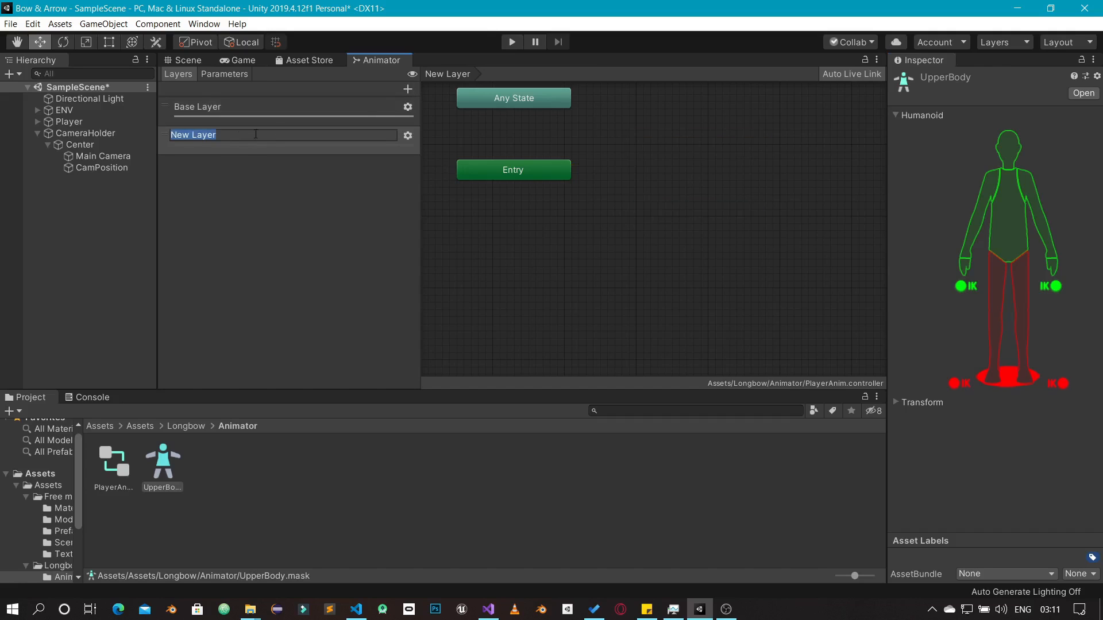
text(UpperBody)
key(Return)
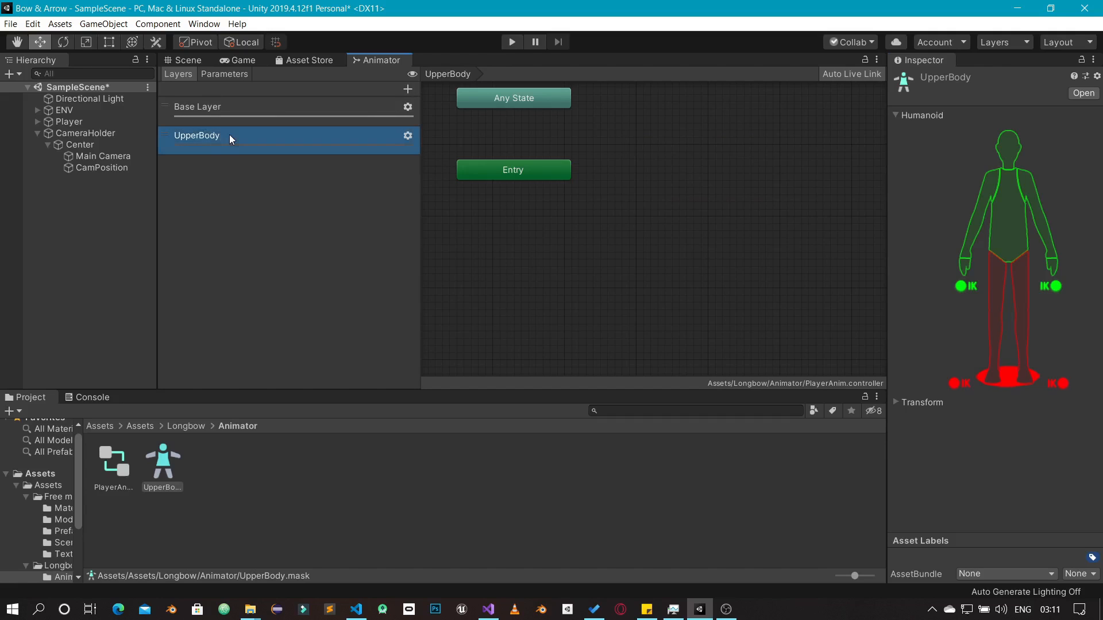
click(277, 112)
double_click(235, 111)
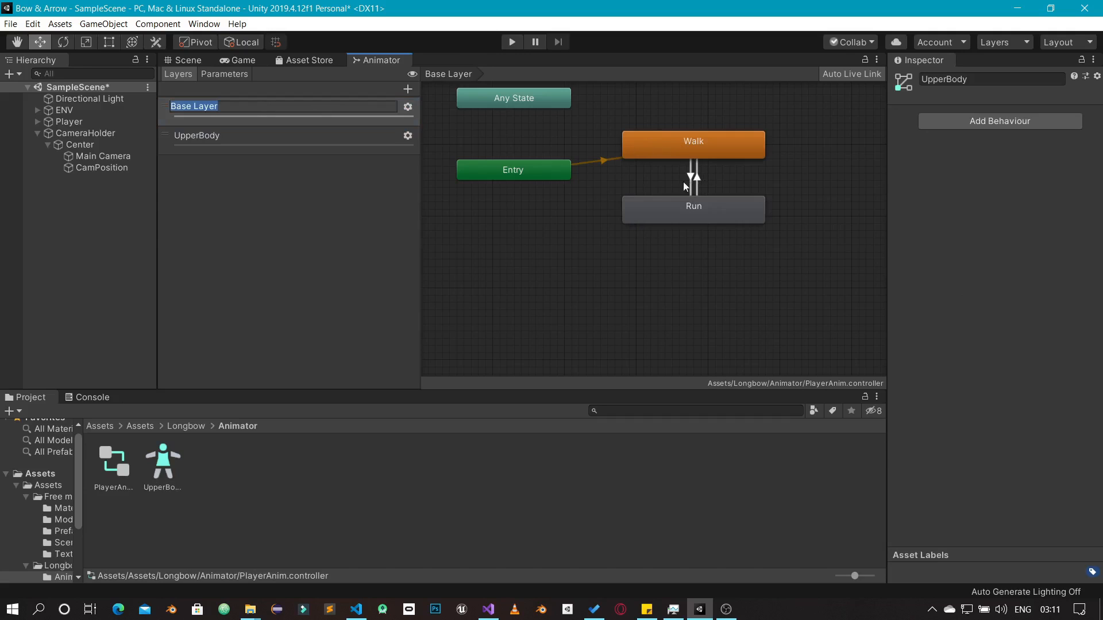
click(263, 149)
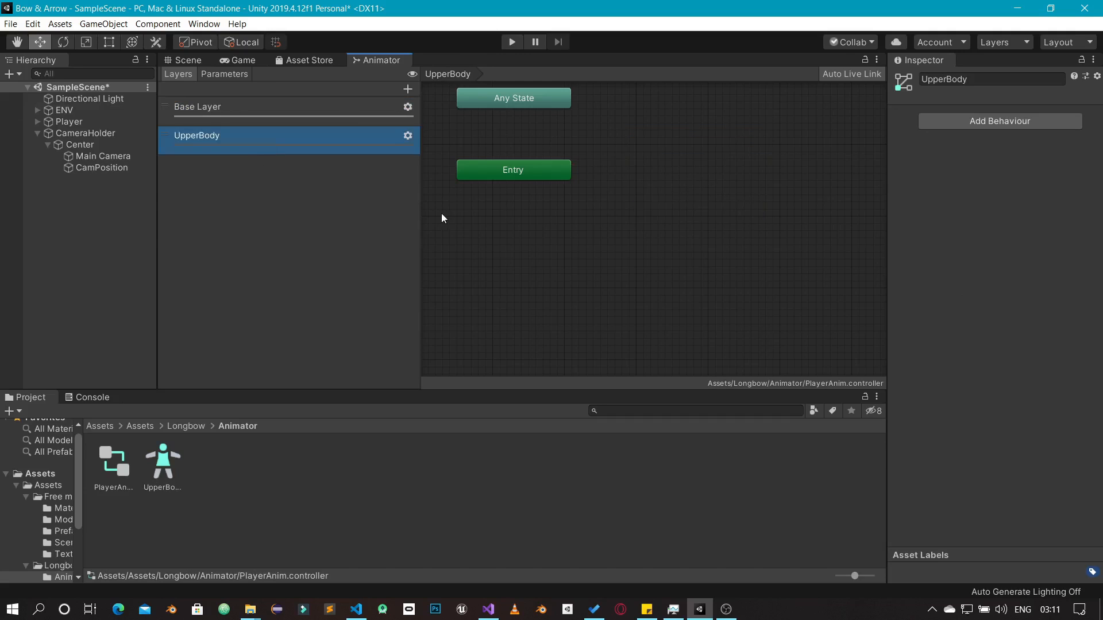
Try to assign the UpperBody mask asset from the Animator folder to the UpperBody layer's Mask setting
click(408, 136)
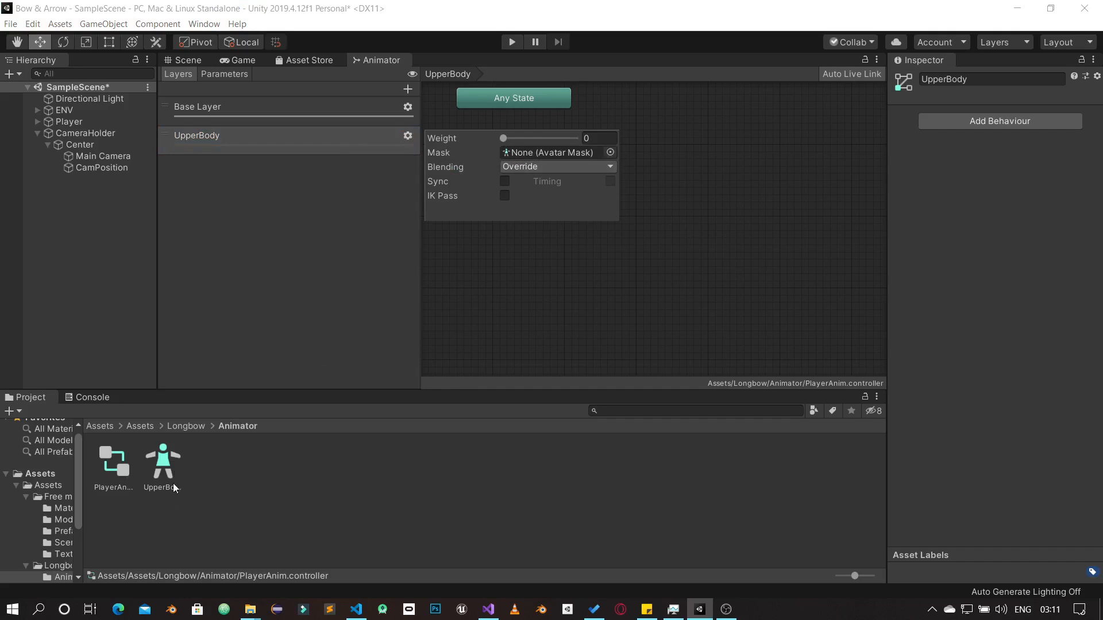
click(386, 329)
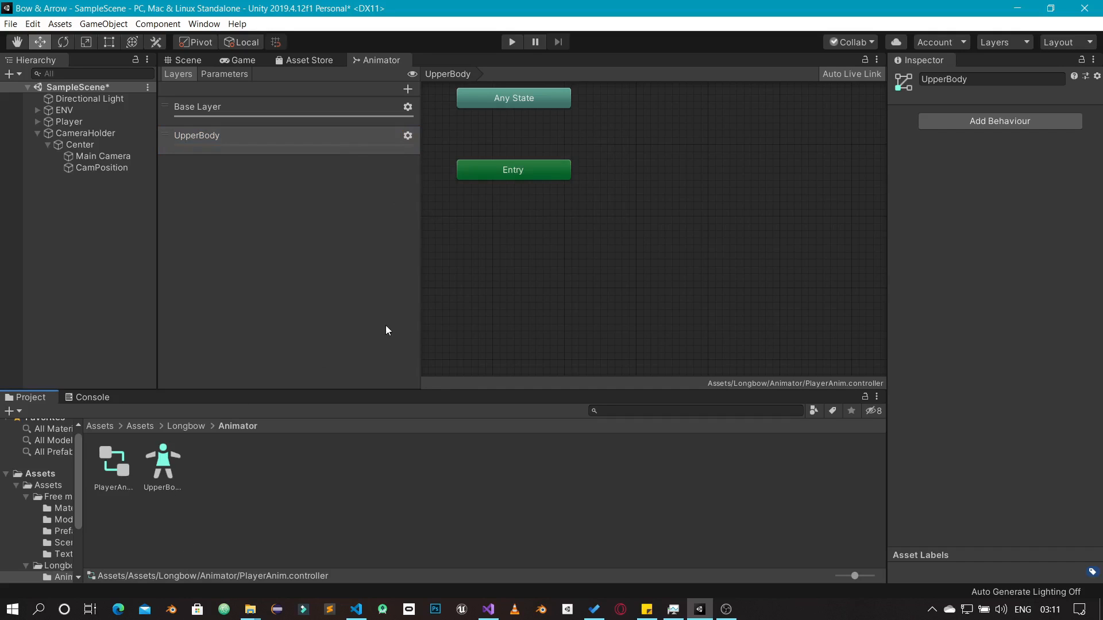
click(402, 138)
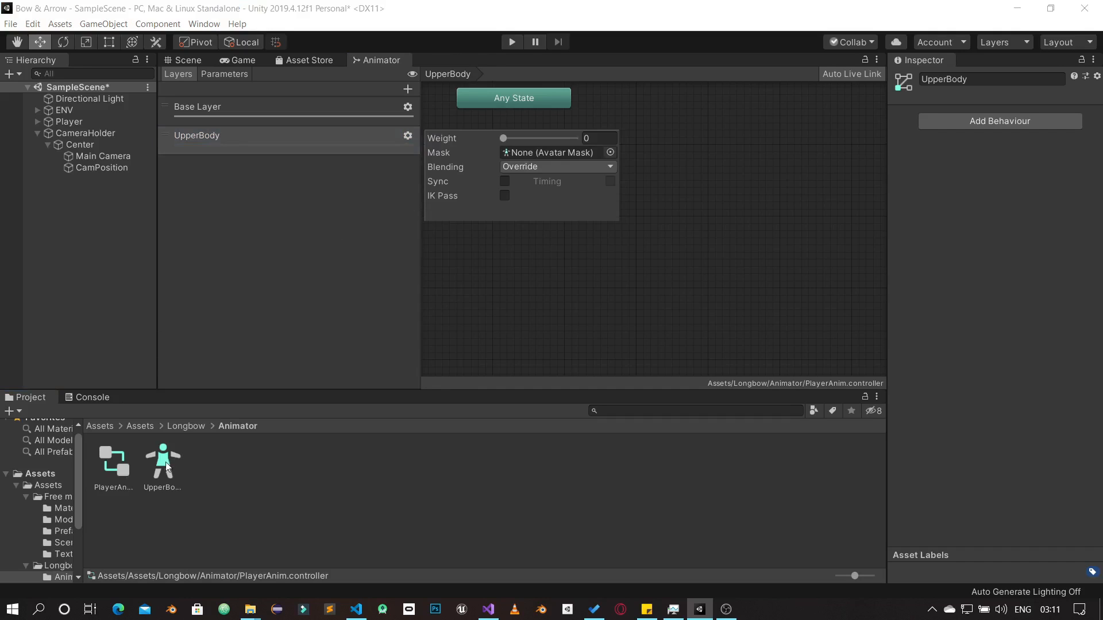
click(280, 364)
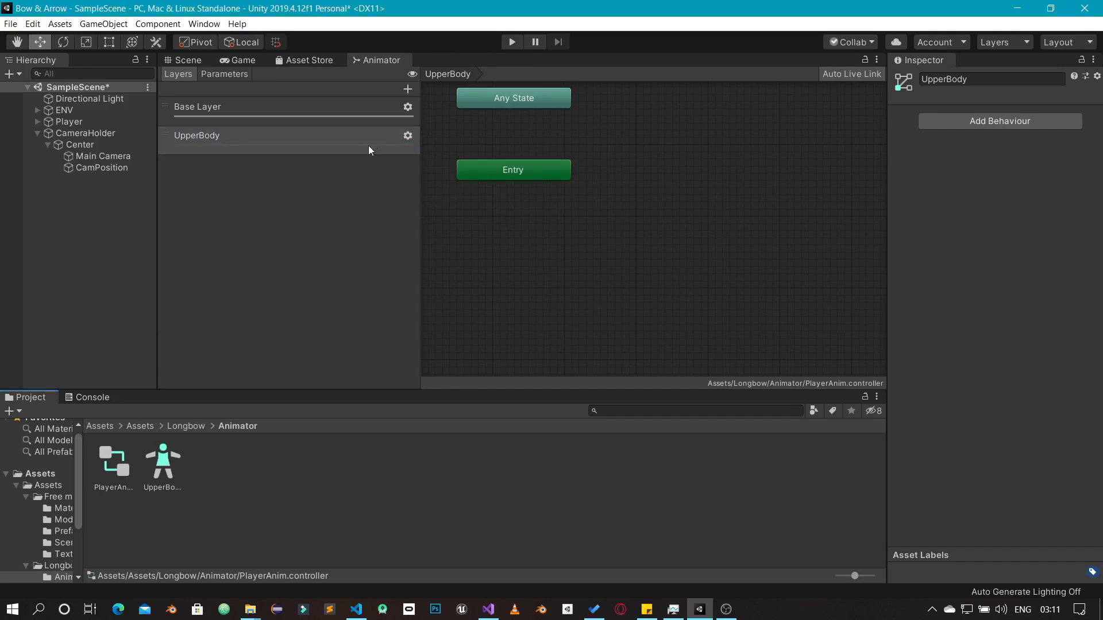
Assign the UpperBody avatar mask to the UpperBody layer and set the layer's weight to 1
click(408, 136)
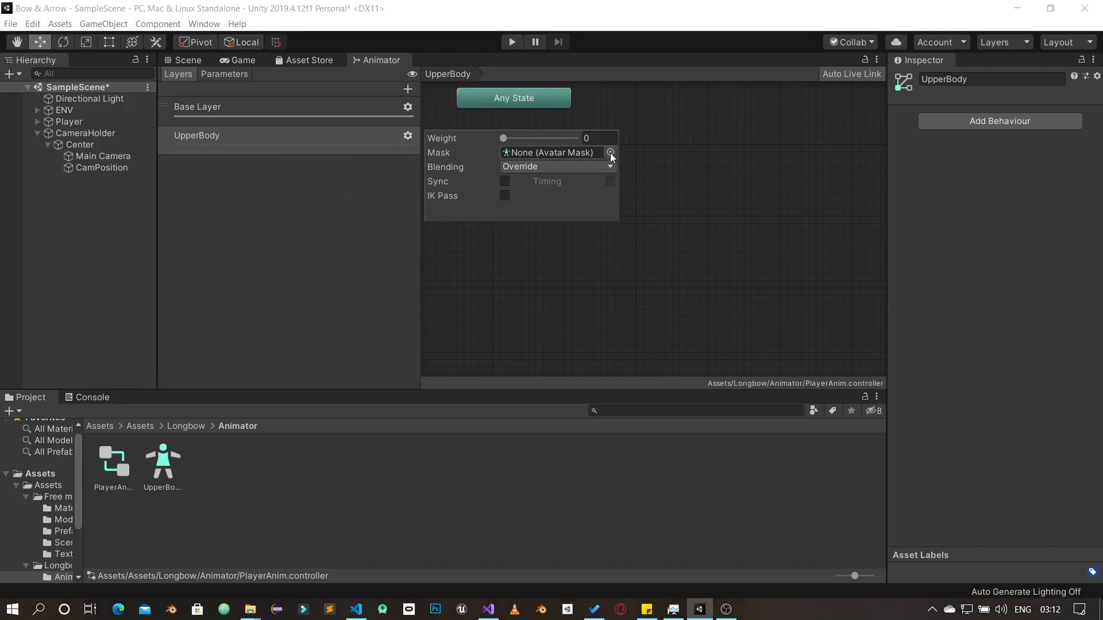
click(611, 153)
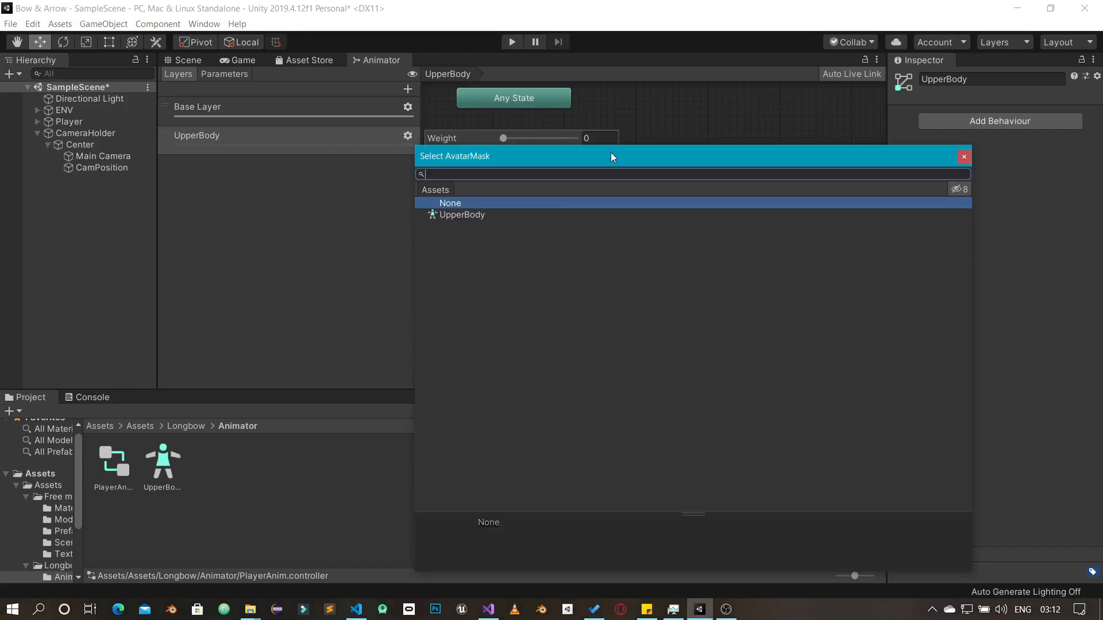
click(478, 216)
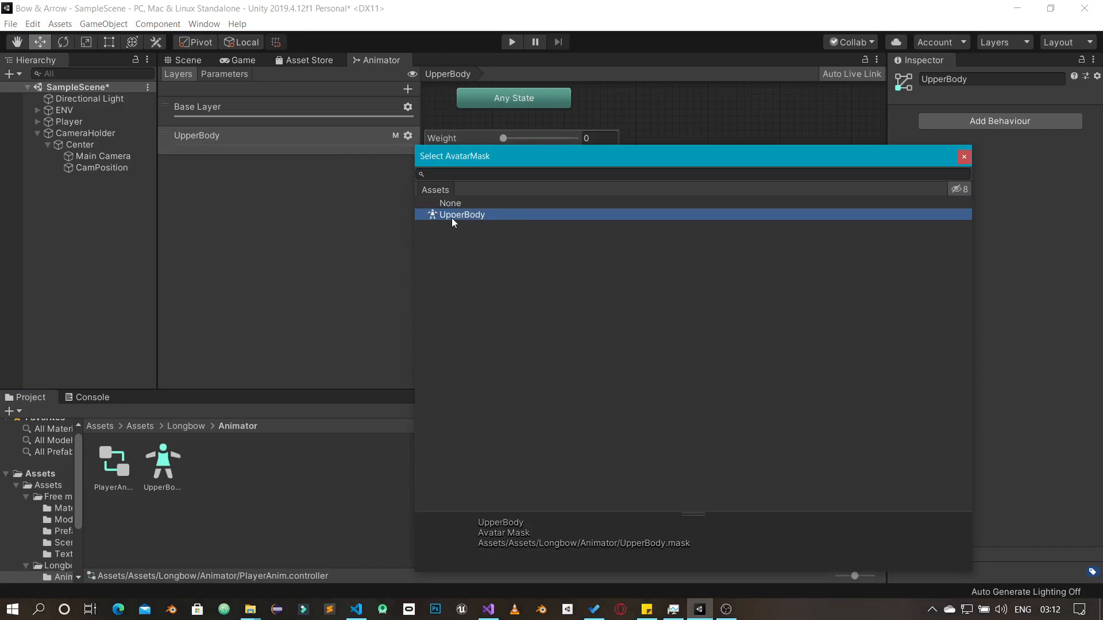
double_click(451, 215)
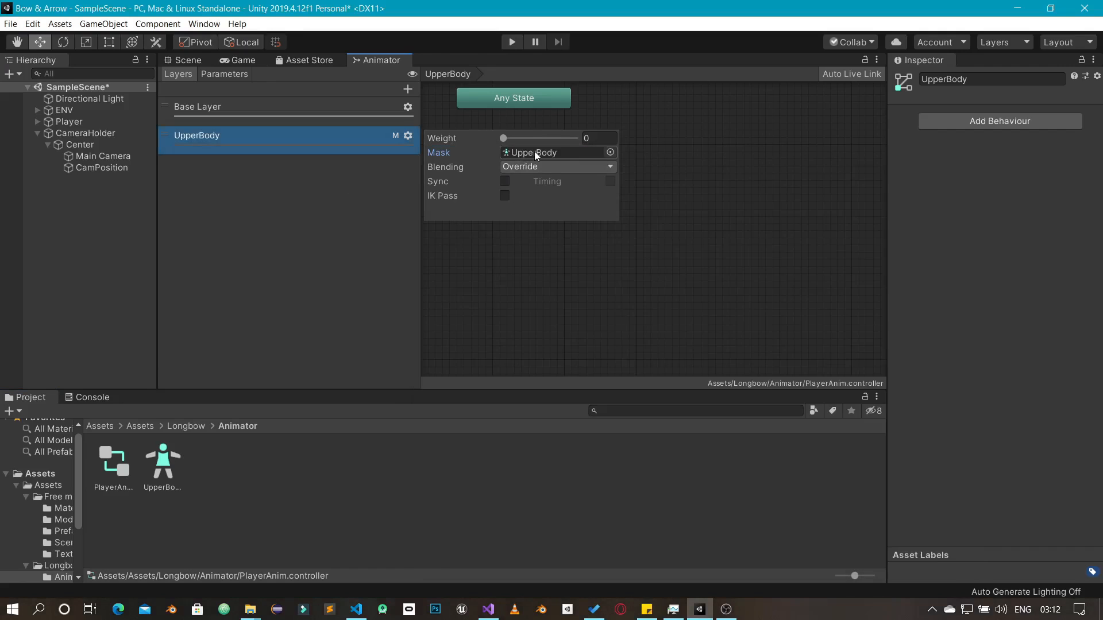
drag(507, 136, 602, 136)
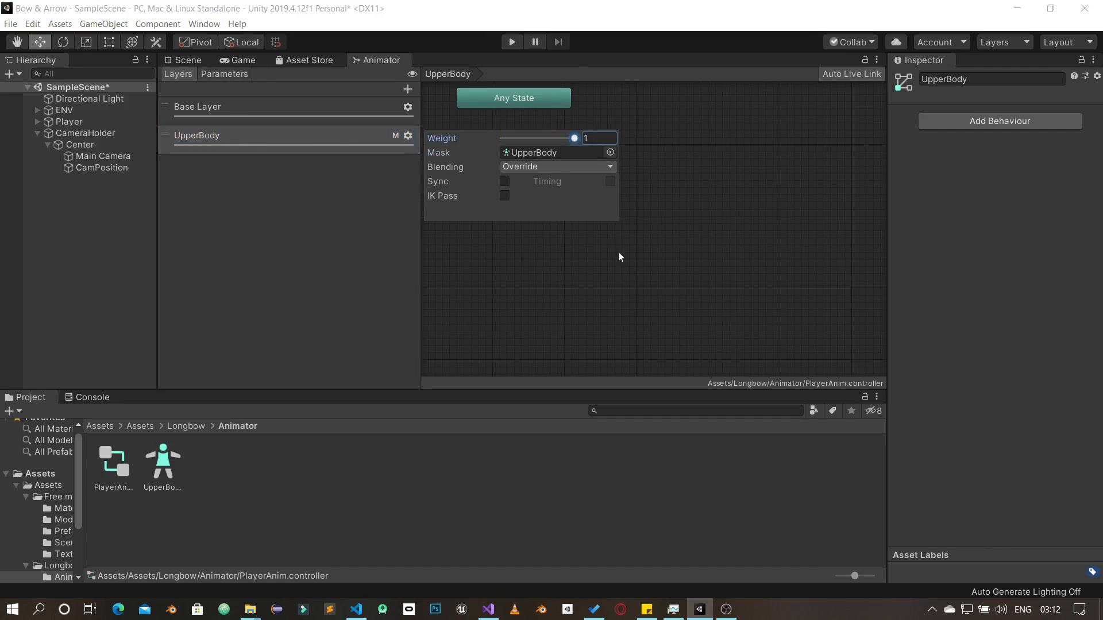
click(605, 266)
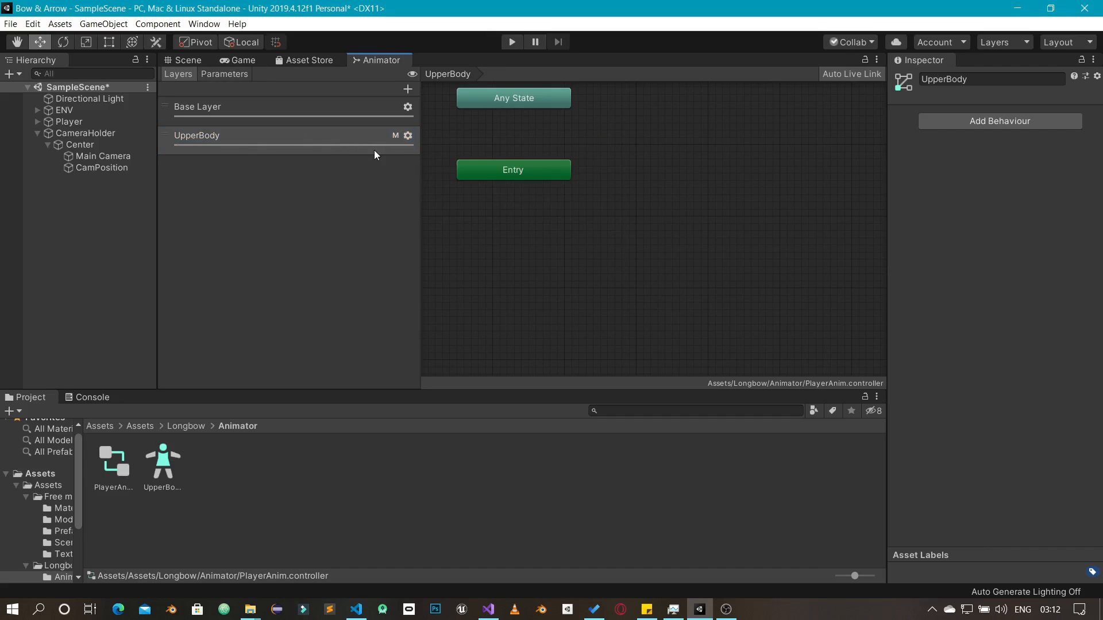
Open the Longbow folder, display its assets as a compact list and locate the standing aim clips
middle_drag(678, 180, 661, 265)
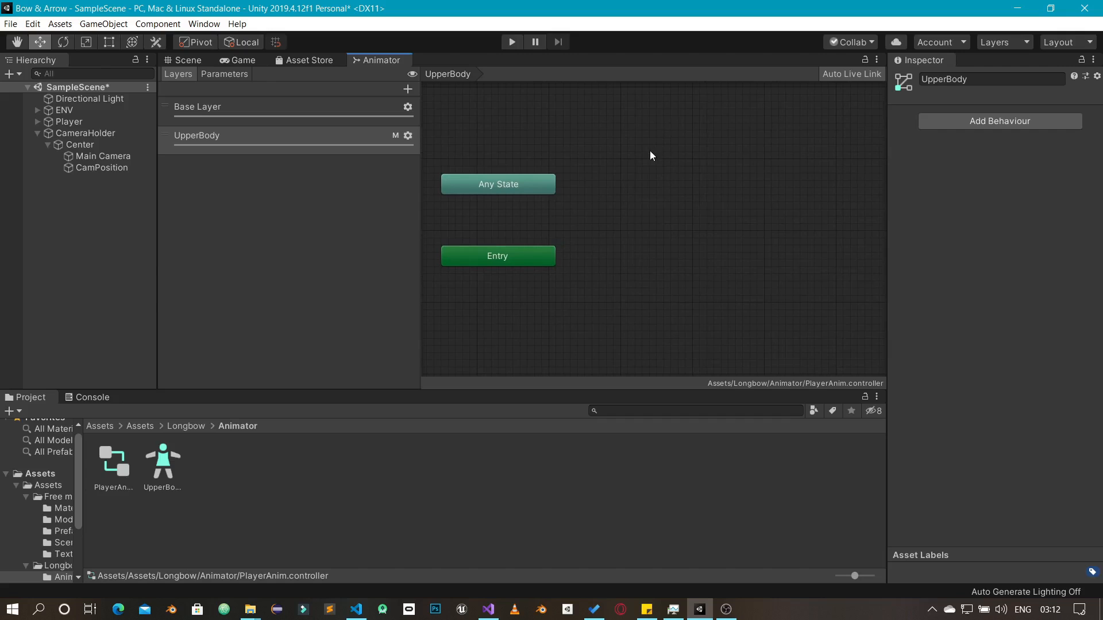
click(183, 426)
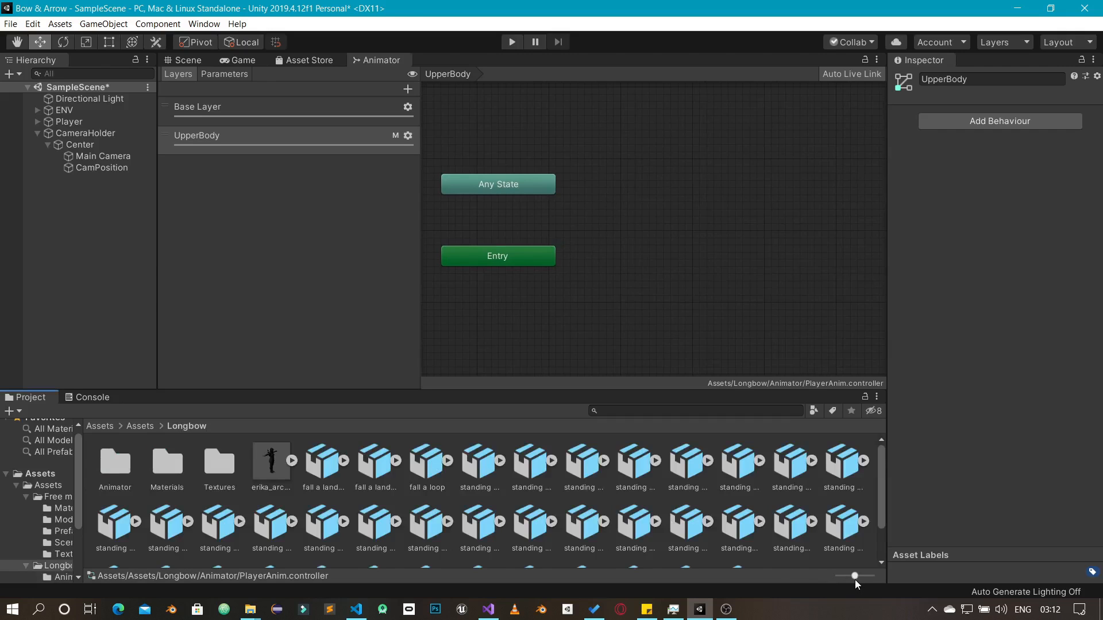
drag(854, 580, 774, 580)
scroll(149, 485, down, 5)
scroll(148, 485, up, 1)
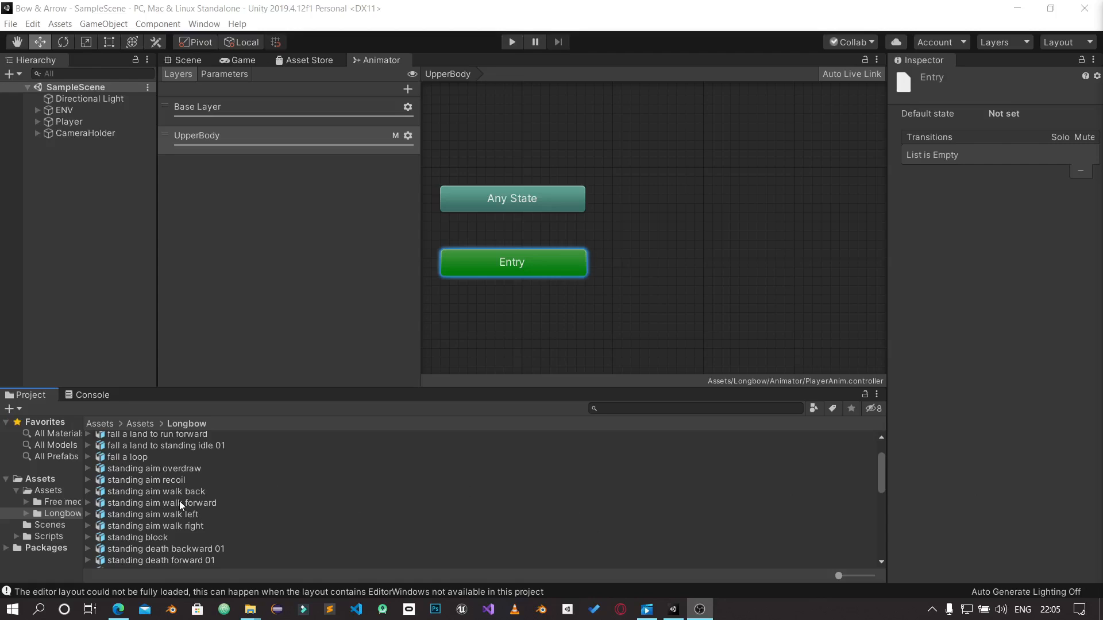
scroll(179, 501, up, 2)
scroll(187, 498, down, 2)
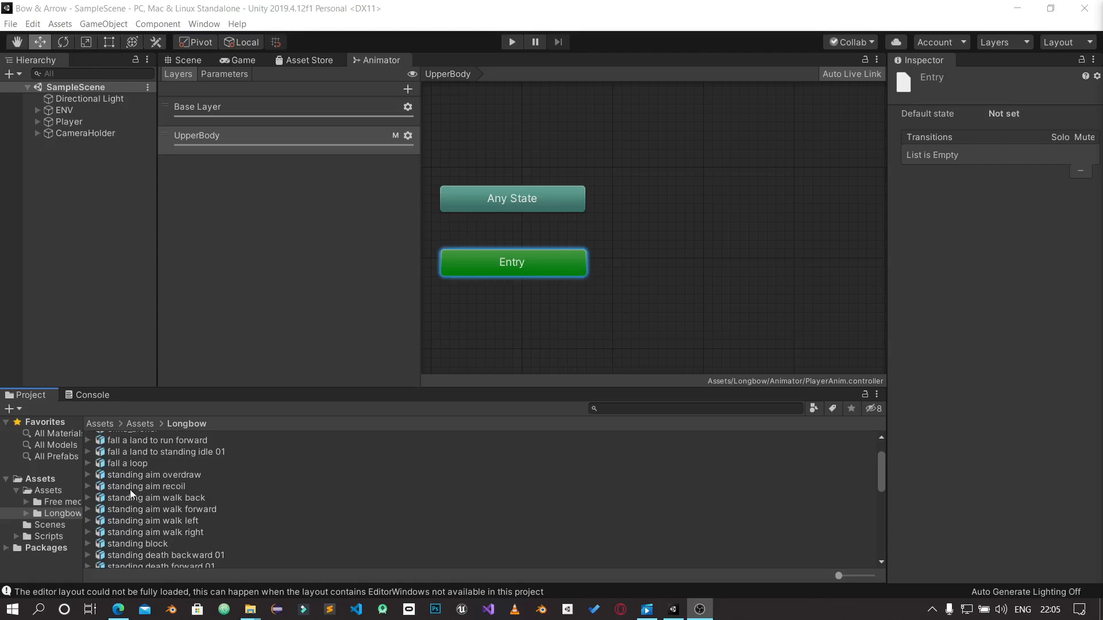
Add the Pull String clip from standing aim overdraw as a state in the UpperBody layer, beside Entry
click(91, 476)
drag(128, 500, 490, 349)
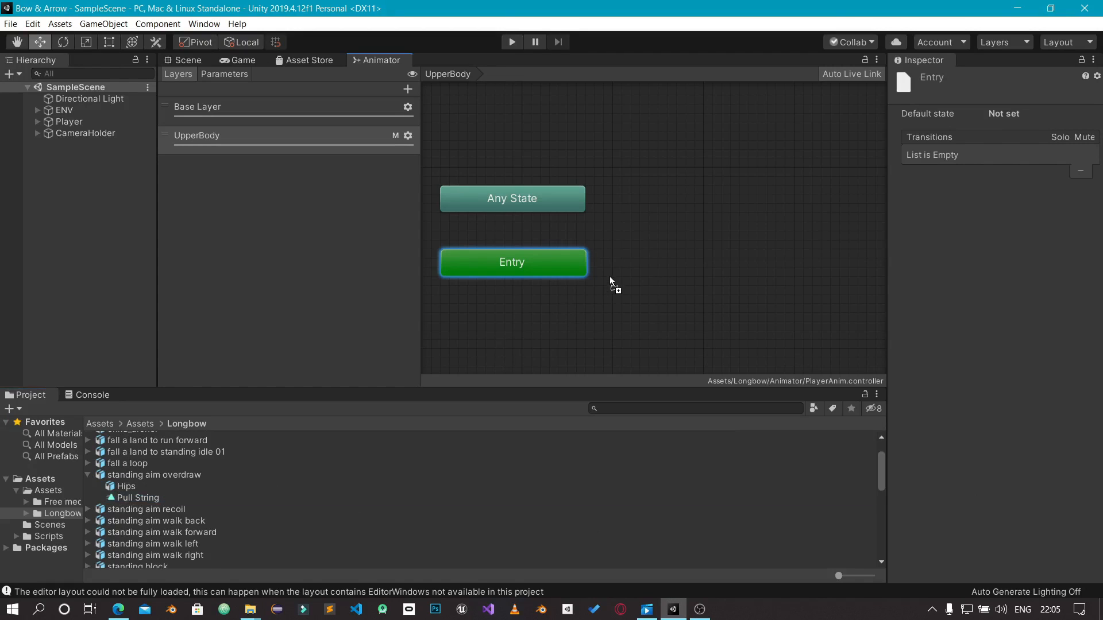
drag(610, 280, 611, 281)
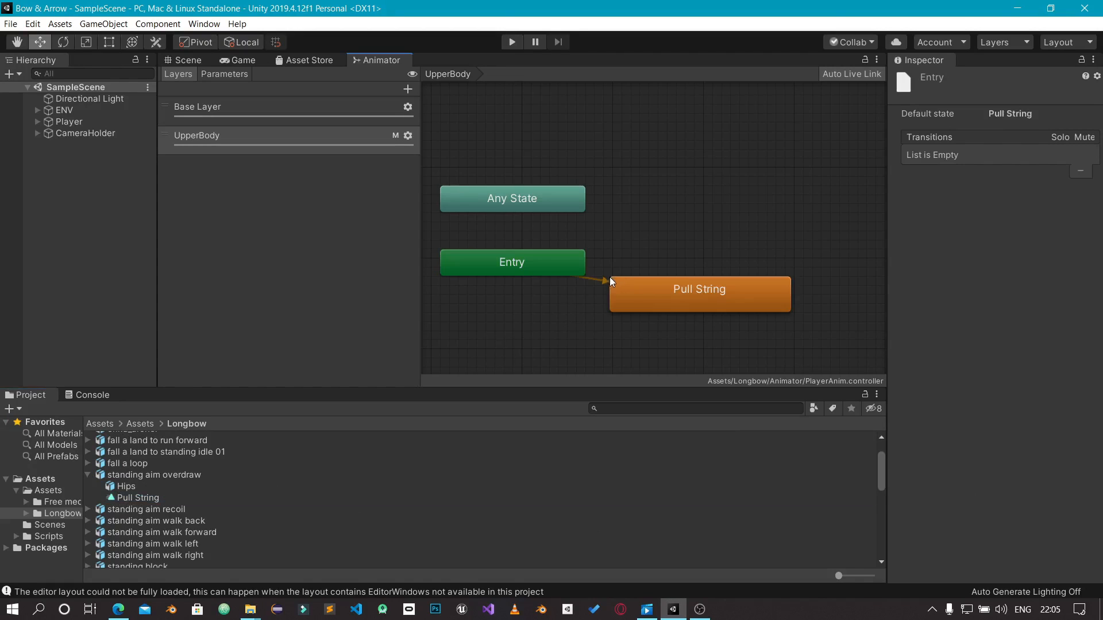
Add the Fire Arrow clip from standing aim recoil as a state above Pull String
click(88, 509)
scroll(92, 506, down, 2)
drag(125, 493, 591, 305)
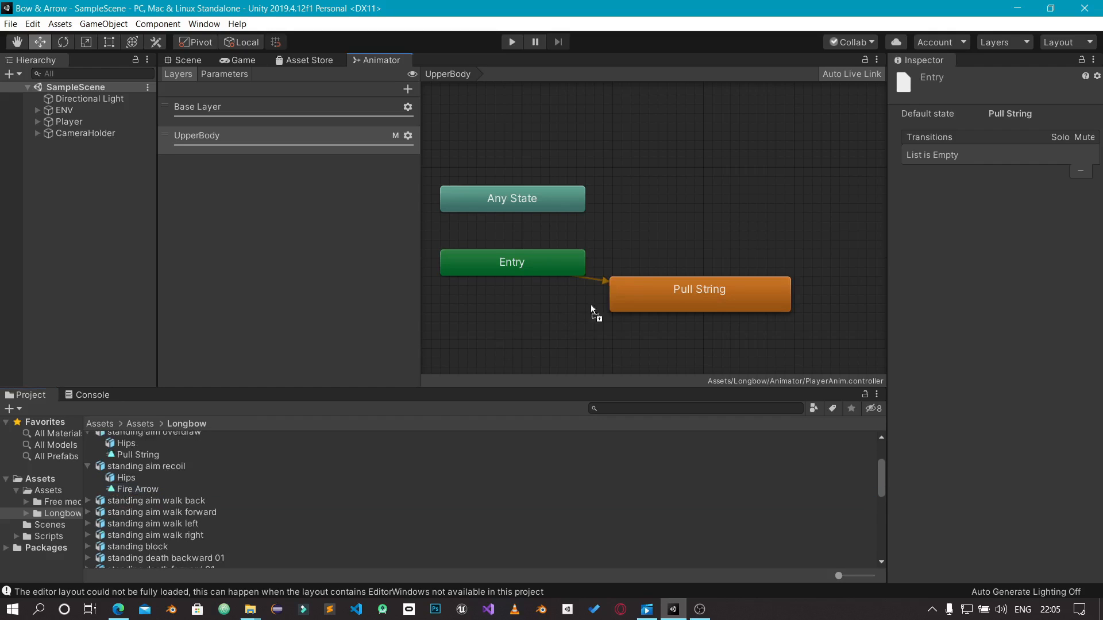
drag(699, 219, 699, 220)
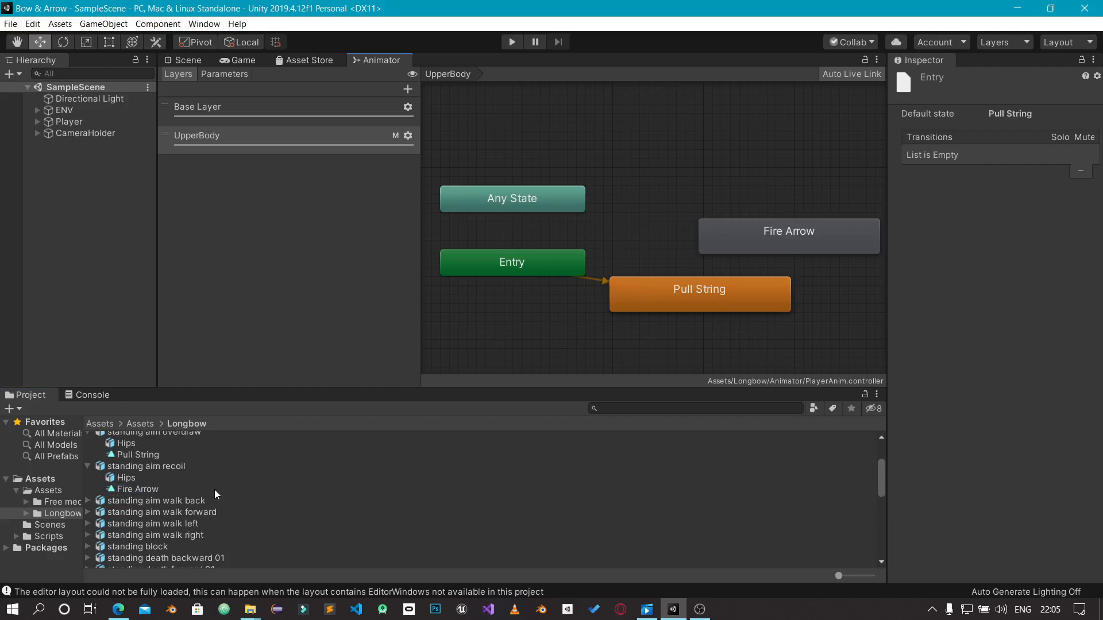
Add the Draw Arrow clip from standing draw arrow to the UpperBody layer and place it above Fire Arrow
scroll(185, 485, down, 5)
scroll(185, 486, down, 8)
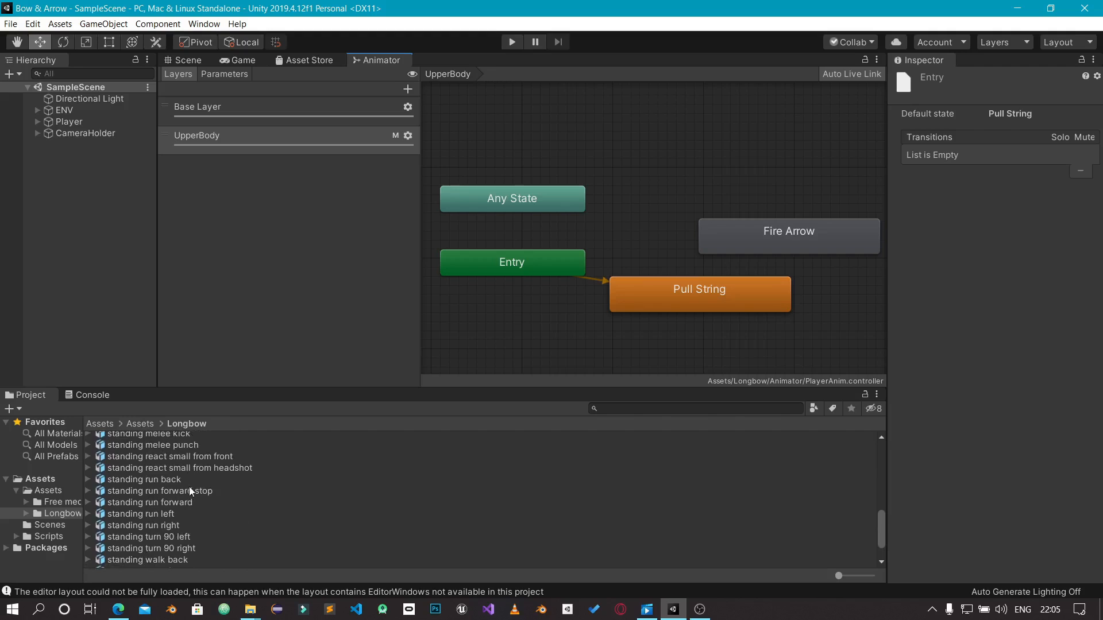
scroll(188, 487, up, 2)
scroll(173, 502, up, 2)
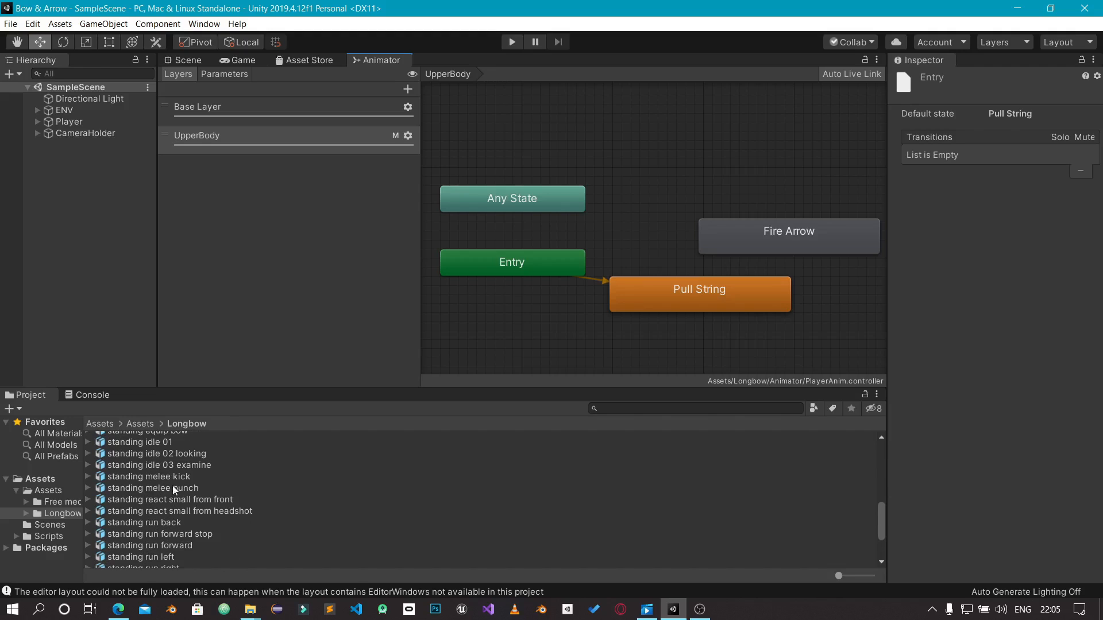
scroll(179, 501, up, 2)
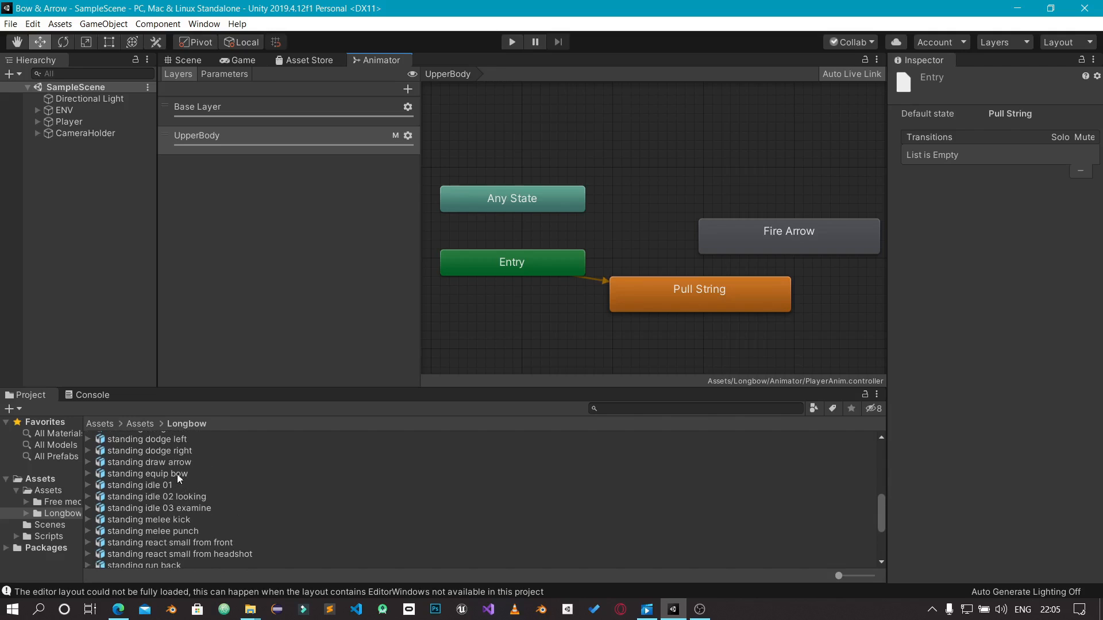
click(87, 462)
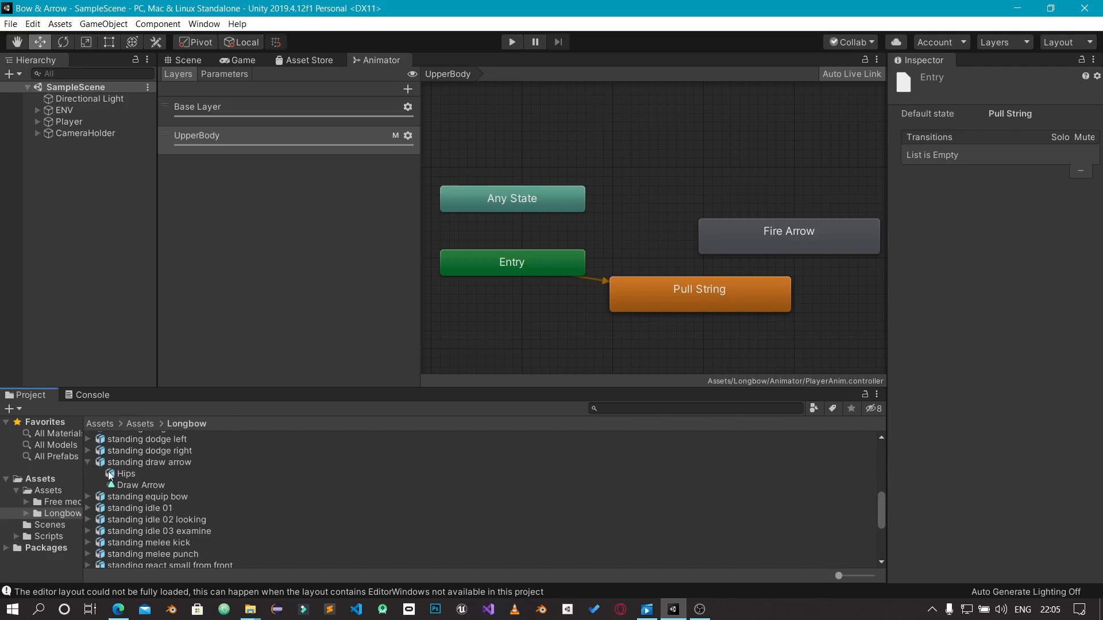
click(135, 486)
drag(133, 488, 580, 257)
drag(652, 185, 722, 176)
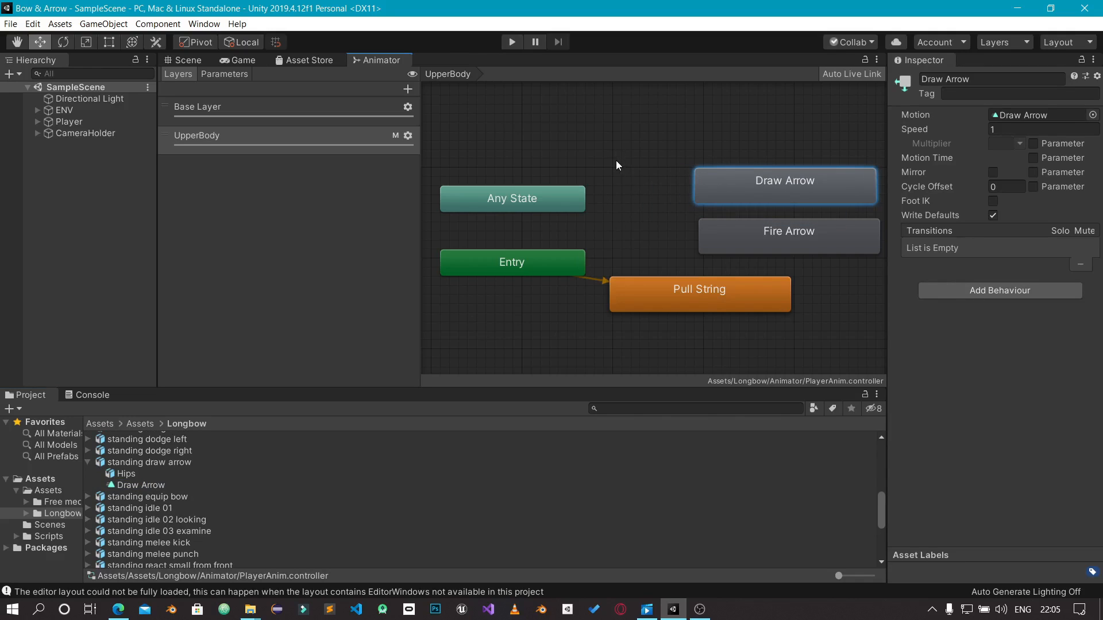
Create an empty state in the UpperBody layer, place it above Draw Arrow and name it Empty
right_click(616, 187)
mouse_move(638, 195)
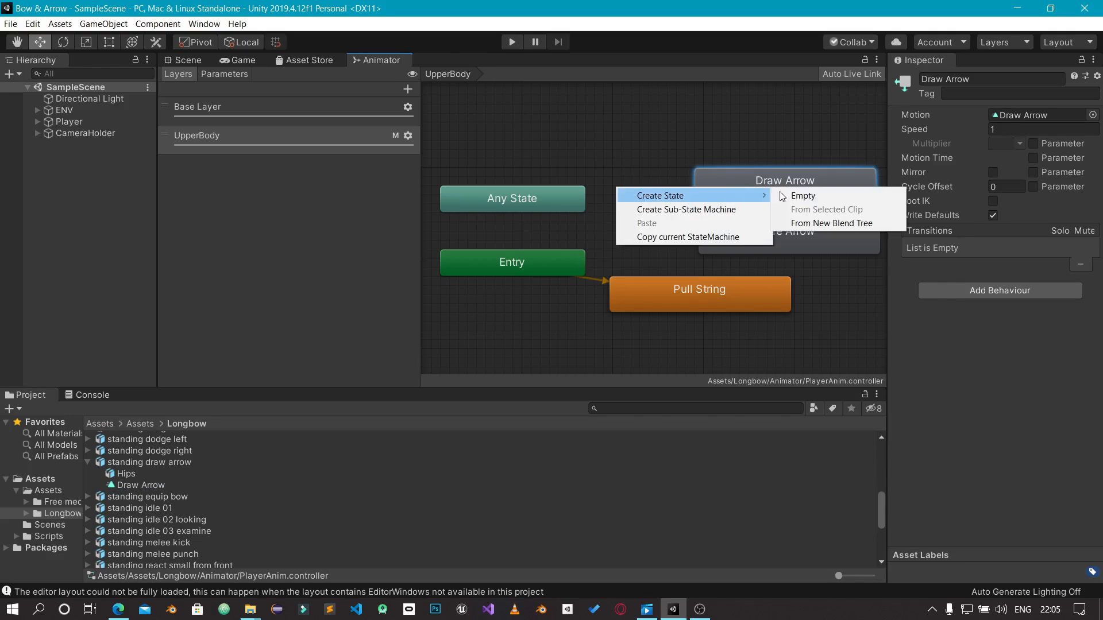
click(816, 197)
drag(692, 197, 667, 140)
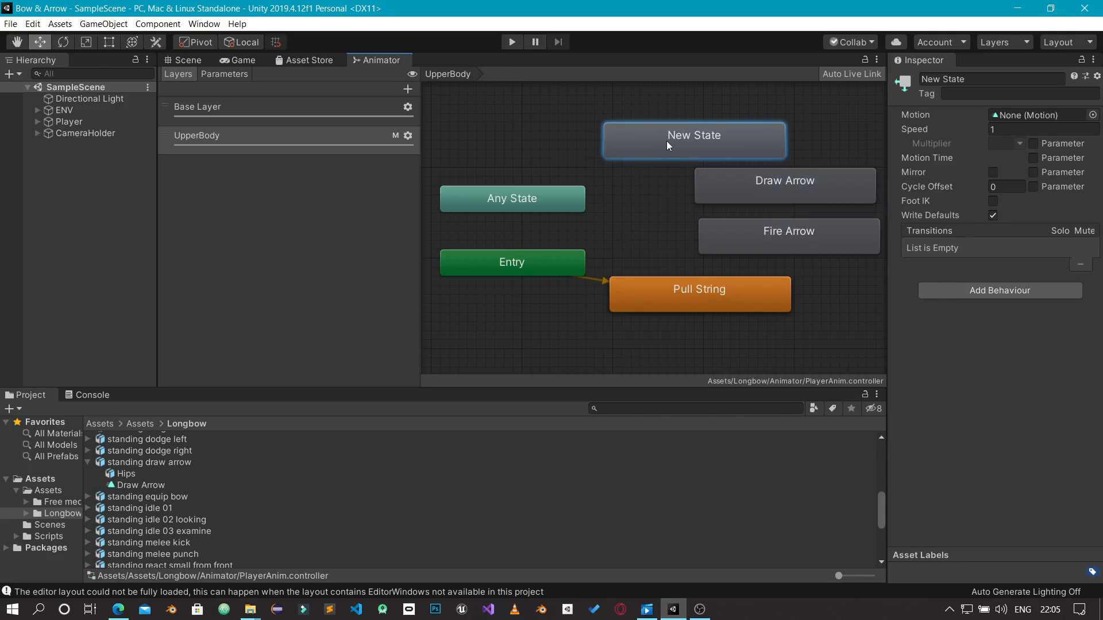
click(945, 78)
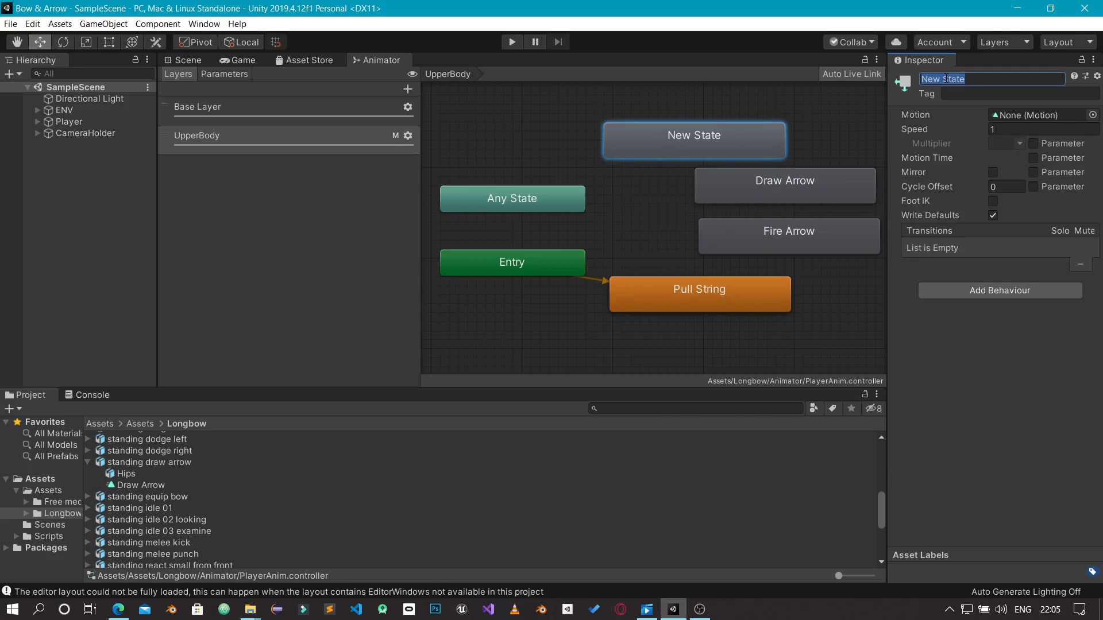
text(Empty)
key(Return)
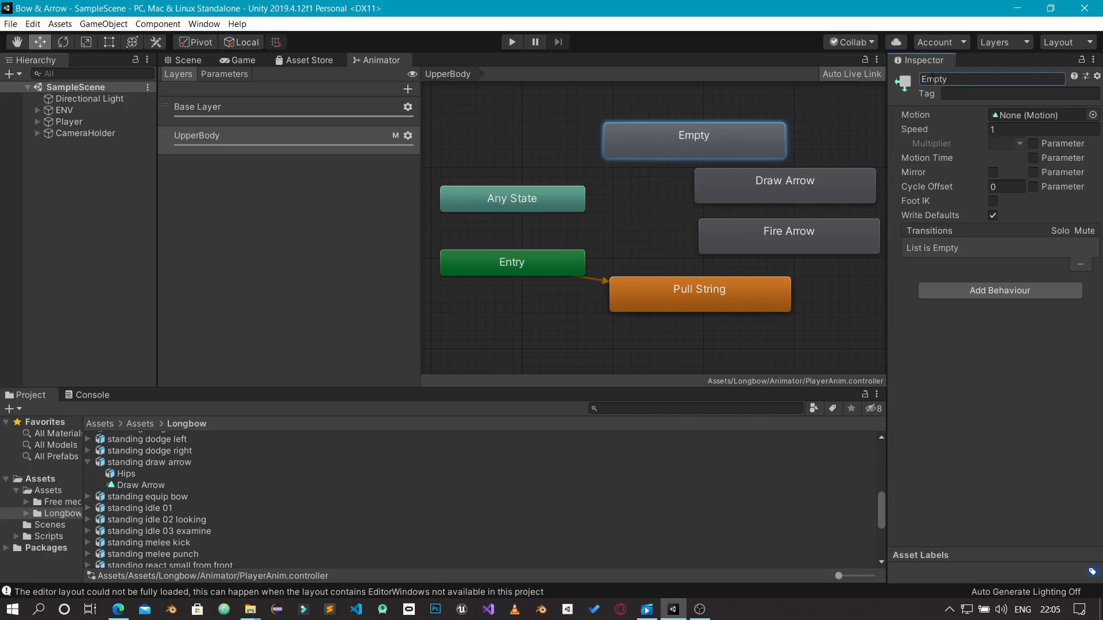
Make Empty the layer's default state beside Entry, and arrange Draw Arrow and Fire Arrow in a row above it
right_click(660, 147)
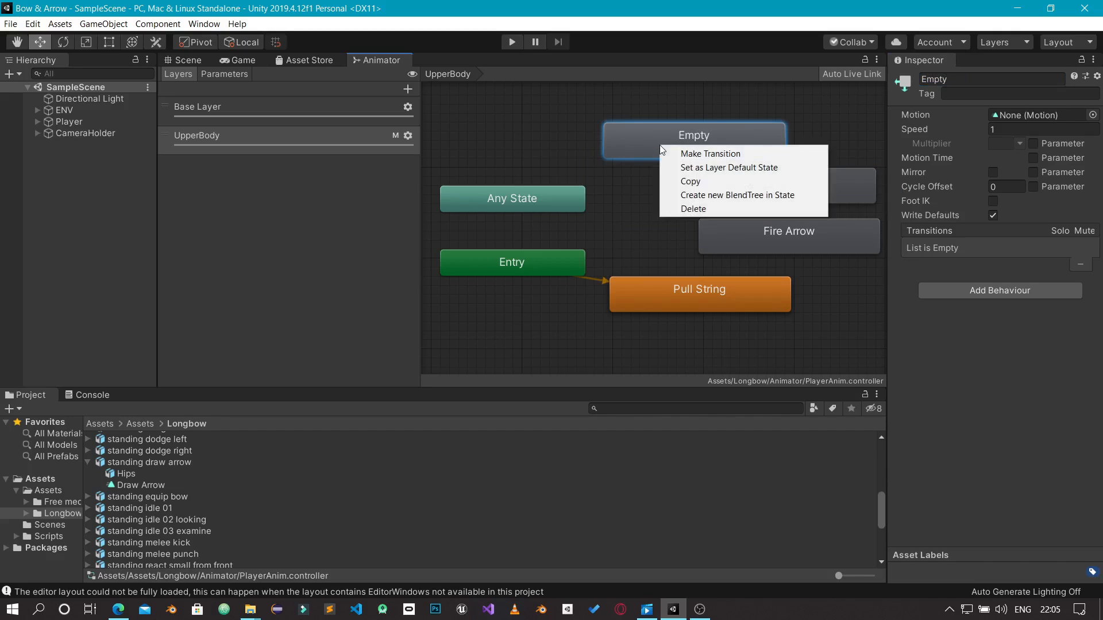
click(730, 167)
mouse_move(709, 154)
mouse_down()
mouse_move(684, 198)
mouse_move(735, 229)
mouse_move(734, 247)
mouse_up()
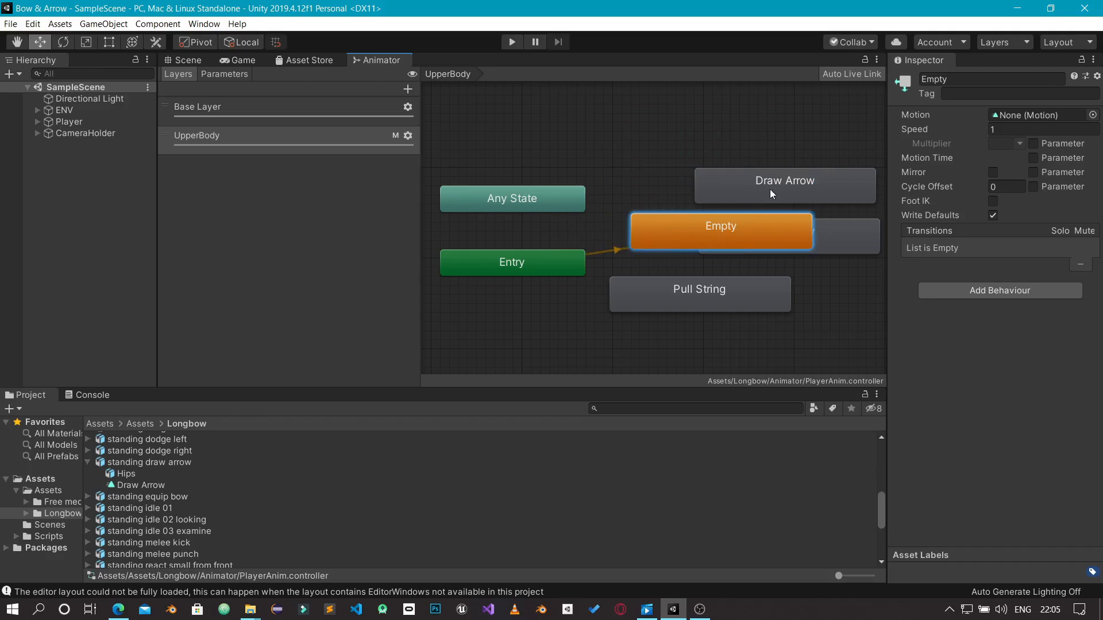
mouse_move(770, 189)
mouse_down()
mouse_move(687, 143)
mouse_move(645, 143)
mouse_up()
drag(845, 236, 806, 151)
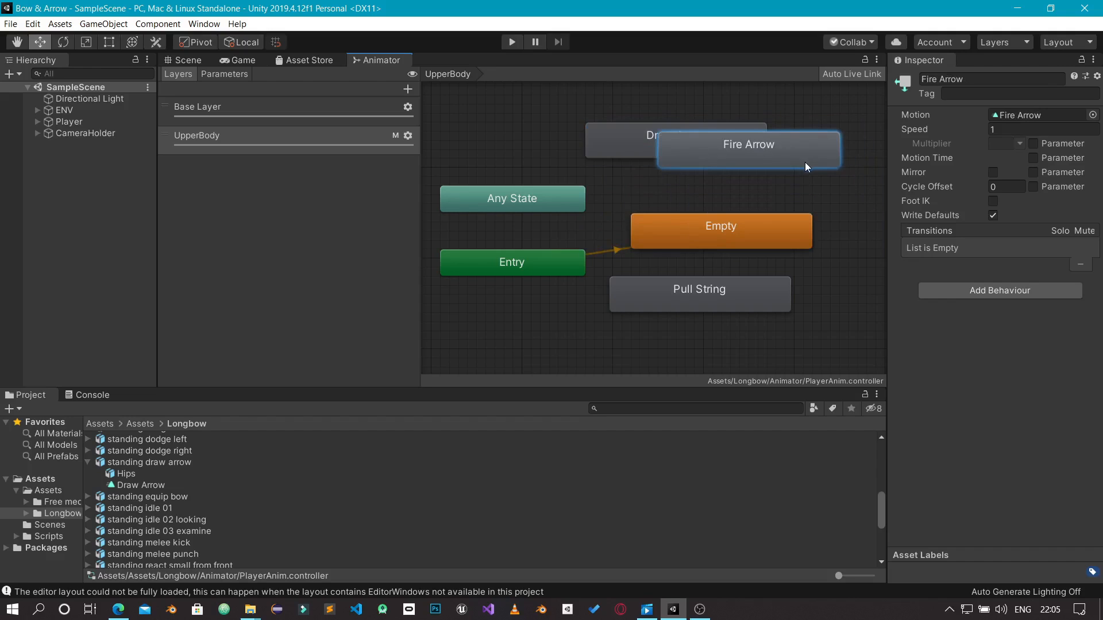
drag(639, 137, 519, 119)
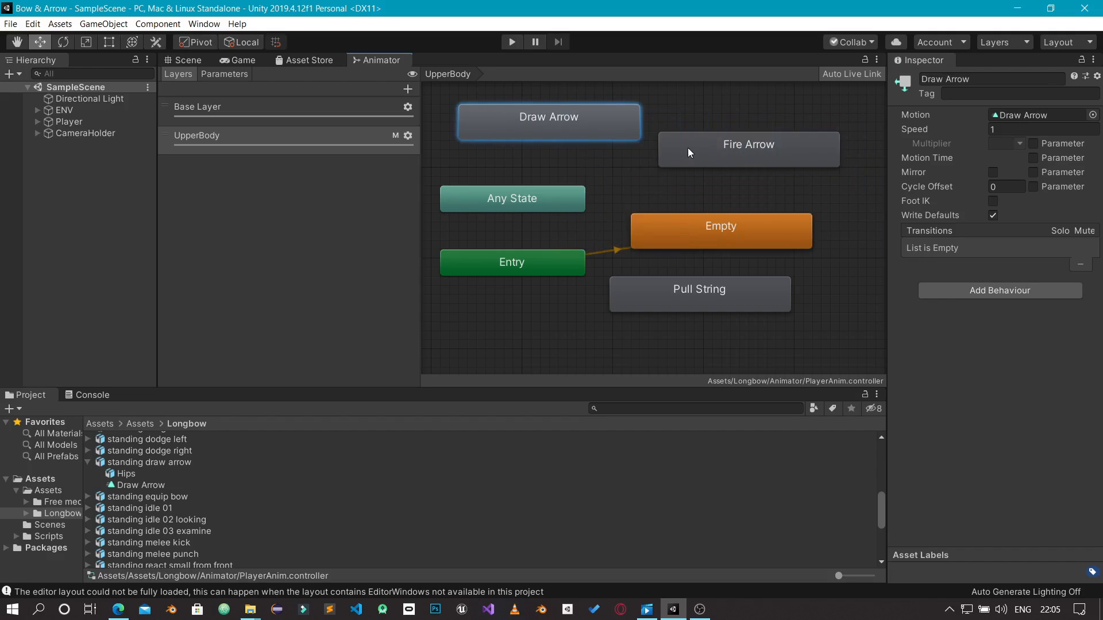
drag(688, 147, 675, 123)
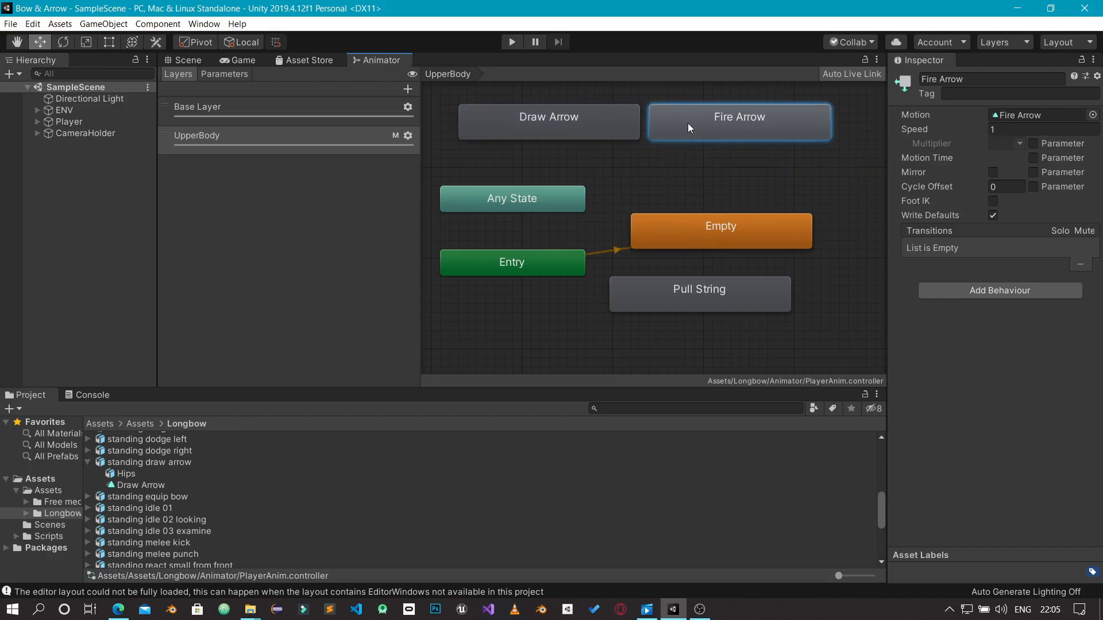
Preview the animation clips used by the Fire Arrow and Draw Arrow states
double_click(688, 123)
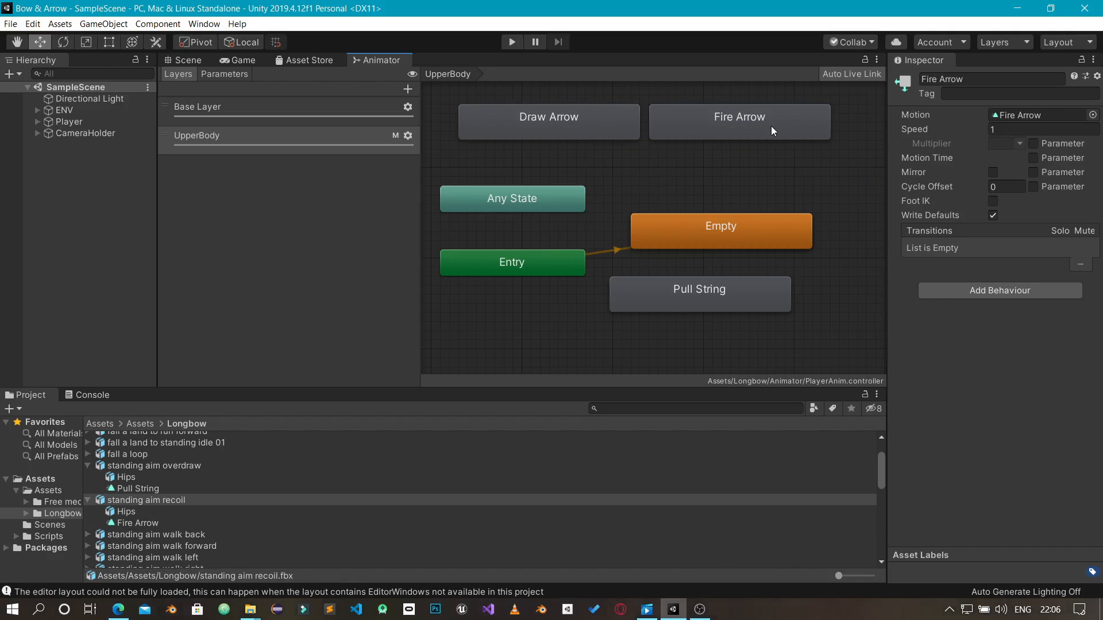
double_click(756, 119)
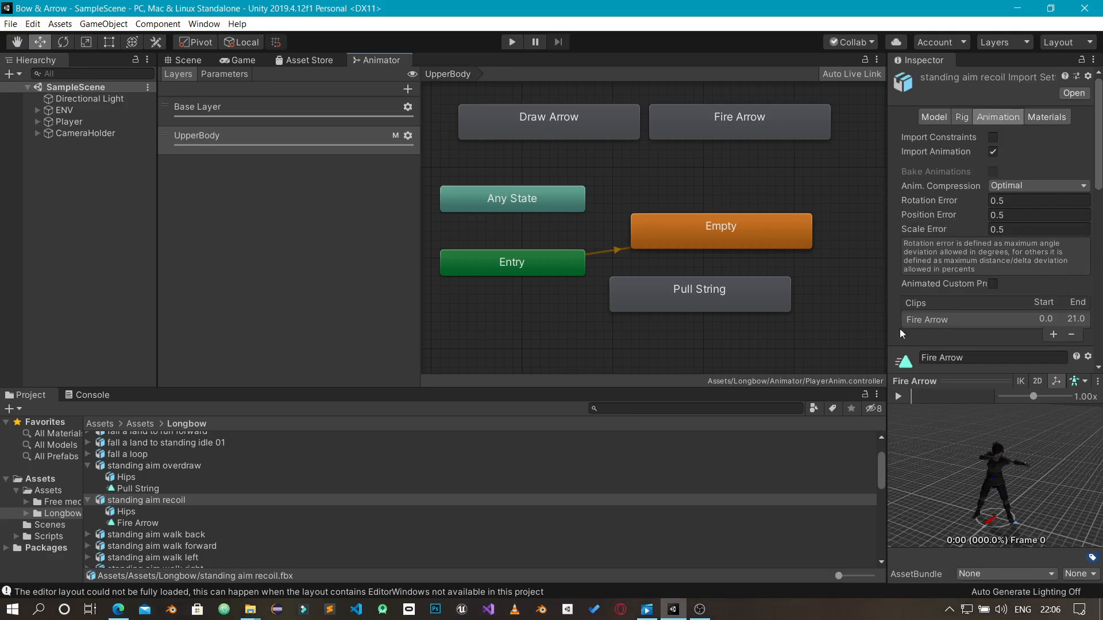
click(899, 397)
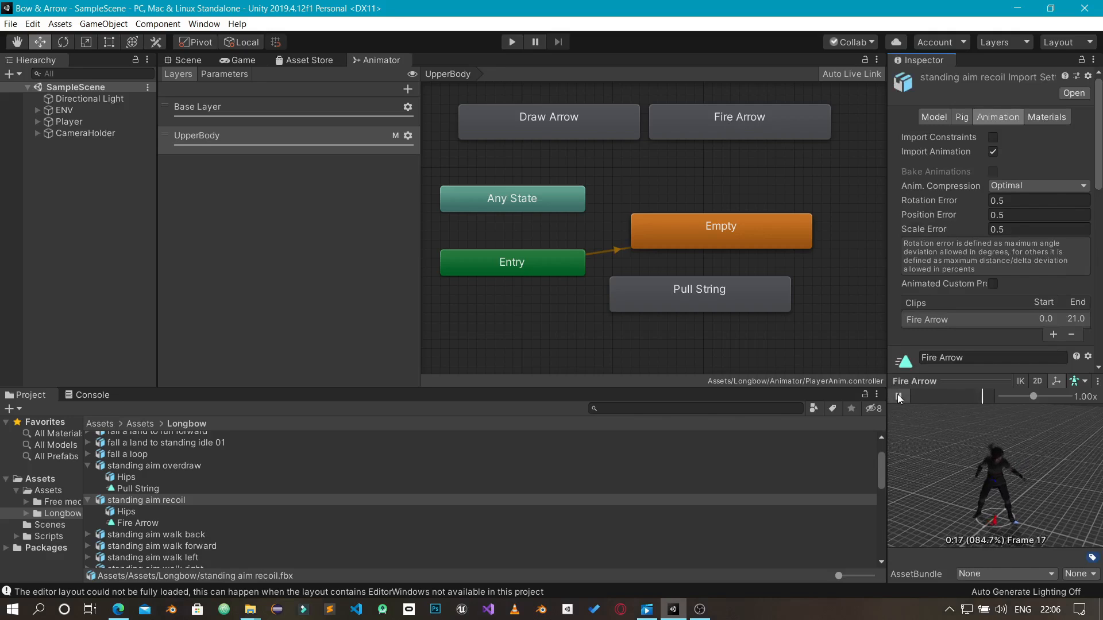
double_click(495, 117)
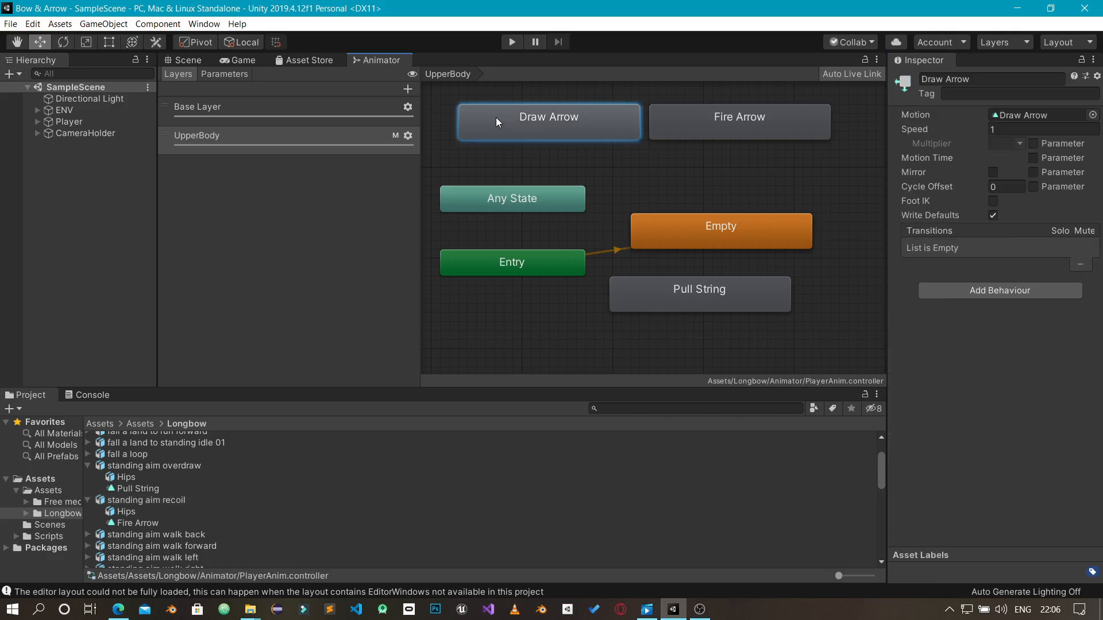
click(900, 397)
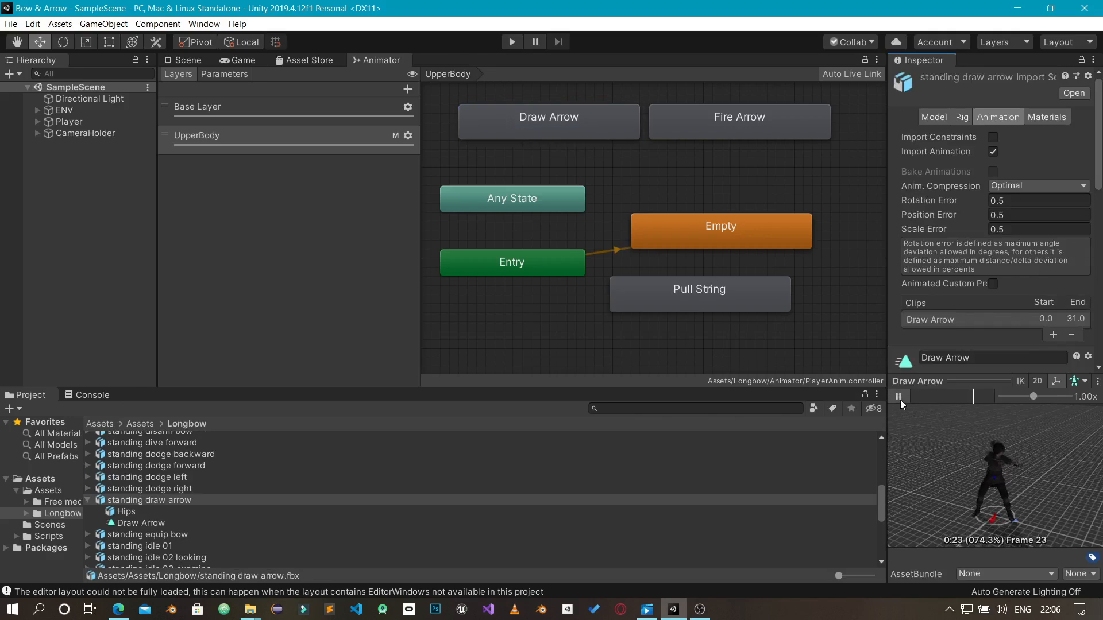
Swap the two upper states so Fire Arrow sits above Any State and Draw Arrow sits above Empty
mouse_move(501, 122)
mouse_down()
mouse_move(663, 146)
mouse_move(737, 177)
mouse_up()
mouse_move(740, 128)
mouse_down()
mouse_move(598, 117)
mouse_move(568, 137)
mouse_up()
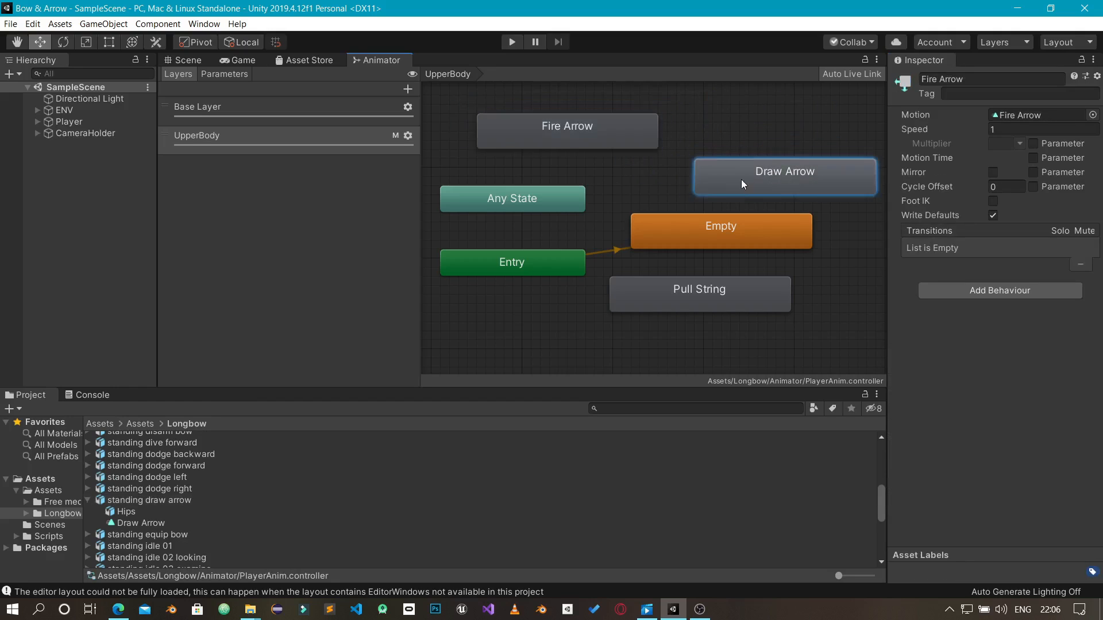
drag(741, 179, 738, 130)
drag(719, 220, 756, 224)
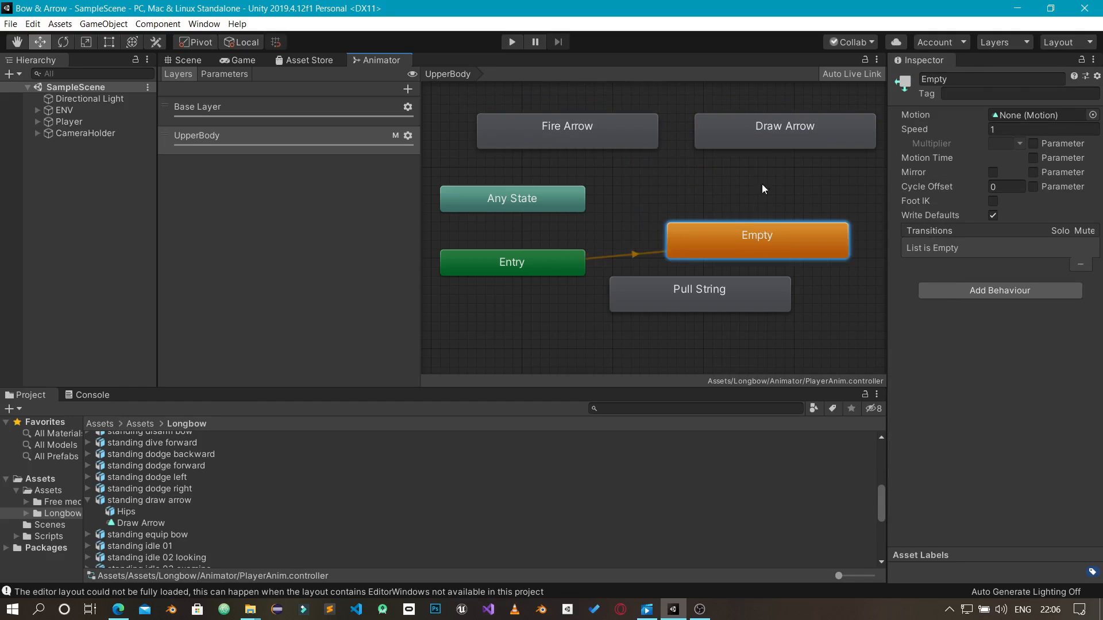
mouse_move(772, 130)
mouse_down()
mouse_move(764, 147)
mouse_move(767, 138)
mouse_up()
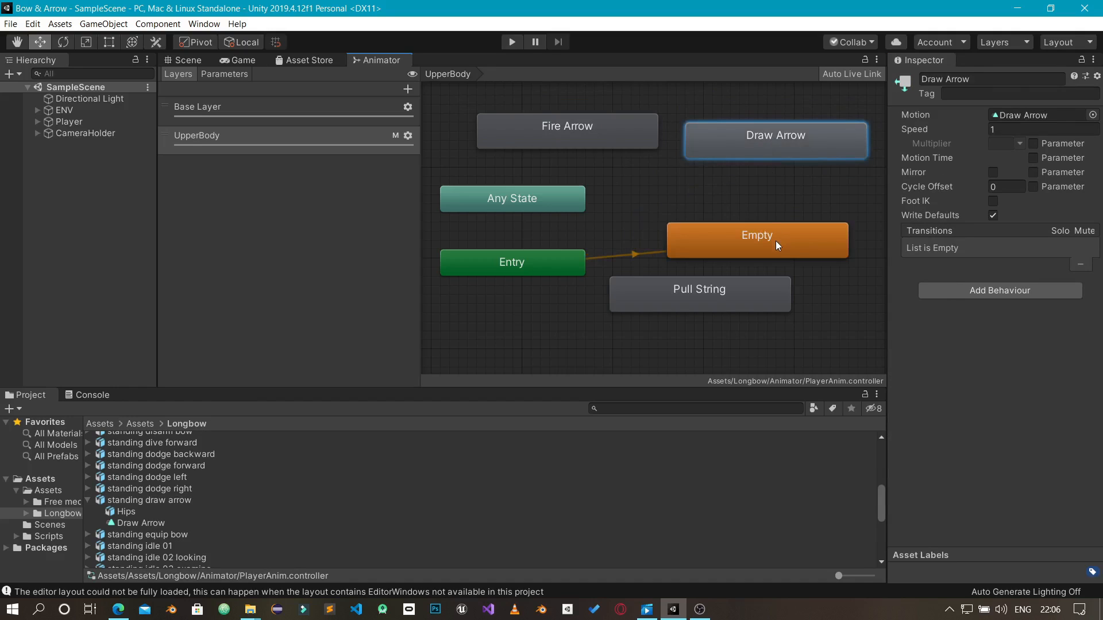
Make a transition from Empty to Draw Arrow and align Draw Arrow above Empty
right_click(755, 242)
click(801, 251)
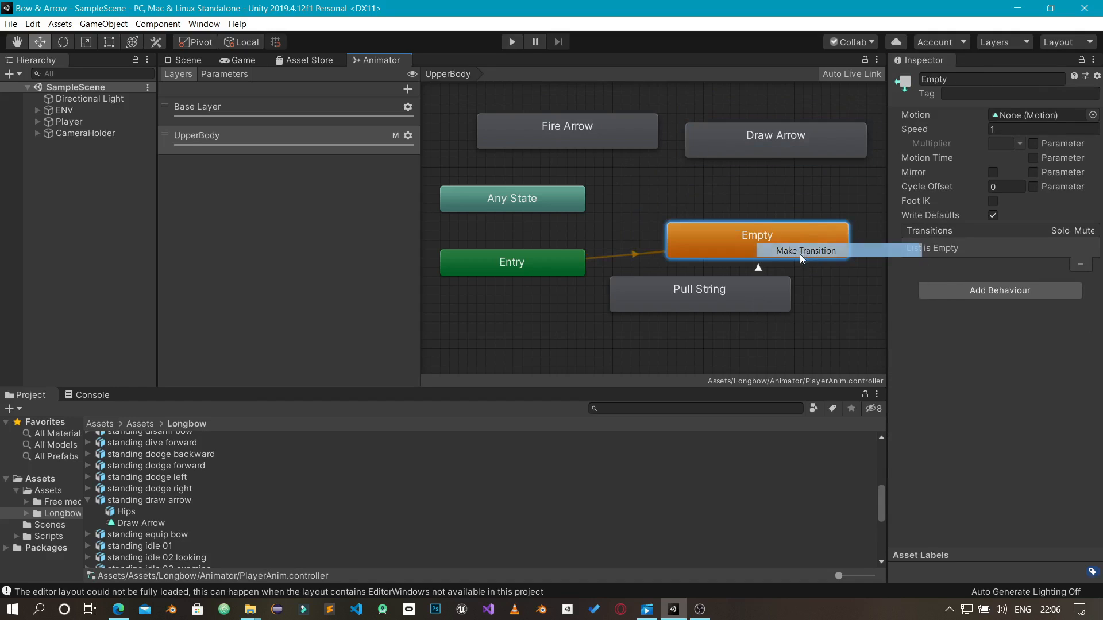
click(802, 152)
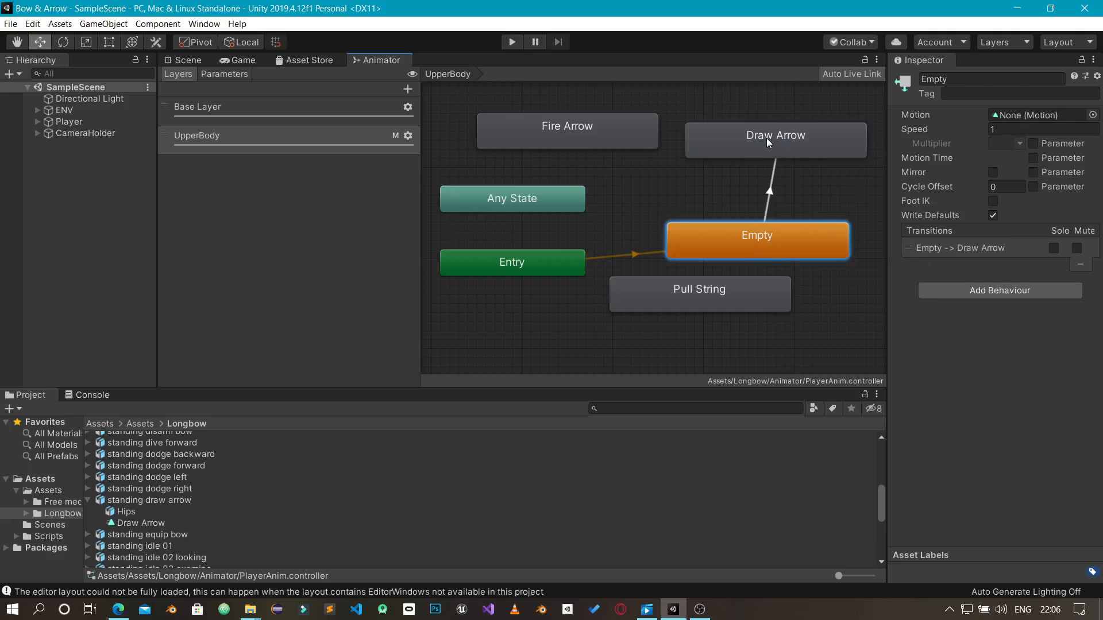
drag(766, 138, 754, 136)
Turn off exit time on the Empty to Draw Arrow transition and add the condition aim is true
click(769, 196)
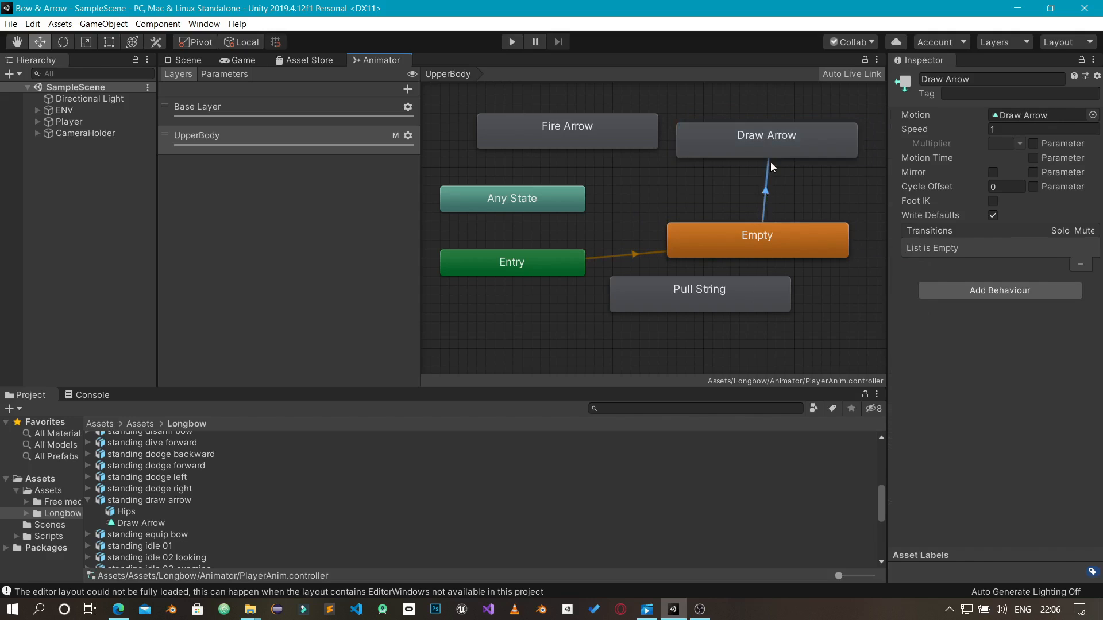
click(980, 216)
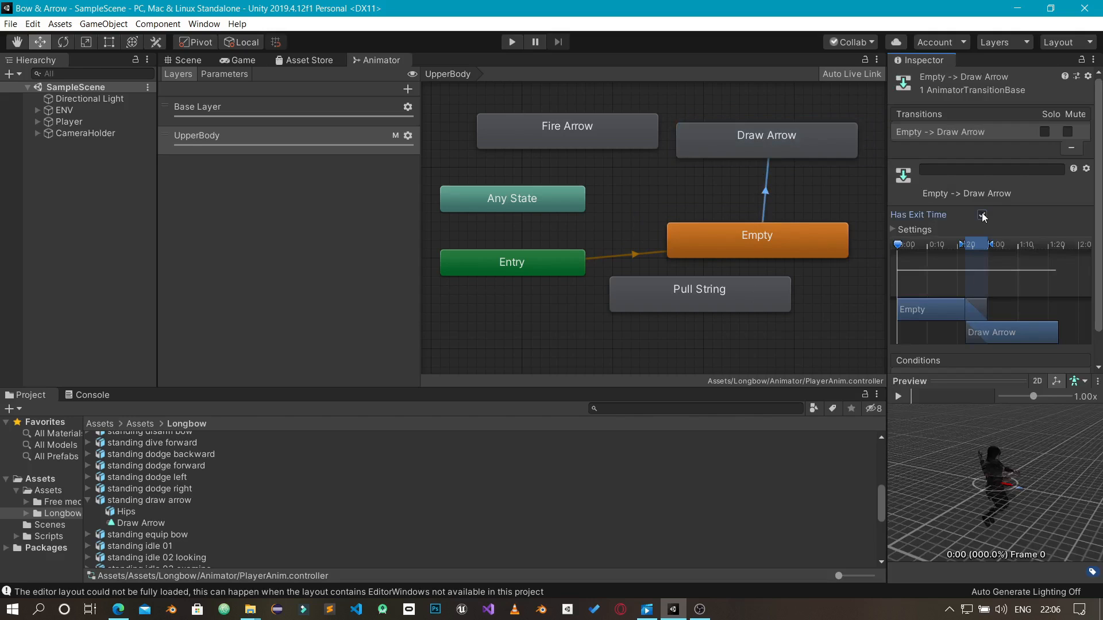
scroll(1096, 338, down, 2)
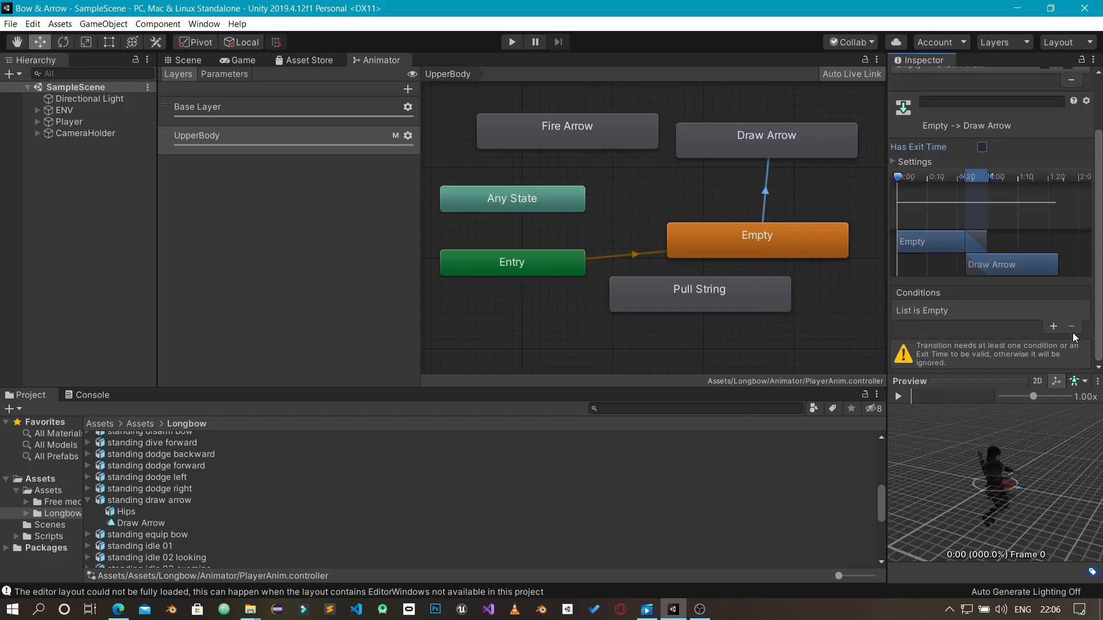
click(1054, 326)
click(960, 344)
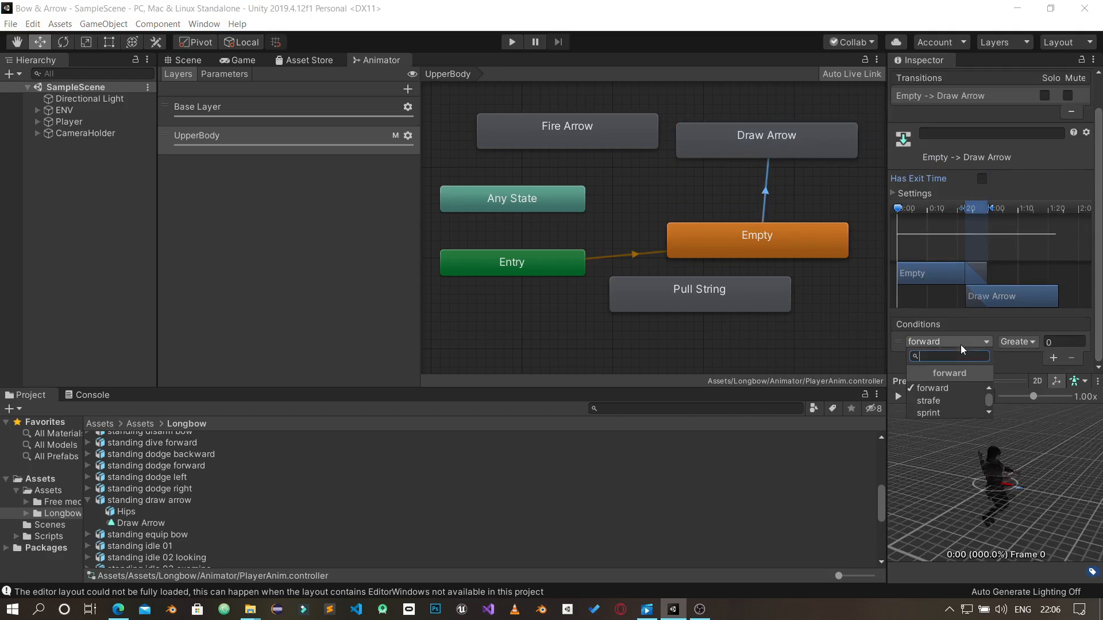
click(935, 401)
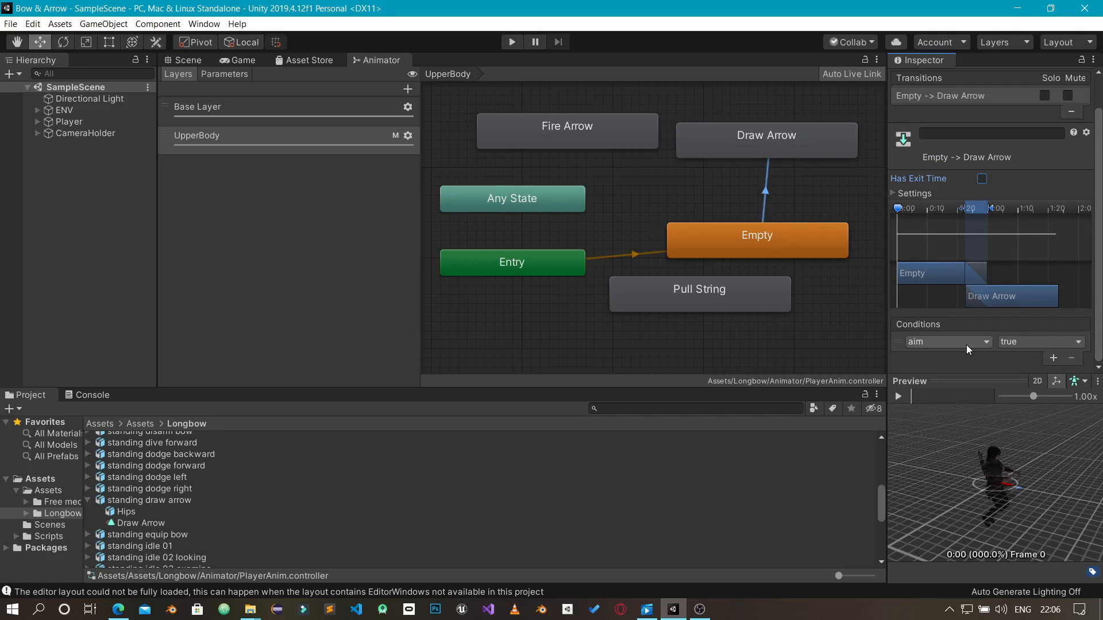
Shift Draw Arrow and Empty apart from the other states, and make a transition from Draw Arrow to Pull String
drag(816, 147, 816, 164)
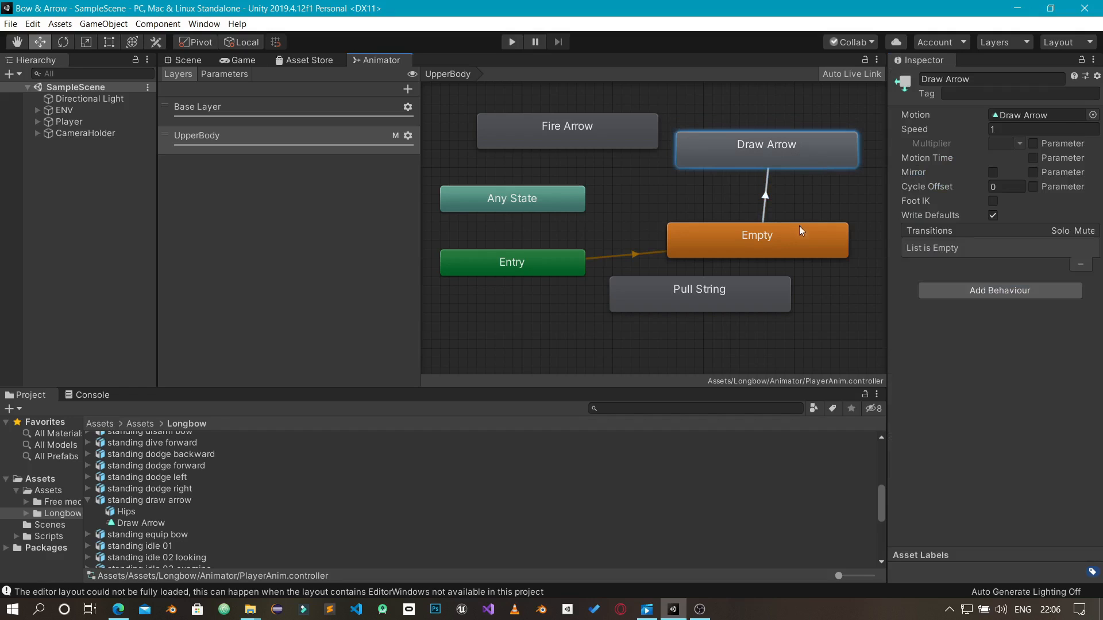
drag(802, 231, 826, 240)
drag(777, 155, 802, 161)
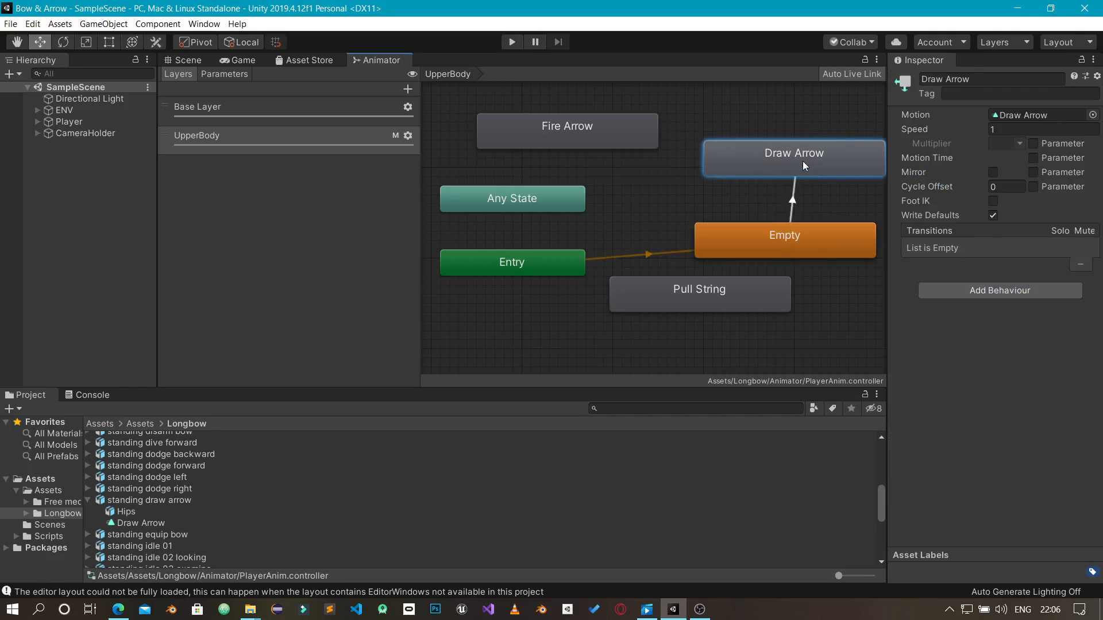
right_click(715, 160)
click(730, 168)
click(680, 291)
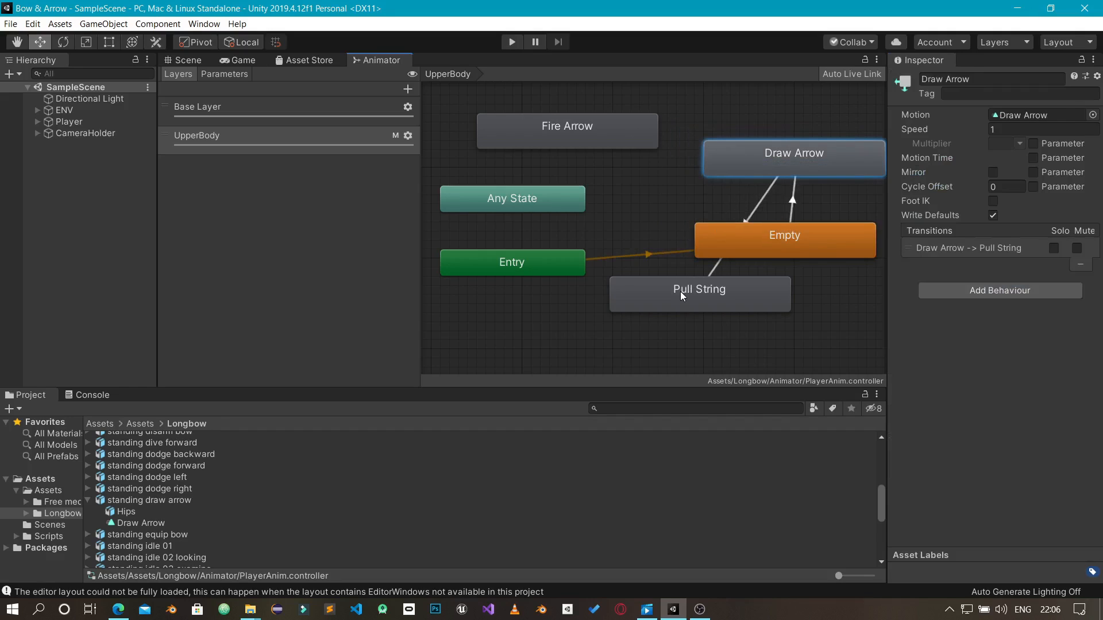
Rearrange the states with Pull String level with Draw Arrow, Empty beside Entry and Fire Arrow below Empty
mouse_move(680, 291)
mouse_down()
mouse_move(650, 209)
mouse_move(570, 138)
mouse_move(651, 313)
mouse_move(642, 314)
mouse_up()
drag(717, 162, 735, 153)
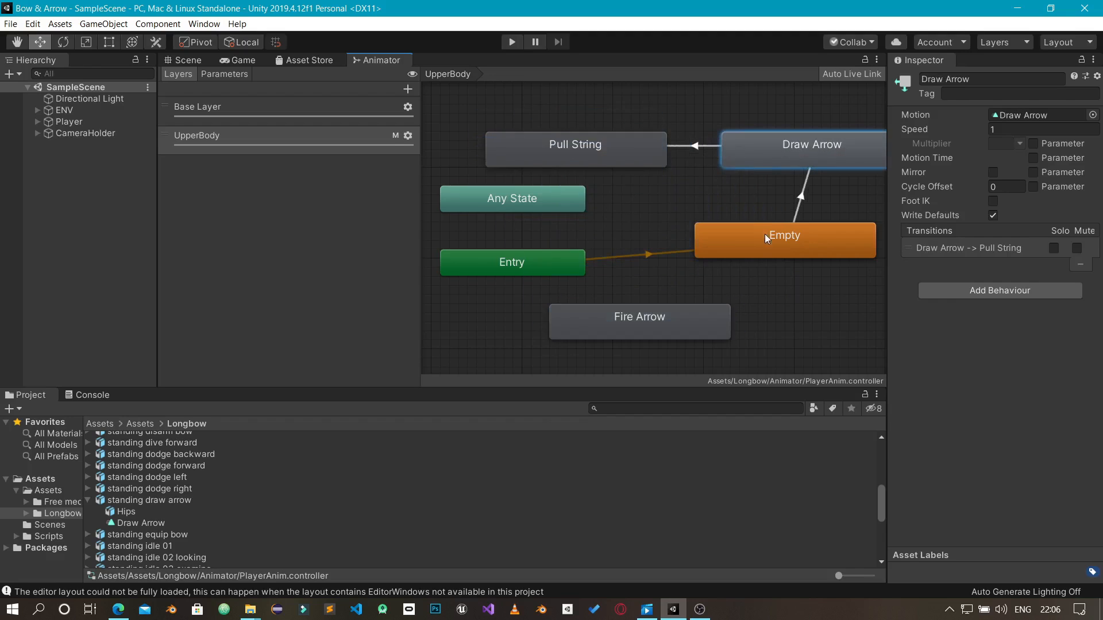
drag(754, 235, 690, 236)
drag(764, 150, 800, 160)
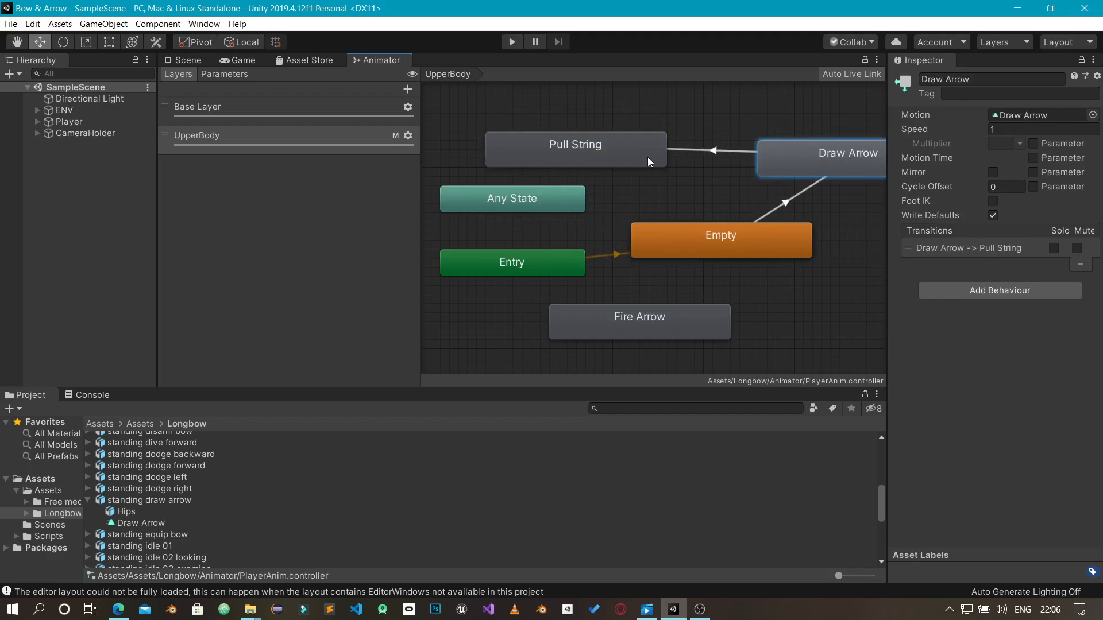
drag(652, 158, 692, 169)
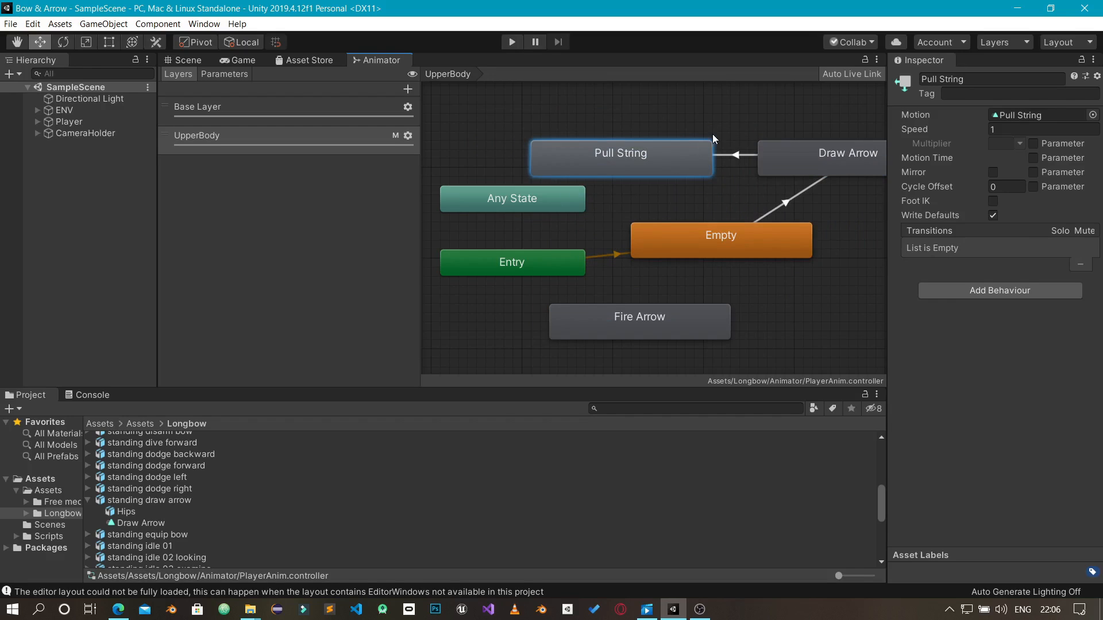
Turn off exit time on the Draw Arrow to Pull String transition
click(770, 157)
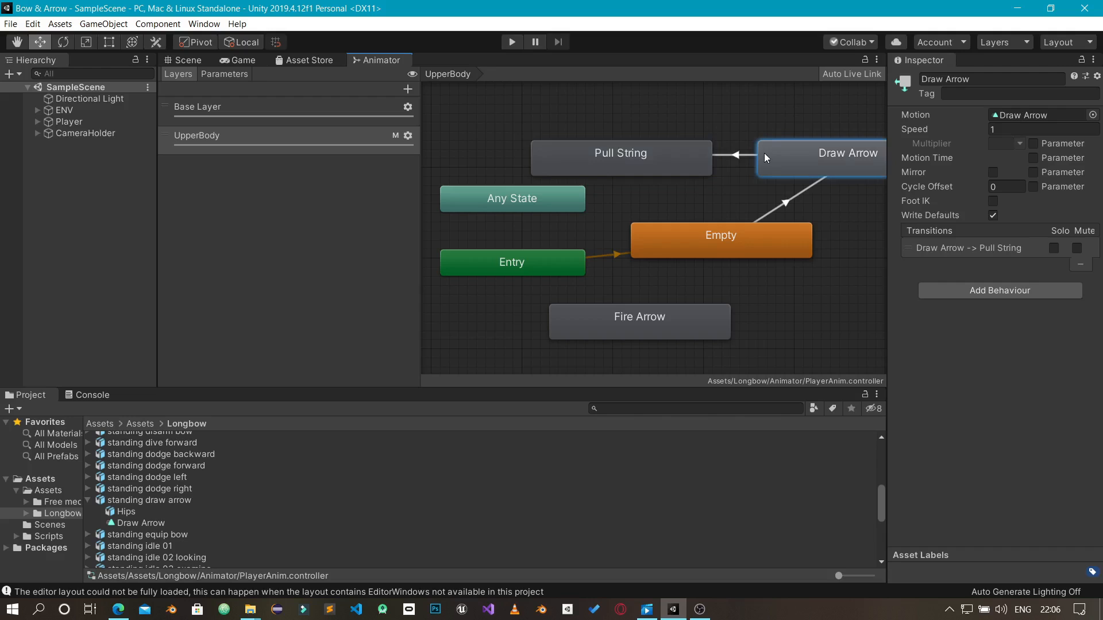
click(726, 152)
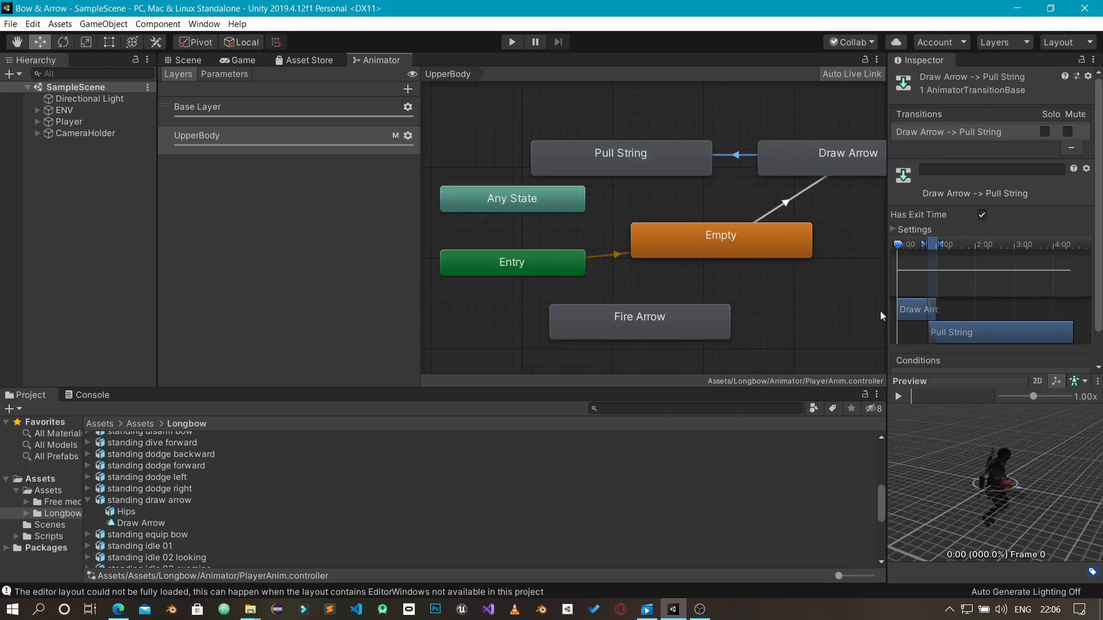
click(984, 214)
scroll(1066, 357, down, 3)
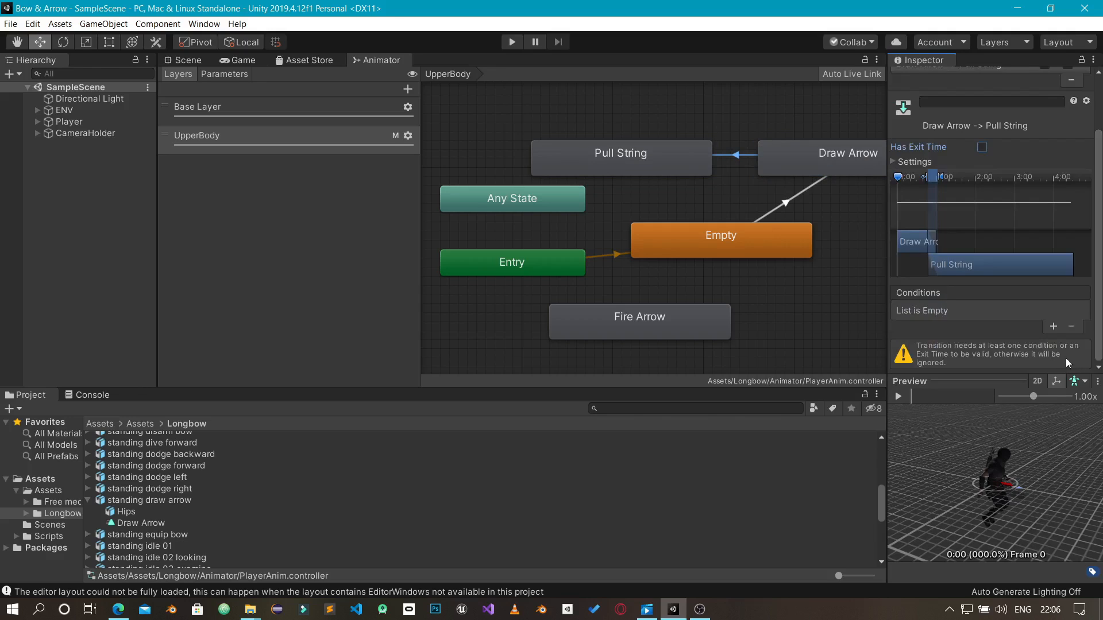
Add a Bool parameter named pullString to the animator controller
click(216, 75)
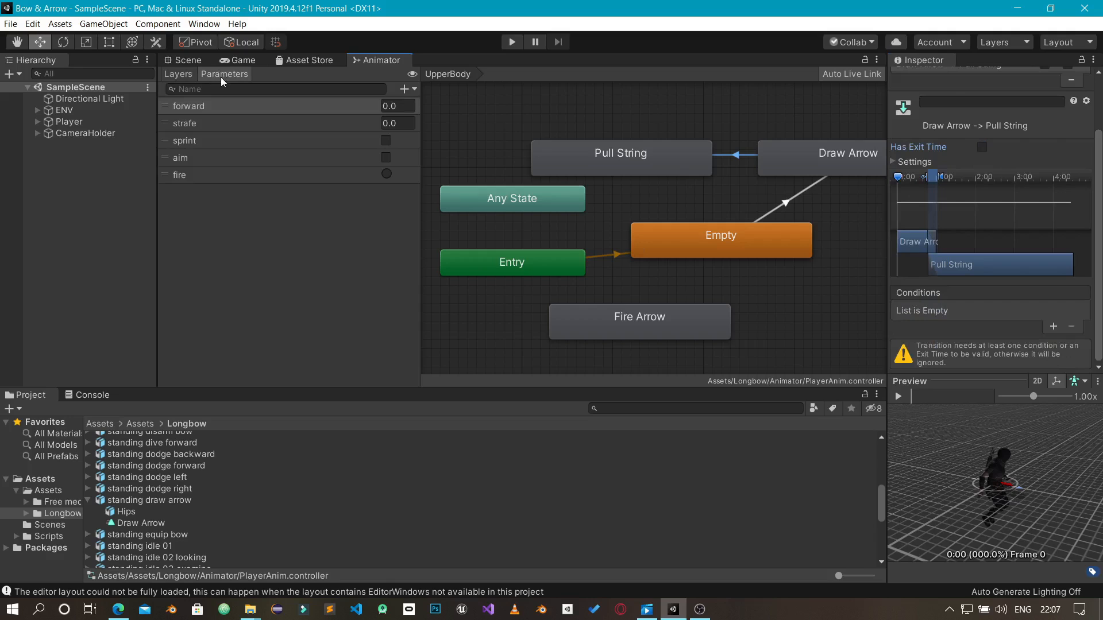
click(406, 87)
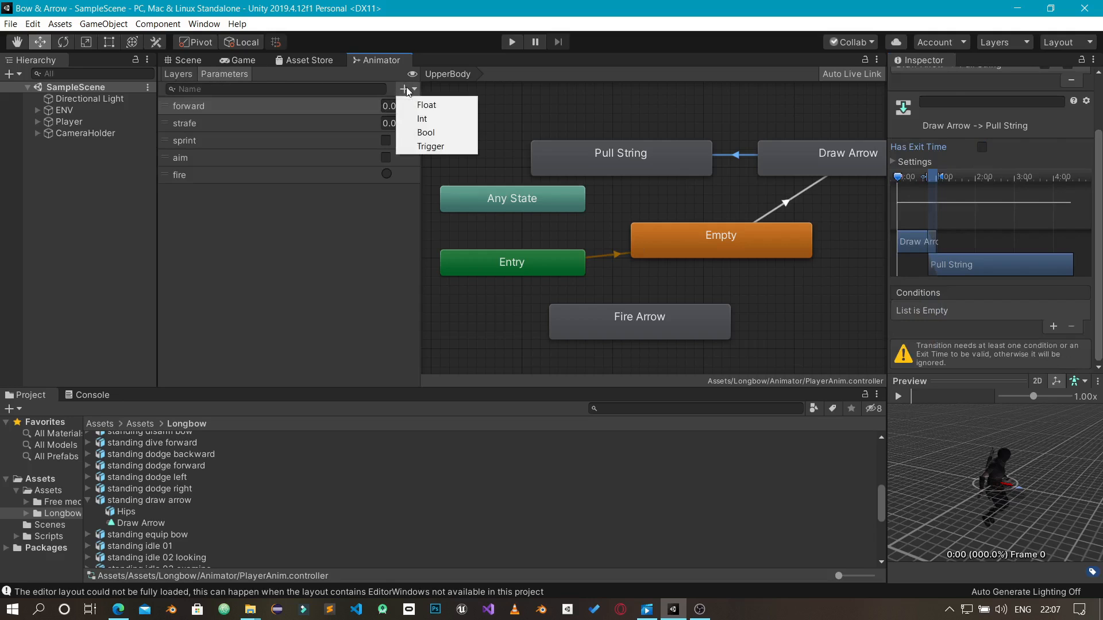
click(437, 133)
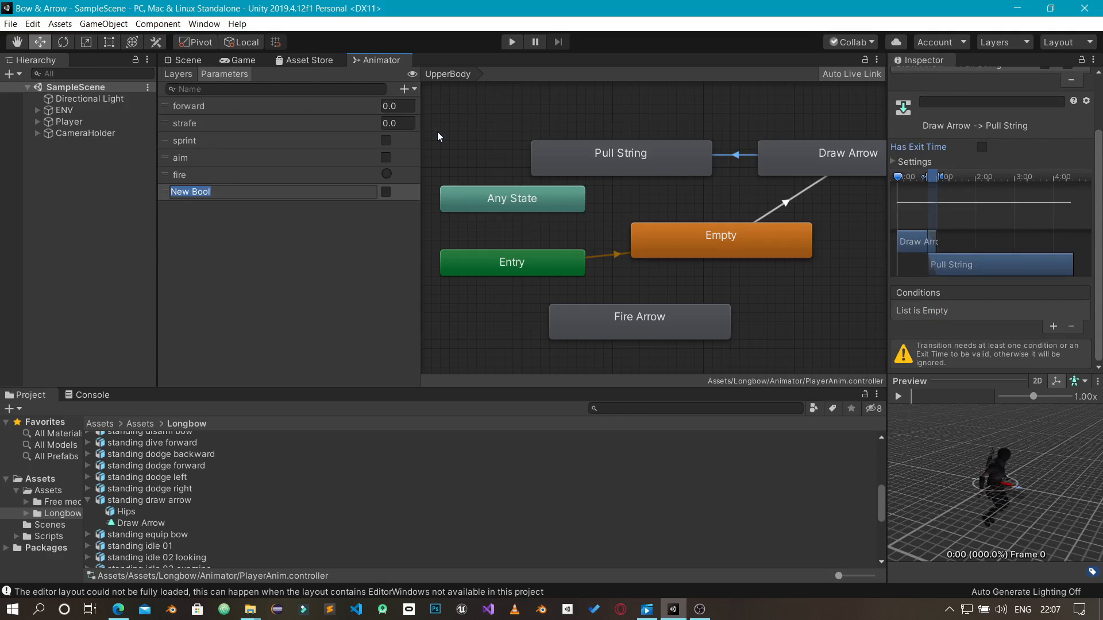
text(pullString)
key(Return)
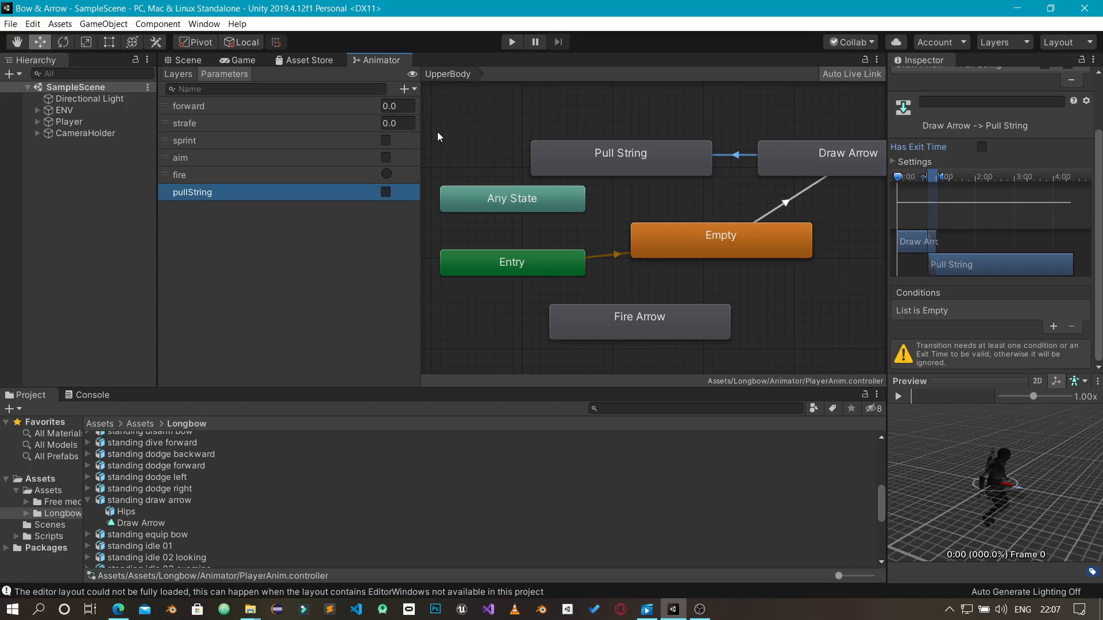
Add the condition pullString is true to the Draw Arrow to Pull String transition
click(736, 154)
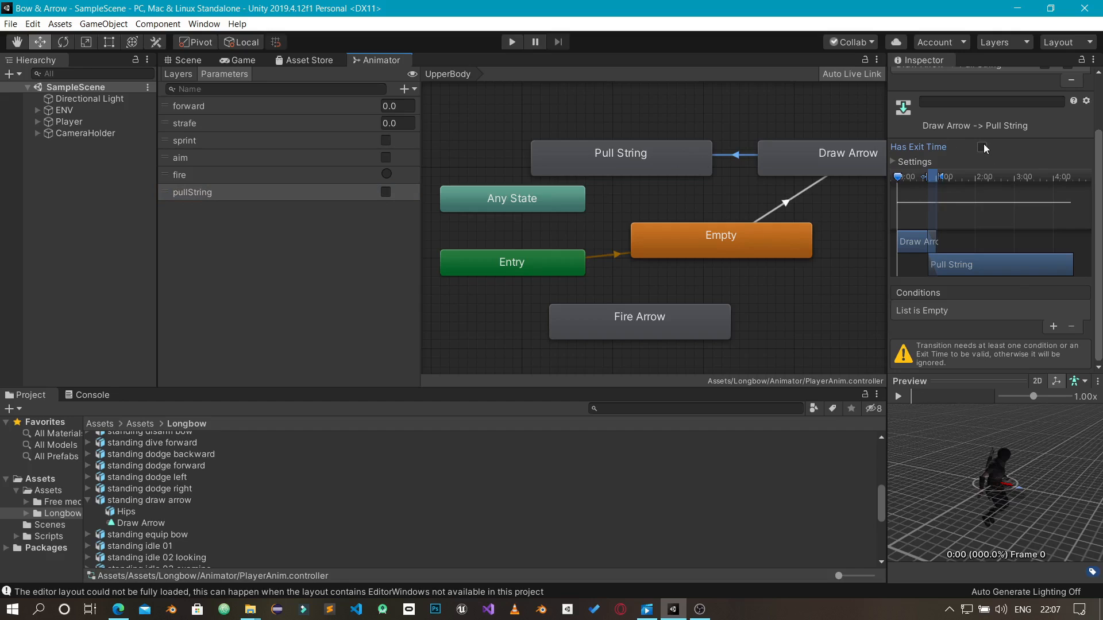
click(1052, 327)
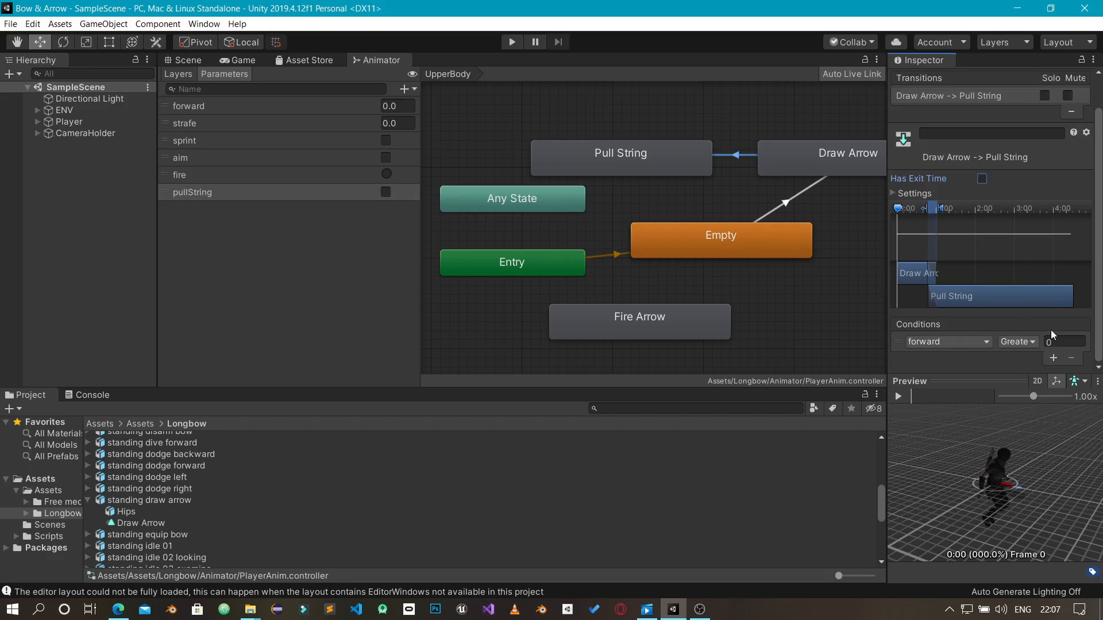
click(985, 341)
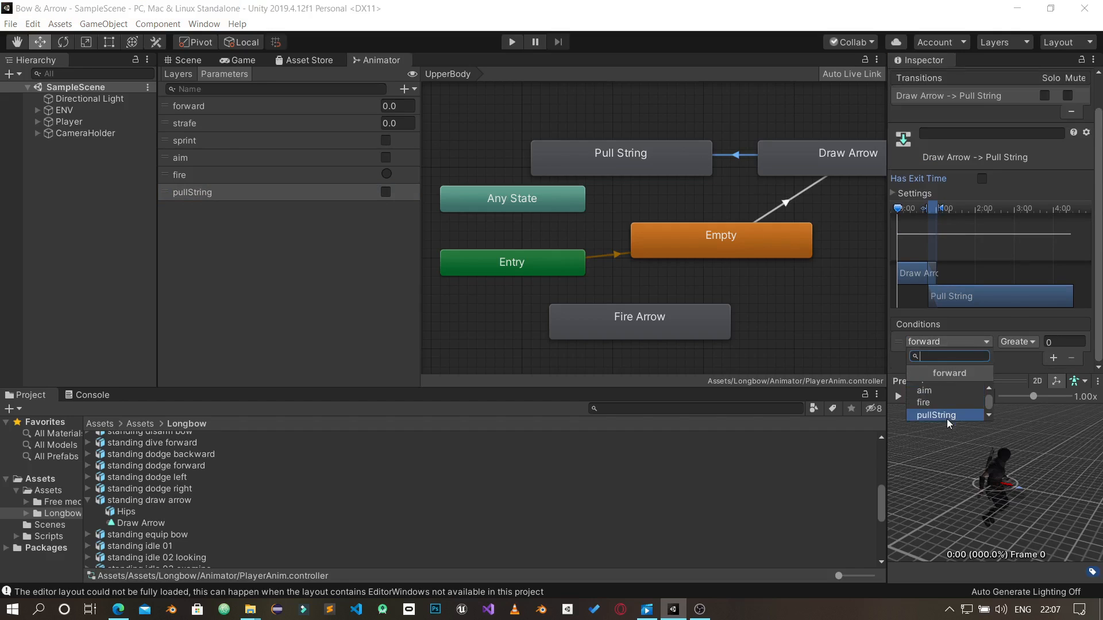
click(947, 415)
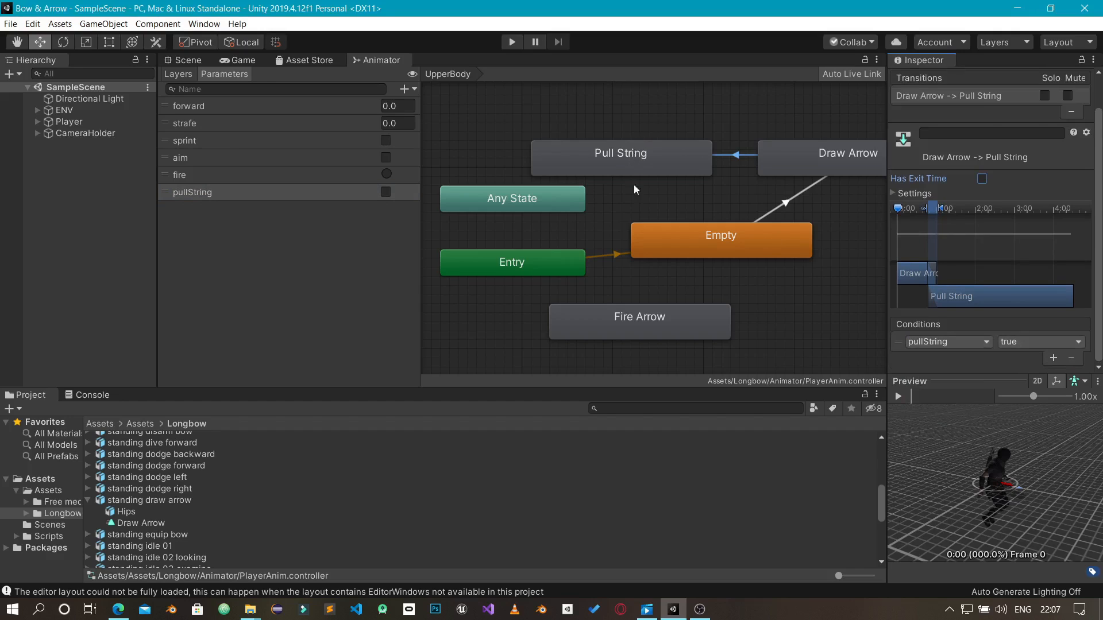
Move Empty farther from Entry, make a transition from Pull String to Fire Arrow, and shift Fire Arrow slightly lower
drag(676, 245, 746, 270)
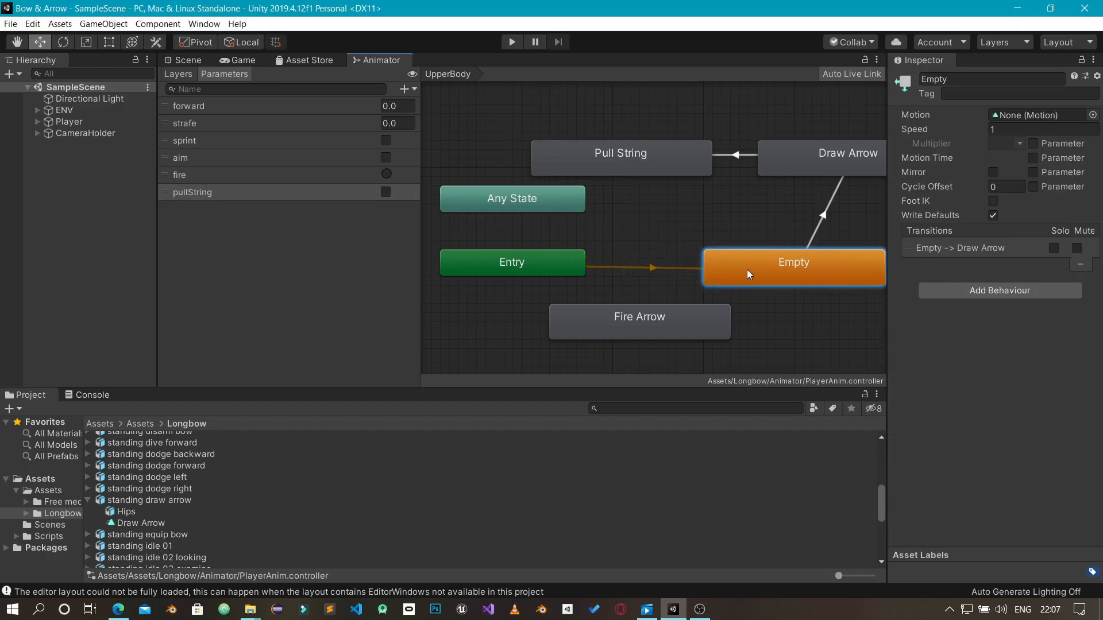
right_click(607, 161)
click(610, 171)
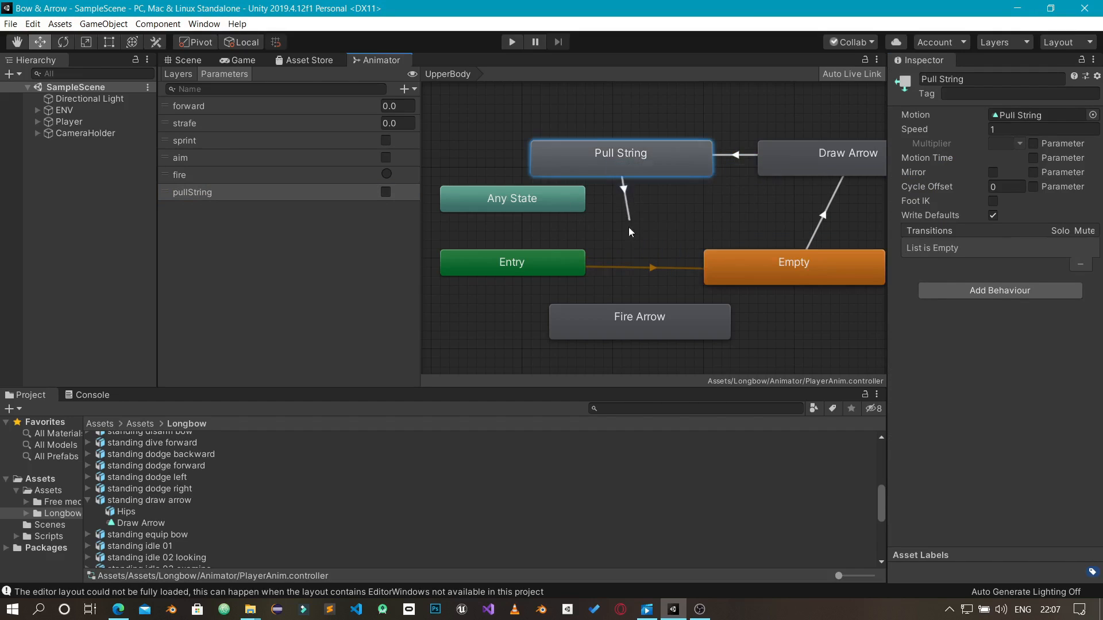
click(620, 316)
drag(619, 316, 608, 336)
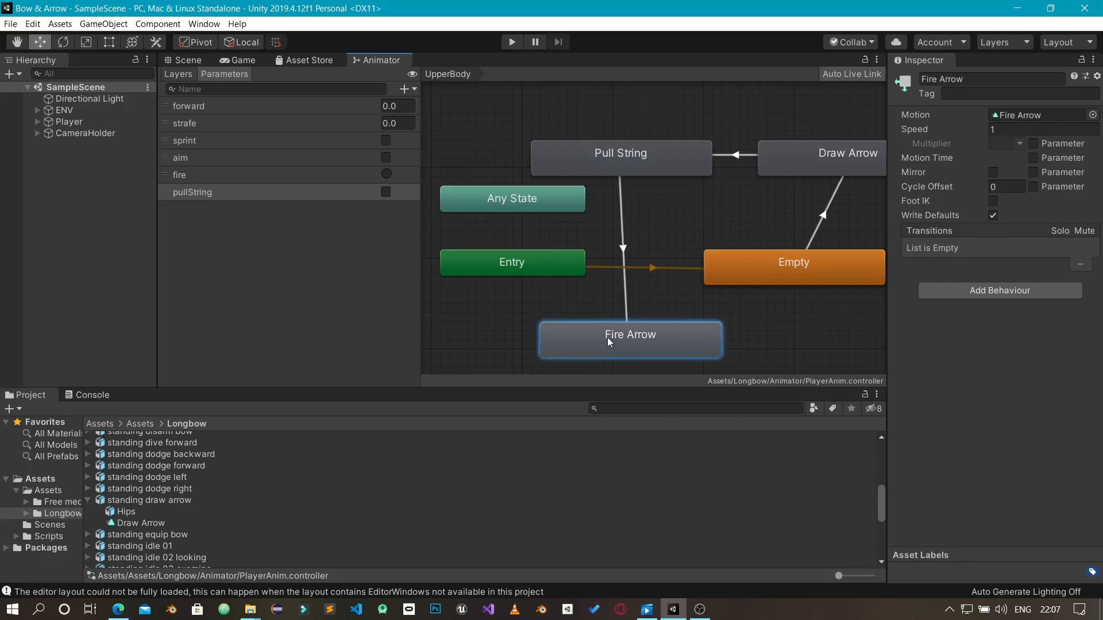
Turn off exit time on the Pull String to Fire Arrow transition and add the fire trigger as its condition
click(624, 251)
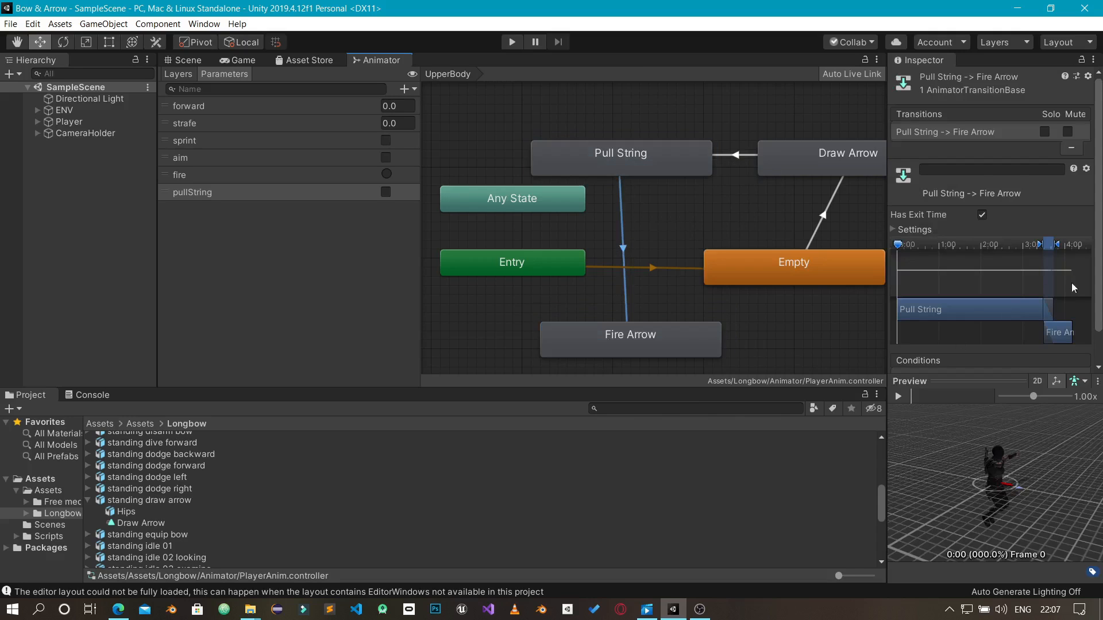
click(982, 215)
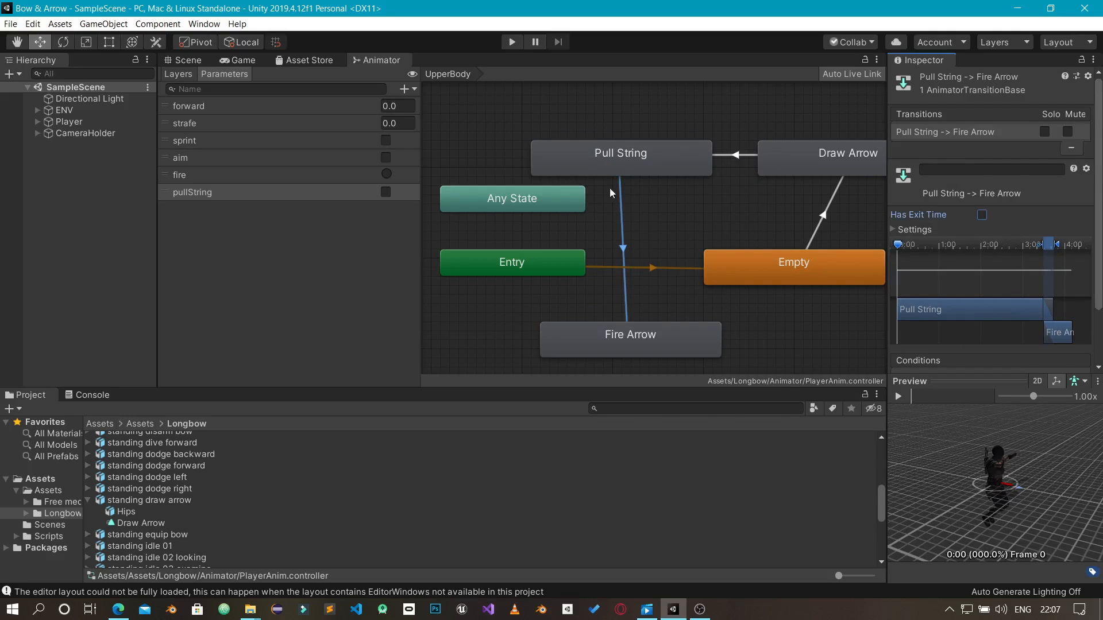
scroll(1094, 353, down, 3)
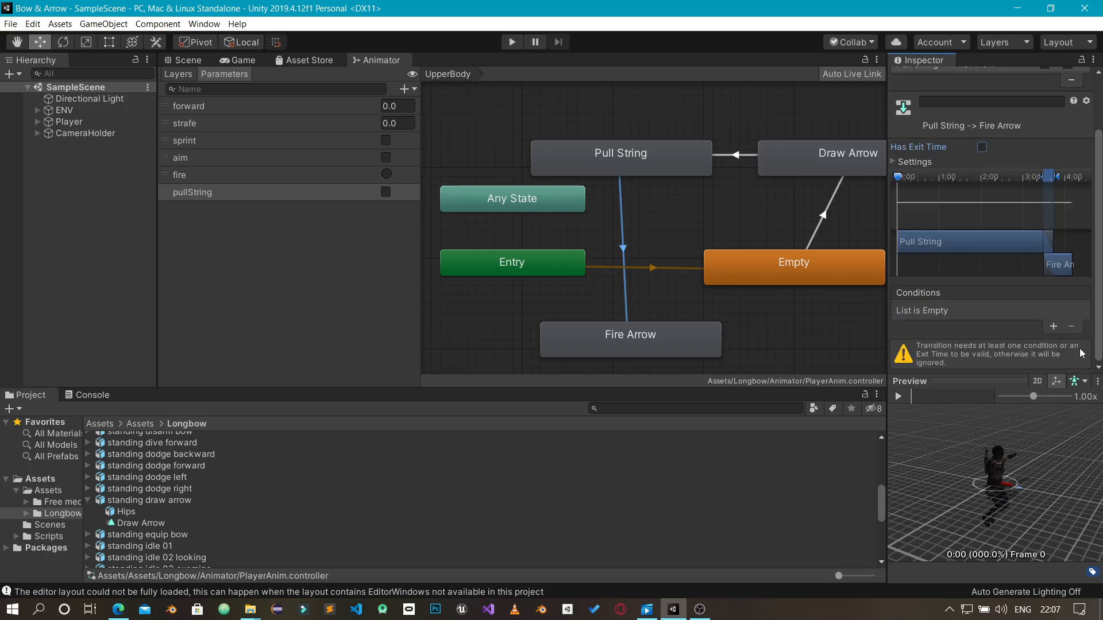
click(1051, 332)
click(963, 343)
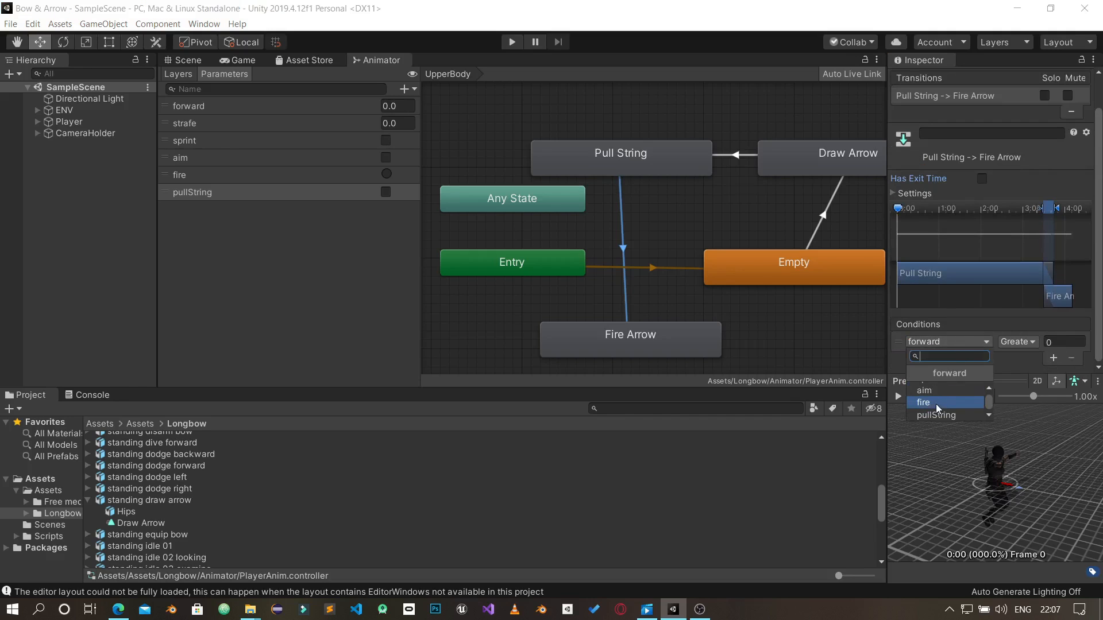
click(934, 405)
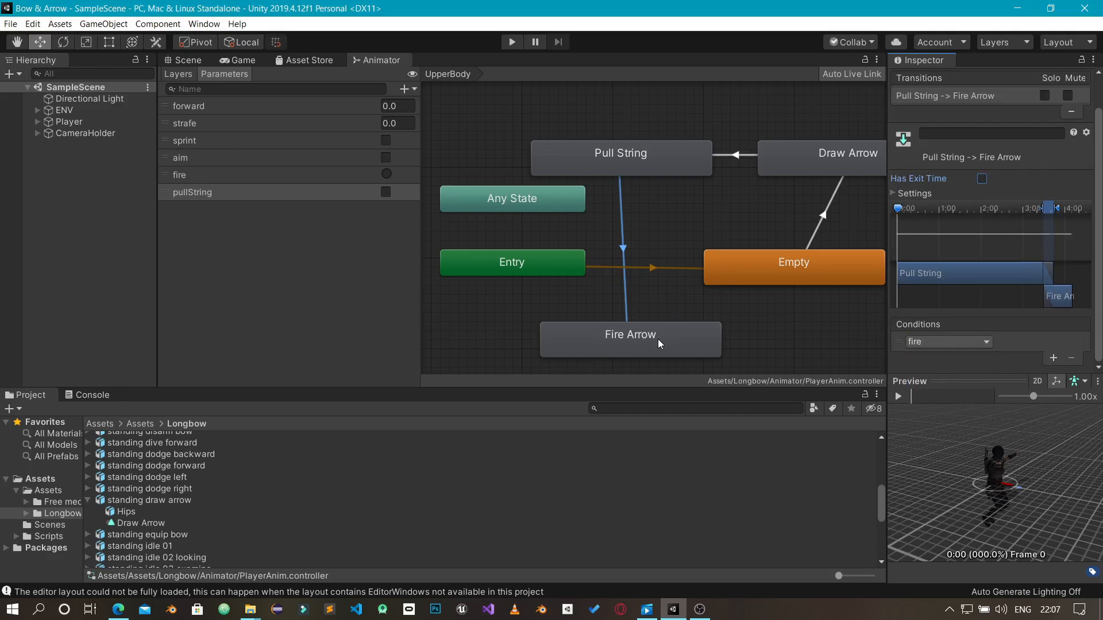
Shift Fire Arrow and Empty closer to Entry, and make a transition from Fire Arrow to Draw Arrow
drag(657, 339, 639, 339)
drag(753, 269, 716, 247)
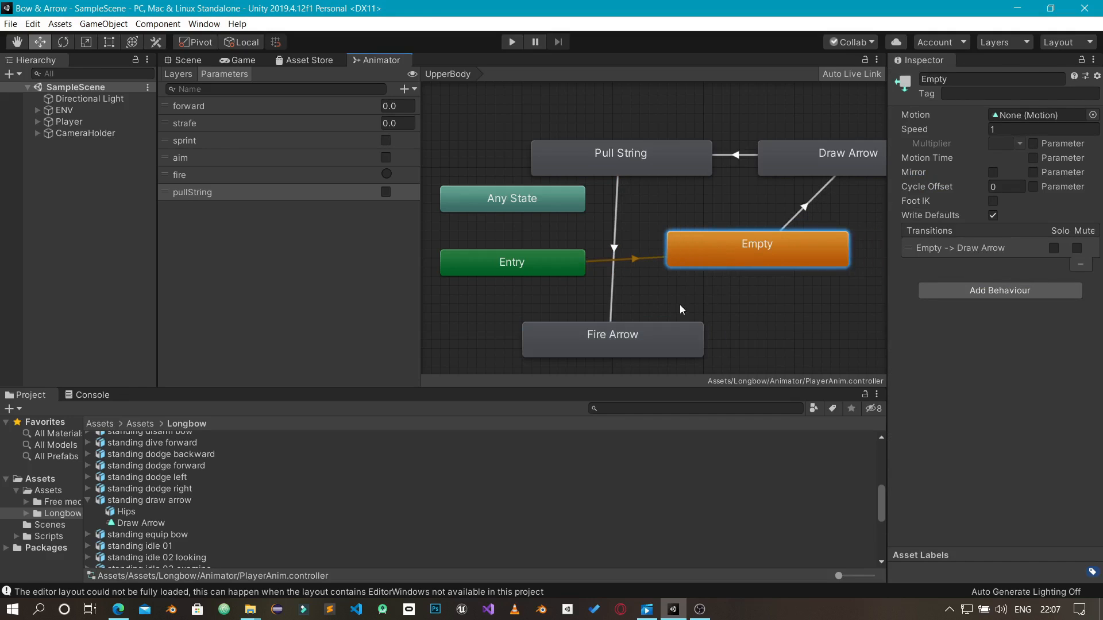
right_click(666, 341)
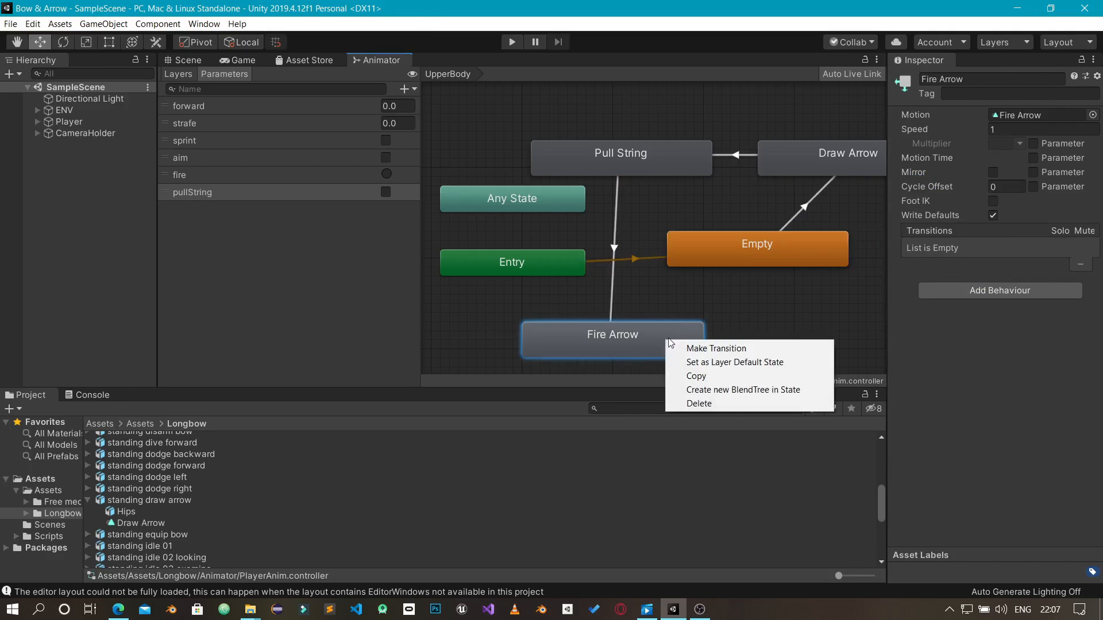
click(703, 349)
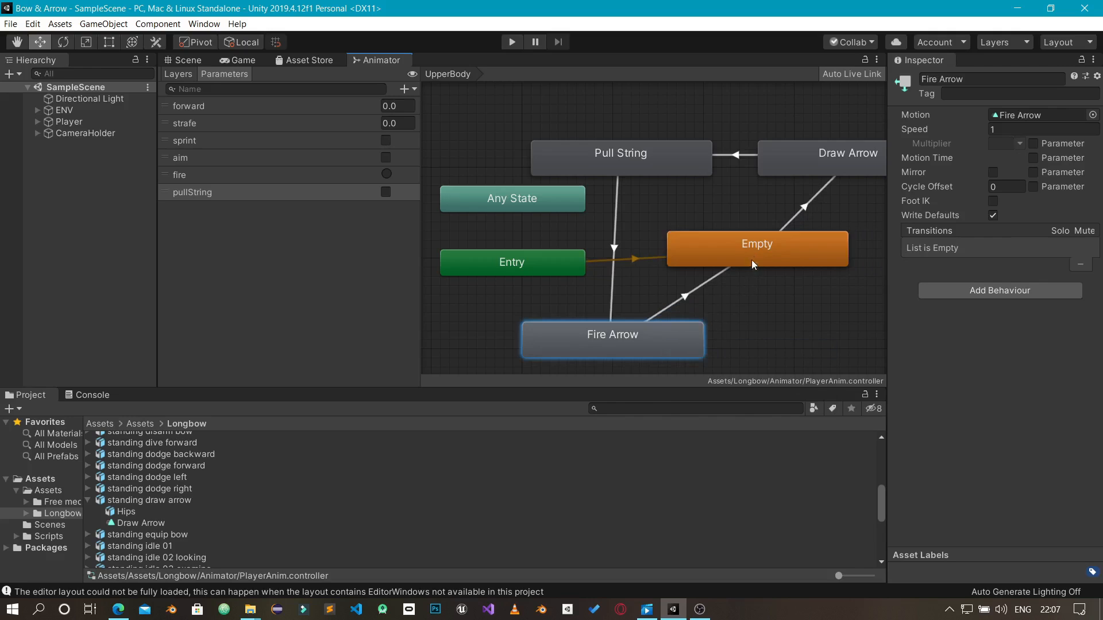
click(783, 158)
Arrange Pull String, Draw Arrow and Fire Arrow in a triangle around the Empty state
drag(776, 246, 713, 239)
drag(636, 162, 664, 144)
mouse_move(824, 164)
mouse_down()
mouse_move(847, 247)
mouse_move(871, 278)
mouse_up()
scroll(601, 241, down, 2)
scroll(601, 240, down, 2)
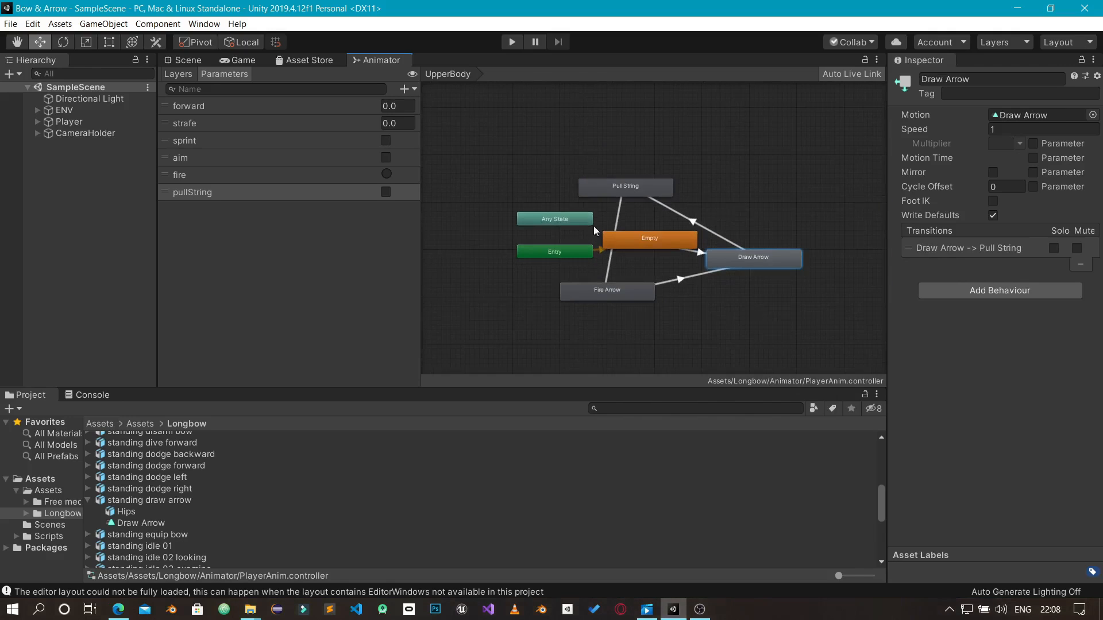
drag(605, 191, 656, 168)
drag(739, 251, 787, 270)
drag(688, 242, 729, 247)
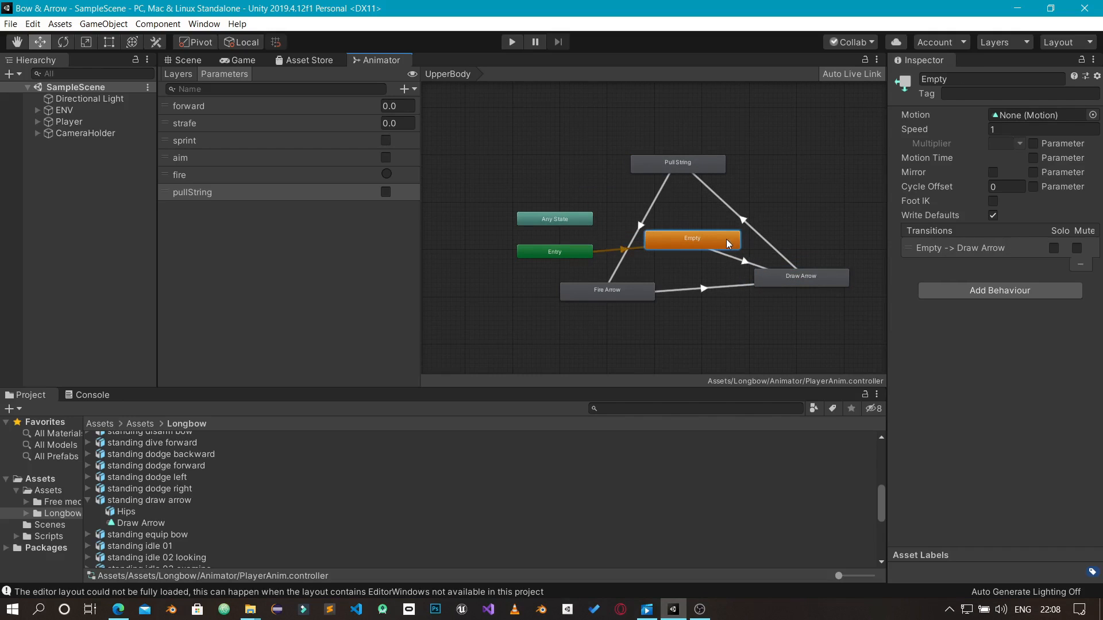
Add the condition aim is true to the Fire Arrow to Draw Arrow transition, leaving its exit time on
scroll(702, 312, up, 3)
click(614, 295)
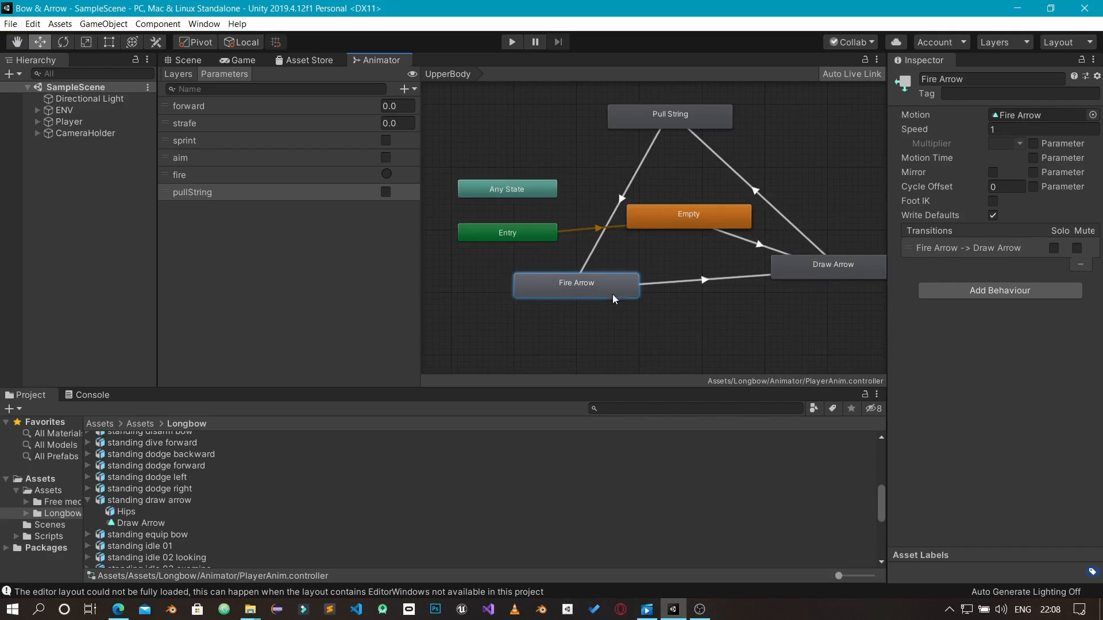
click(791, 268)
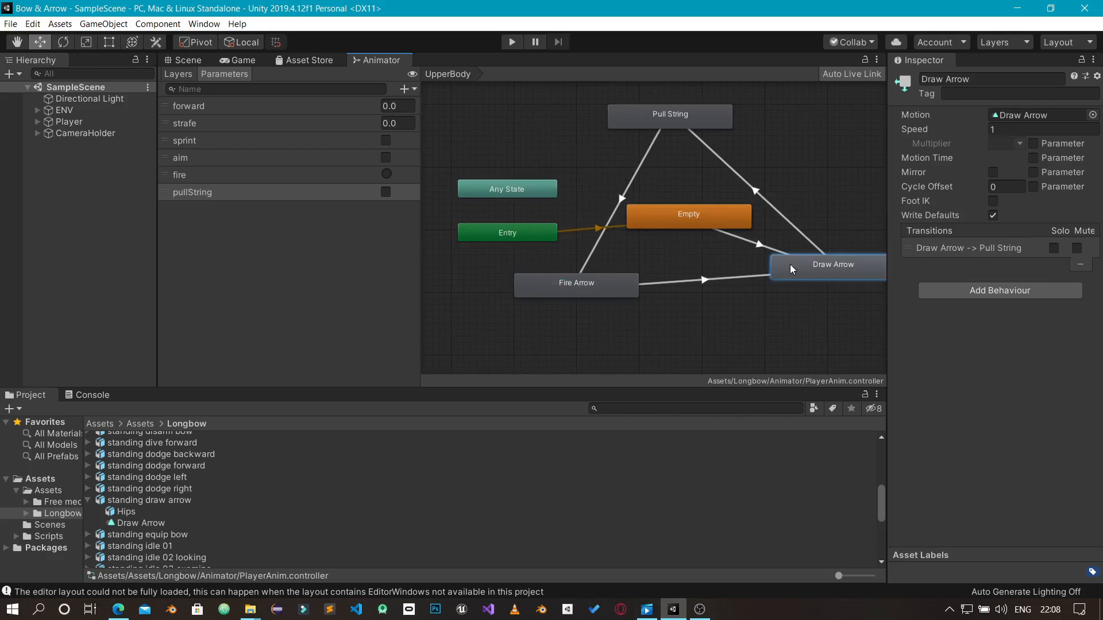
click(745, 278)
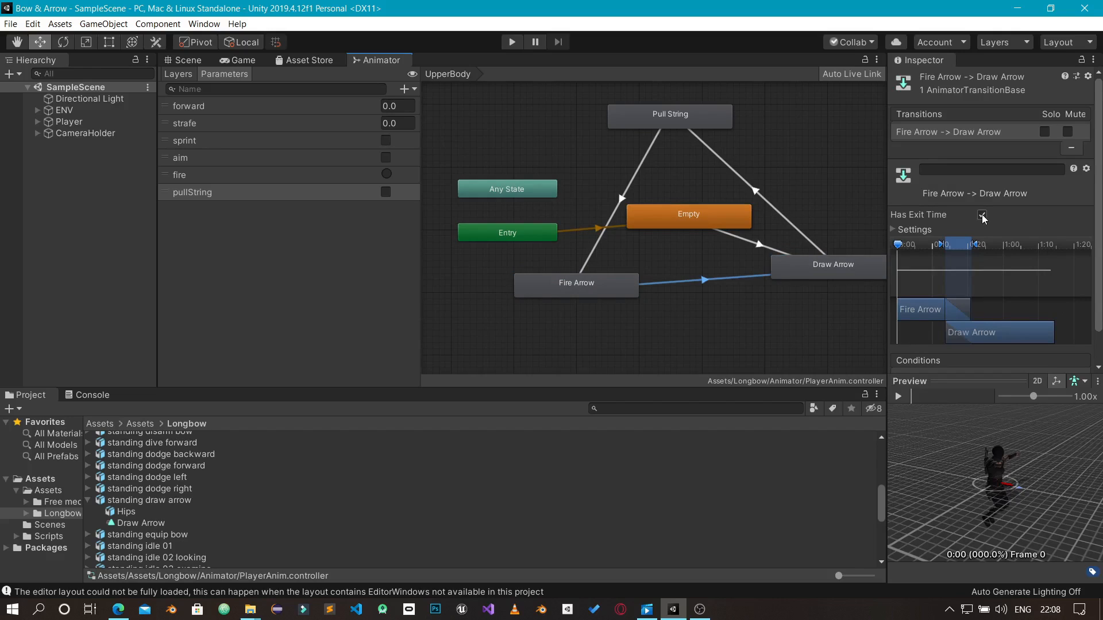
scroll(1089, 357, down, 2)
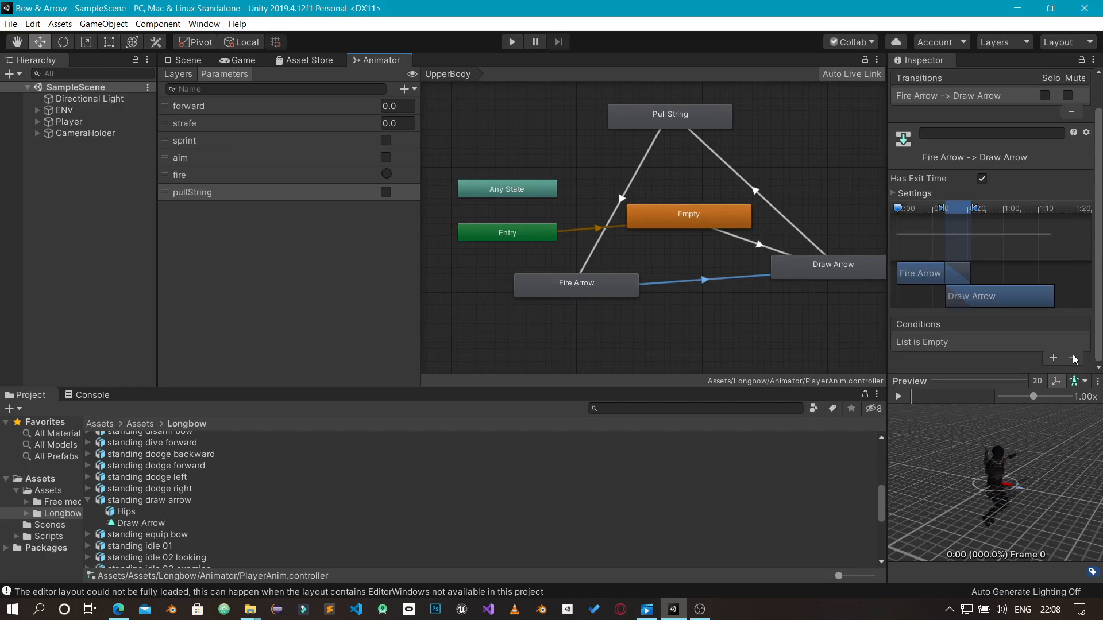
click(1053, 358)
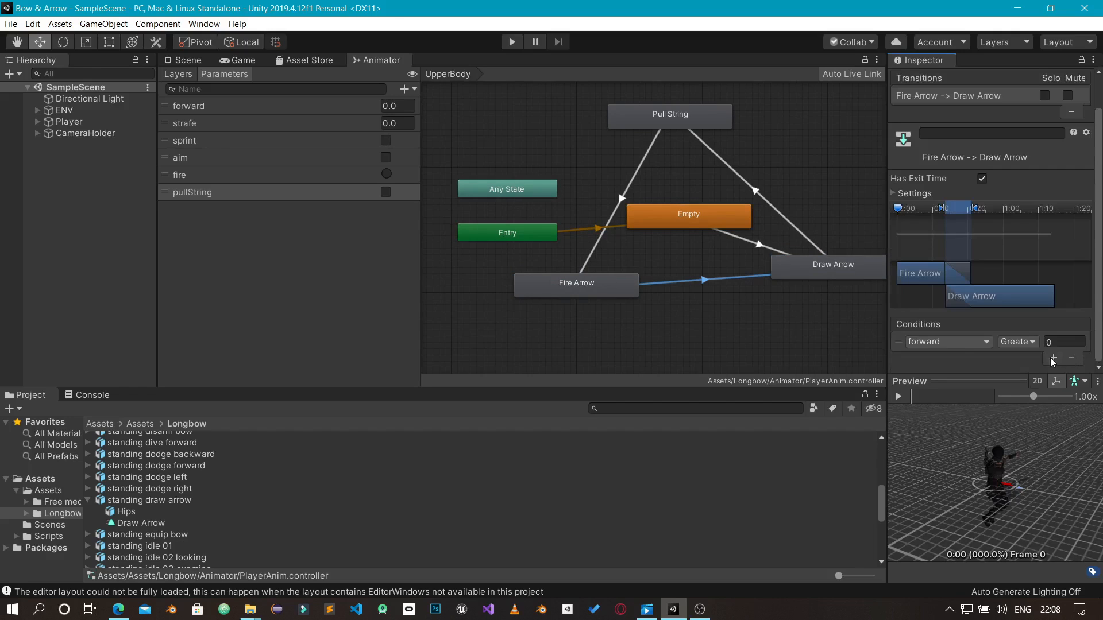
click(956, 343)
scroll(930, 405, down, 2)
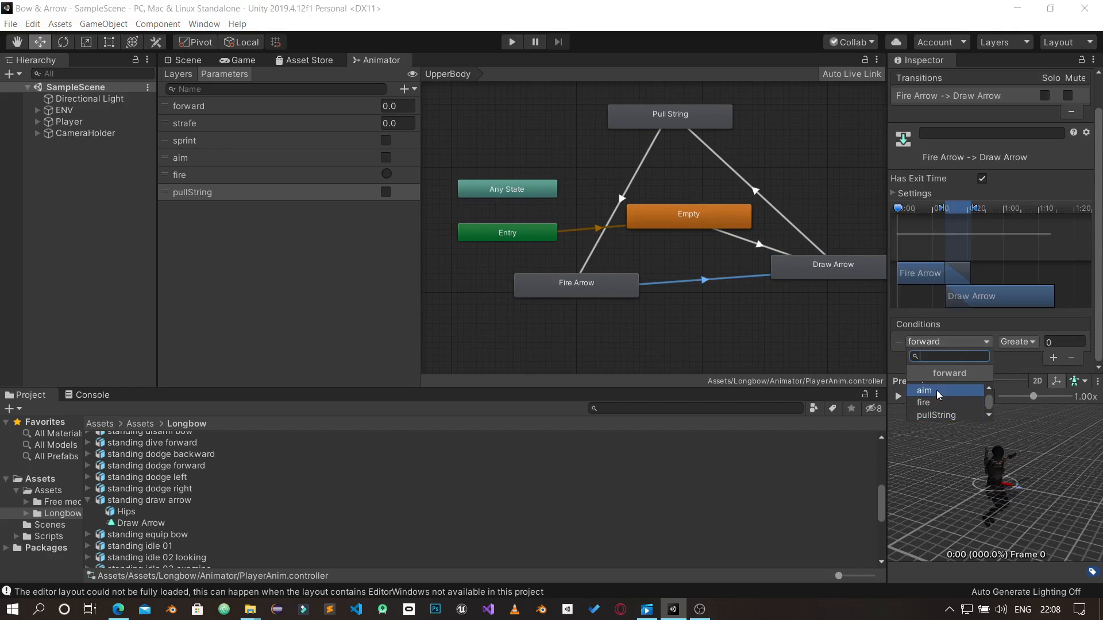
click(936, 391)
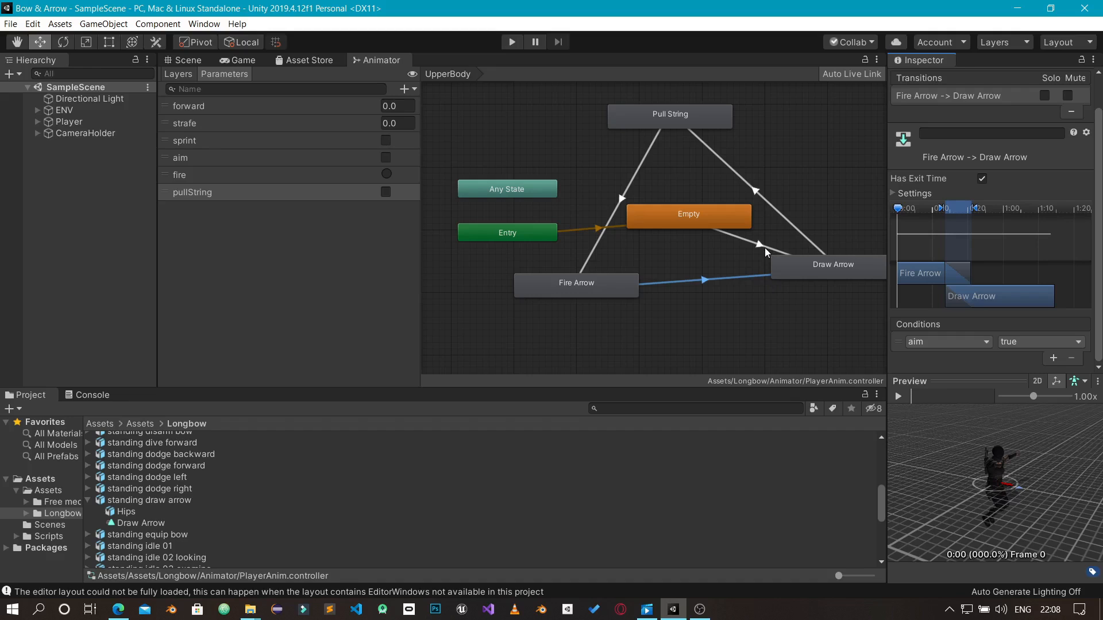
right_click(602, 284)
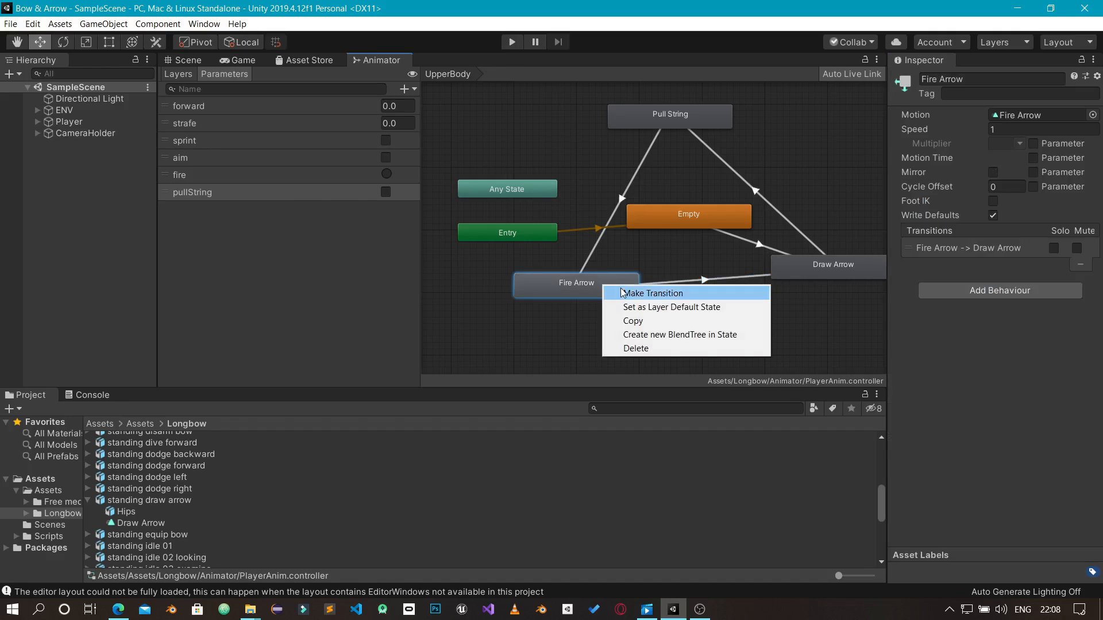
click(644, 293)
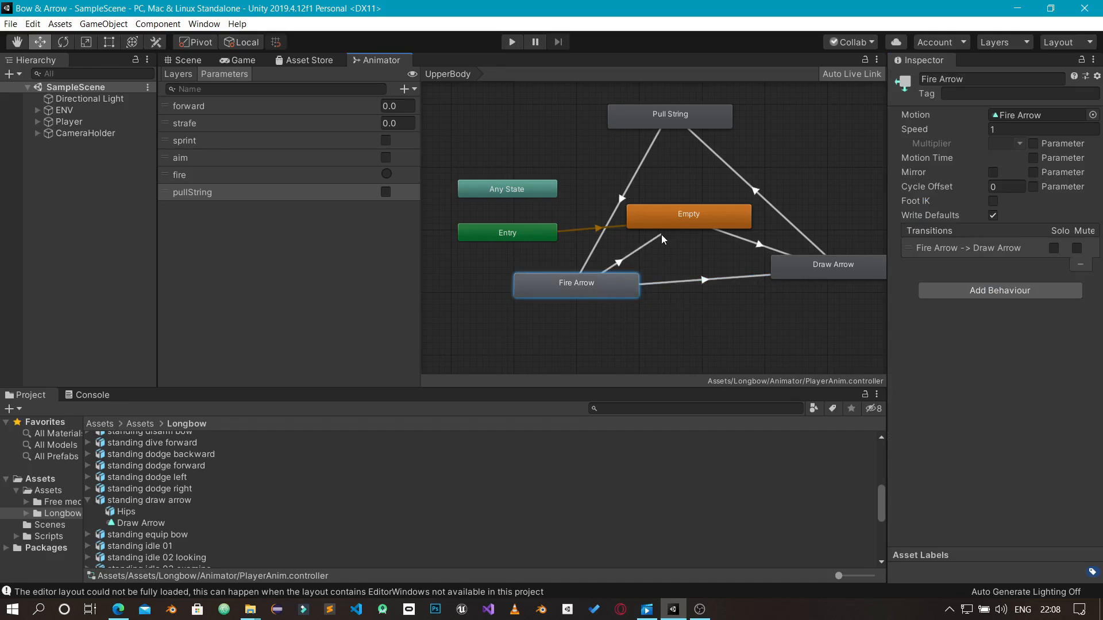
click(662, 235)
Examine the firing loop by selecting the Pull String, Fire Arrow and Draw Arrow states in turn
click(641, 135)
click(657, 121)
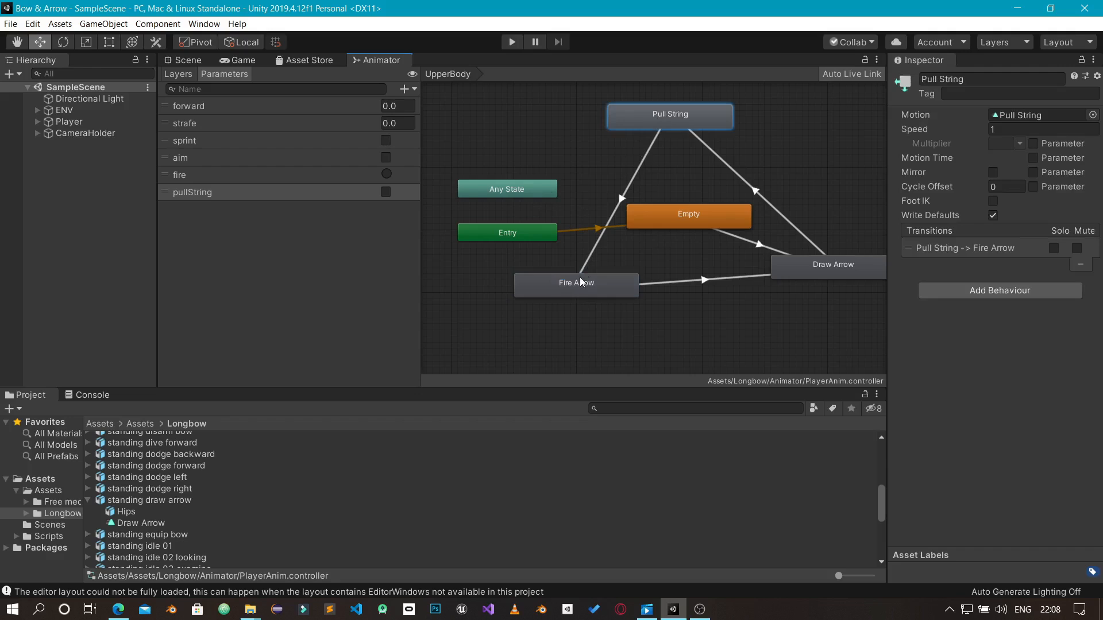
click(583, 283)
click(813, 272)
click(697, 126)
click(560, 283)
click(664, 123)
Make a transition from Any State to Empty
click(525, 188)
right_click(534, 189)
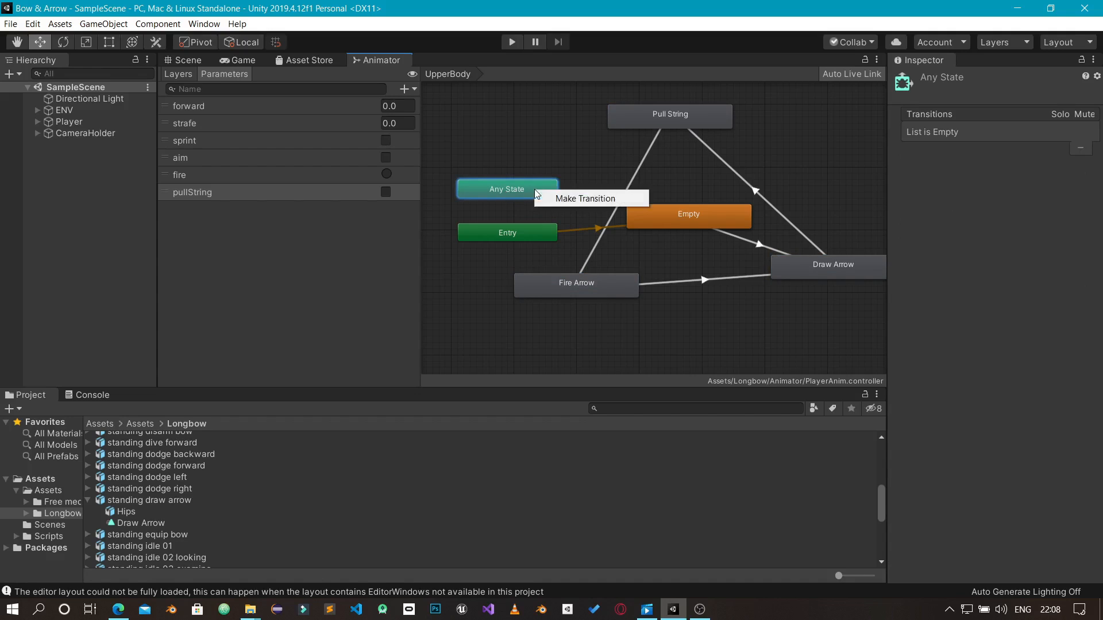
click(574, 199)
click(646, 219)
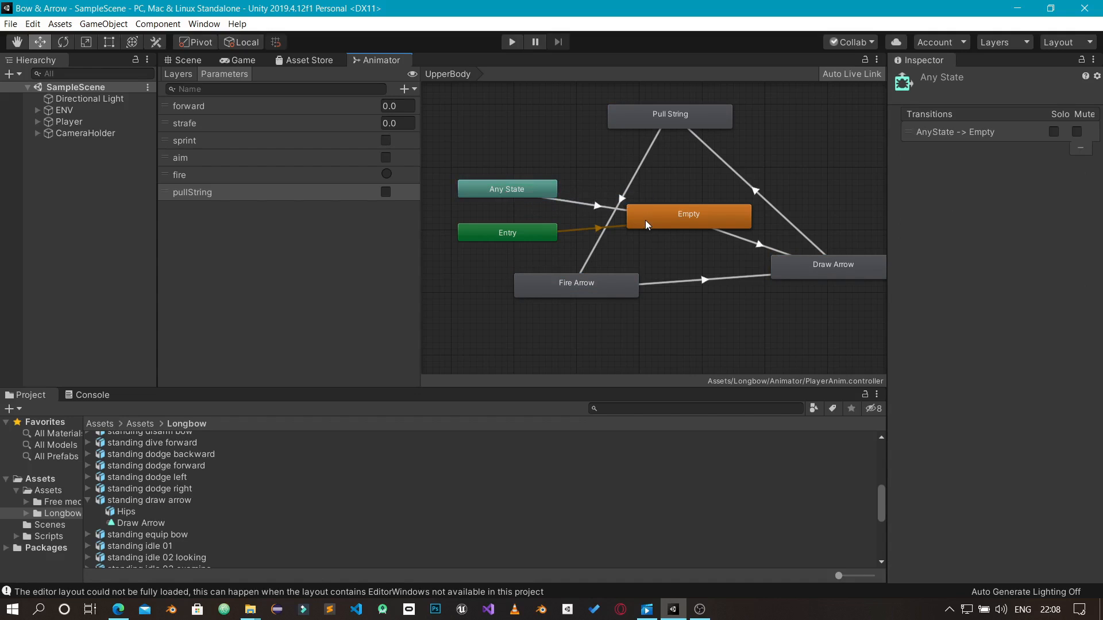
Add the condition aim is false to the Any State to Empty transition
click(584, 205)
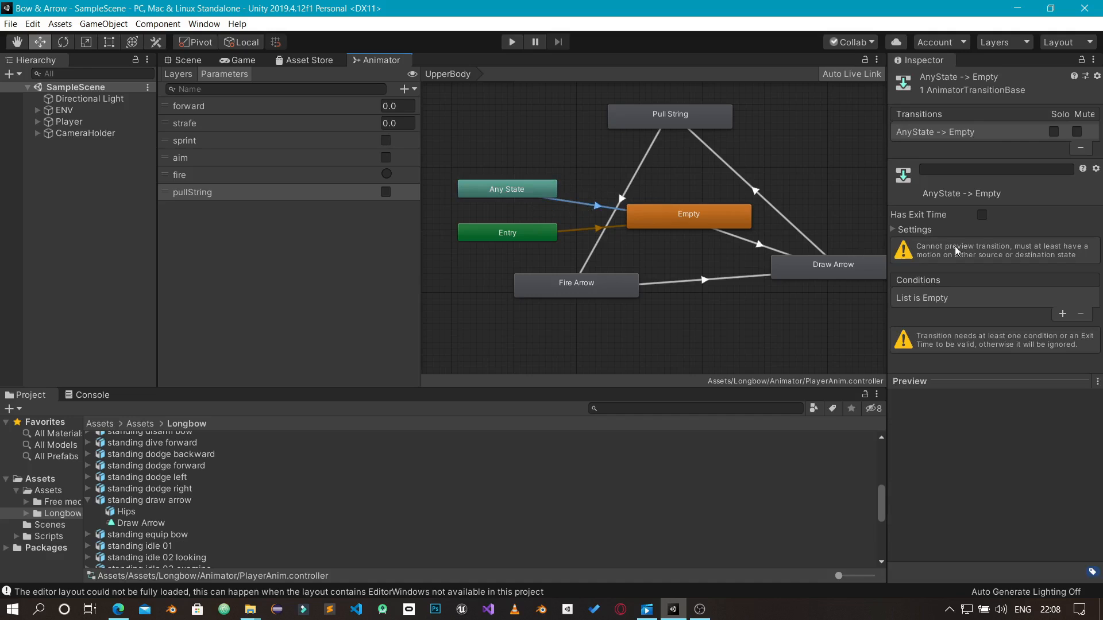
click(1061, 315)
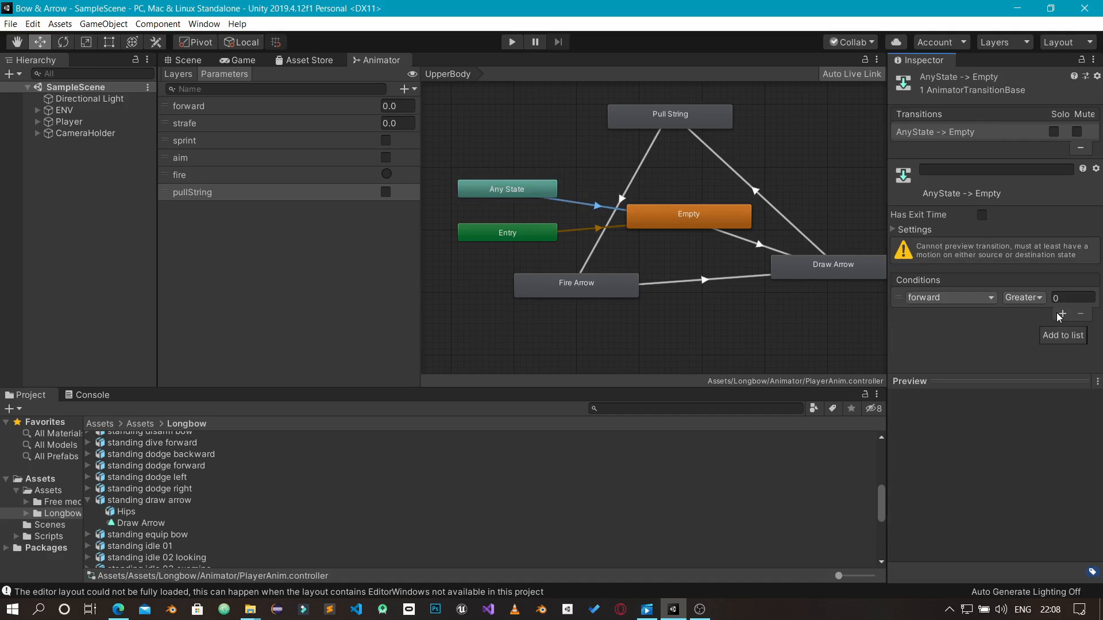
click(971, 296)
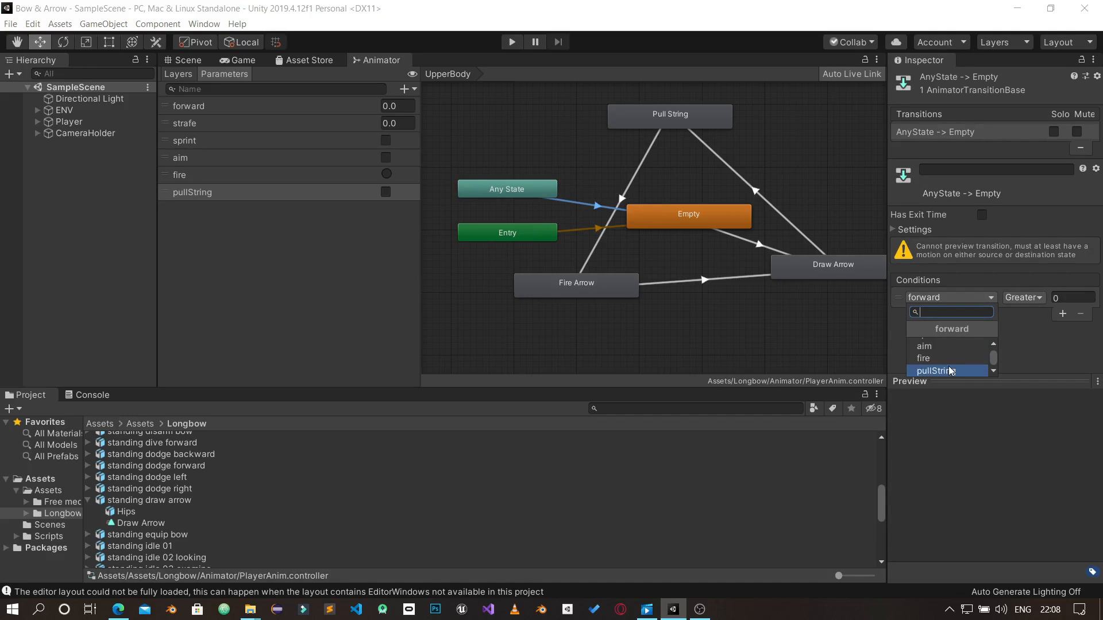
click(947, 346)
click(1012, 299)
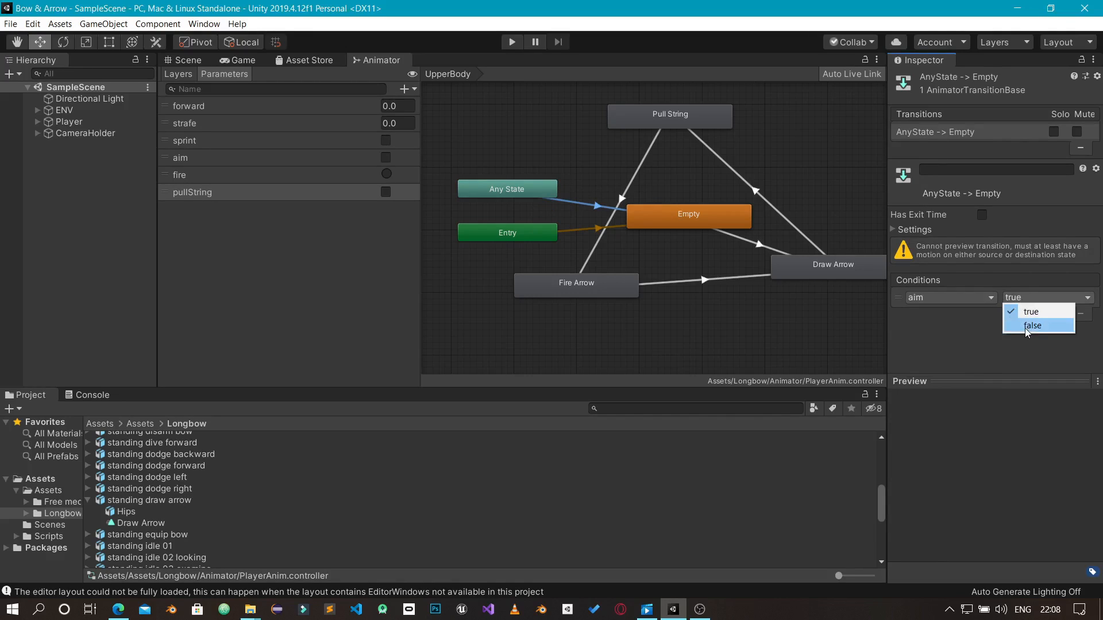
click(1025, 325)
Review the Pull String, Draw Arrow and Fire Arrow states, the Any State to Empty transition and the Empty state
click(687, 123)
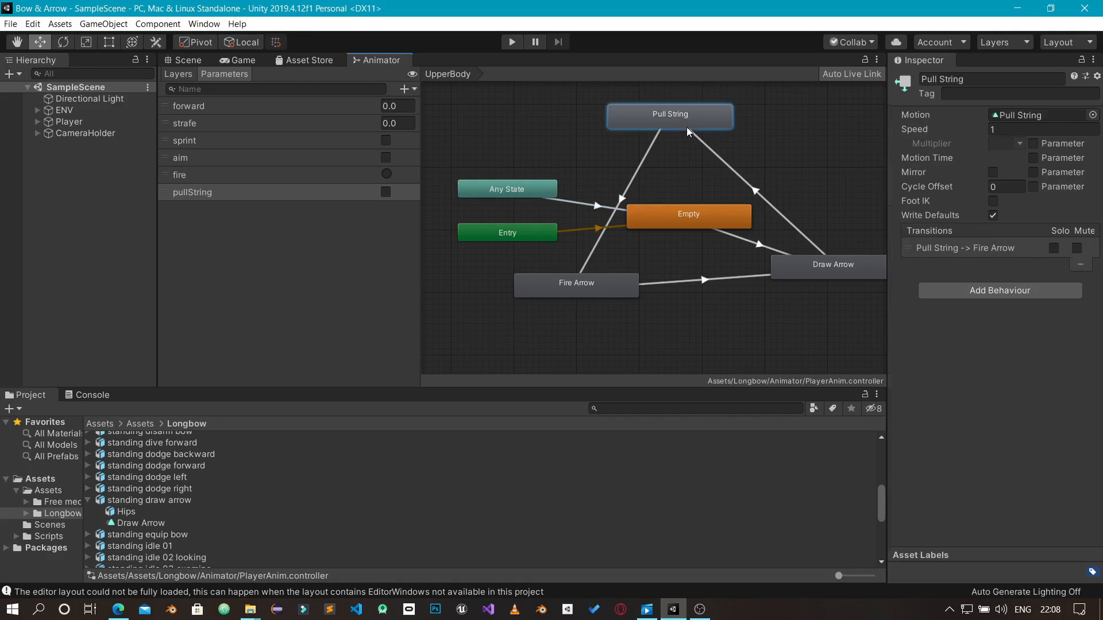
click(812, 266)
click(614, 286)
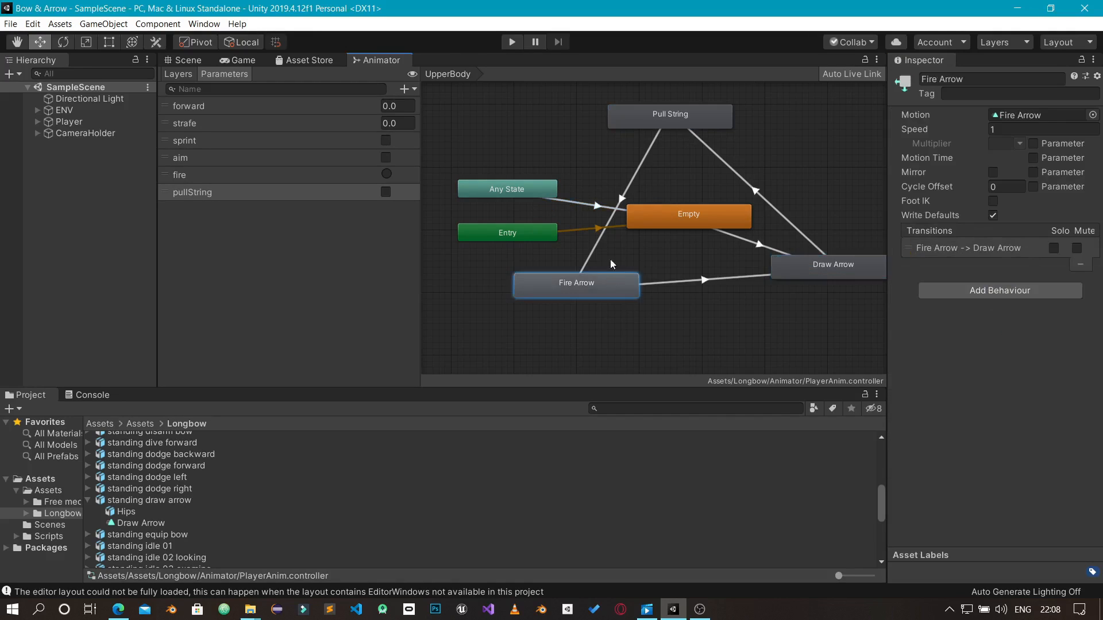
click(634, 125)
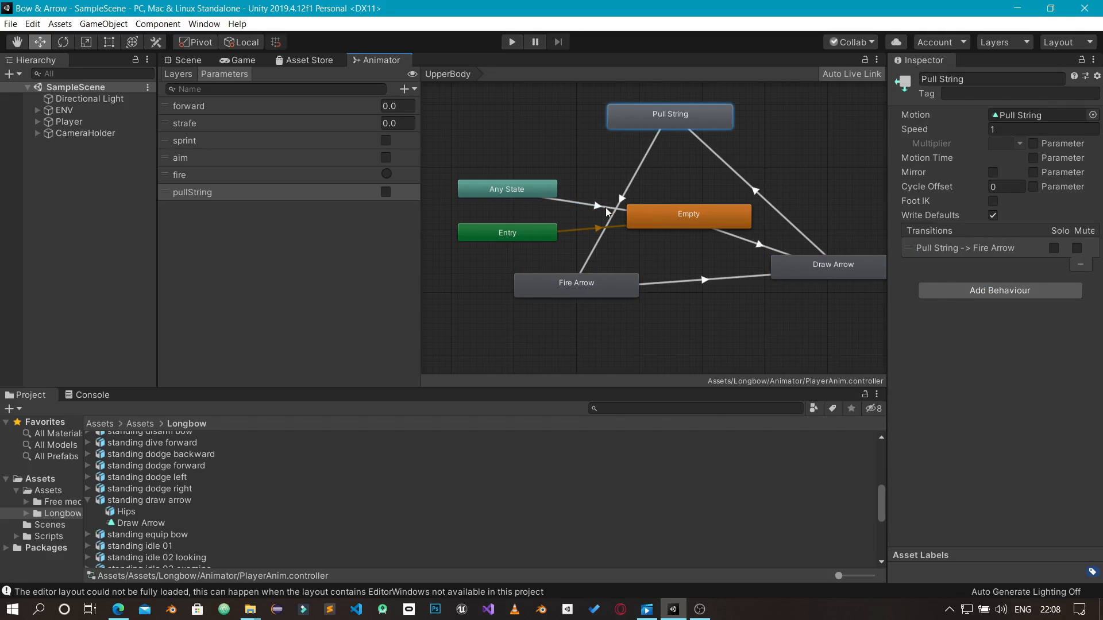
click(605, 208)
click(680, 221)
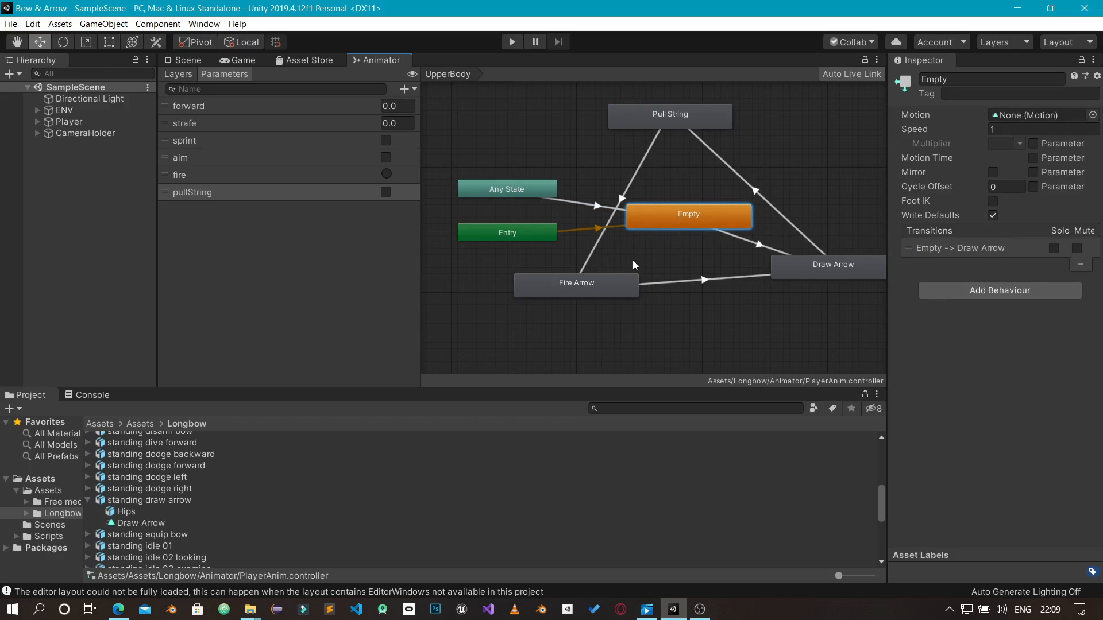
Create a sub-state machine named Arrow Logic in the UpperBody layer
right_click(642, 327)
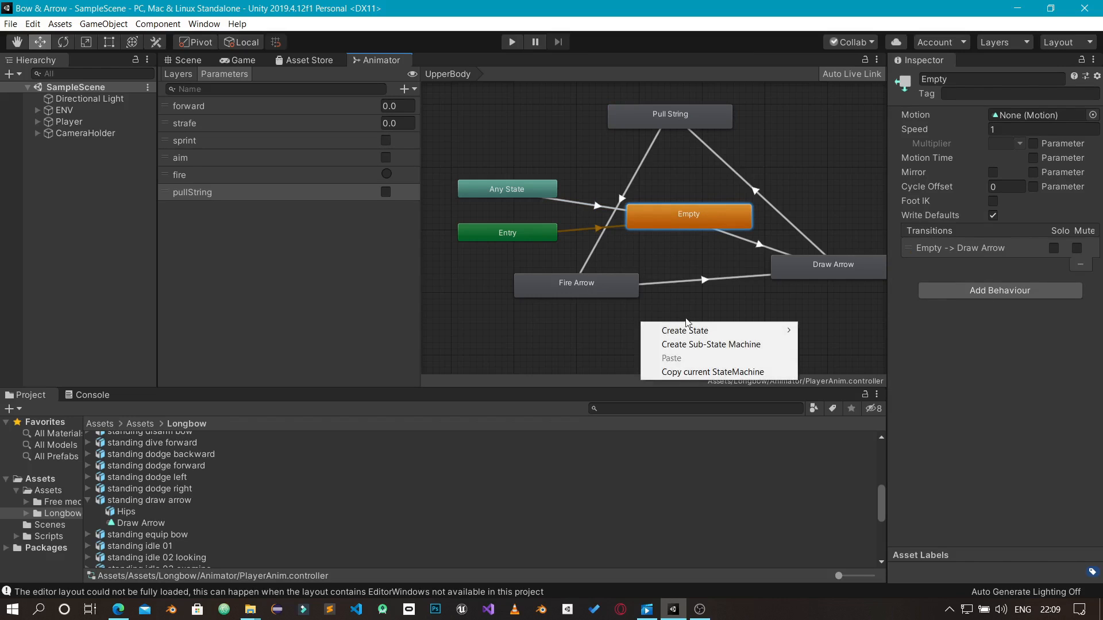
mouse_move(687, 333)
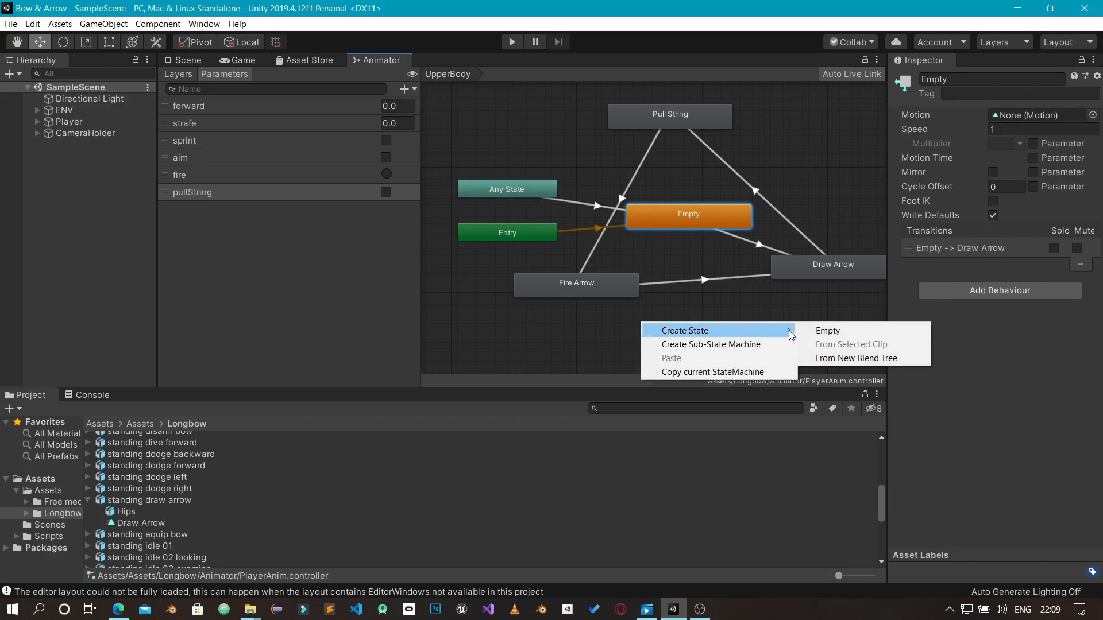
click(722, 345)
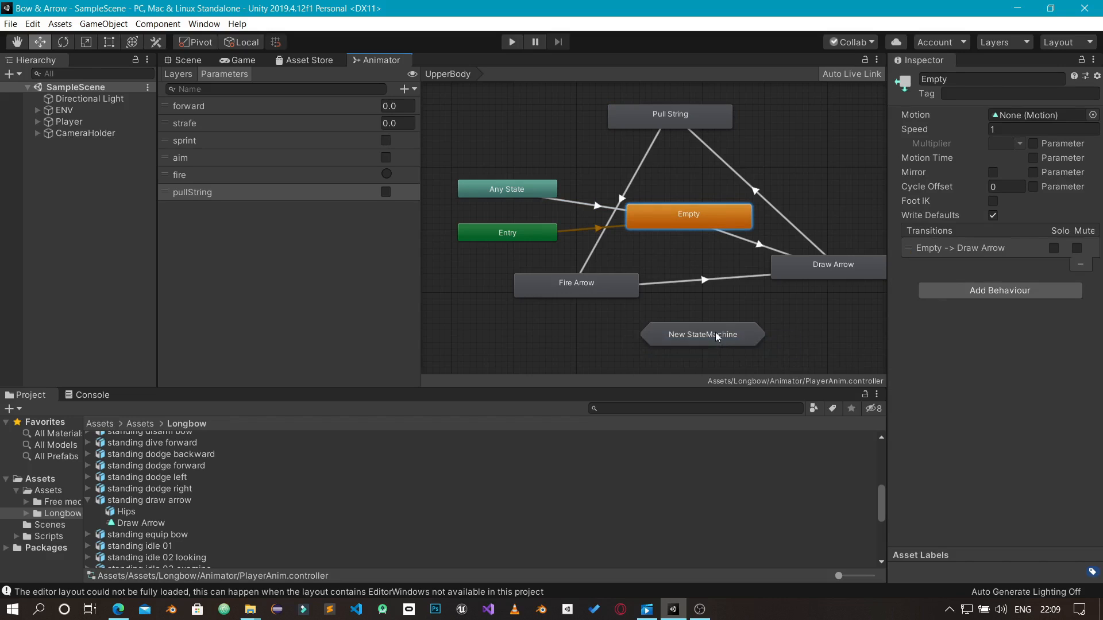
click(967, 81)
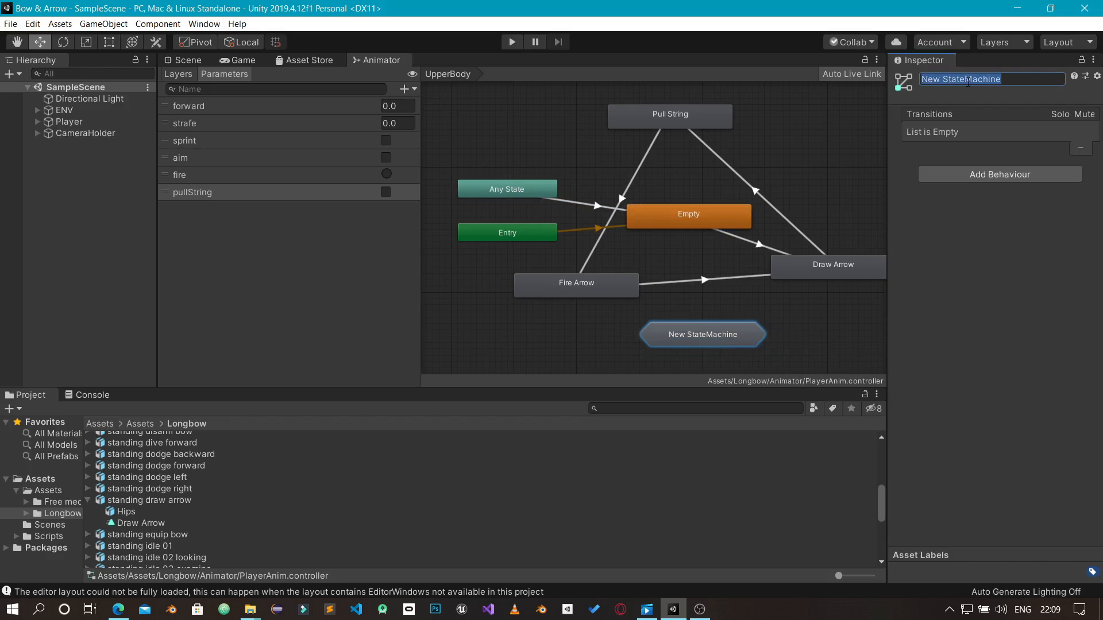
text(A)
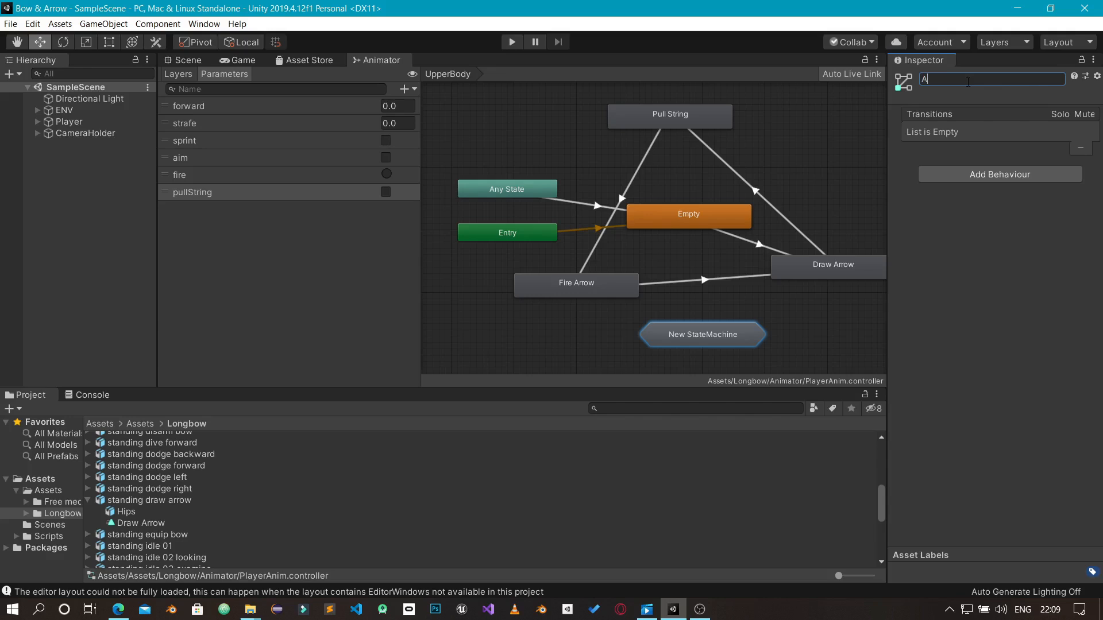
text(rrow)
text(Logic)
key(Return)
Move the Pull String, Fire Arrow and Draw Arrow states together into the Arrow Logic sub-state machine
click(620, 121)
shift+click(581, 282)
shift+click(844, 268)
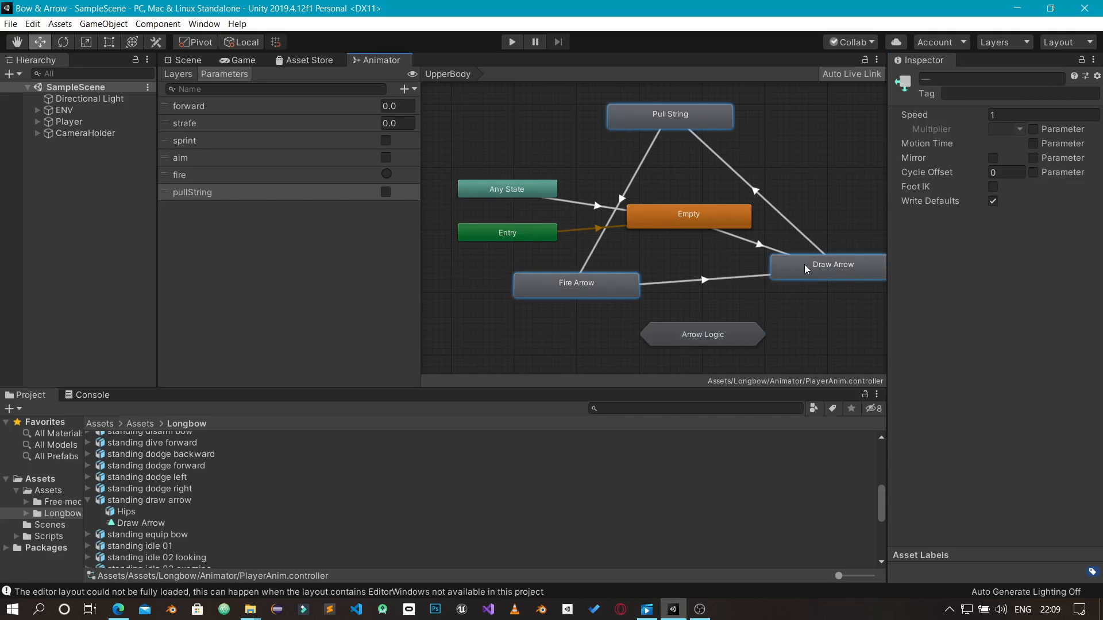
mouse_move(804, 264)
mouse_down()
mouse_move(714, 340)
mouse_move(688, 294)
mouse_move(693, 283)
mouse_up()
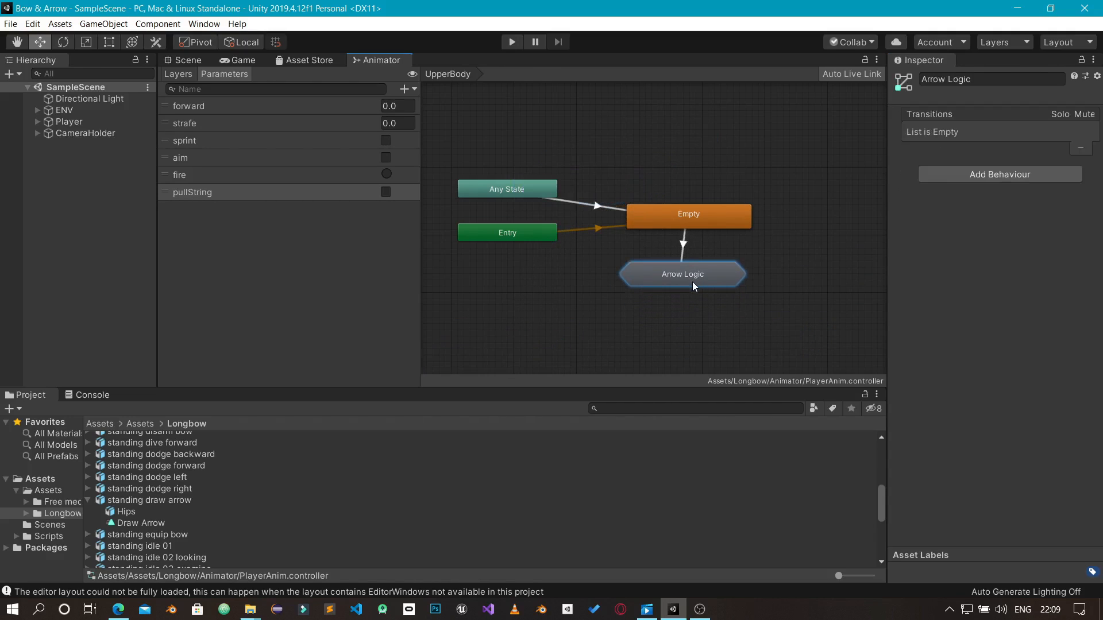
Arrange Pull String, Draw Arrow and Fire Arrow in a triangle inside Arrow Logic, and align Empty above Arrow Logic in UpperBody
double_click(693, 283)
drag(514, 198, 669, 122)
drag(486, 203, 687, 268)
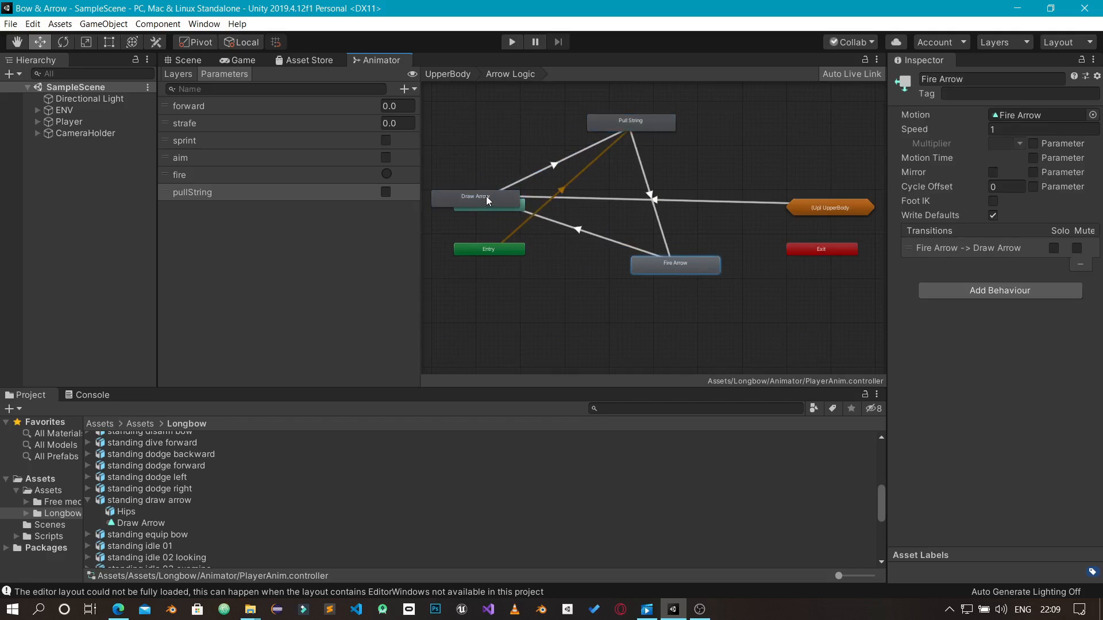
drag(486, 199, 711, 177)
drag(678, 265, 615, 257)
drag(636, 127, 645, 123)
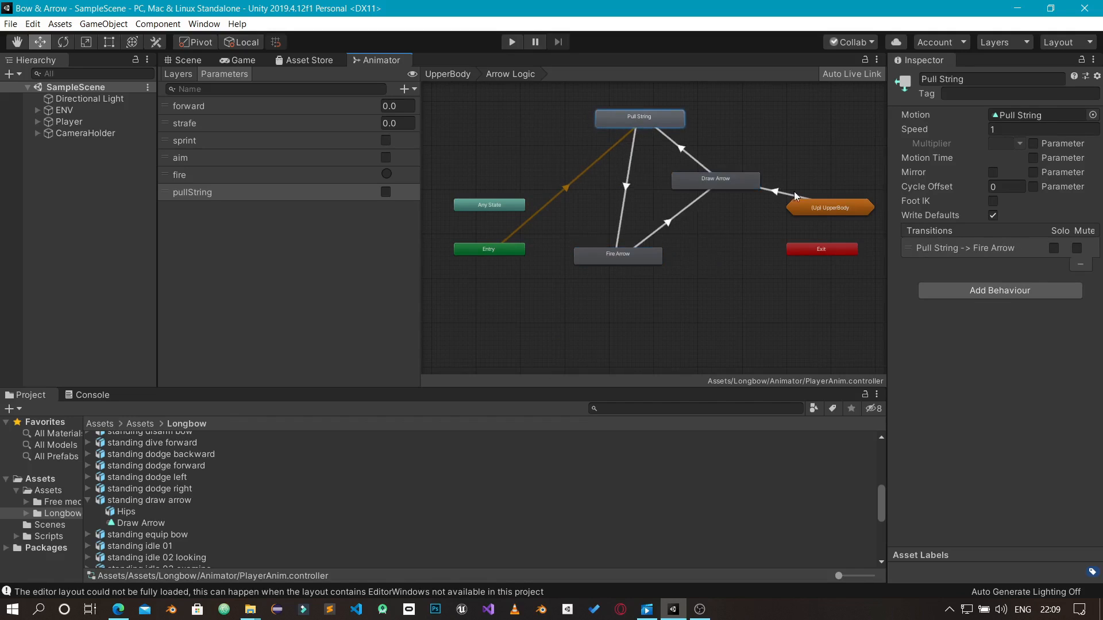
double_click(804, 207)
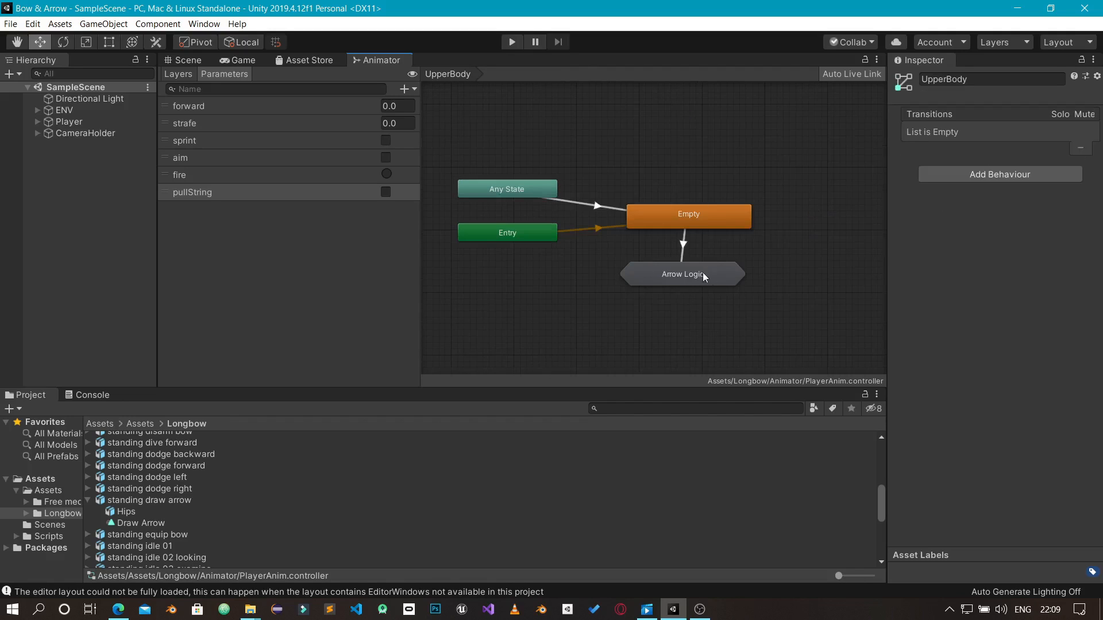
drag(687, 227, 682, 230)
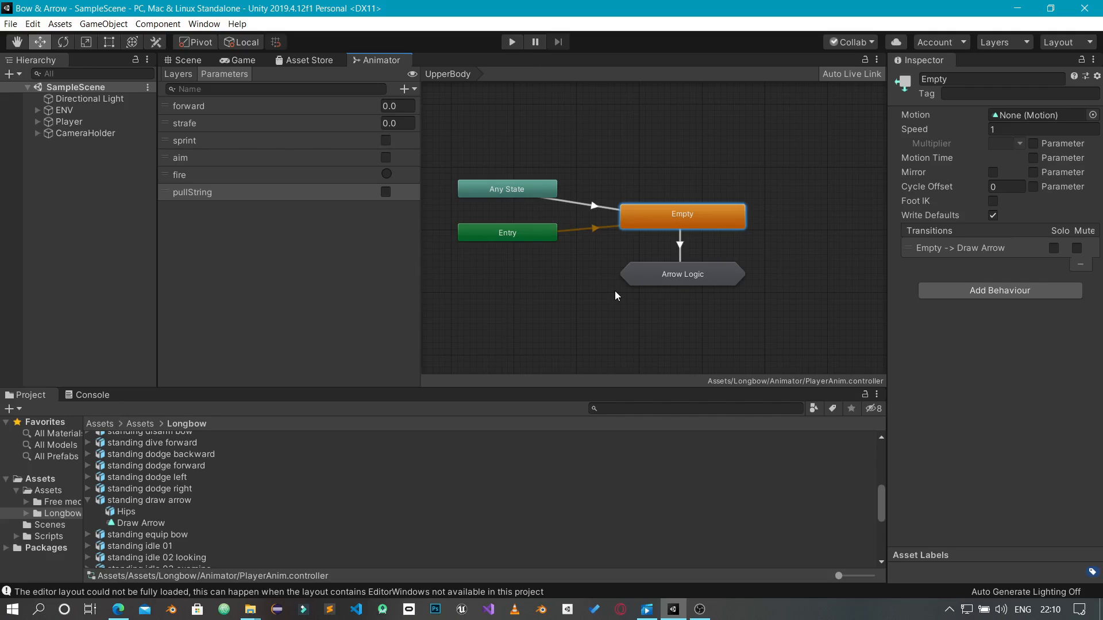
Duplicate the Run state in the Base Layer and place the copy below Run
click(178, 74)
click(252, 109)
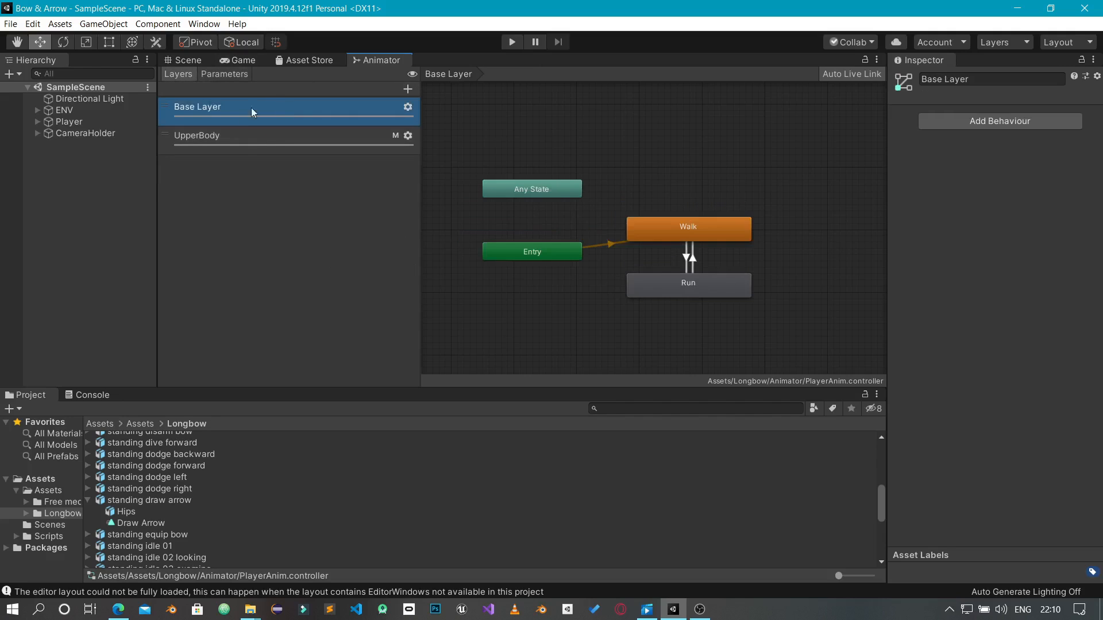
click(307, 118)
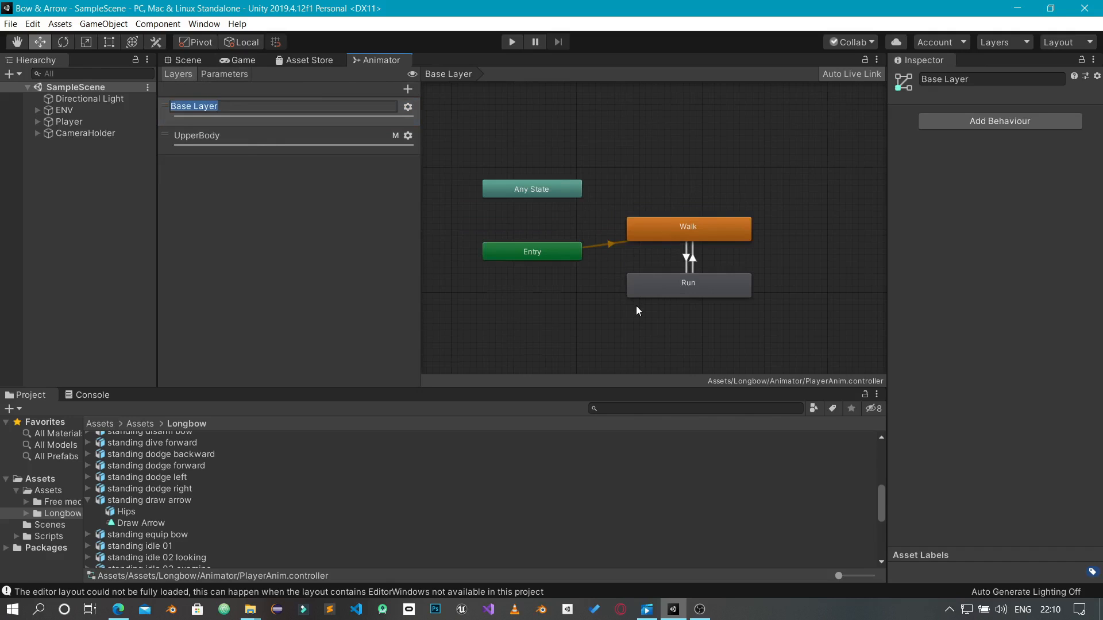
scroll(636, 307, up, 2)
middle_drag(634, 306, 576, 276)
click(587, 266)
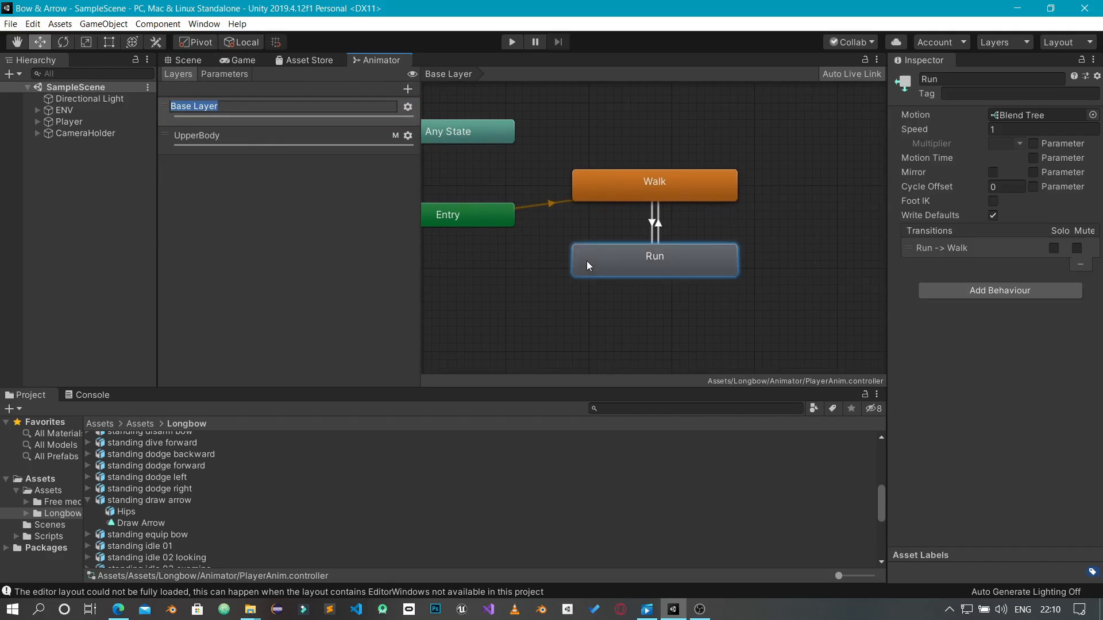
right_click(638, 264)
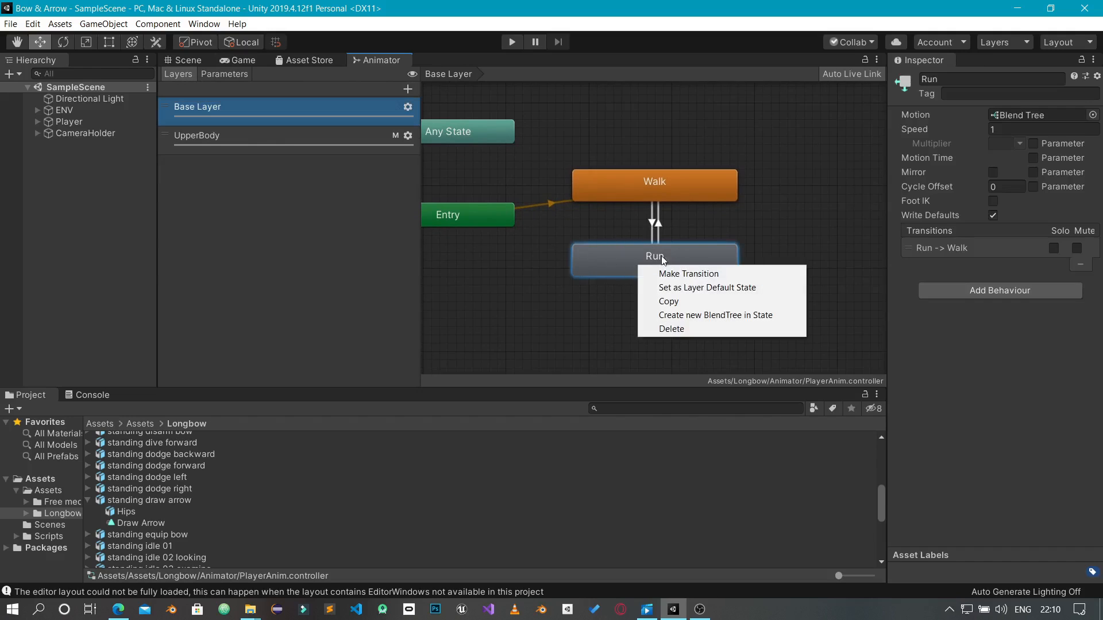
click(655, 307)
click(615, 314)
right_click(602, 320)
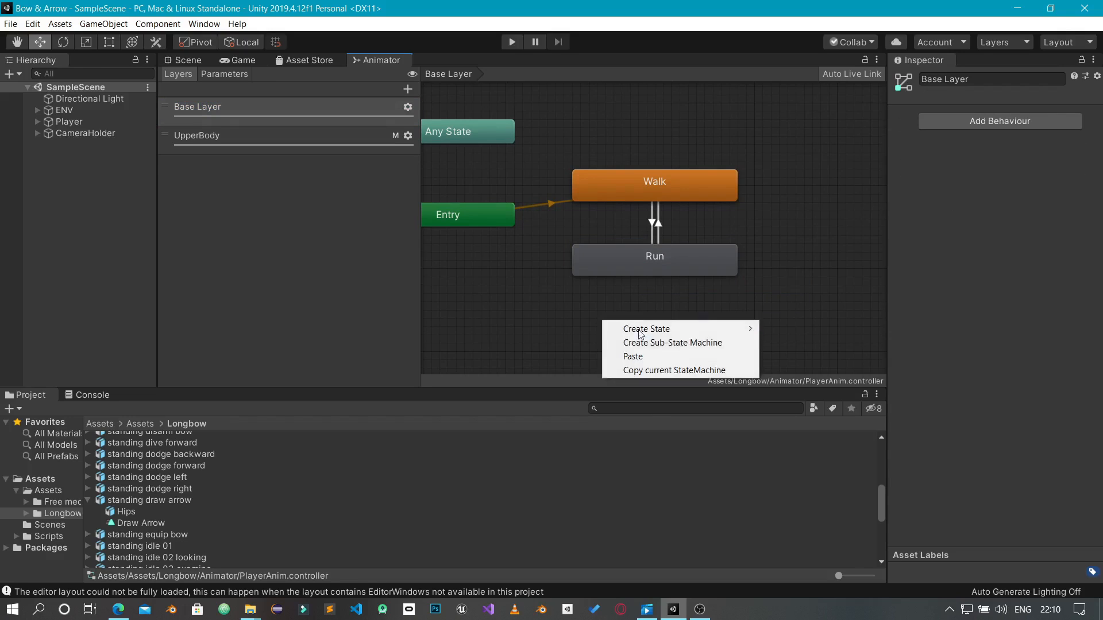
click(642, 357)
drag(617, 329, 569, 320)
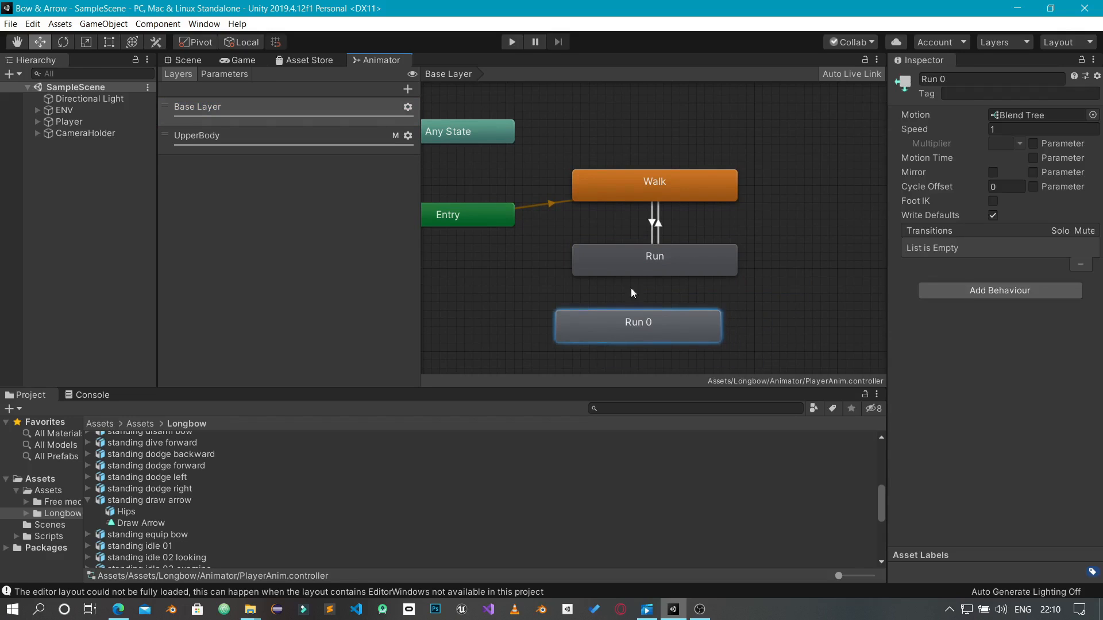
Rename the copied Run state as Aim Move
click(950, 80)
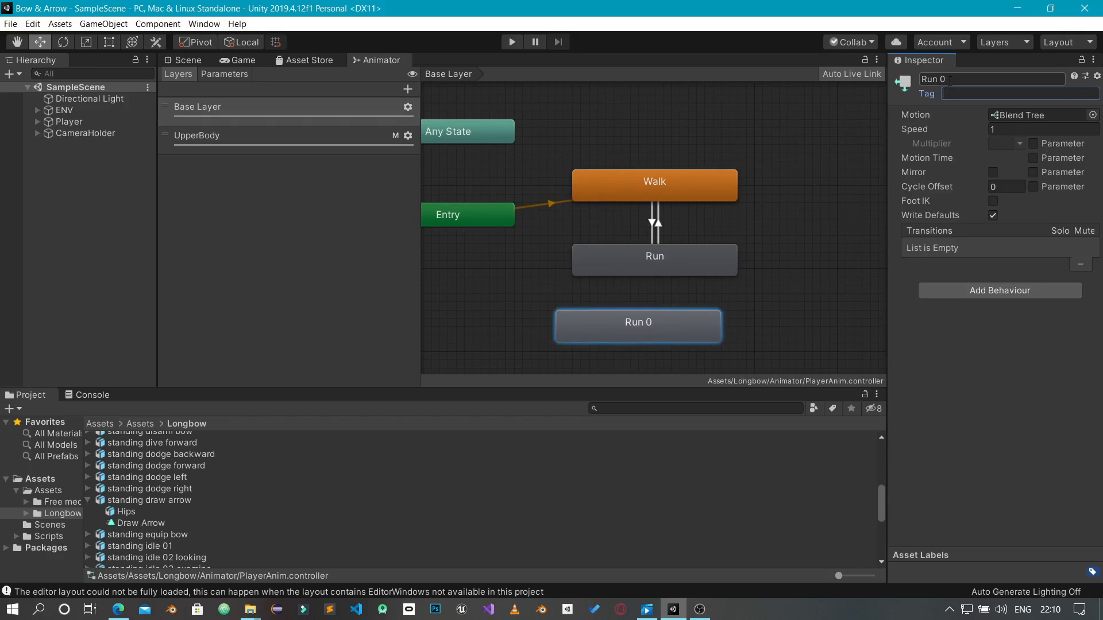
text(Aim )
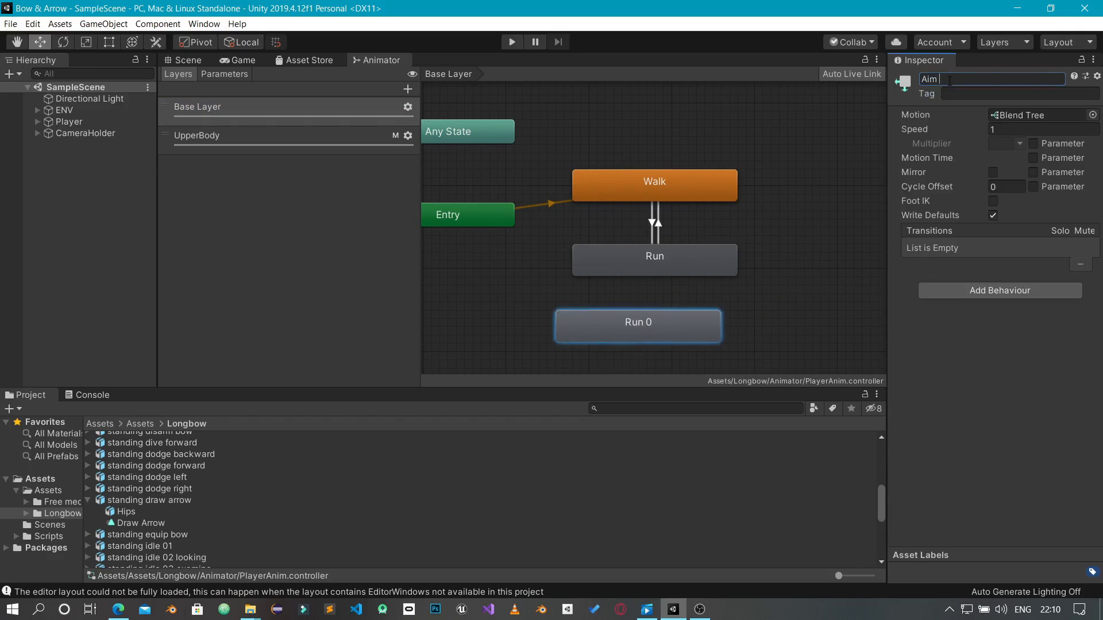
text(Move)
key(Return)
In Aim Move's blend tree, replace the run forward and run back motions with the Aim walk forward and Aim walk back clips
scroll(466, 454, up, 5)
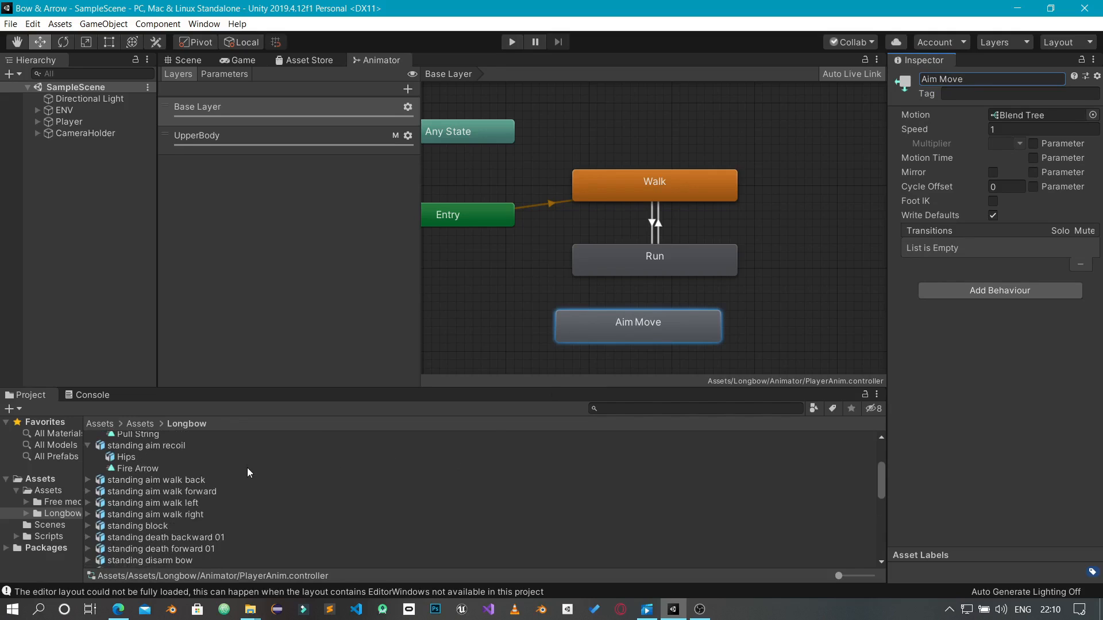
scroll(233, 450, up, 5)
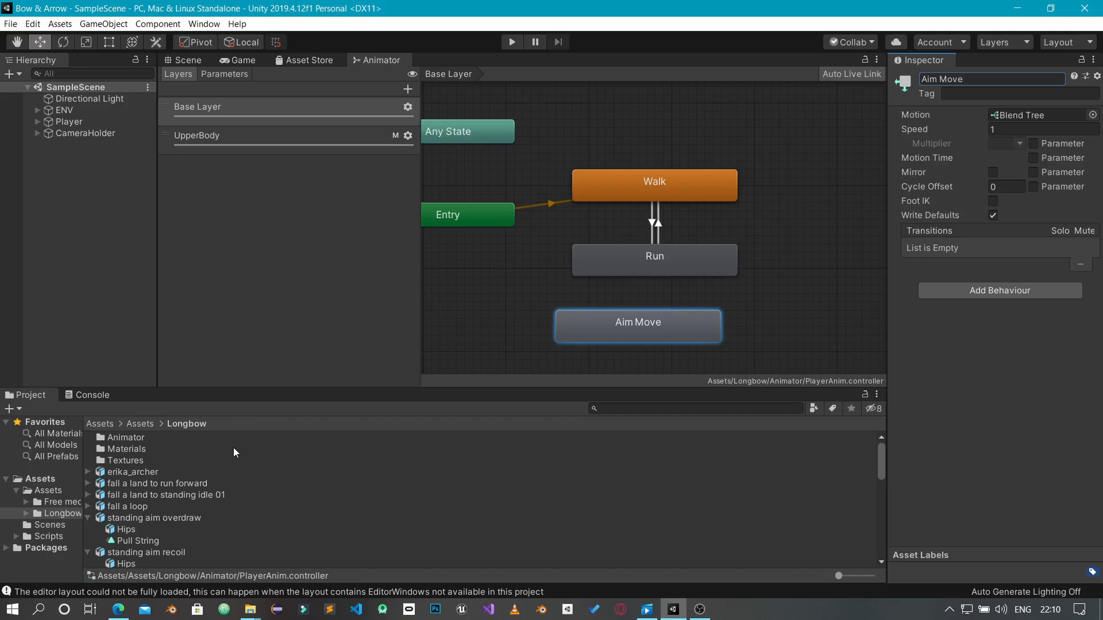
scroll(234, 449, down, 5)
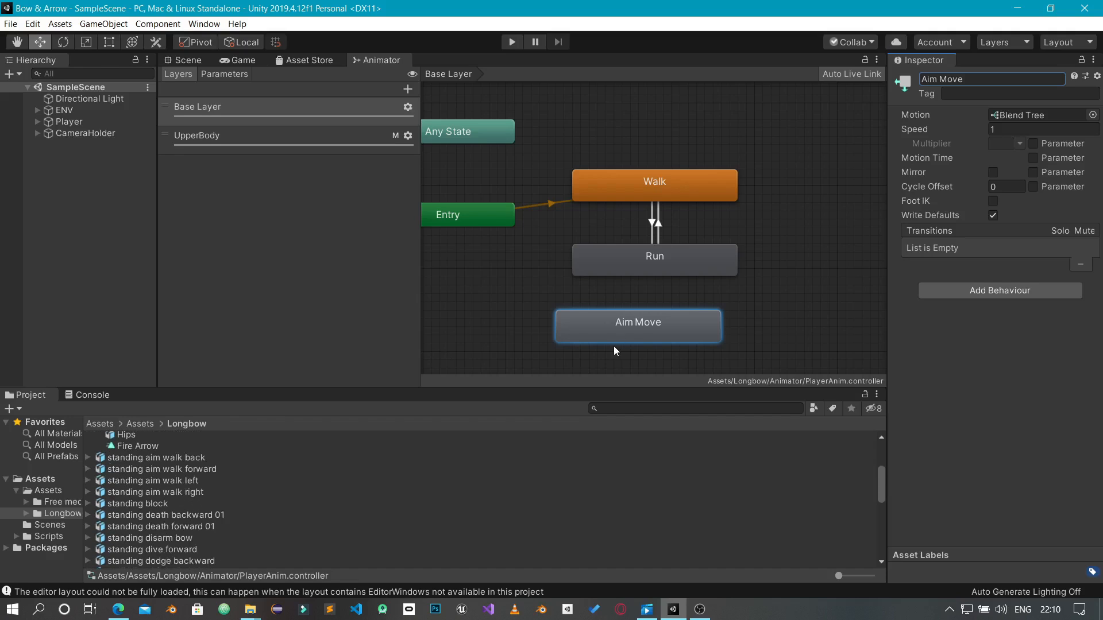
double_click(625, 327)
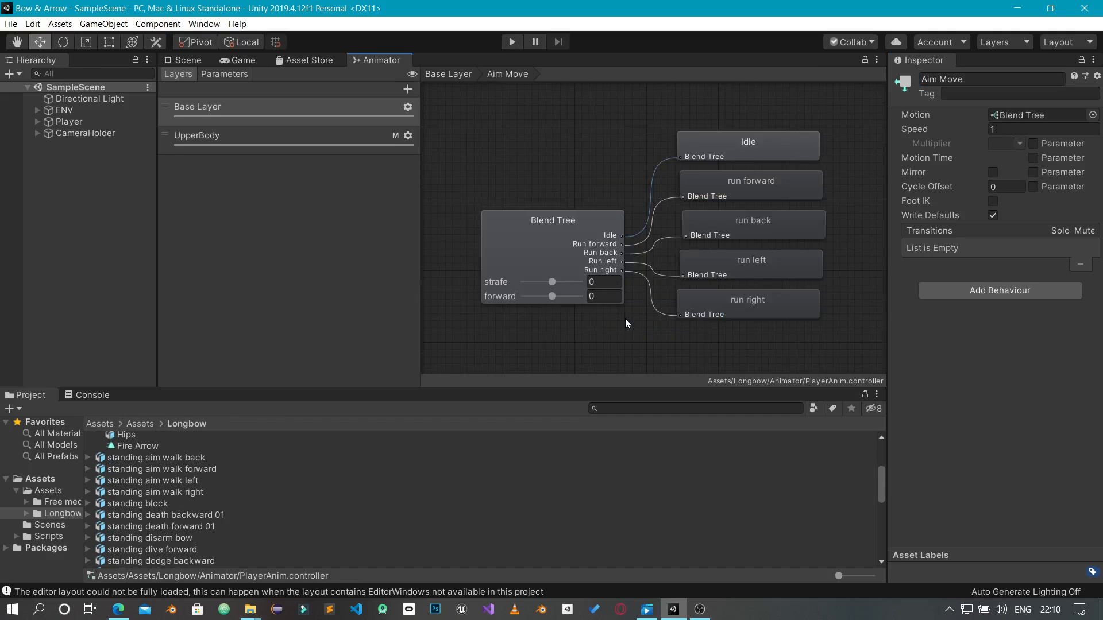
click(601, 233)
scroll(946, 322, down, 3)
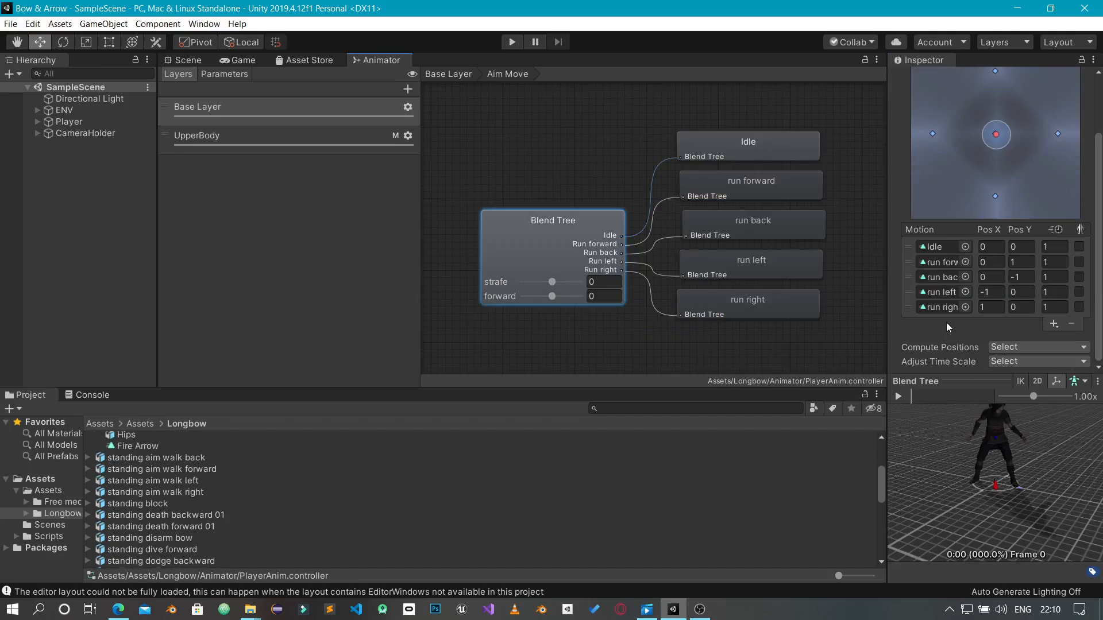
click(88, 469)
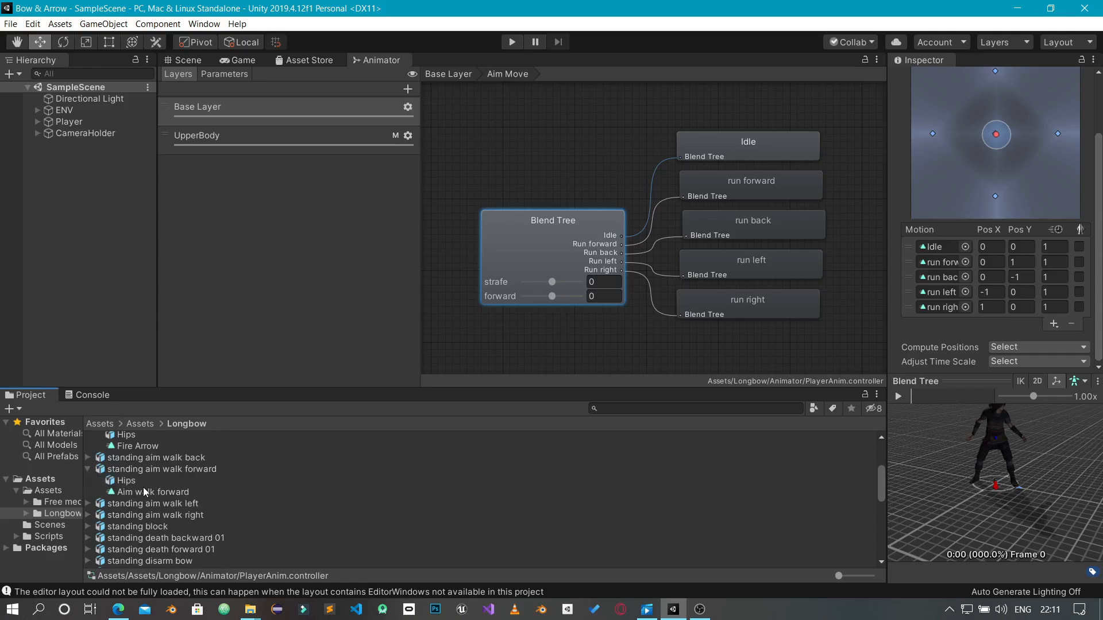
drag(148, 492, 960, 264)
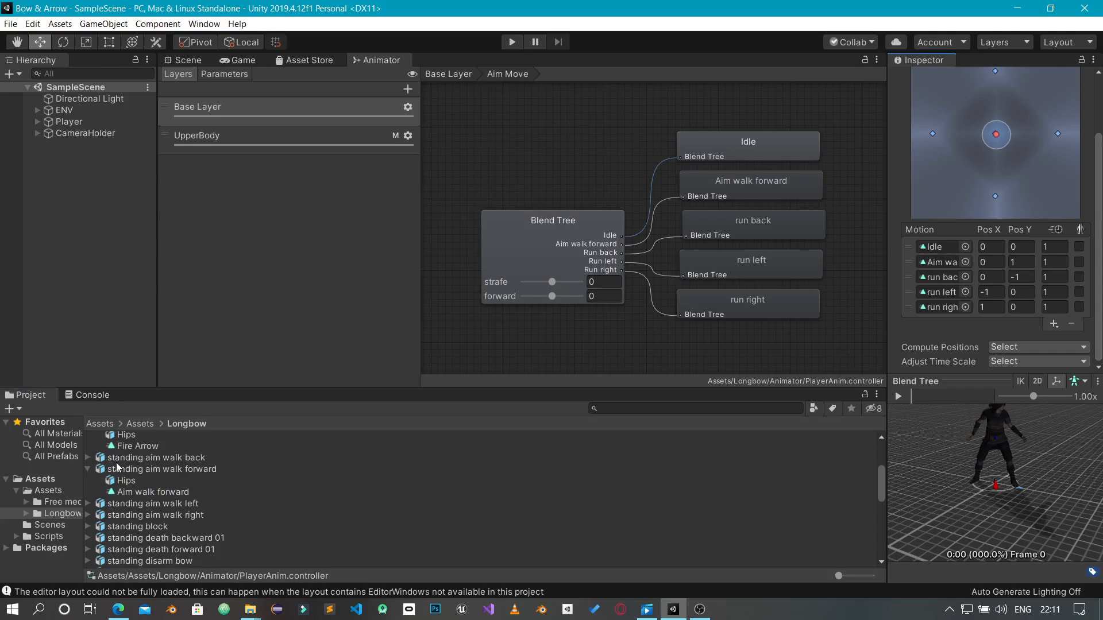
click(88, 457)
drag(145, 480, 954, 279)
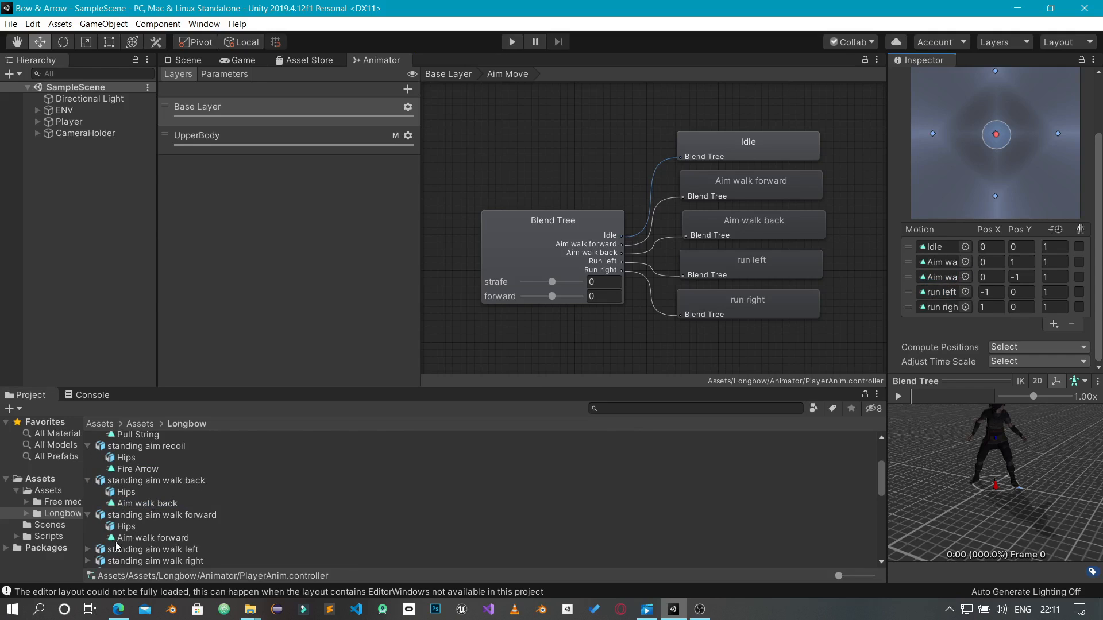
In Aim Move's blend tree, replace the run left and run right motions with the Aim walk left and Aim walk right clips
click(87, 551)
scroll(140, 517, down, 3)
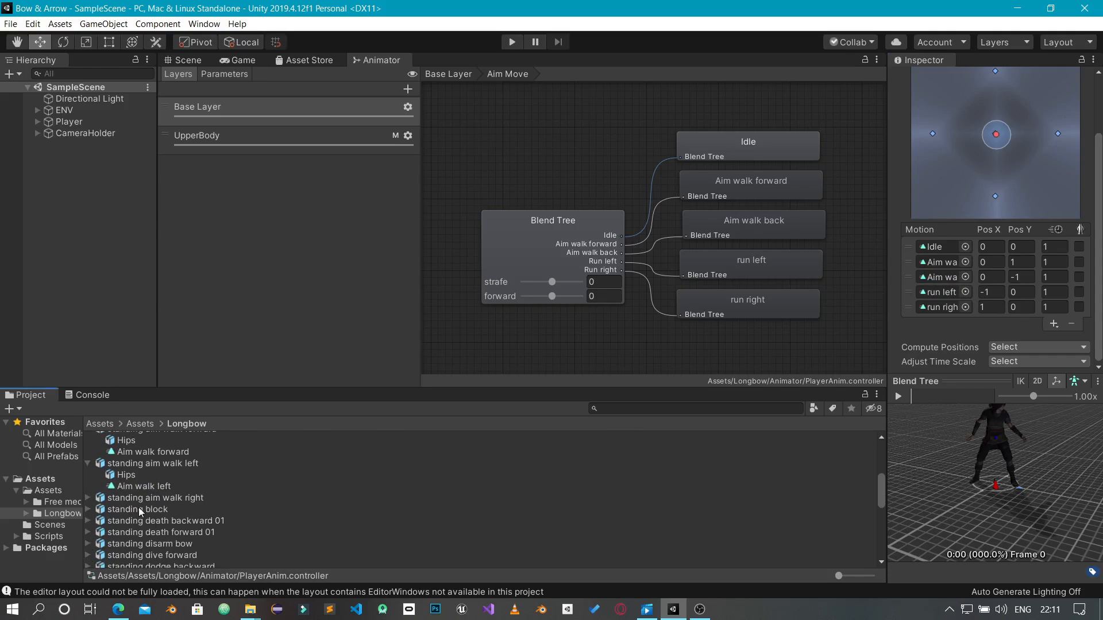
drag(151, 487, 950, 295)
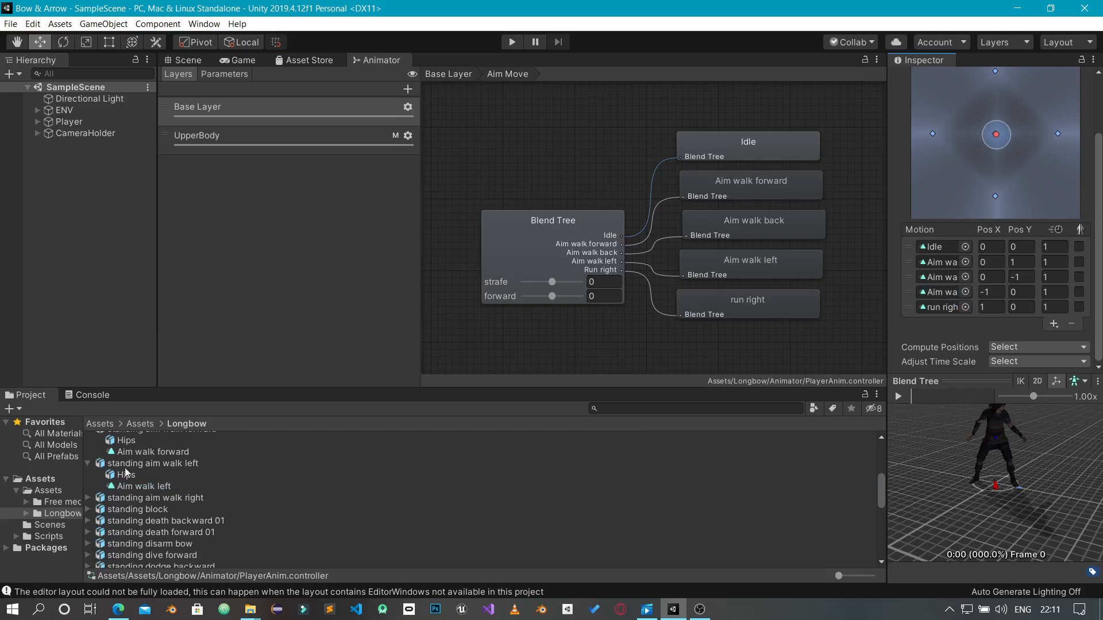
click(88, 498)
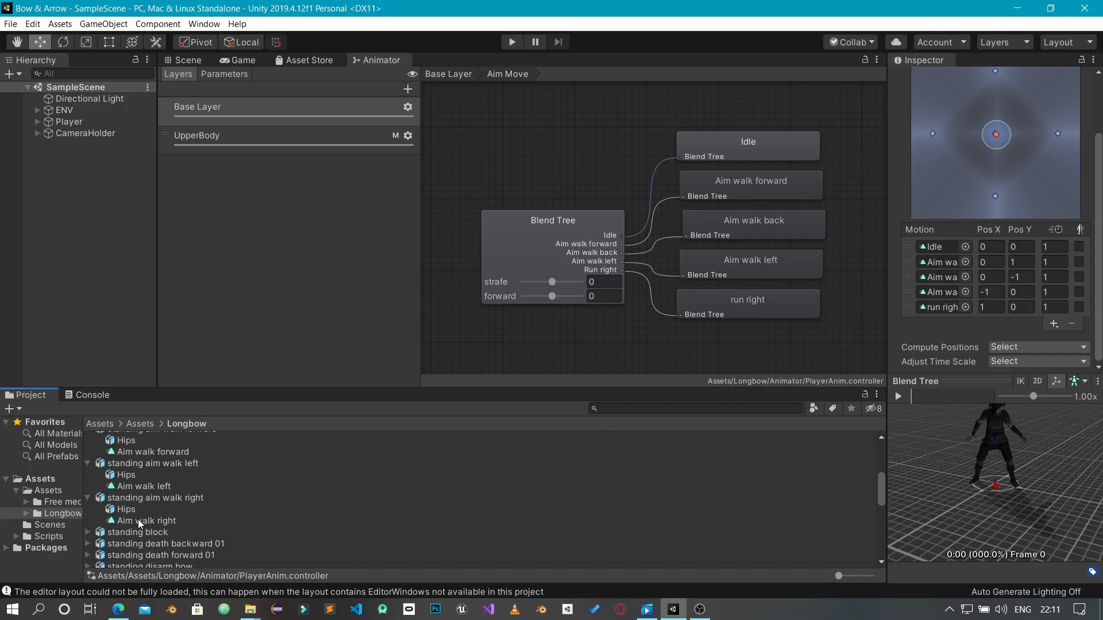
drag(143, 520, 955, 308)
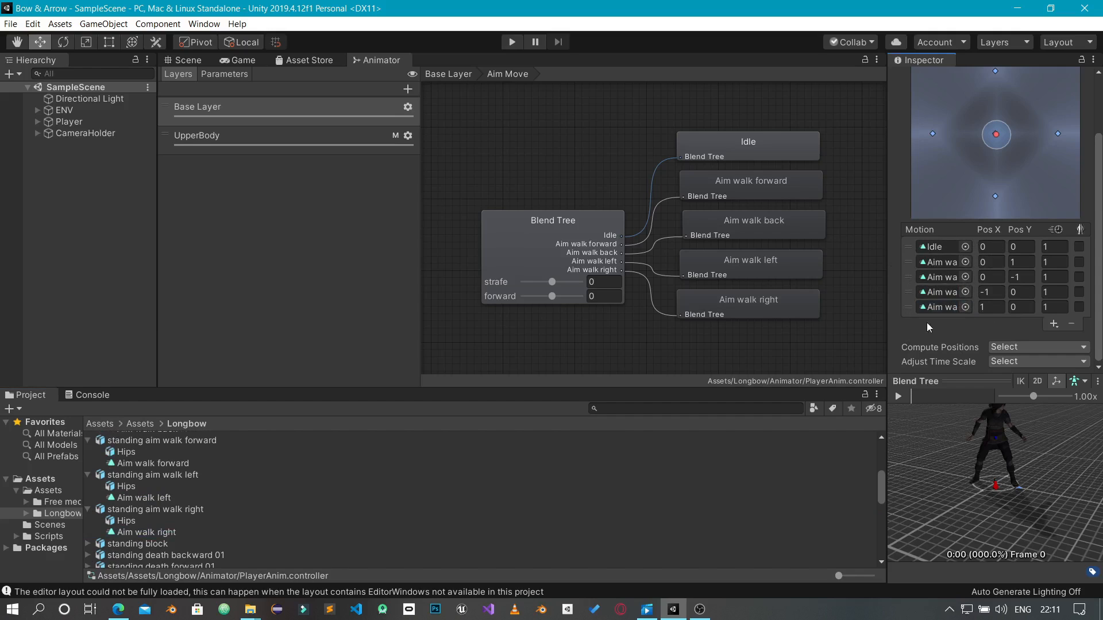
click(909, 248)
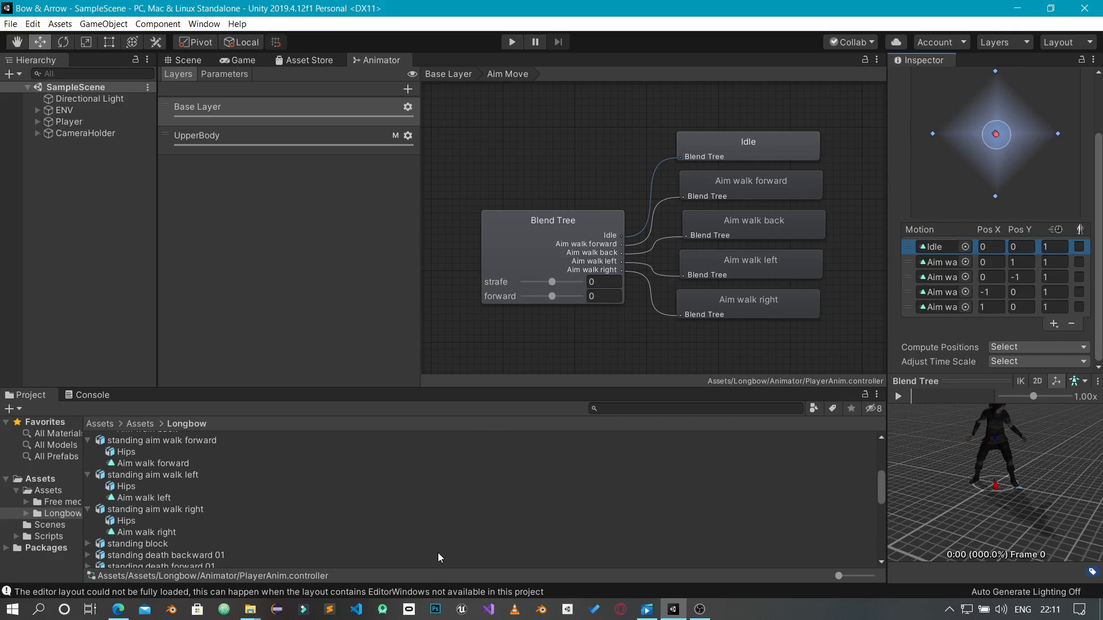
scroll(439, 551, up, 5)
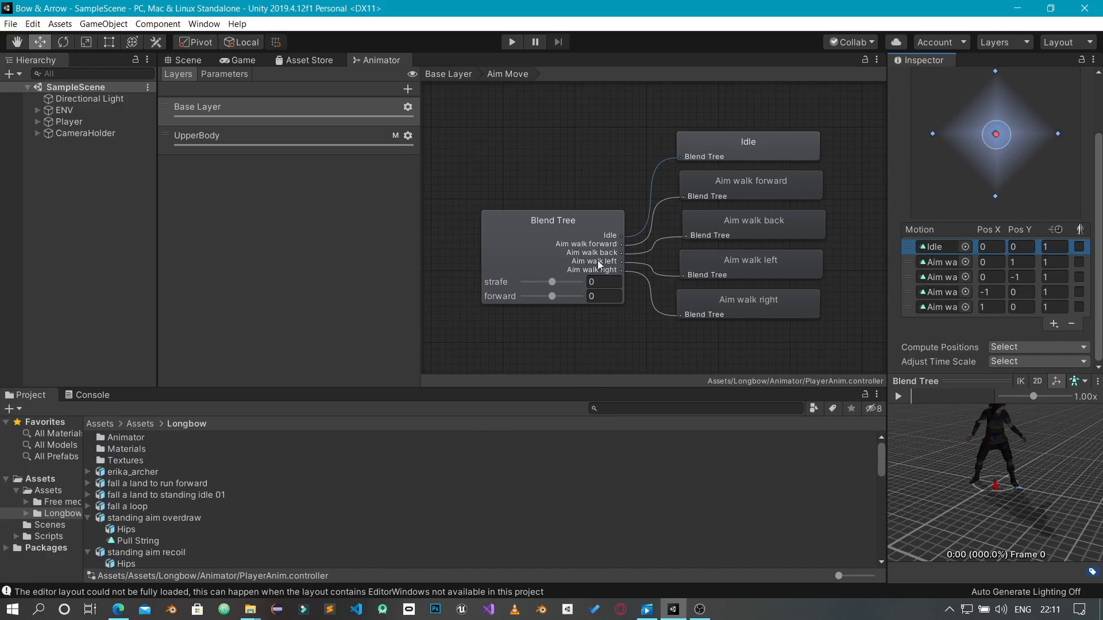
Return to the Base Layer and arrange the states in a triangle, with Walk above and Run and Aim Move on either side below
click(467, 75)
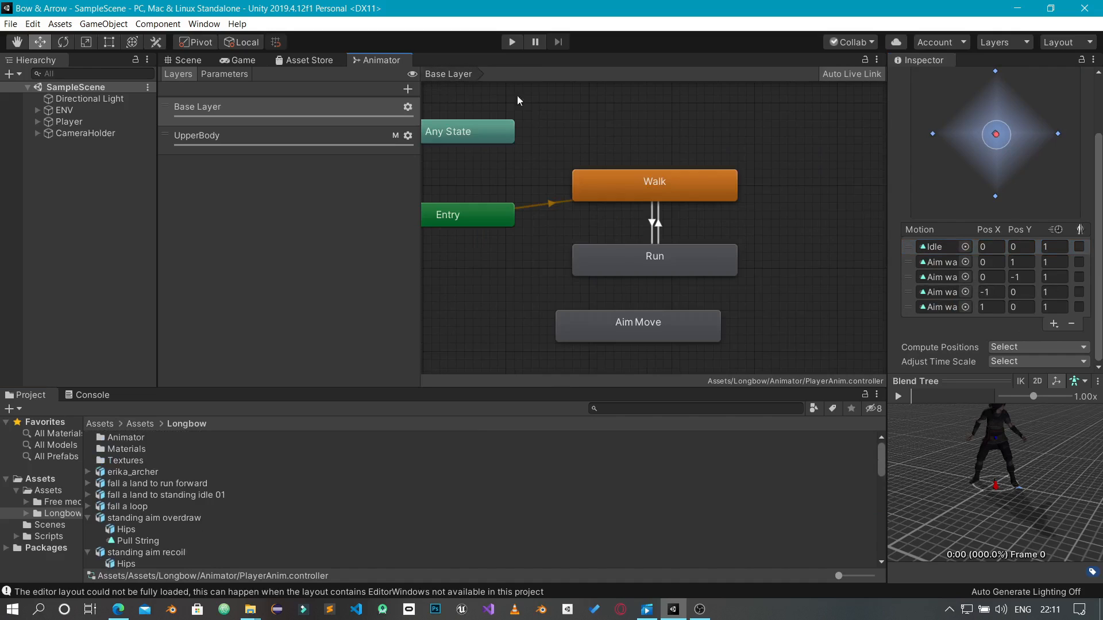
drag(657, 330, 749, 314)
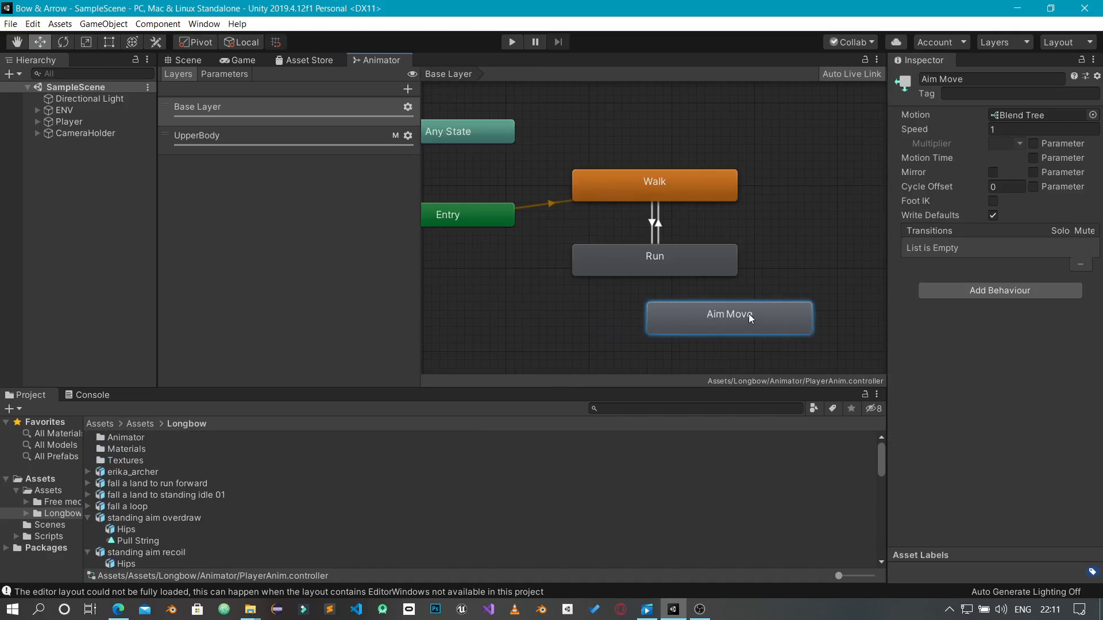
drag(695, 270, 608, 286)
drag(752, 315, 790, 253)
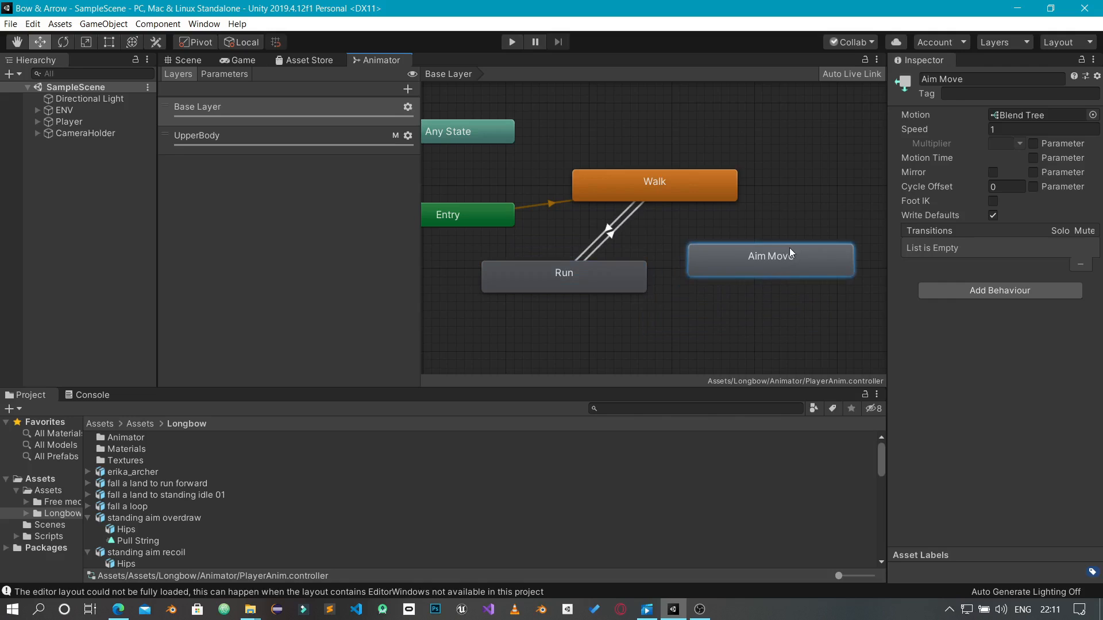
drag(703, 201, 620, 191)
drag(590, 271, 614, 279)
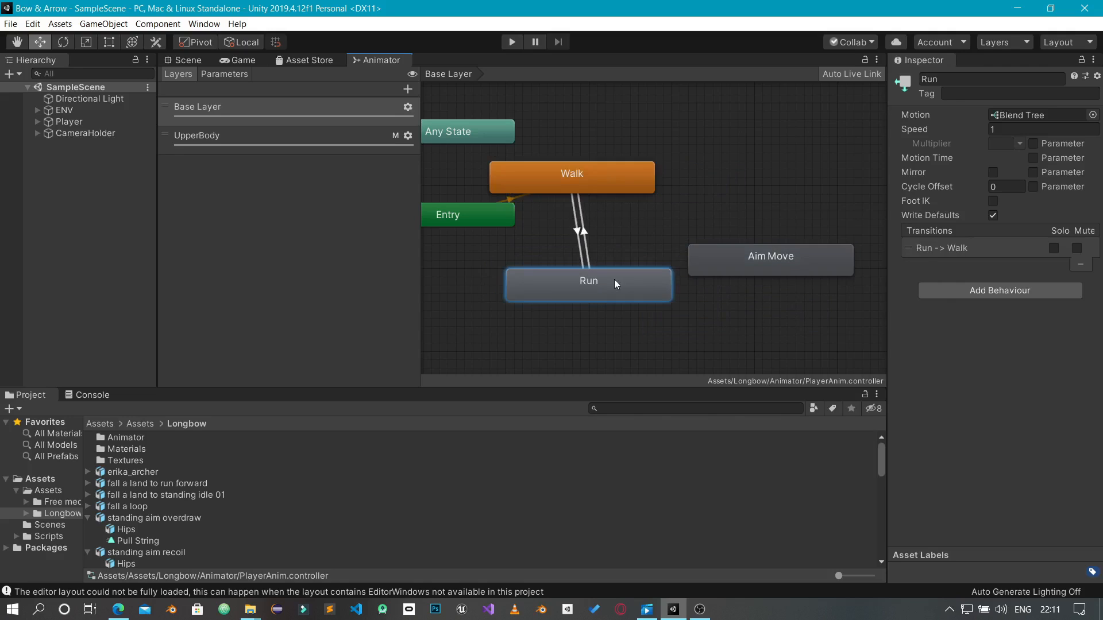
drag(607, 179, 630, 160)
Create a transition from Walk to Aim Move
right_click(642, 168)
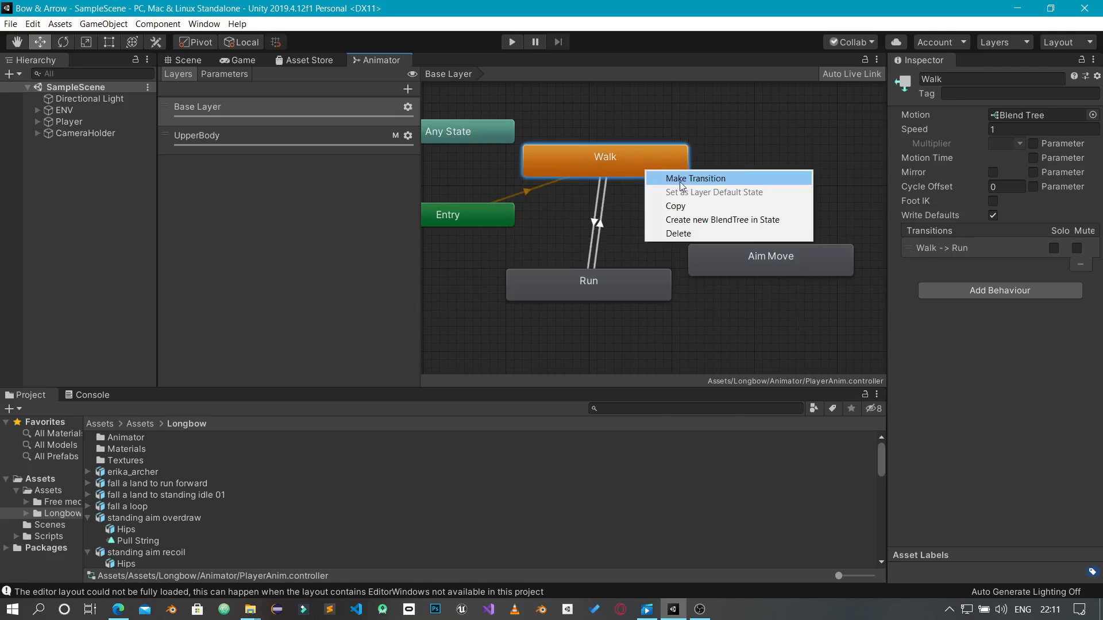
click(673, 176)
click(737, 255)
Turn off exit time on the Walk to Aim Move transition and add the condition aim is true
click(710, 225)
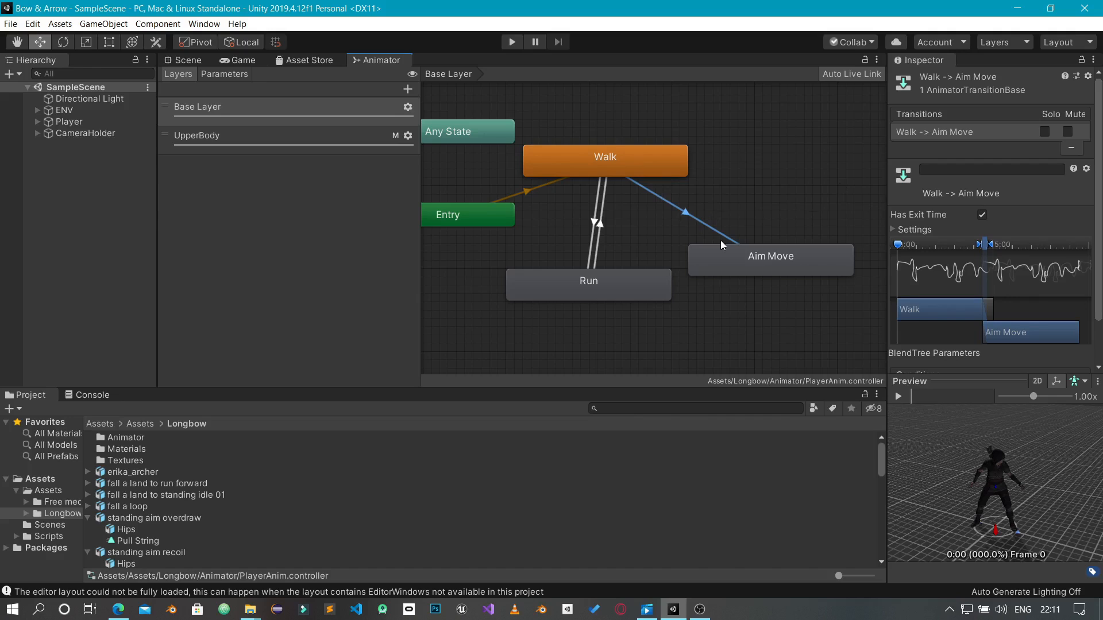
click(982, 216)
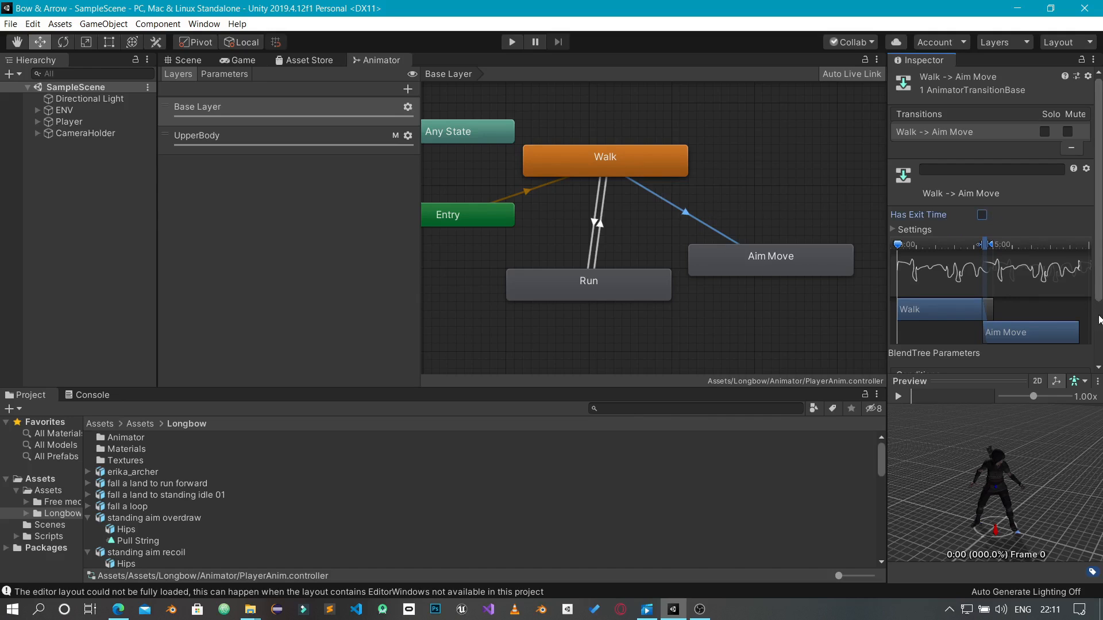
scroll(1093, 332, down, 3)
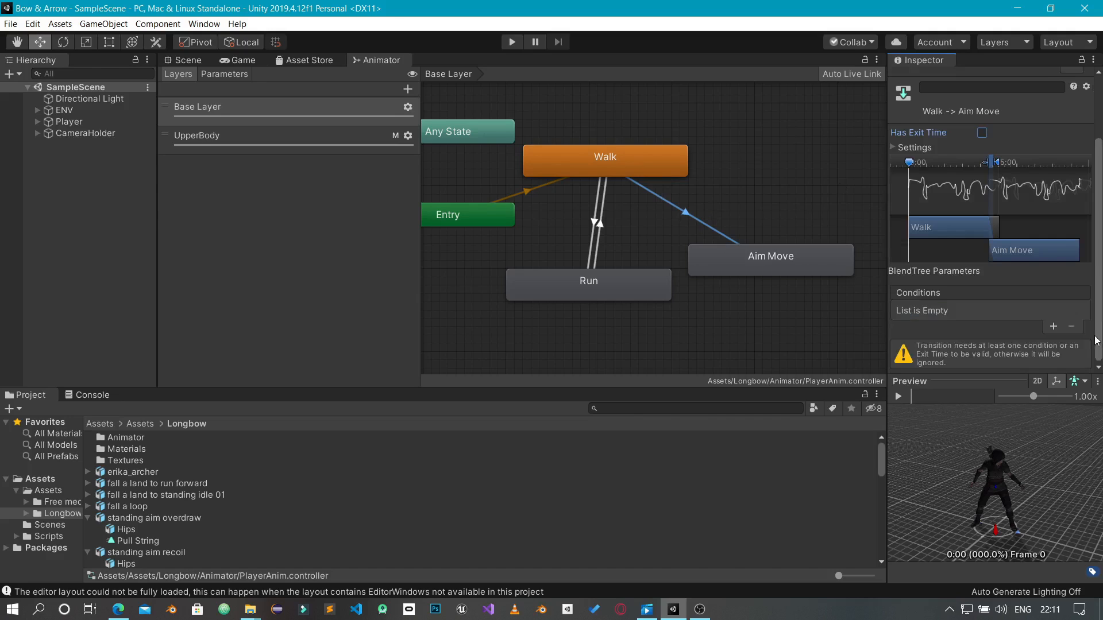
click(1053, 329)
click(970, 341)
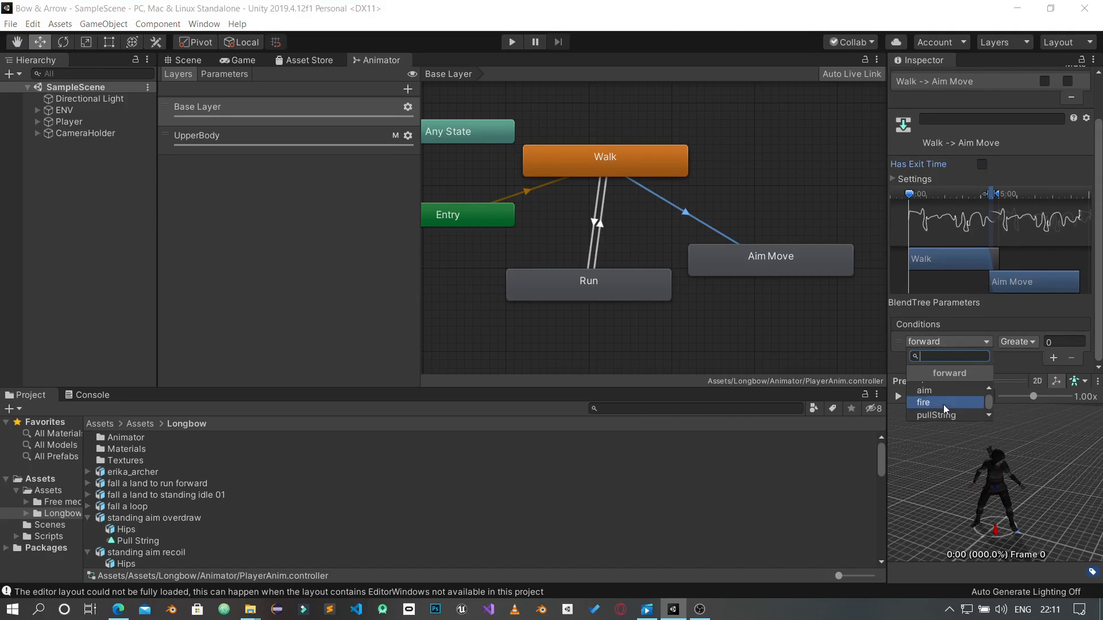
click(938, 391)
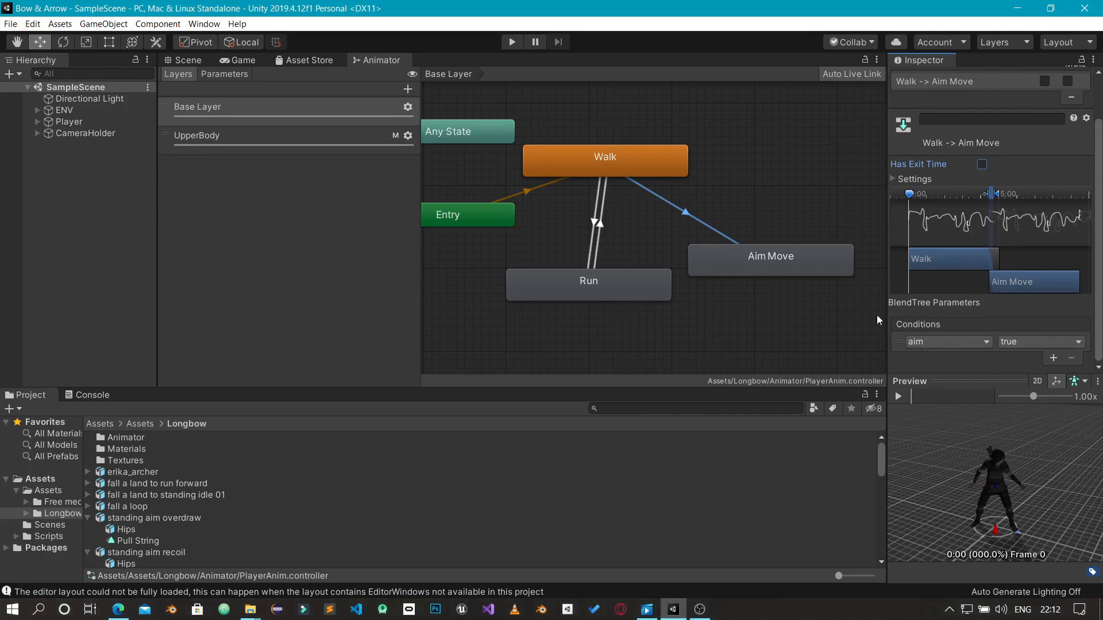
Create a return transition from Aim Move to Walk
click(793, 257)
right_click(793, 257)
click(827, 260)
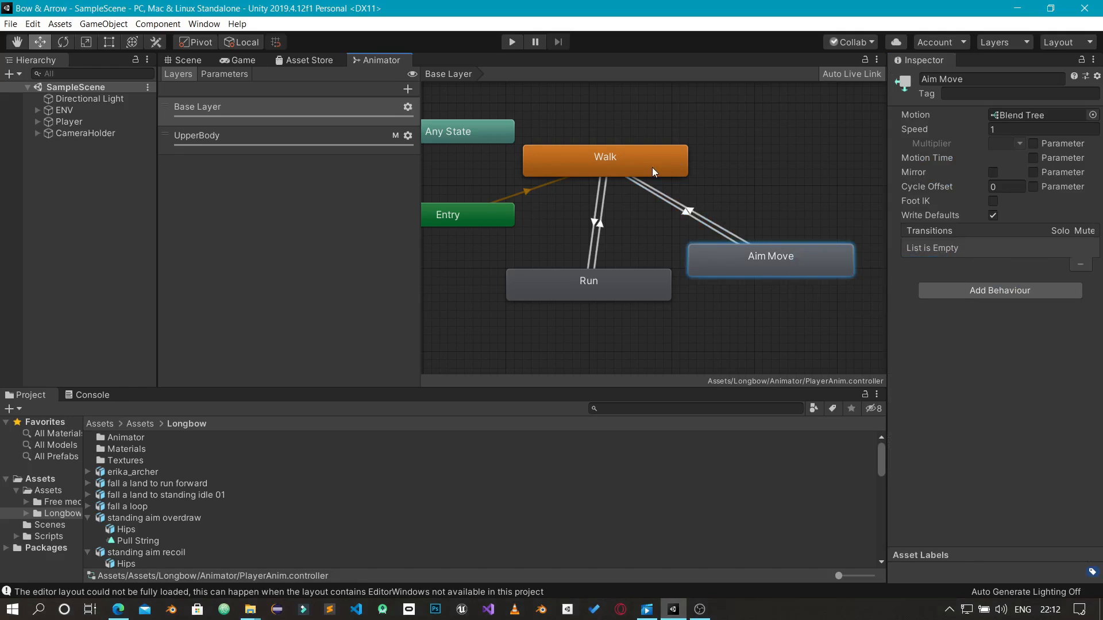
click(652, 167)
Turn off exit time on the Aim Move to Walk transition and add the condition aim is false
click(692, 215)
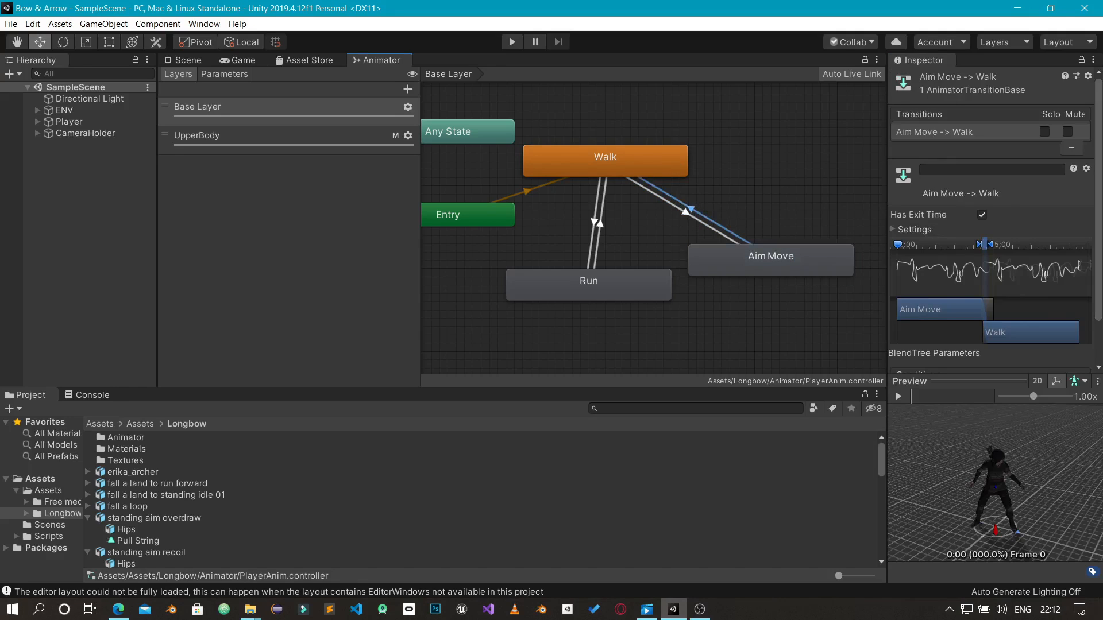
click(982, 215)
scroll(1046, 354, down, 3)
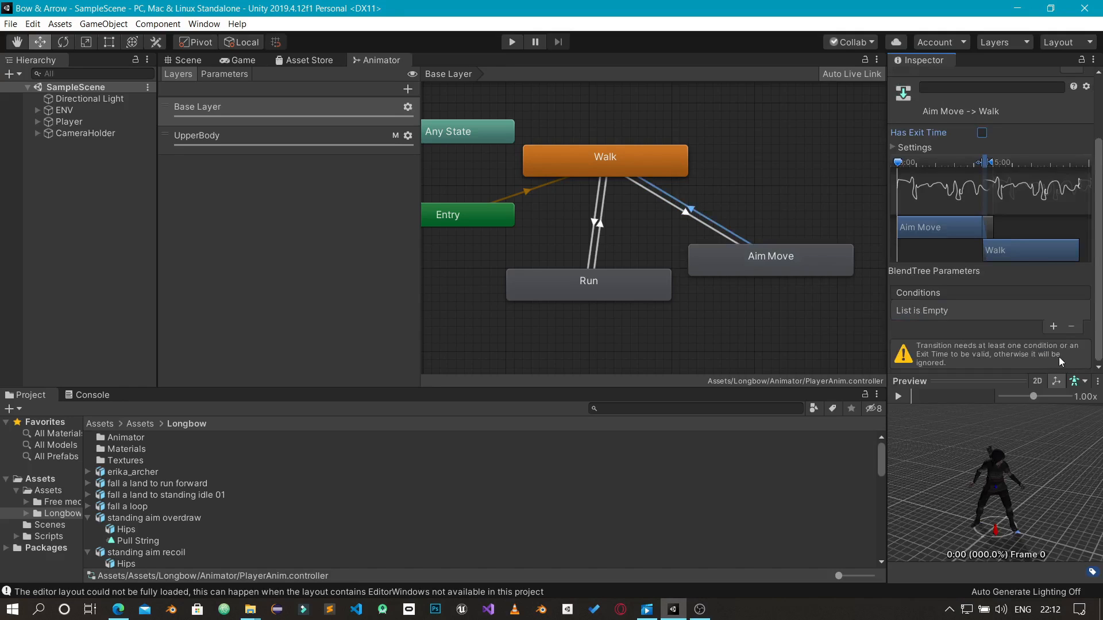
click(1054, 327)
click(981, 342)
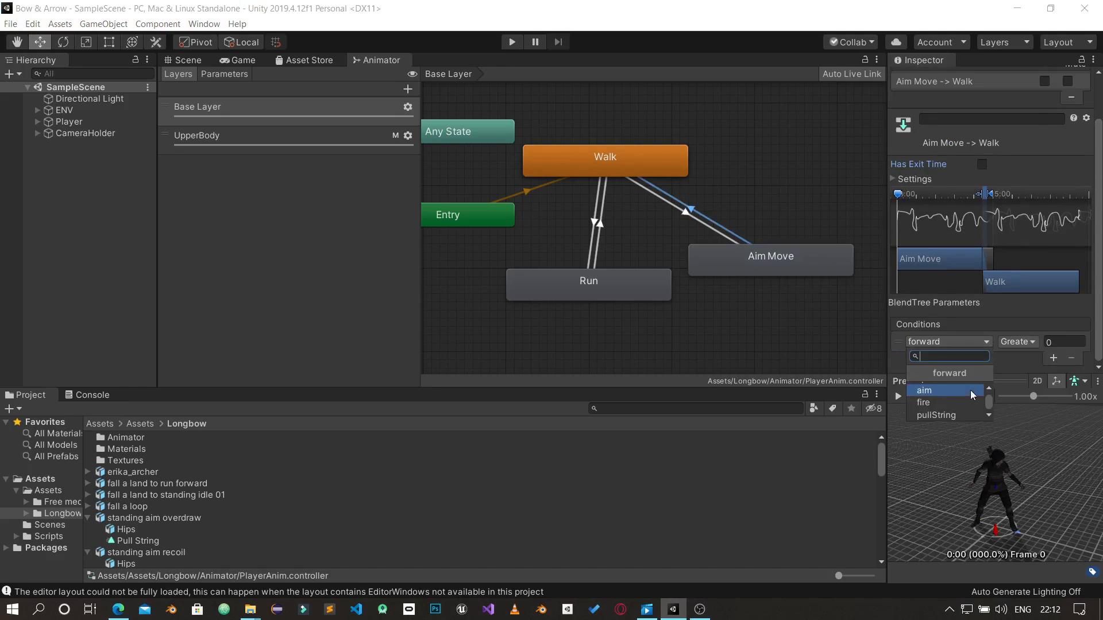
click(959, 391)
click(1016, 343)
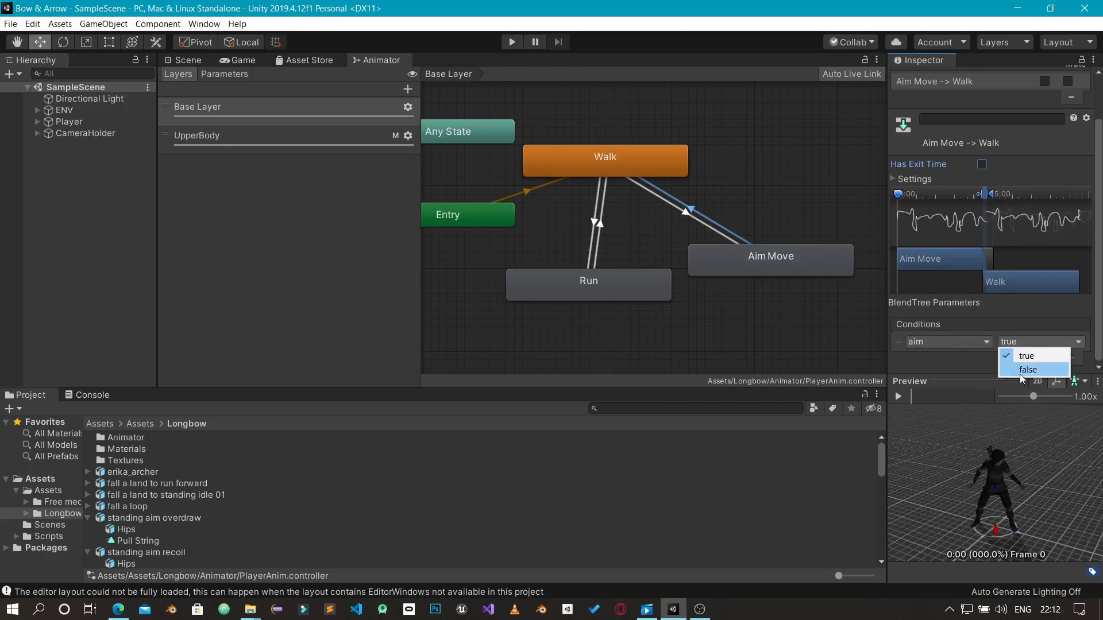
click(1020, 371)
Add a second condition to the Aim Move to Walk transition requiring sprint to be false
click(1053, 357)
click(959, 357)
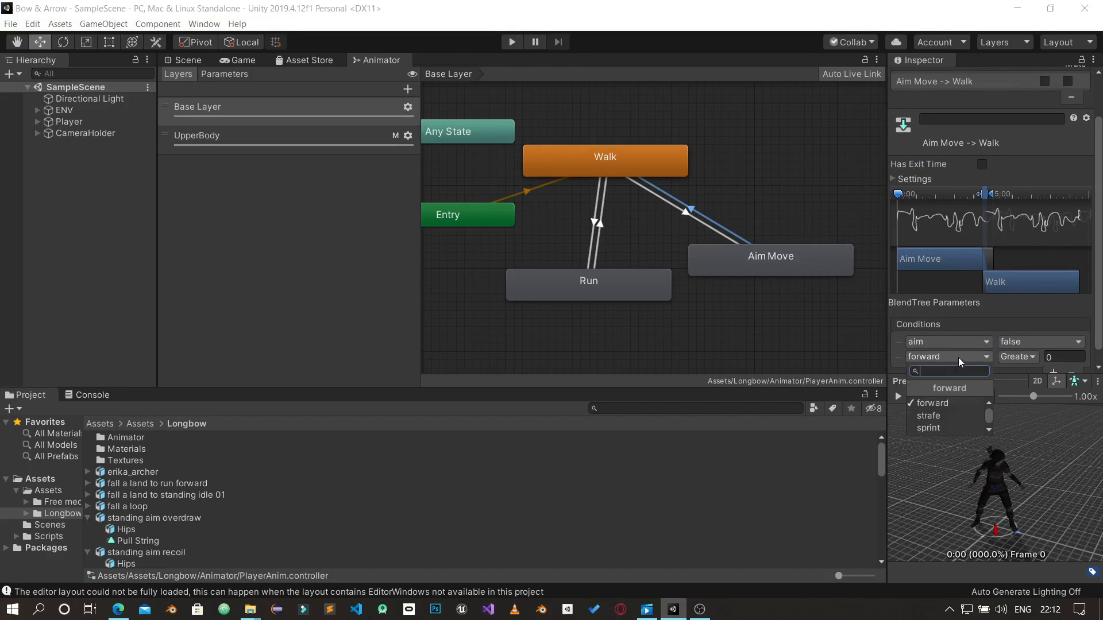
click(934, 428)
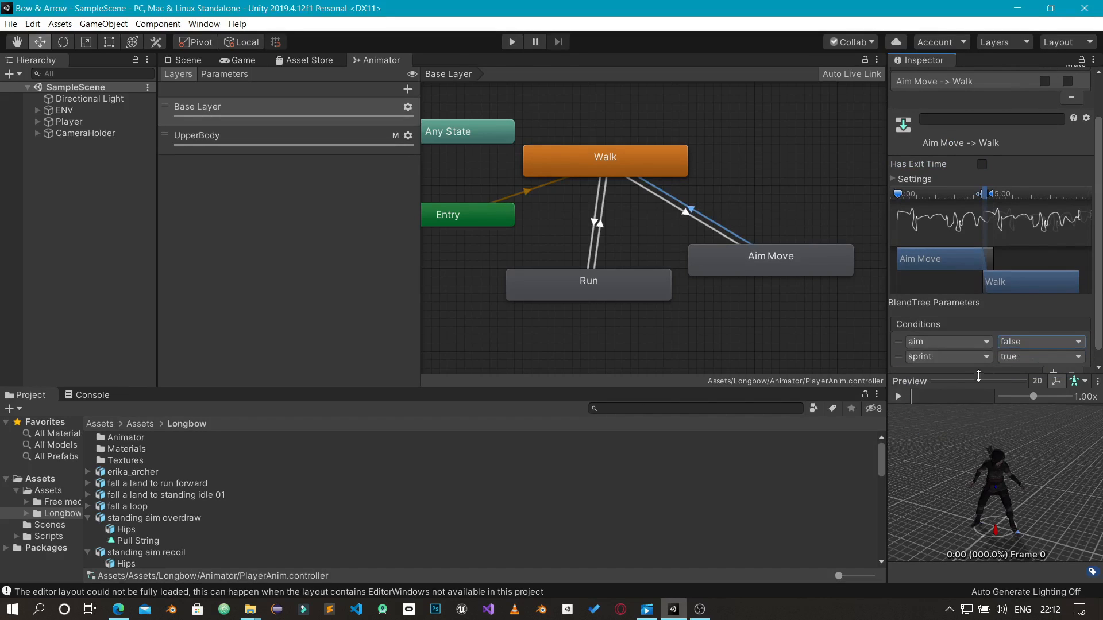
click(1013, 357)
click(1016, 386)
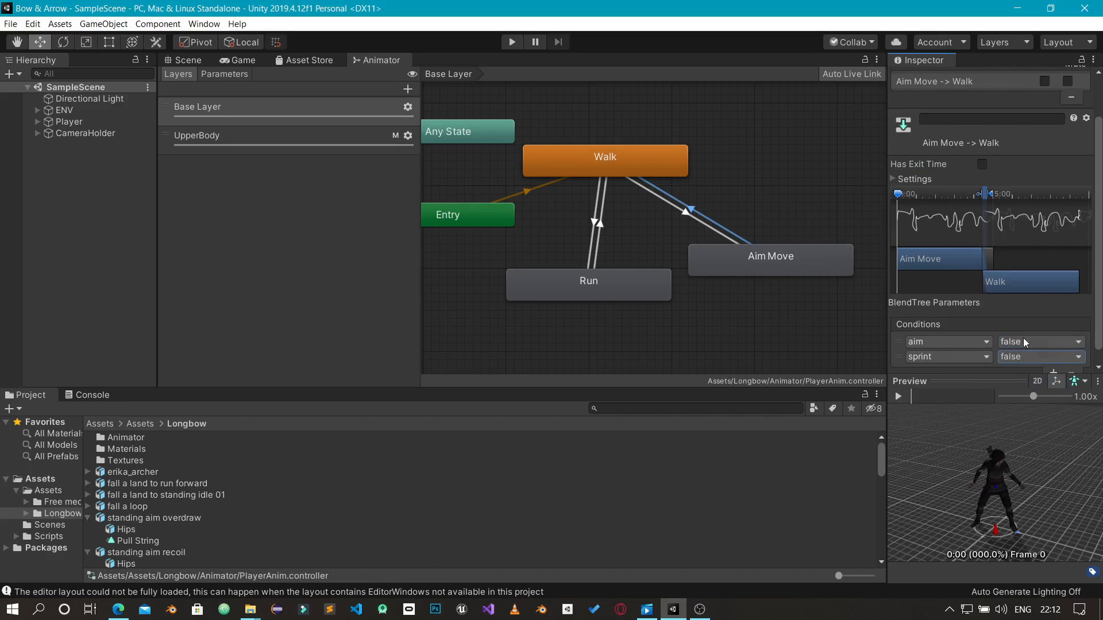
Spread Walk, Run and Aim Move farther apart in the Base Layer, leaving room between Run and Aim Move
drag(767, 268, 799, 263)
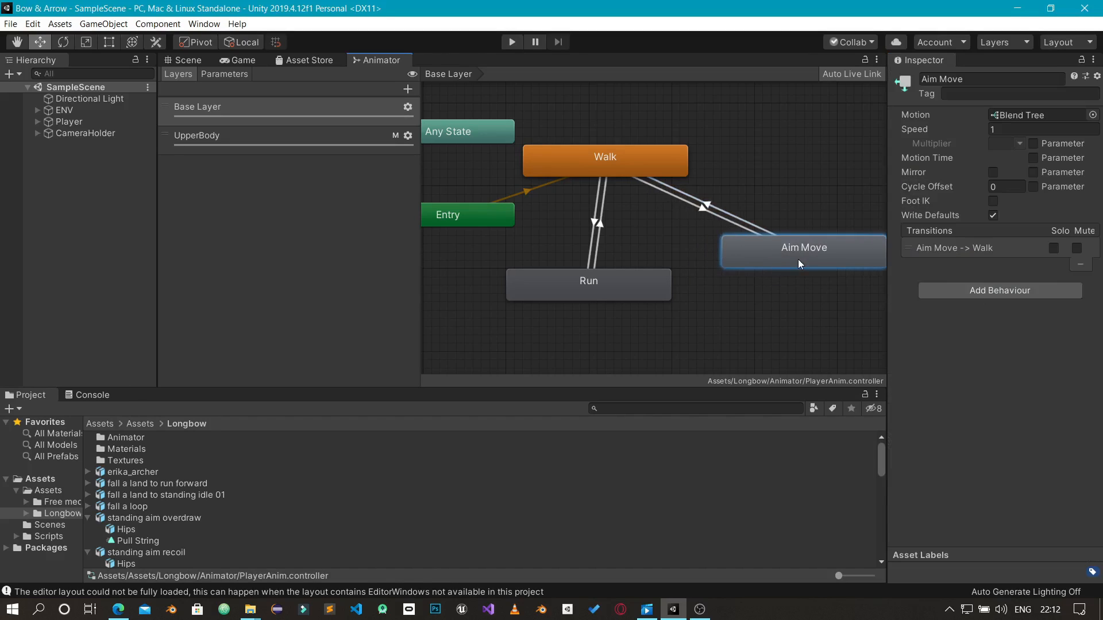
drag(644, 284, 644, 290)
drag(634, 165, 653, 156)
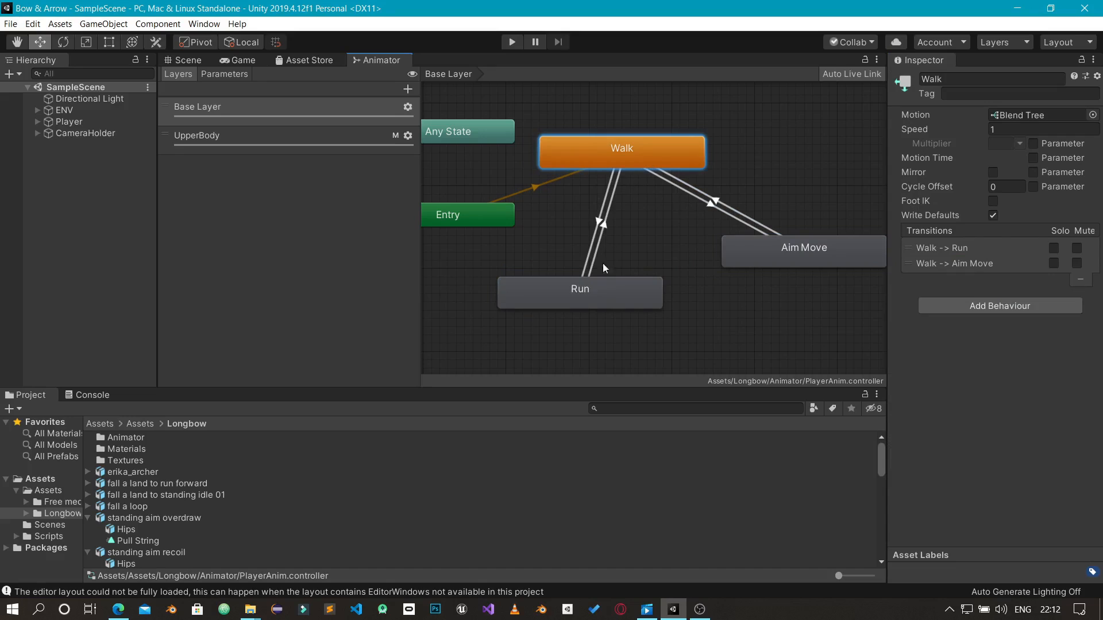
click(615, 300)
drag(615, 295, 612, 308)
Create a transition from Run to Aim Move
right_click(616, 309)
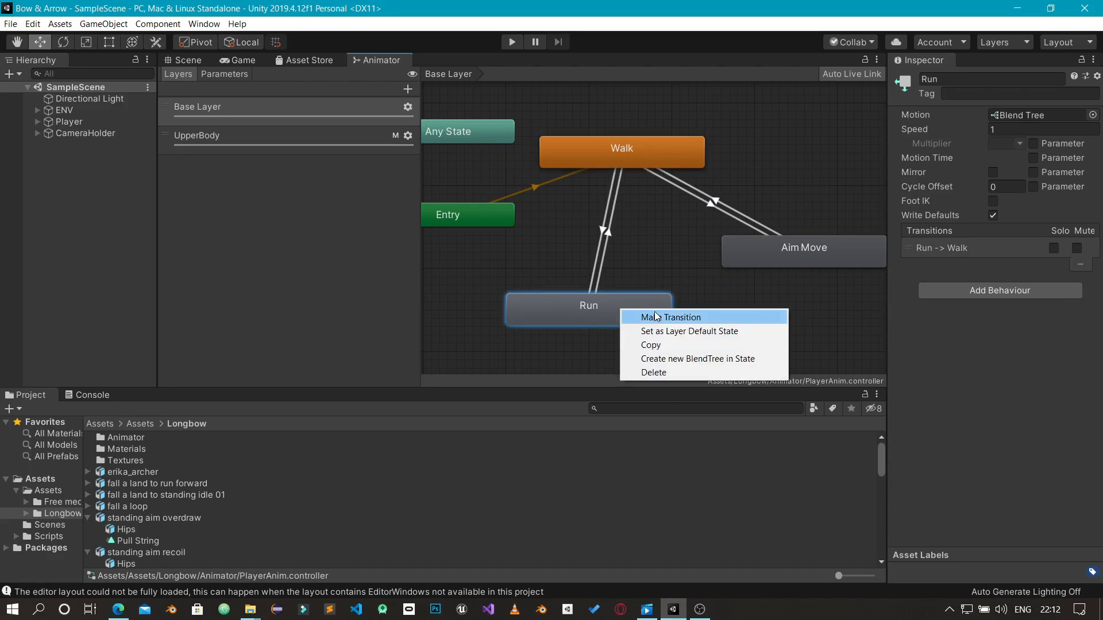
click(656, 317)
click(760, 250)
Turn off exit time on the Run to Aim Move transition and add a condition on the aim parameter
click(713, 280)
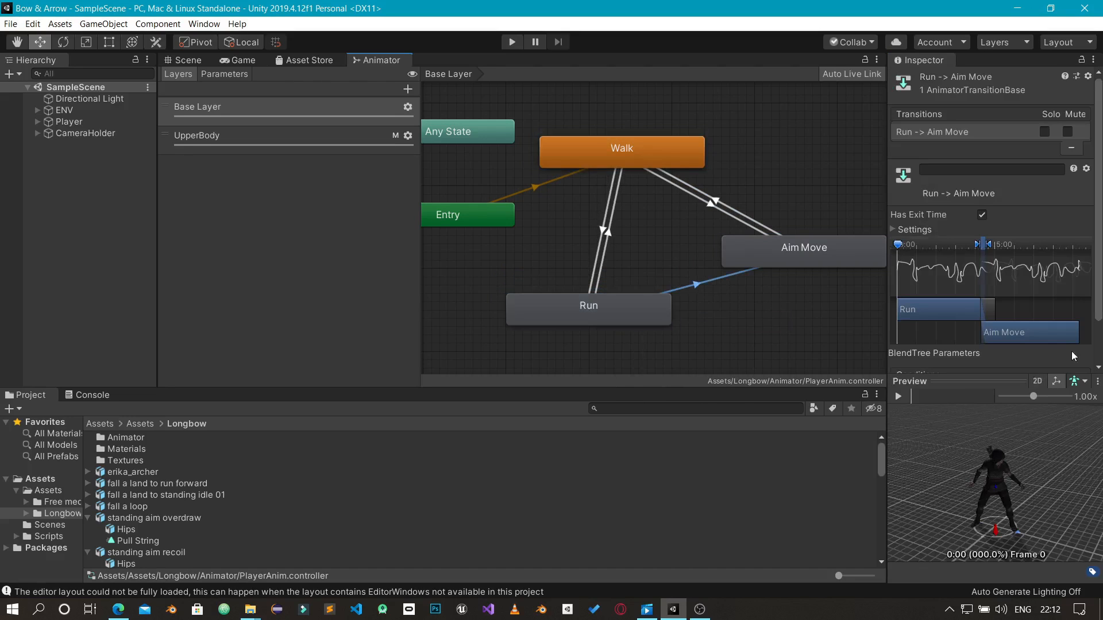
click(981, 214)
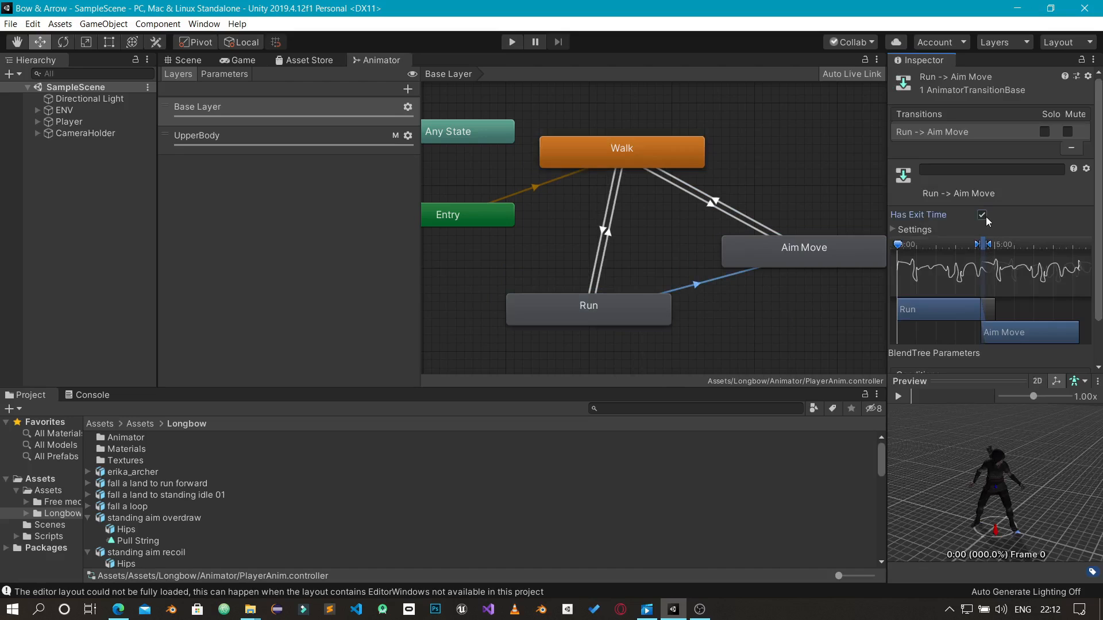
click(758, 224)
click(739, 228)
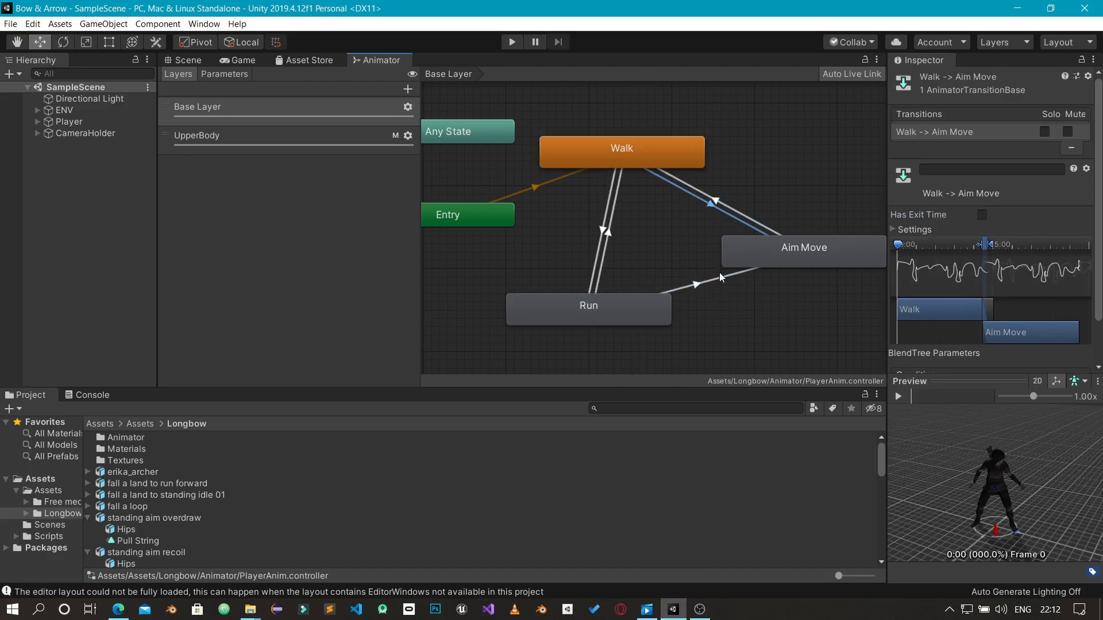
scroll(1094, 342, down, 3)
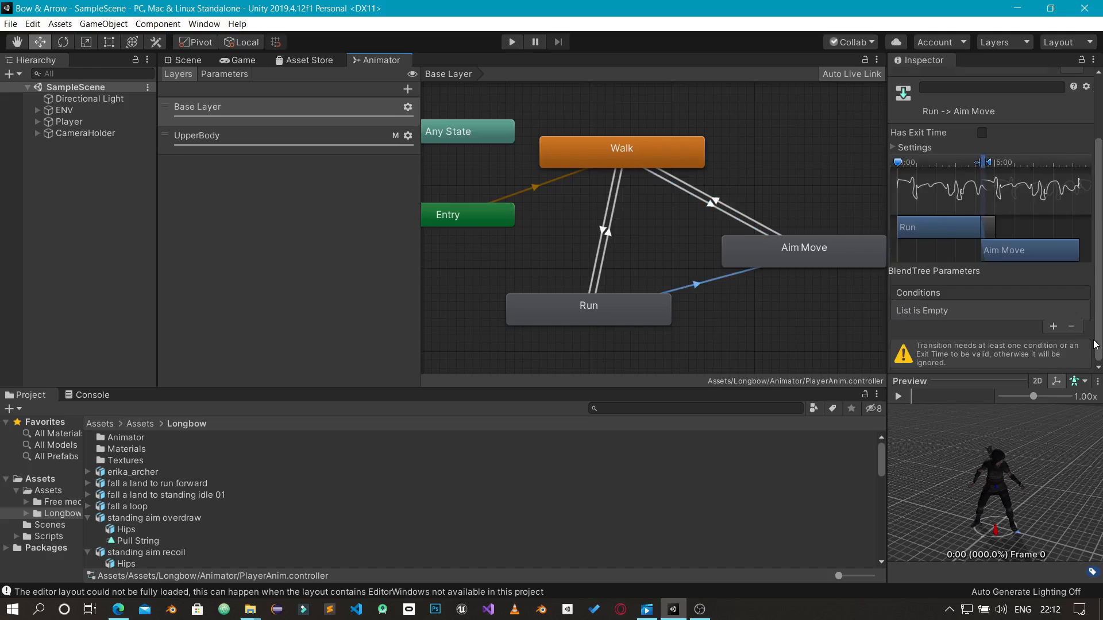
click(1054, 326)
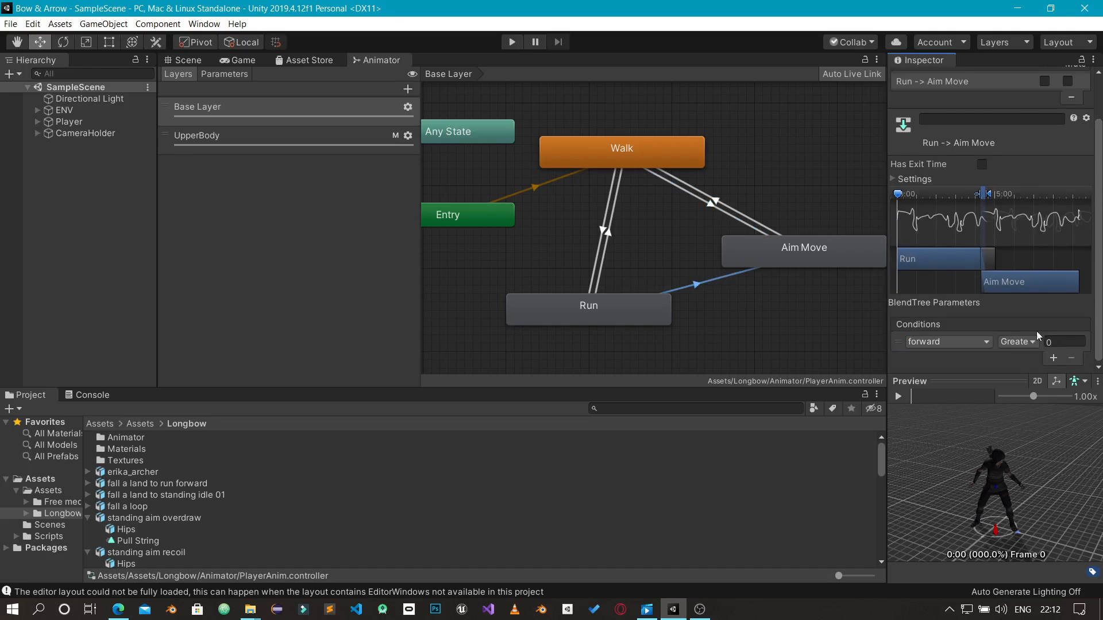
click(984, 343)
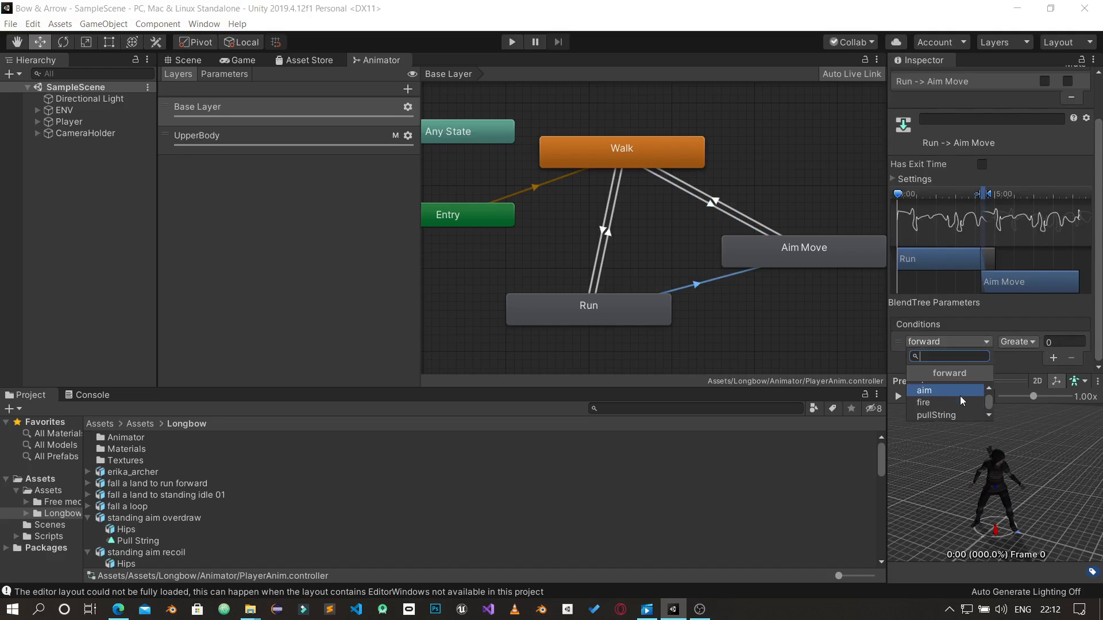
click(960, 394)
Create a return transition from Aim Move to Run and select it for editing
right_click(786, 257)
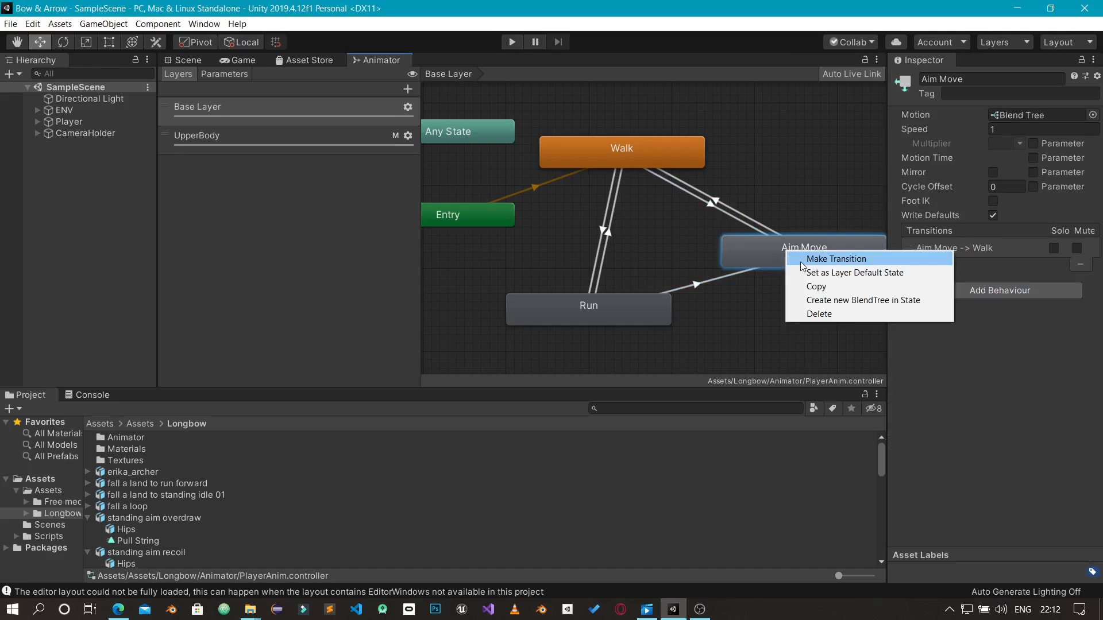
click(801, 258)
click(633, 302)
click(684, 279)
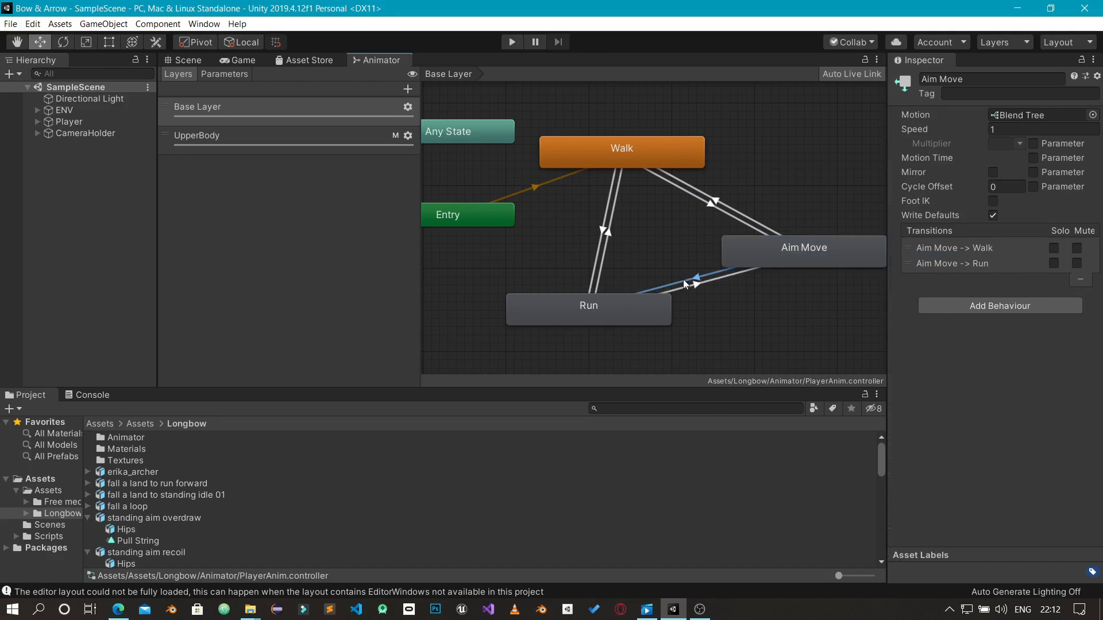
Turn off exit time on the Aim Move to Run transition and add a condition requiring aim to be false
click(983, 215)
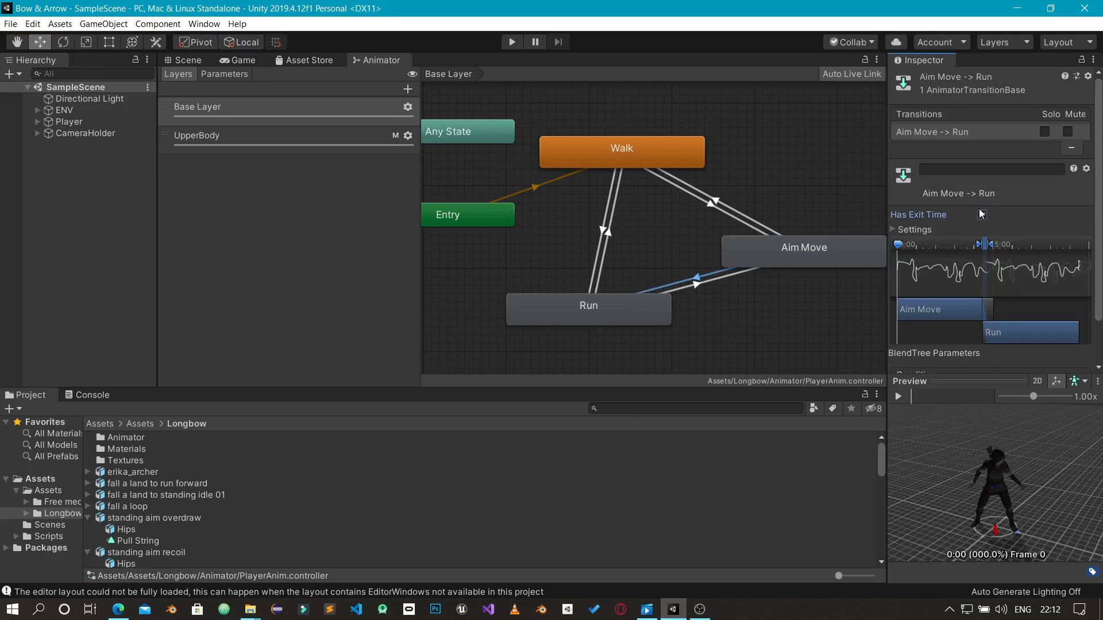
scroll(1028, 368, down, 3)
click(1055, 329)
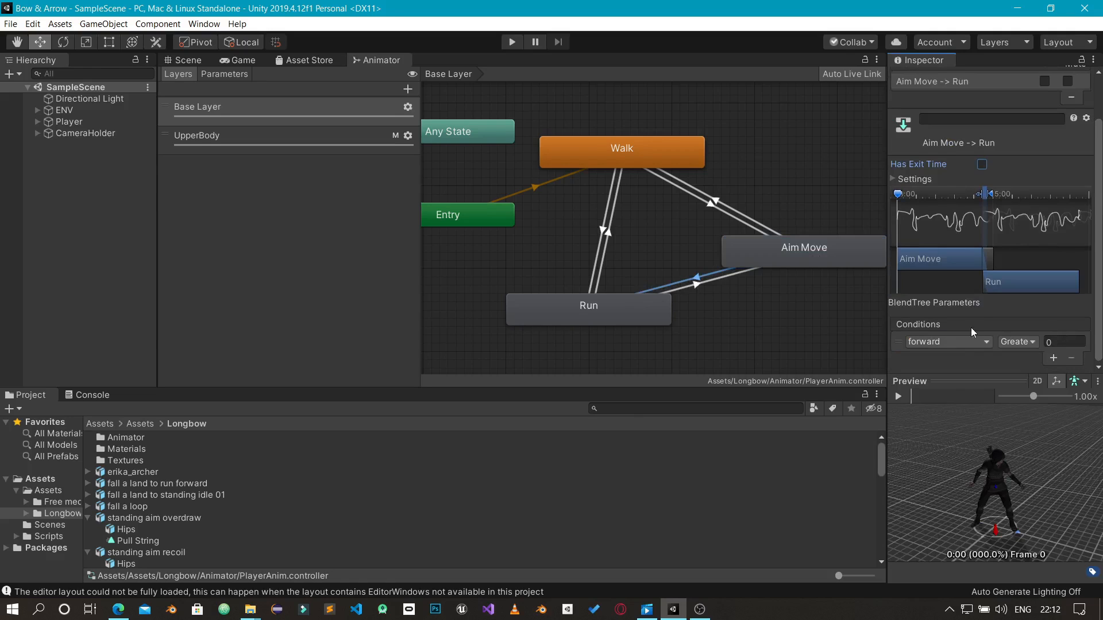
click(957, 344)
click(942, 391)
click(1010, 340)
click(1010, 374)
Add a second condition to the Aim Move to Run transition requiring sprint to be true
click(1053, 359)
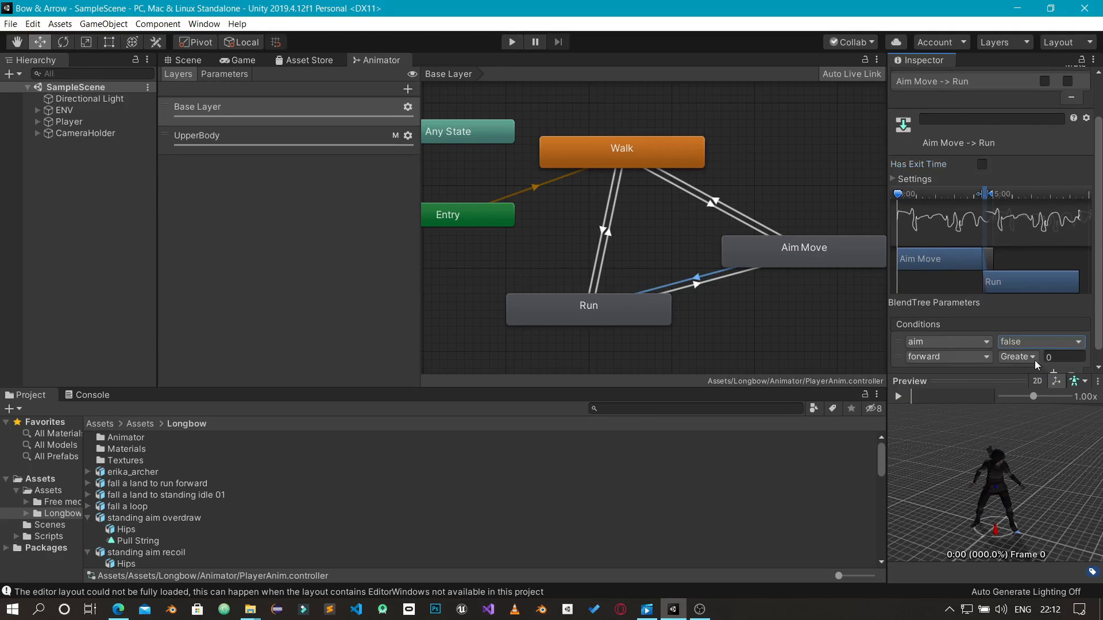
click(974, 357)
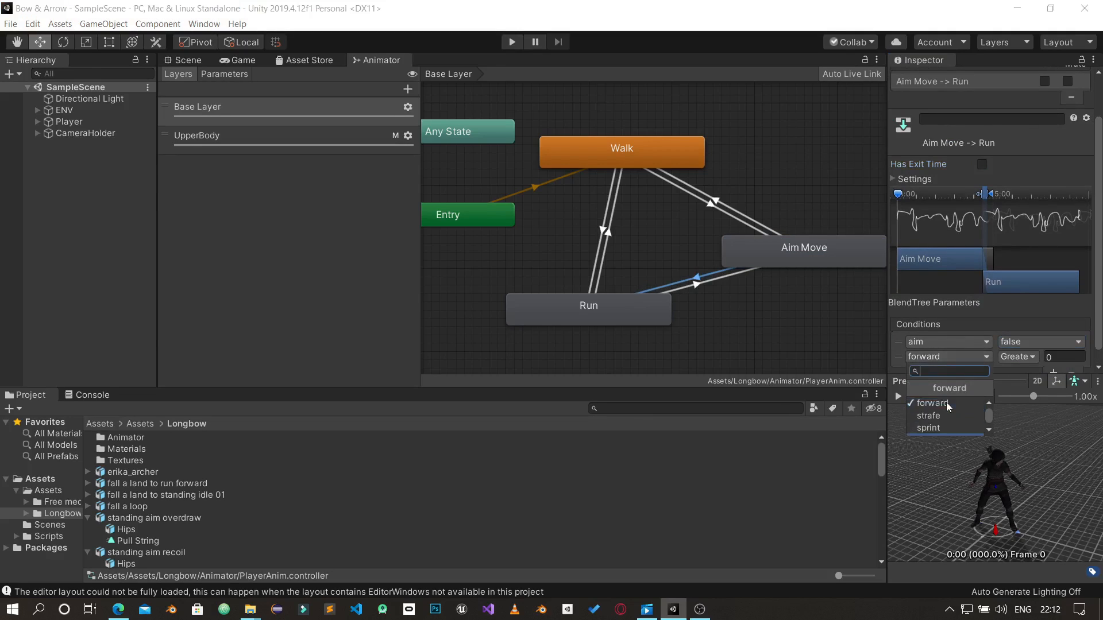
click(942, 428)
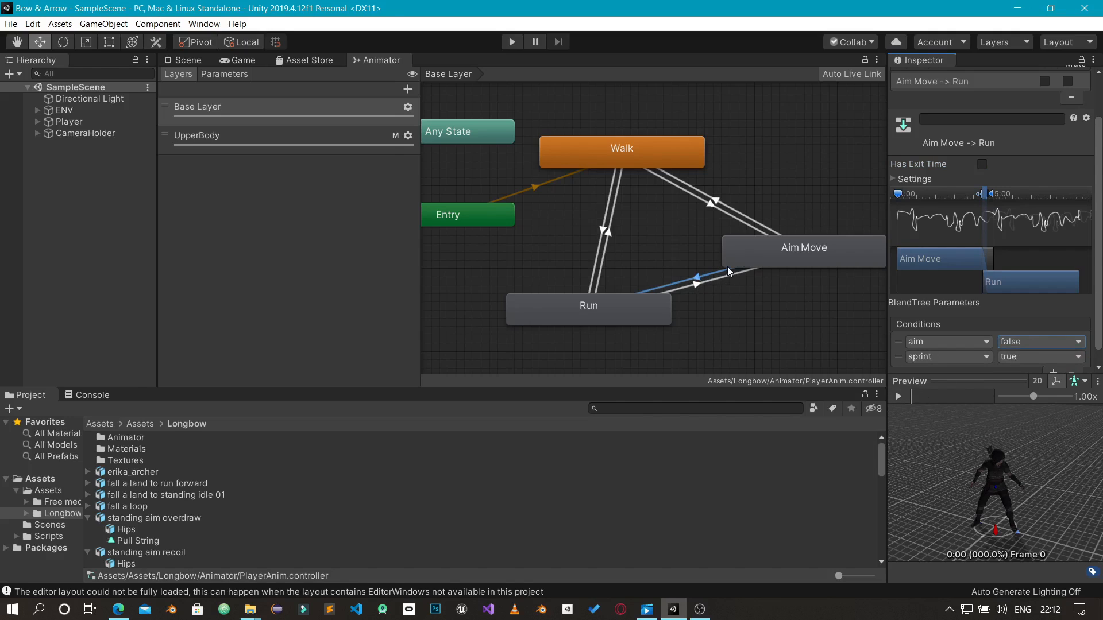
Tidy the Base Layer graph by aligning Run directly beneath Walk and moving Aim Move up to a height between them
drag(608, 308, 631, 301)
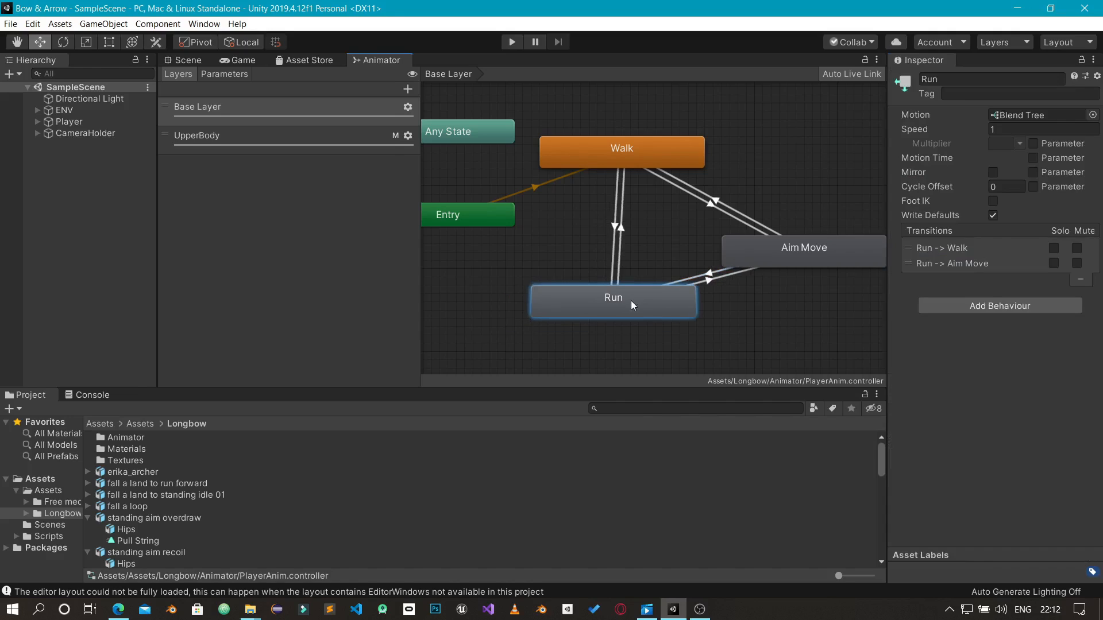
drag(649, 157, 657, 156)
drag(785, 237, 787, 202)
drag(618, 315, 637, 304)
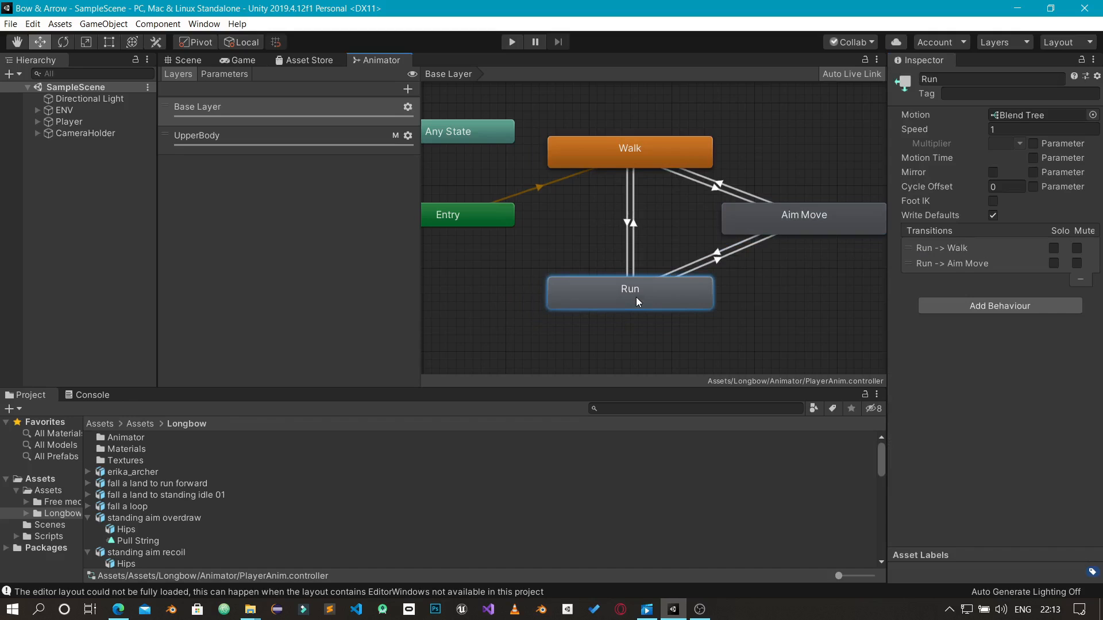
Open the UpperBody layer's state graph
click(290, 135)
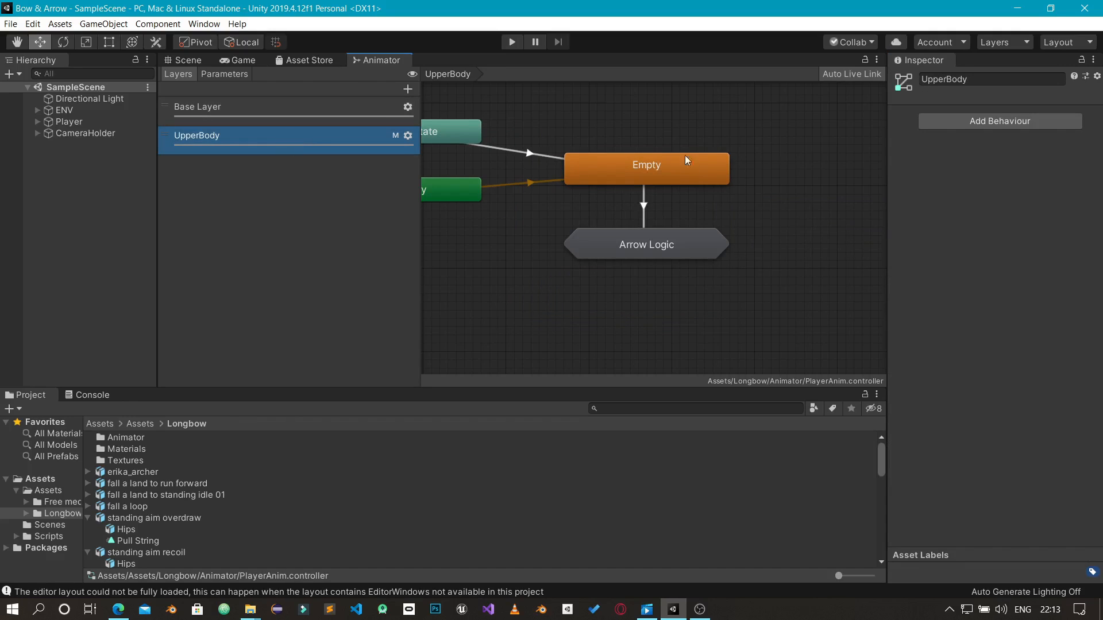